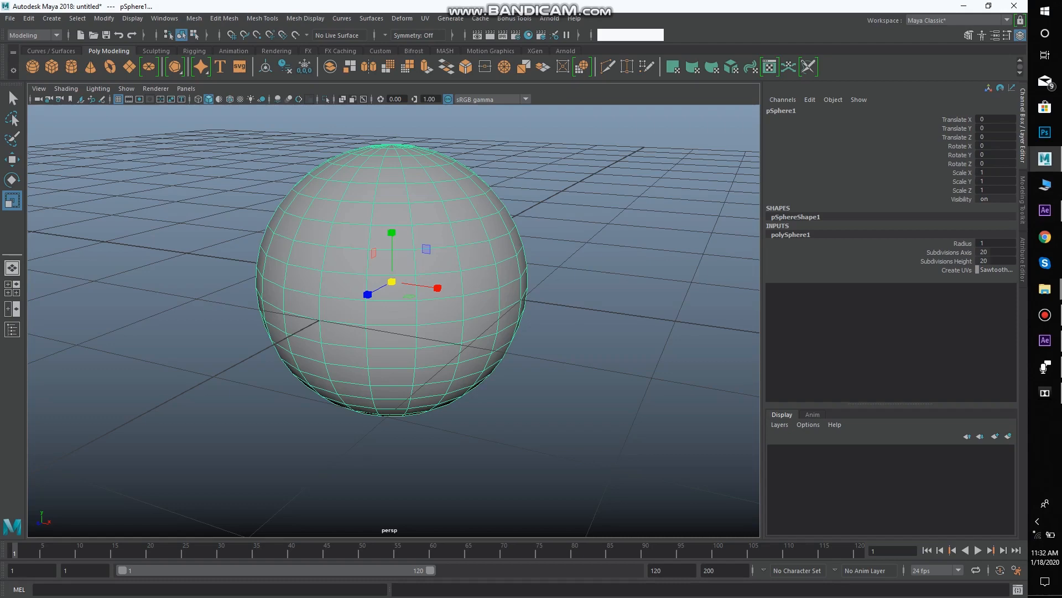
Set the sphere's axis subdivisions to 37
left_click(949, 253)
left_click_drag(443, 310, 528, 310)
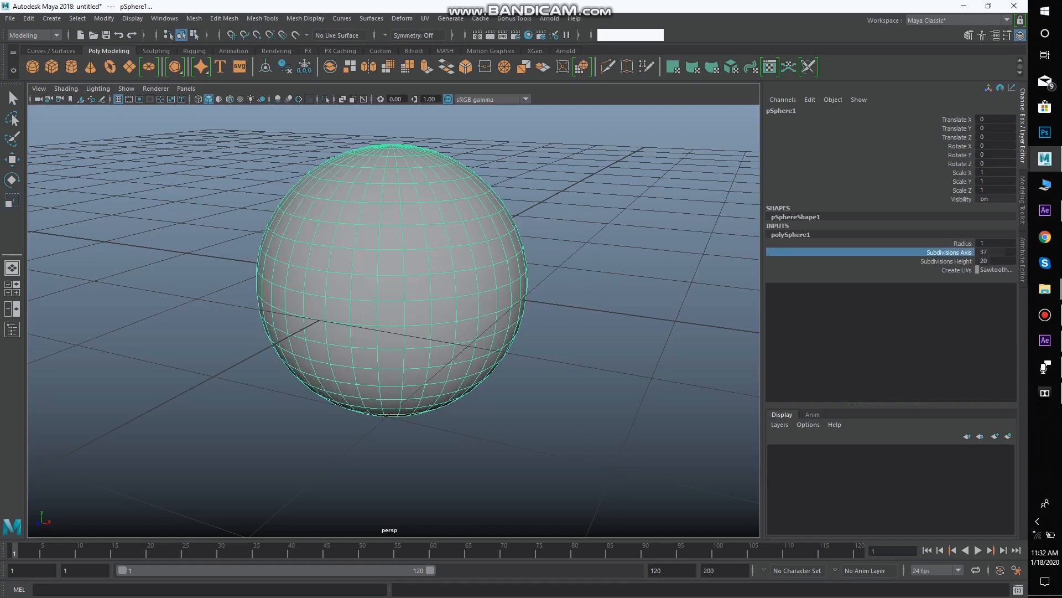
scroll(393, 321, "up", 2)
left_click_drag(393, 321, 393, 310)
scroll(393, 310, "up", 1)
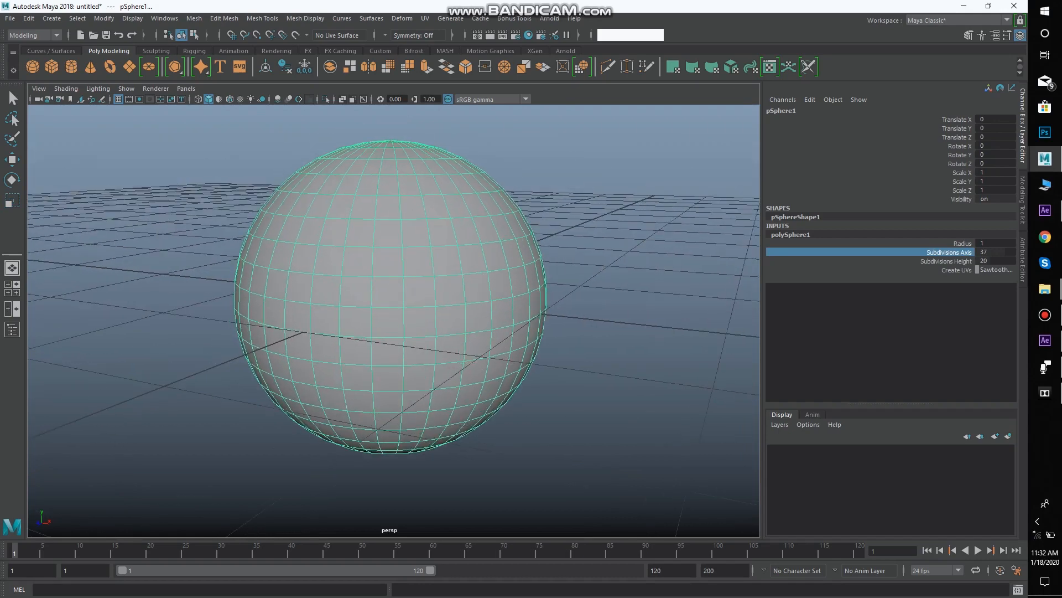
Switch the viewport to full screen and scale the sphere down along its vertical axis into a flat disc shape
key("ctrl+space")
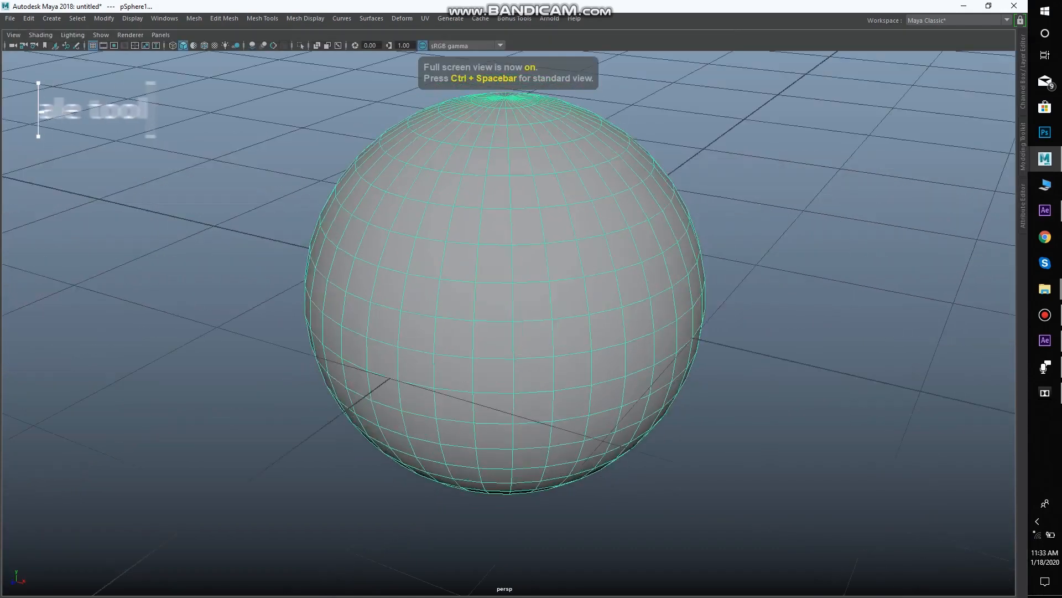
key("r")
key("f")
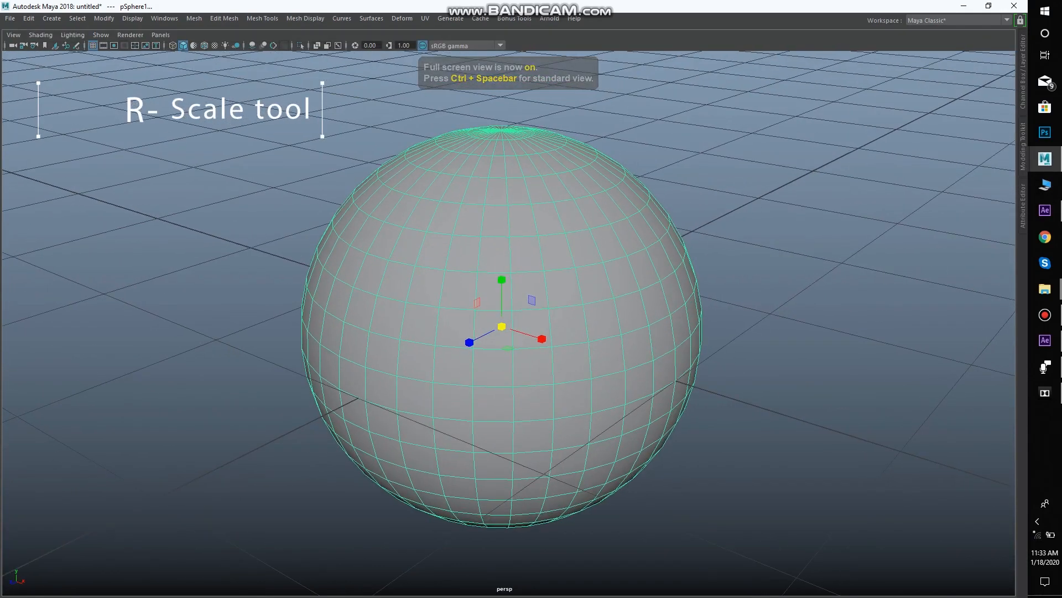
left_click_drag(502, 279, 454, 190)
scroll(494, 299, "down", 1)
scroll(466, 271, "up", 3)
scroll(498, 191, "up", 1)
scroll(437, 254, "down", 5)
scroll(437, 249, "down", 2)
scroll(429, 171, "up", 5)
scroll(454, 189, "up", 2)
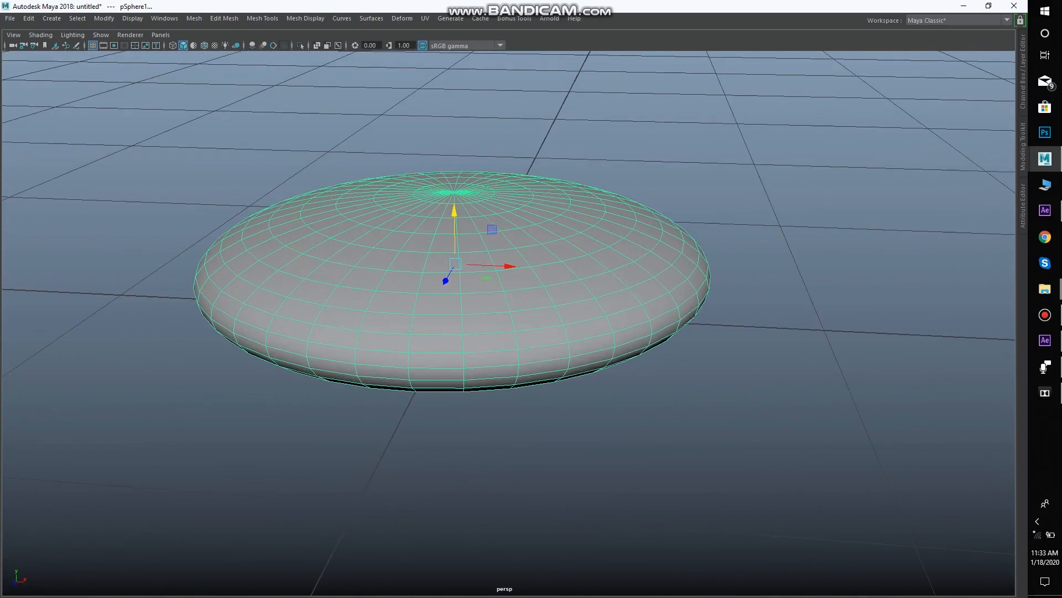
Switch to face selection and select three adjacent face loops around the flattened sphere's middle
right_click(620, 250, "shift")
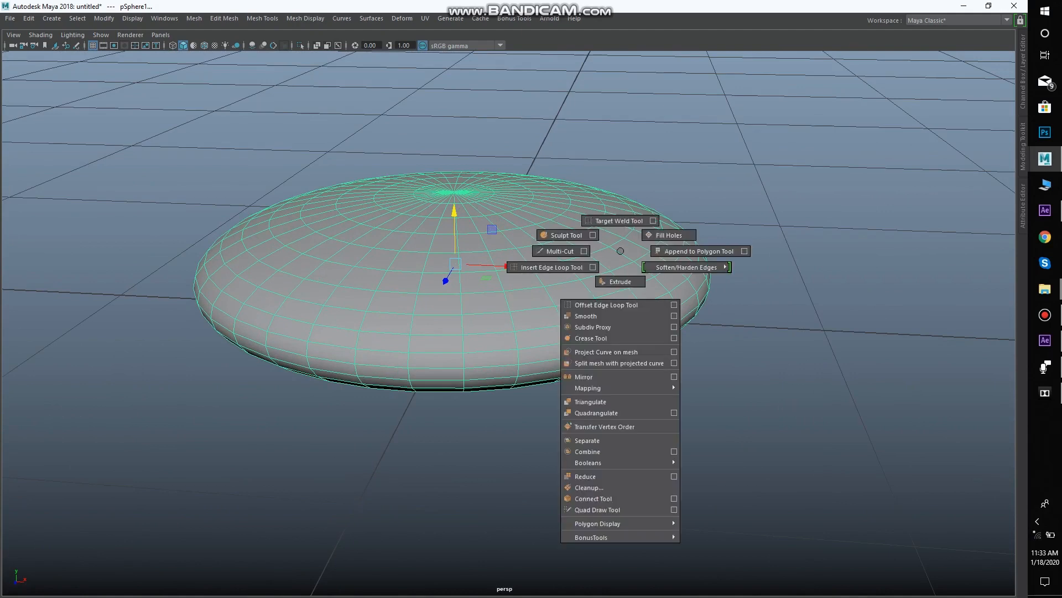
right_click(584, 251)
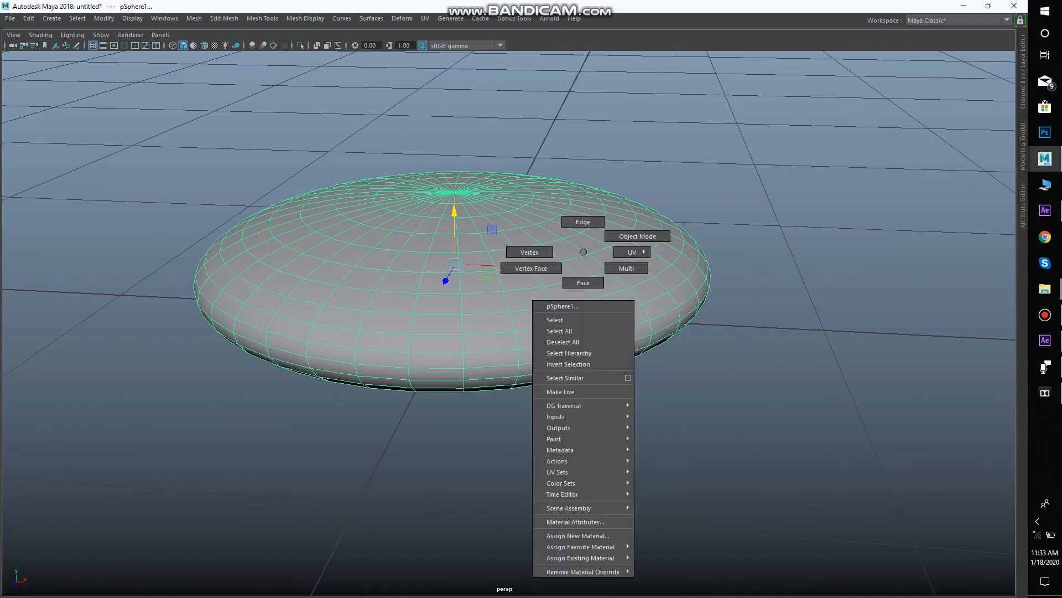
left_click(584, 282)
scroll(439, 366, "up", 1)
left_click_drag(438, 367, 444, 351)
double_click(507, 348)
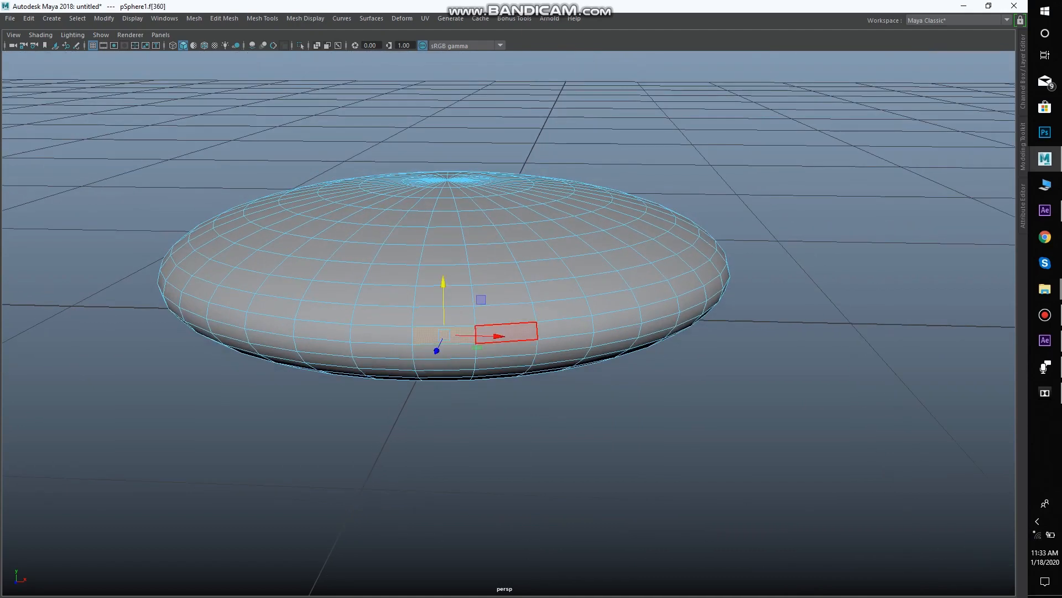
left_click(444, 351, "shift")
left_click(507, 350, "shift")
double_click(506, 348, "shift")
left_click_drag(503, 364, 506, 348, "alt")
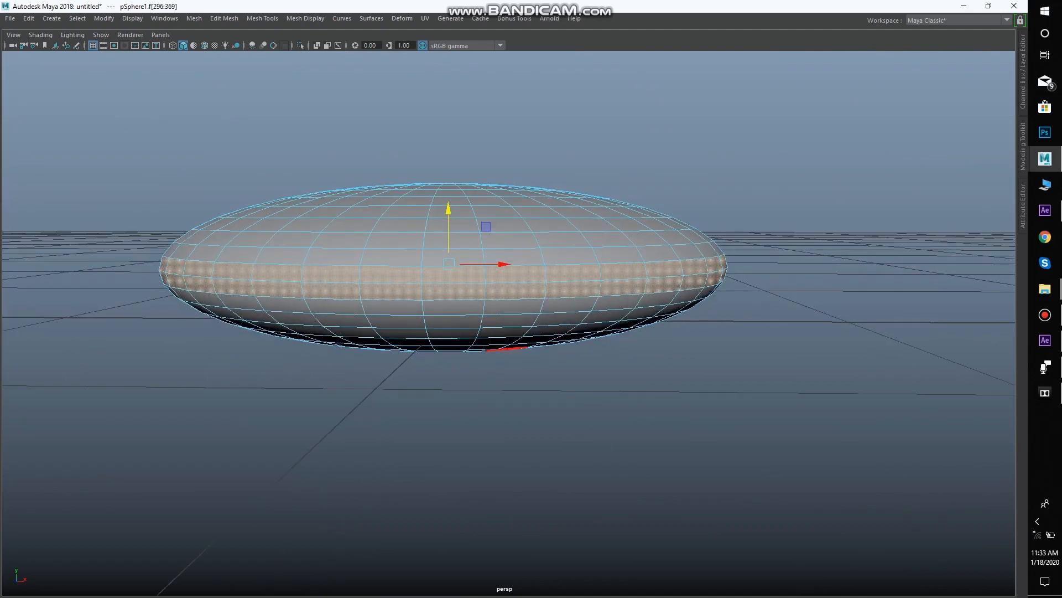
double_click(512, 307, "shift")
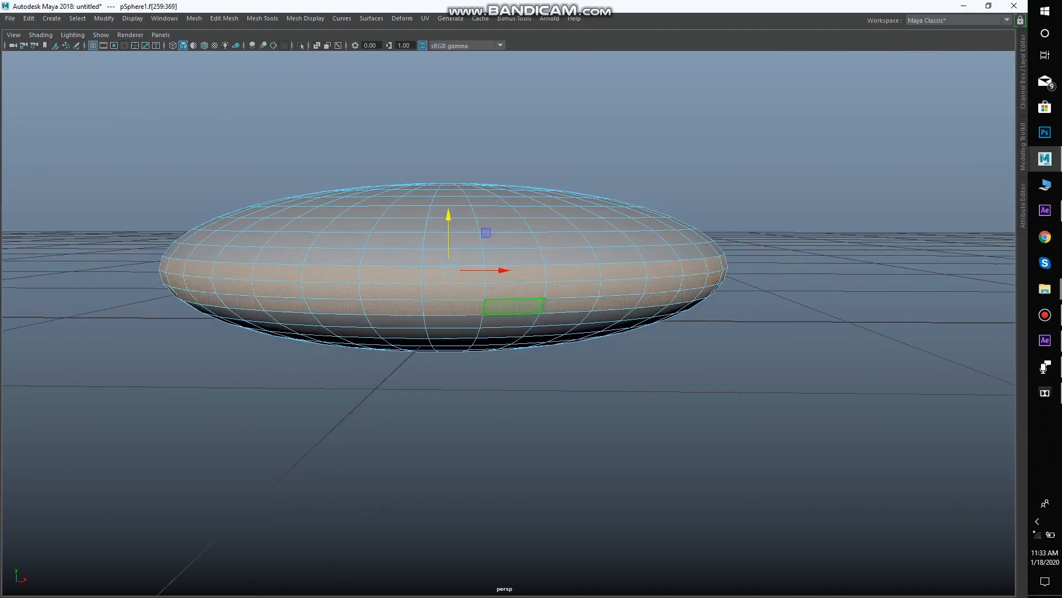
Duplicate the selected face loops as a separate band
left_click_drag(482, 327, 400, 343, "alt")
scroll(429, 370, "down", 2)
scroll(387, 321, "up", 2)
scroll(354, 310, "down", 6)
scroll(354, 310, "up", 5)
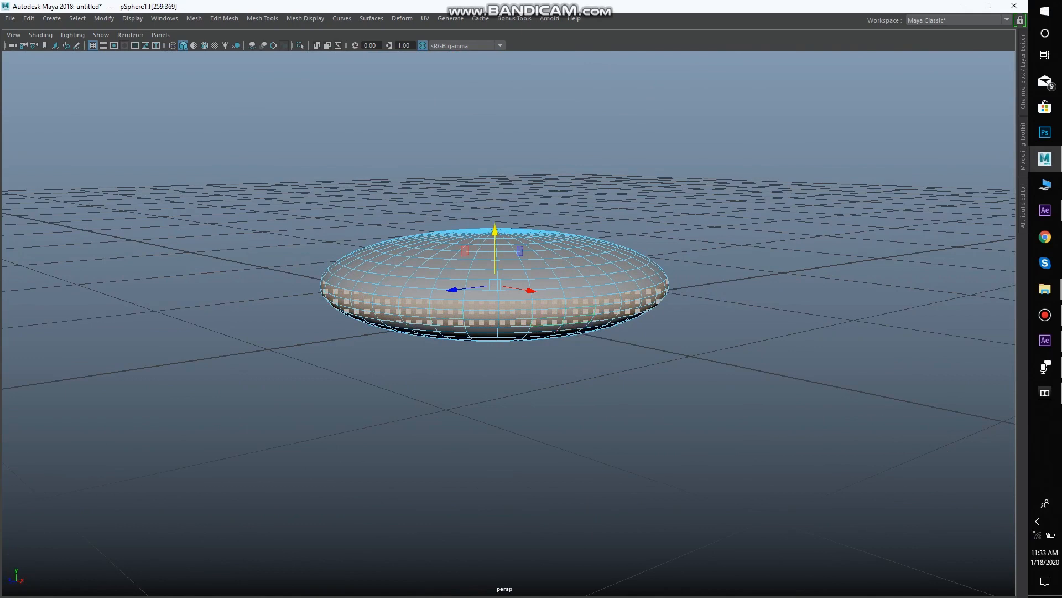
right_click(297, 148, "shift")
key("space")
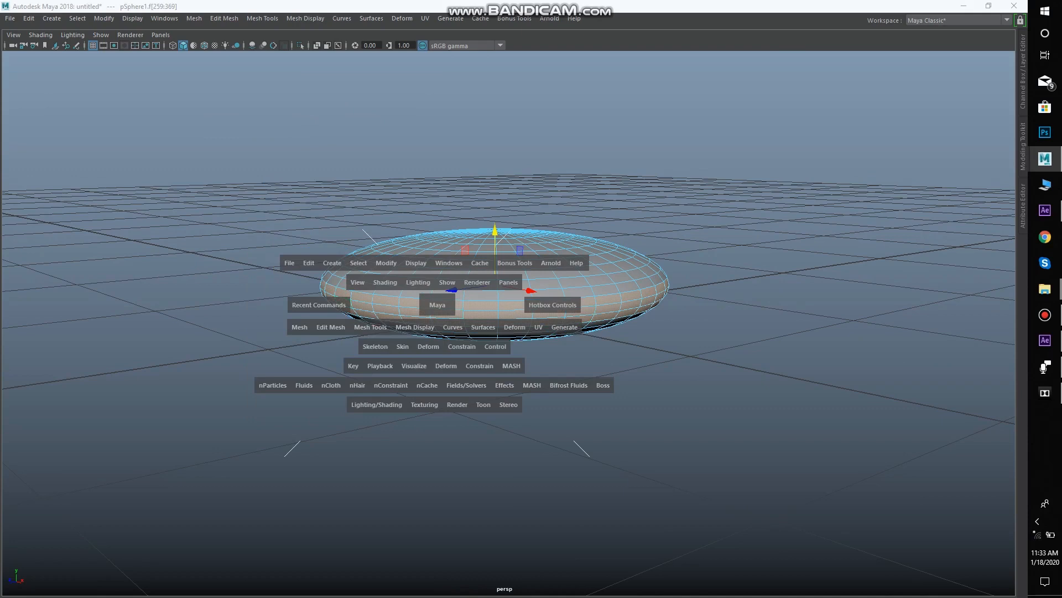
left_click(331, 327)
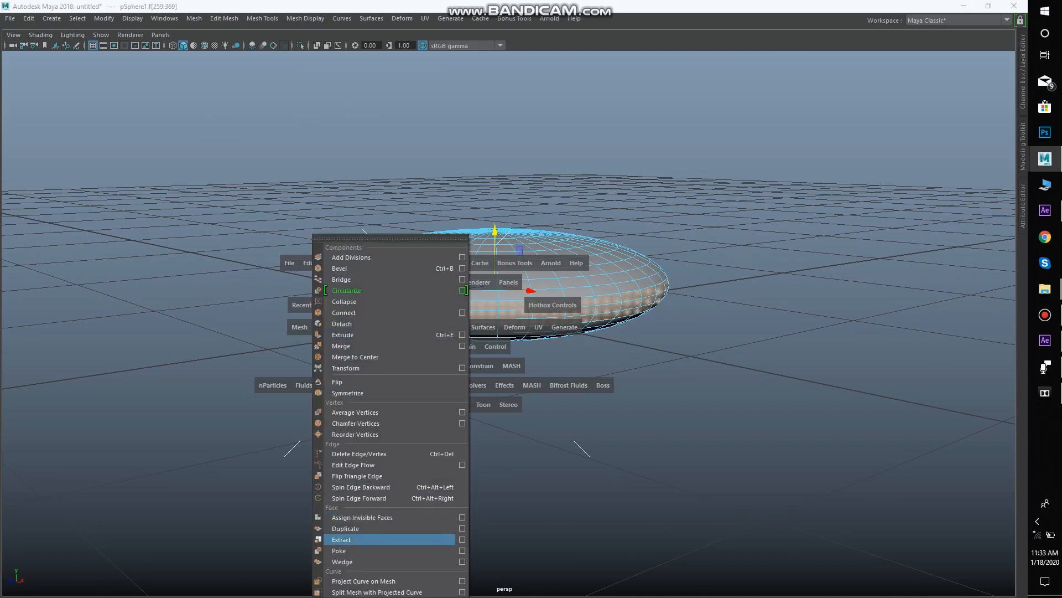
left_click(354, 528)
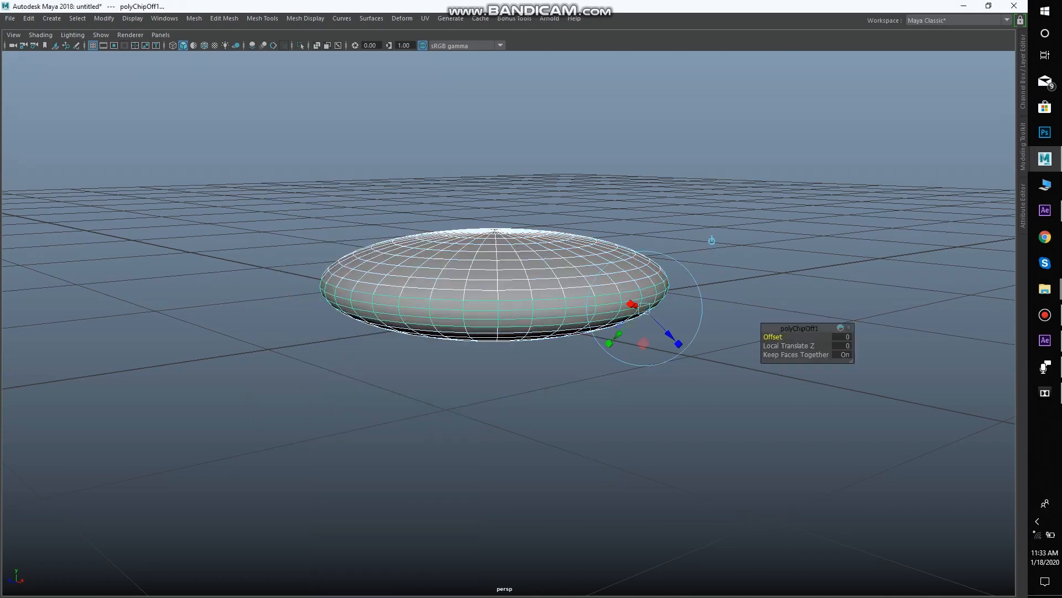
Return to object mode and select the duplicated face band around the rim on its own
scroll(514, 228, "up", 2)
left_click_drag(515, 213, 514, 228)
right_click(514, 228)
left_click(568, 213)
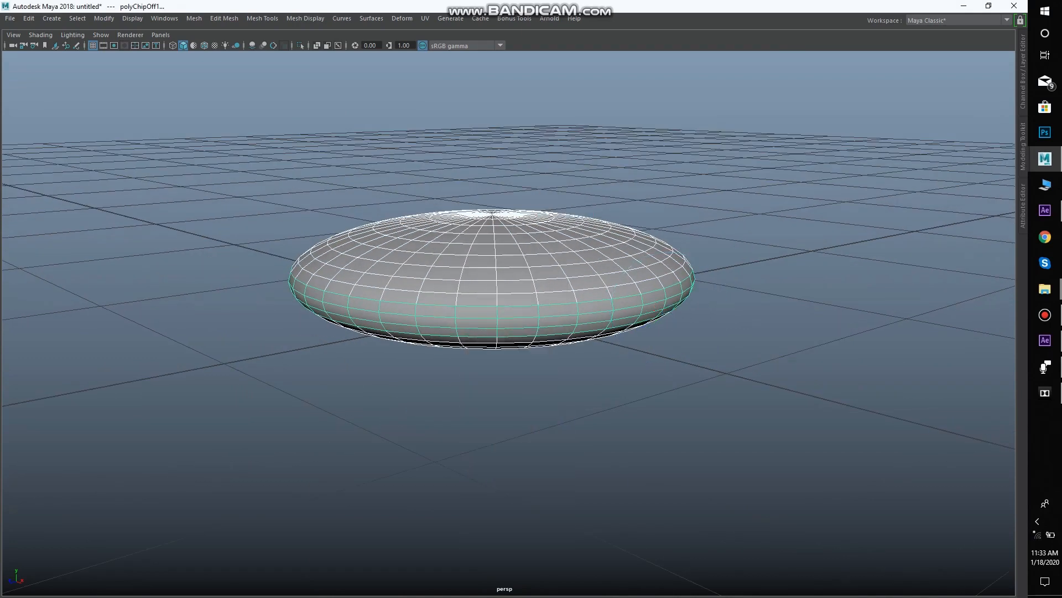
left_click(720, 221)
left_click(608, 260)
left_click_drag(608, 260, 615, 264, "alt")
left_click_drag(787, 107, 532, 415)
left_click(736, 232)
left_click(615, 266)
left_click_drag(757, 184, 568, 437)
left_click(570, 322)
Scale the rim band up slightly and uniformly so it sits just outside the flattened sphere
scroll(490, 276, "up", 2)
left_click_drag(489, 277, 501, 302, "alt")
scroll(515, 287, "up", 2)
scroll(462, 271, "up", 1)
key("r")
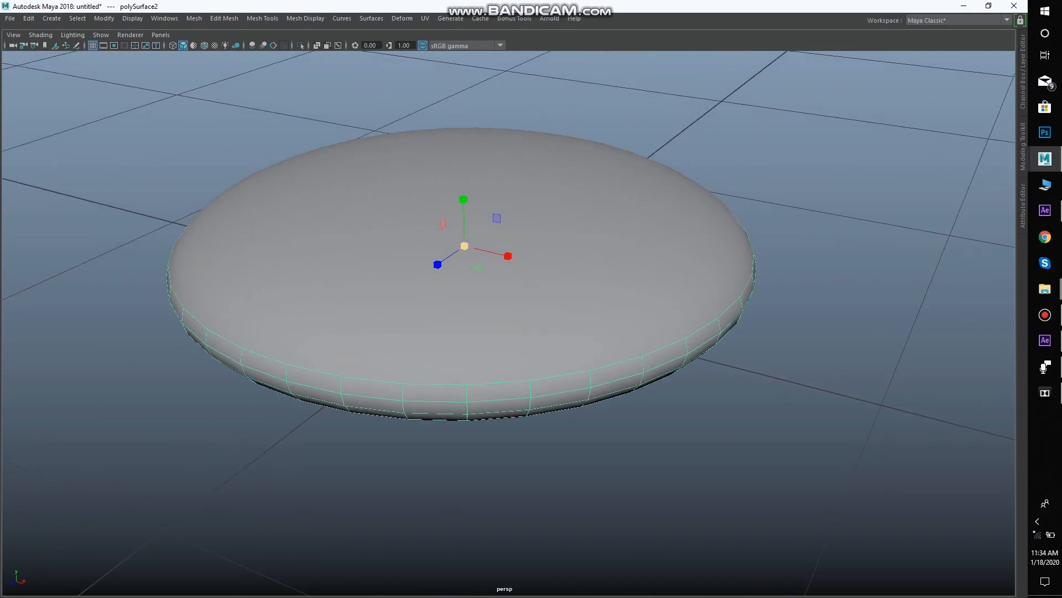
left_click_drag(464, 246, 487, 249)
scroll(467, 246, "down", 2)
left_click(653, 149)
Assign a new material to the flattened sphere's main body
scroll(498, 249, "up", 3)
left_click(587, 182)
right_click(587, 182)
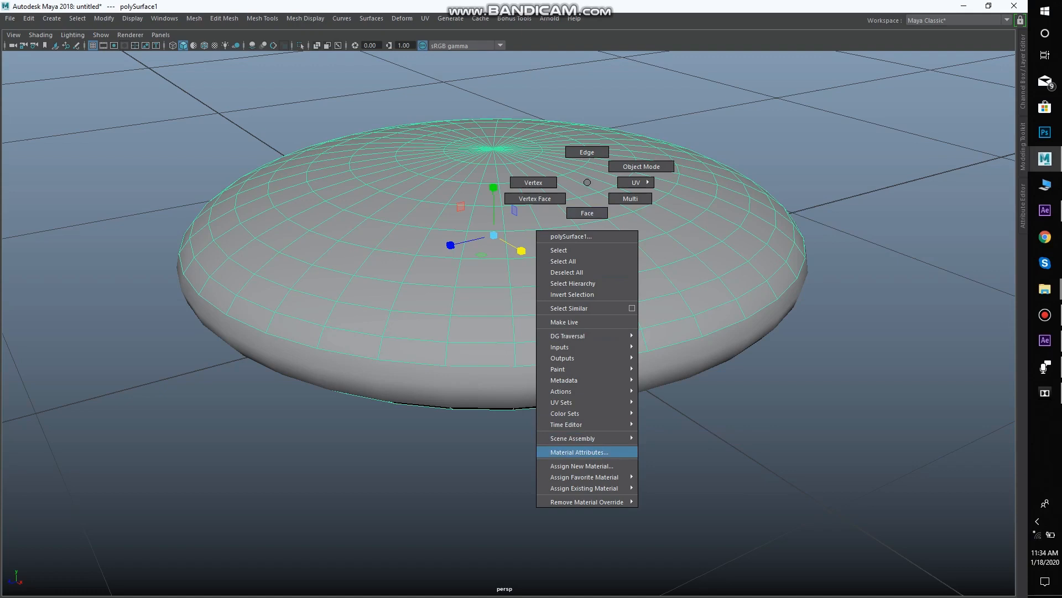
left_click(581, 466)
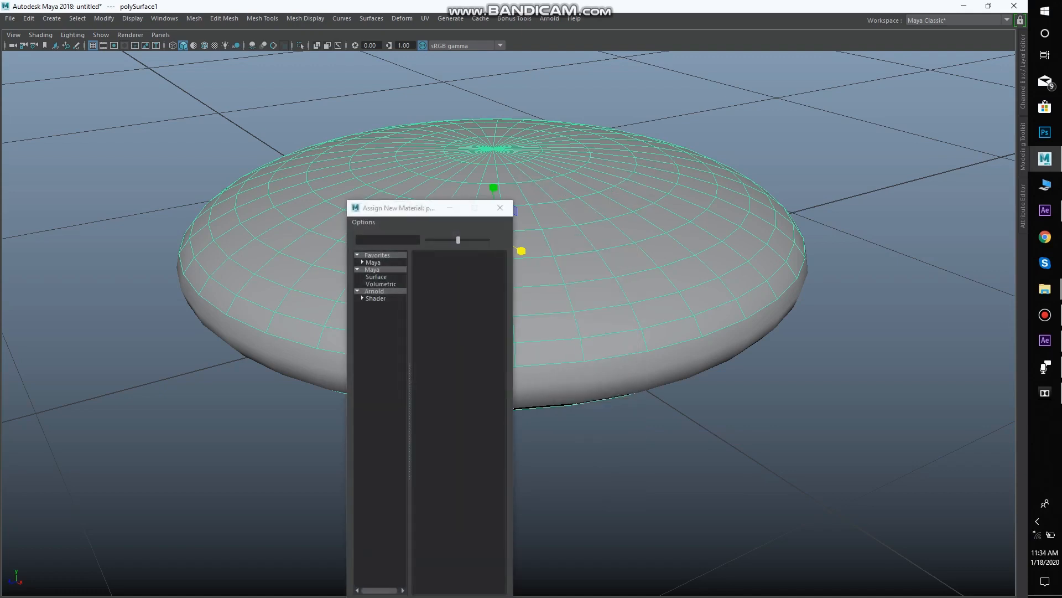
left_click(433, 352)
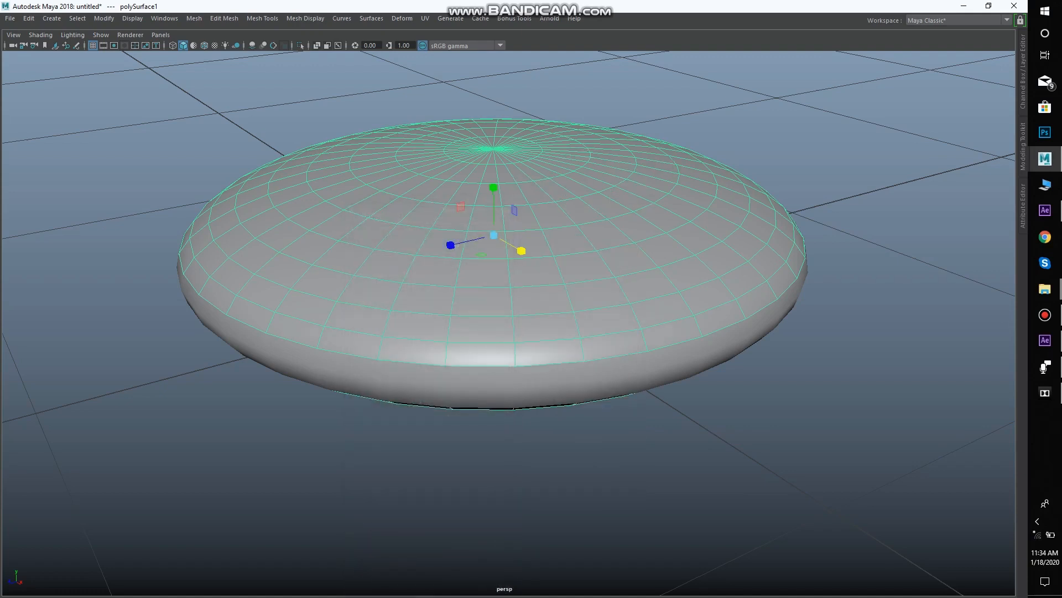
Assign a separate new material to the rim band
left_click_drag(493, 310, 545, 260)
scroll(523, 283, "up", 1)
left_click(797, 228)
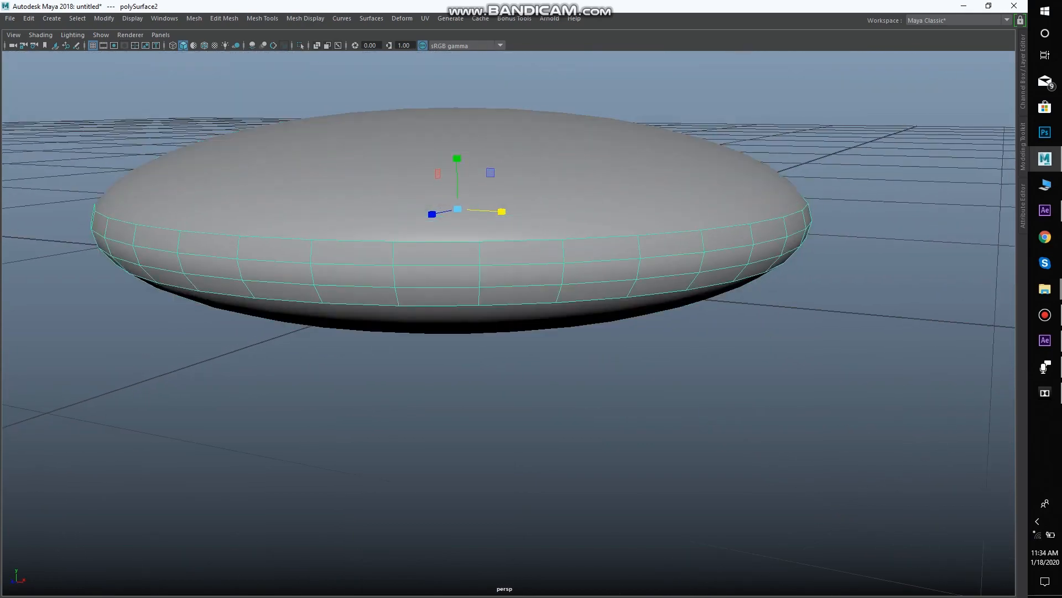
right_click(805, 225)
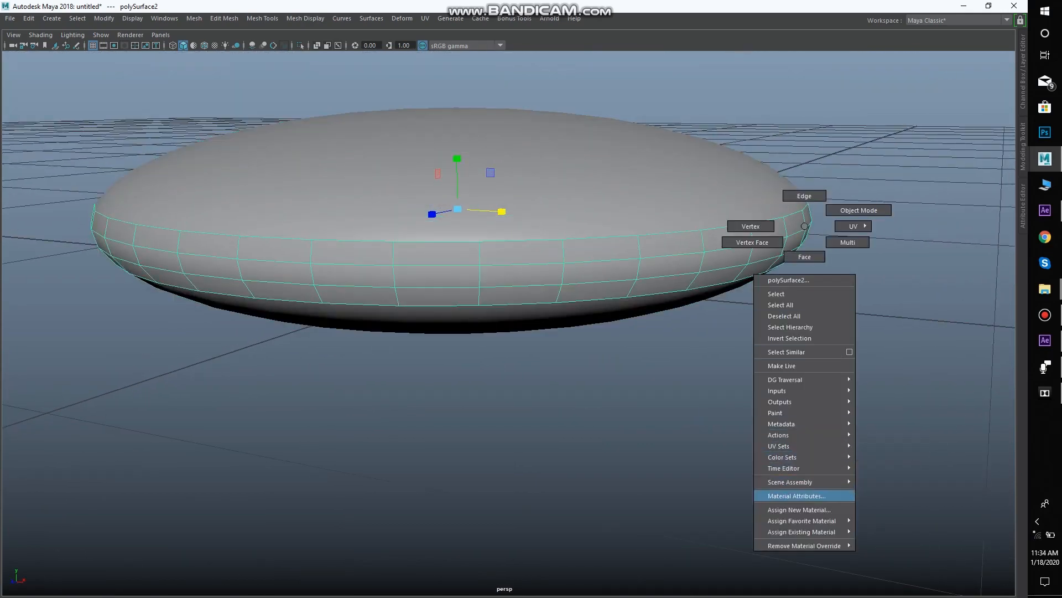
left_click(800, 509)
left_click(433, 352)
Select the main body and the rim band together
scroll(508, 324, "down", 2)
mouse_move(508, 388)
left_mouse_down()
mouse_move(504, 423)
mouse_move(501, 368)
mouse_move(495, 401)
mouse_move(487, 343)
mouse_move(495, 379)
left_mouse_up()
left_click(508, 421)
left_click(476, 337)
left_click(489, 354)
left_click(857, 357)
left_click_drag(856, 357, 905, 368)
scroll(924, 280, "up", 2)
scroll(924, 279, "down", 3)
scroll(905, 368, "down", 4)
left_click_drag(203, 155, 821, 445)
scroll(783, 473, "down", 3)
scroll(822, 446, "up", 1)
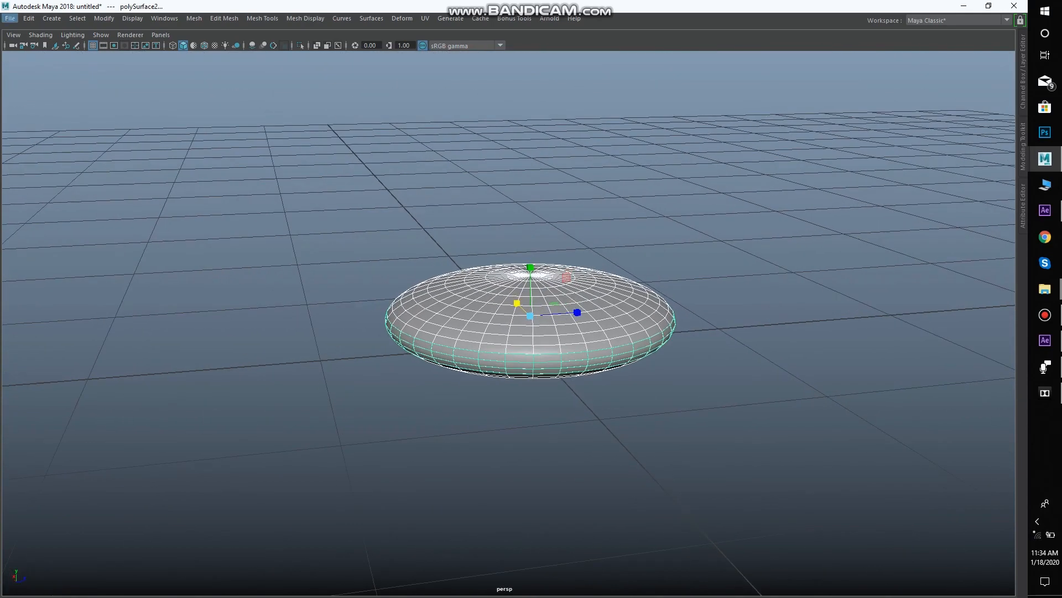
Export the selected objects as an OBJ file named Confetti in E:\Tutorials Folder
left_click(10, 18)
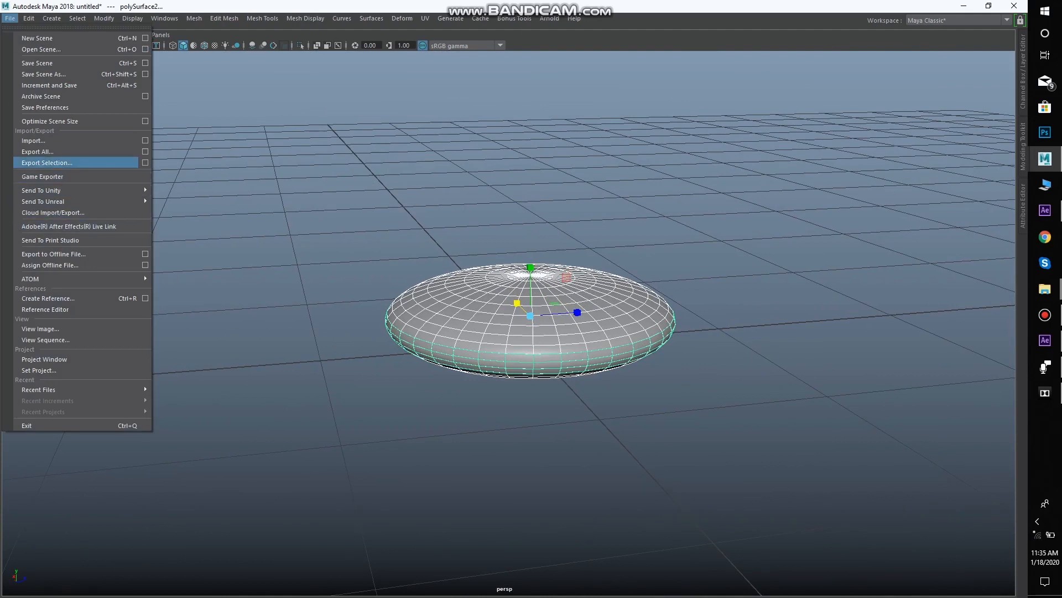
left_click(47, 162)
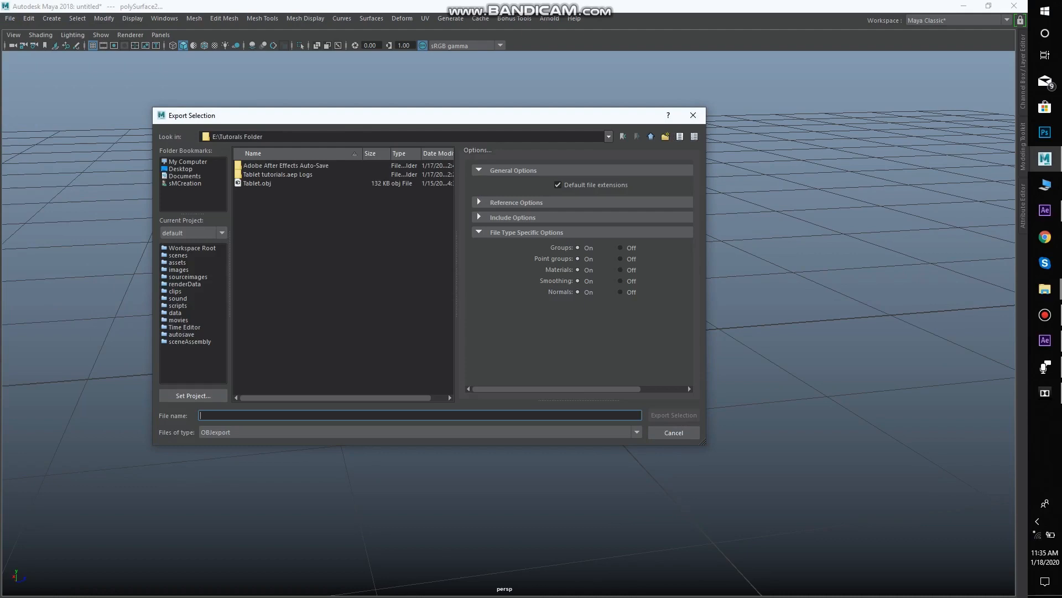
type("c")
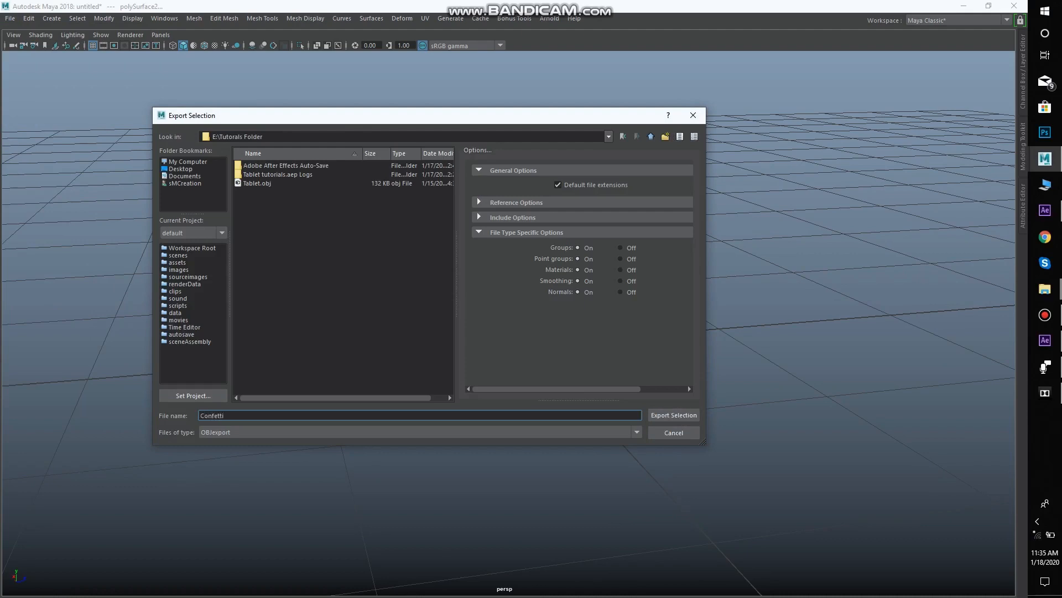
left_click(673, 415)
Switch to After Effects and create a 1920 x 1080, 29.97 fps composition named Confetti animation with a duration of 0;00;10;05
left_click(1044, 341)
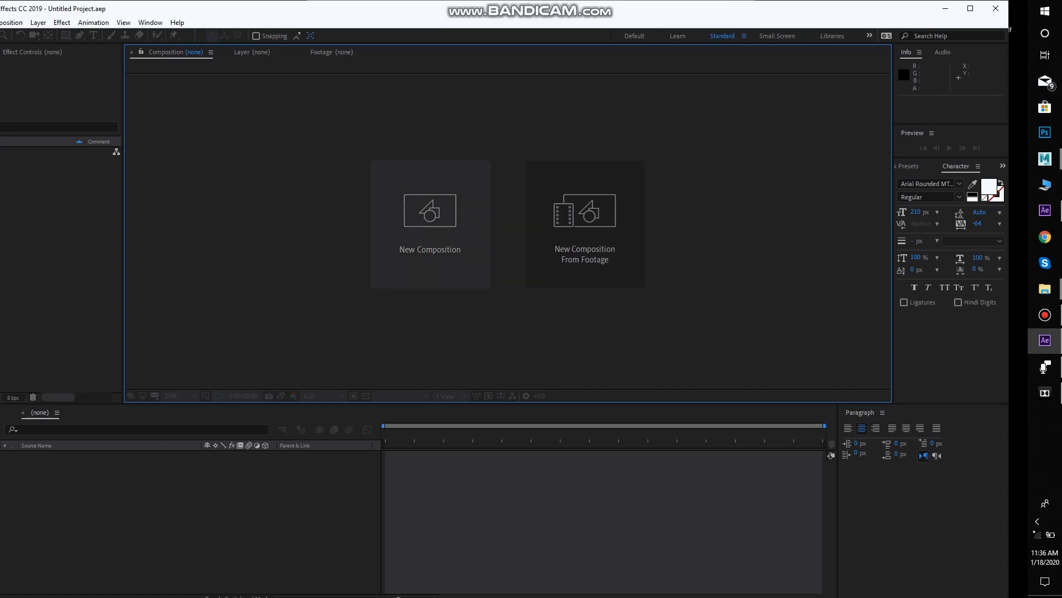
left_click(430, 224)
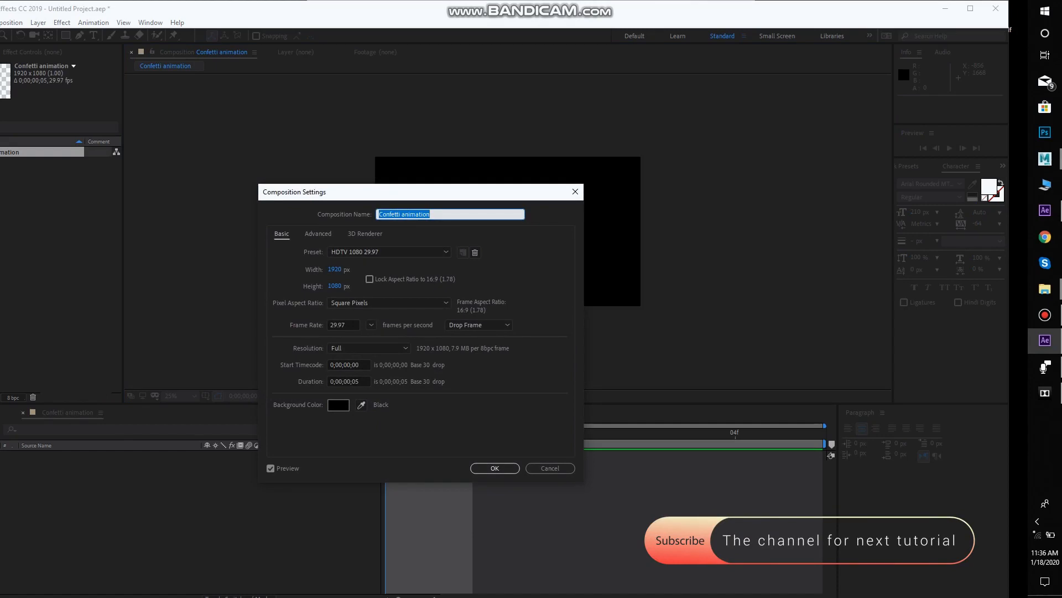
left_click(350, 381)
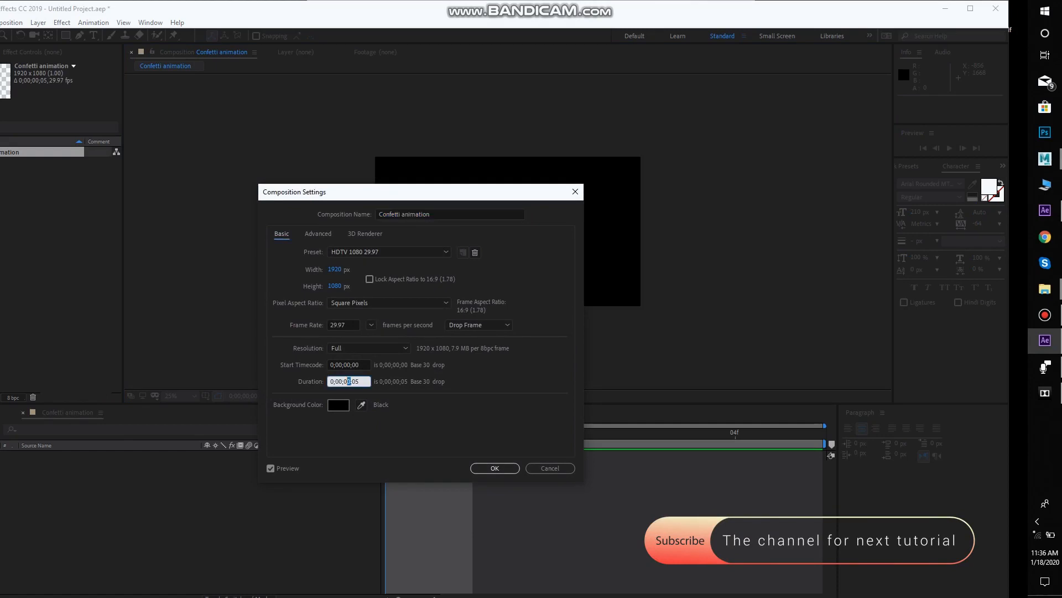
type("1")
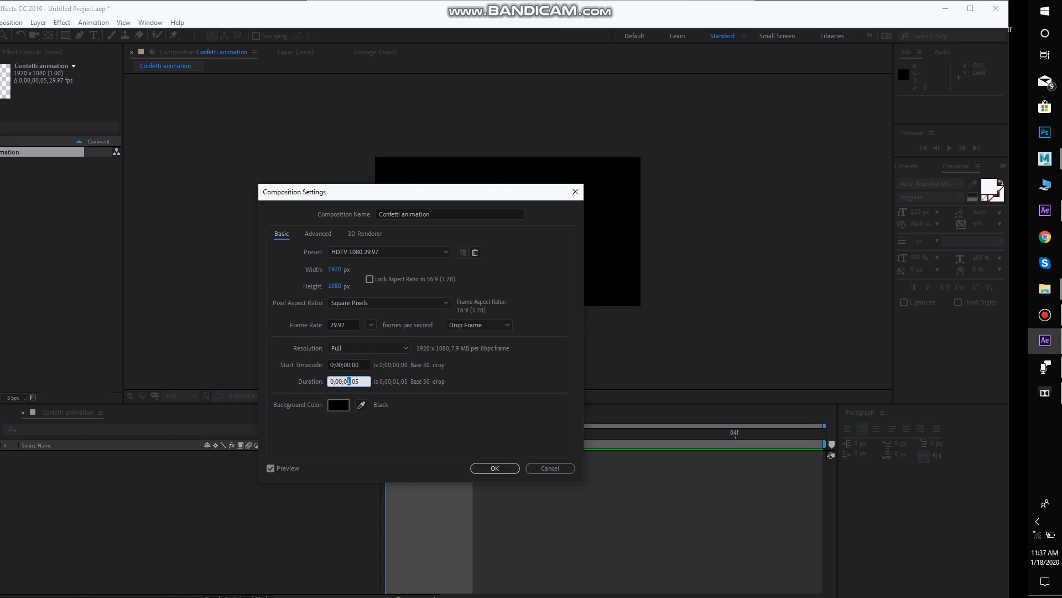
type("1")
key("Return")
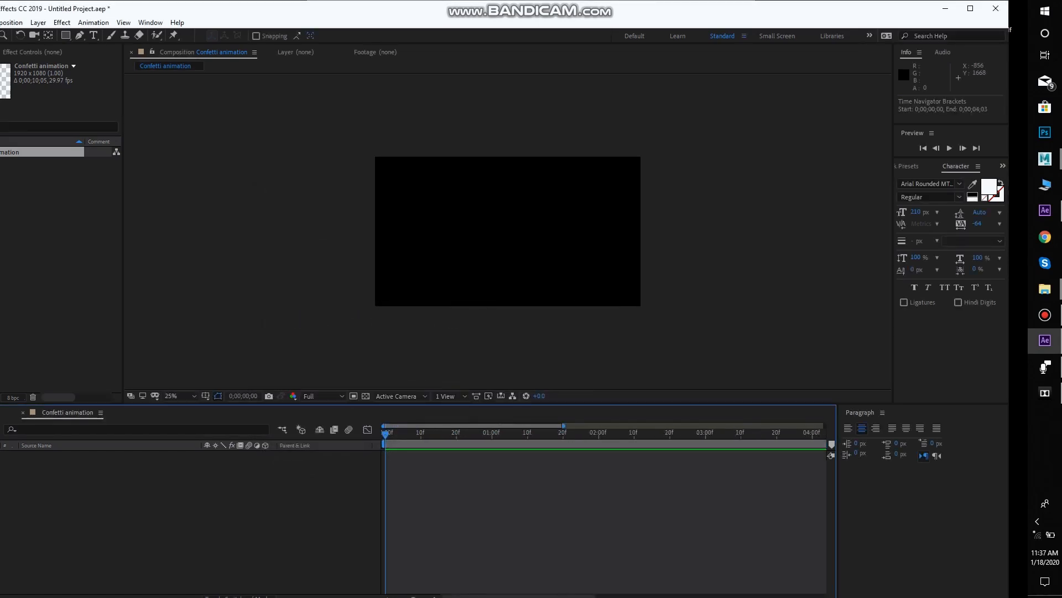
Add a white (FFFFFF) 1920 x 1080 solid named Element to the composition
right_click(172, 169)
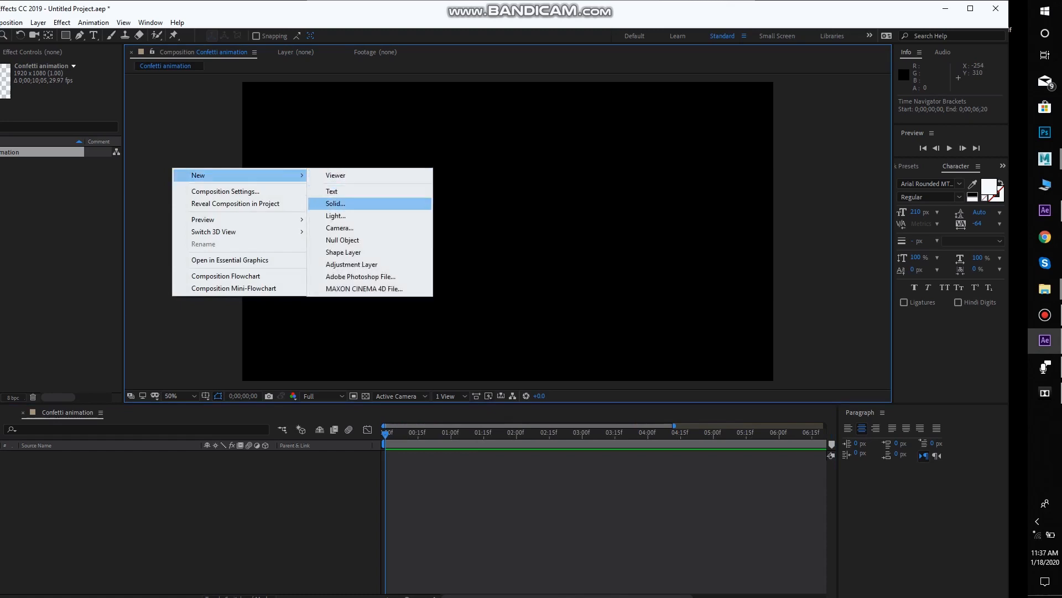
left_click(335, 203)
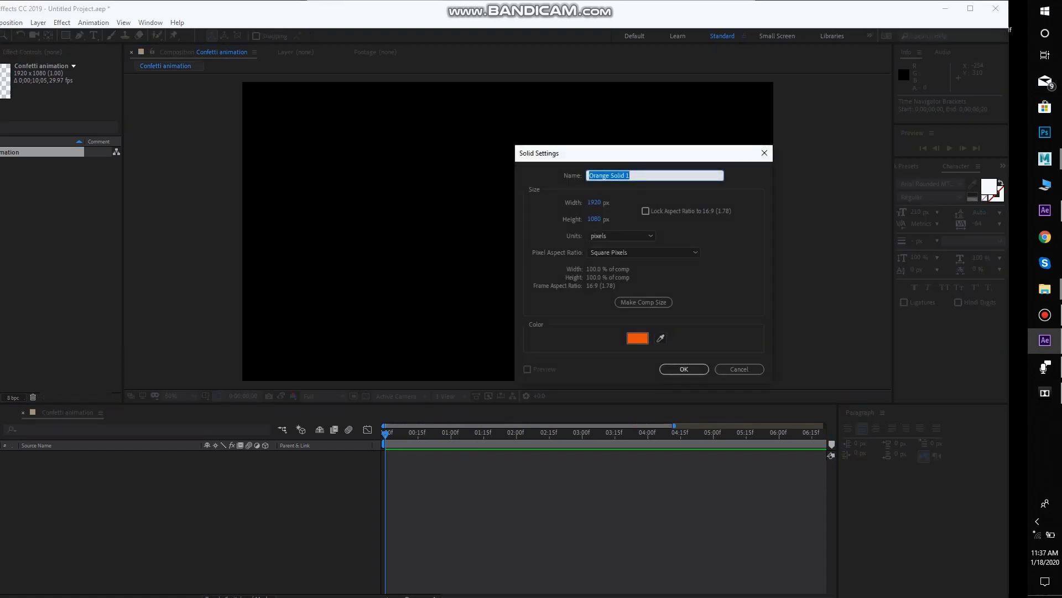
left_click(637, 338)
left_click(416, 321)
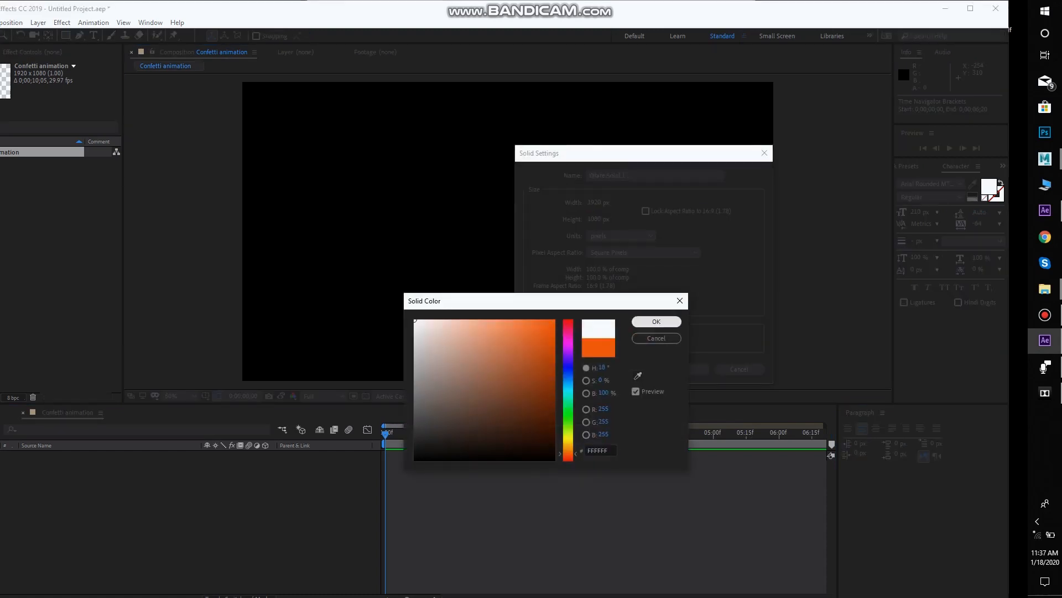
left_click(656, 321)
type("El")
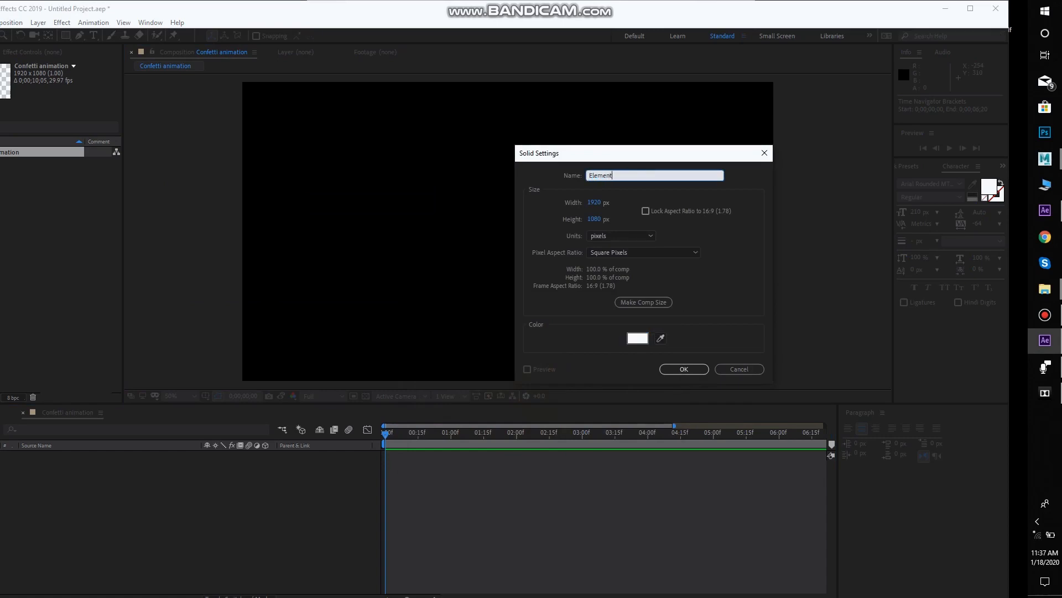
type("ement")
left_click(687, 369)
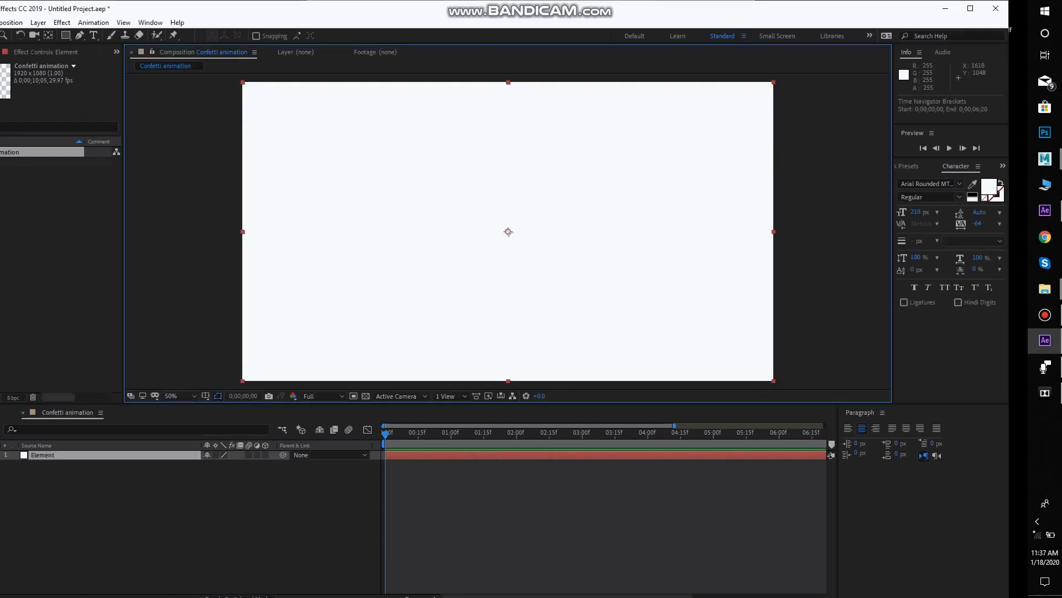
Apply the Element effect to the Element solid and maximize the application window
key("ctrl+space")
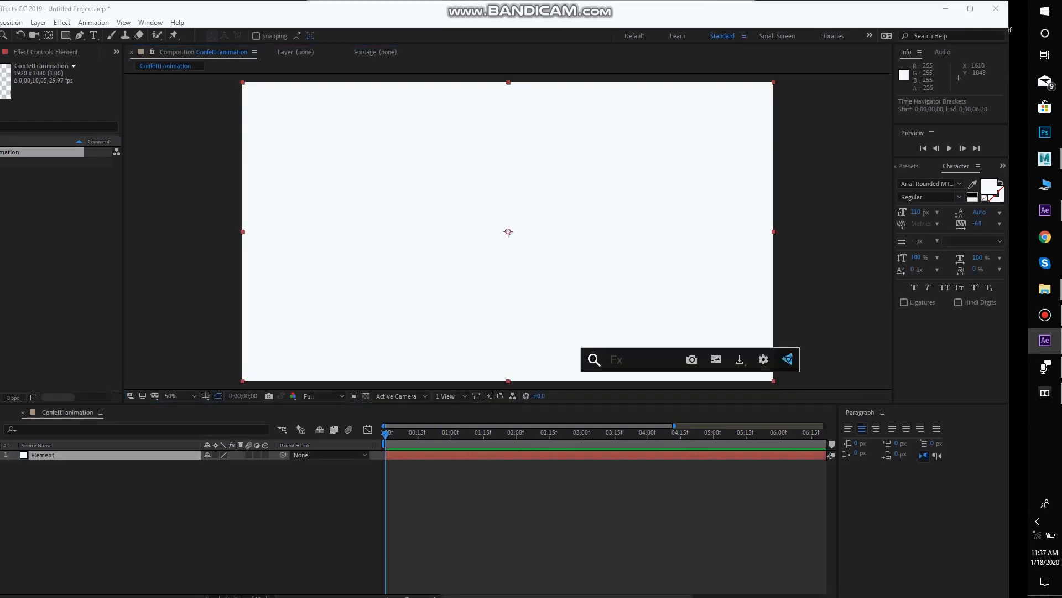
type("eleme")
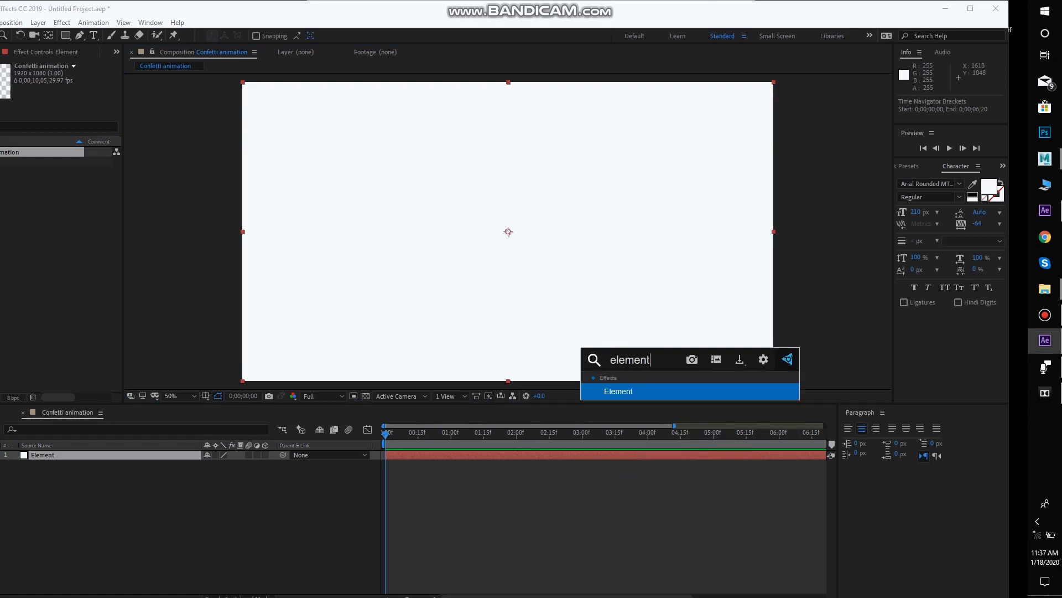
type("nt")
key("Return")
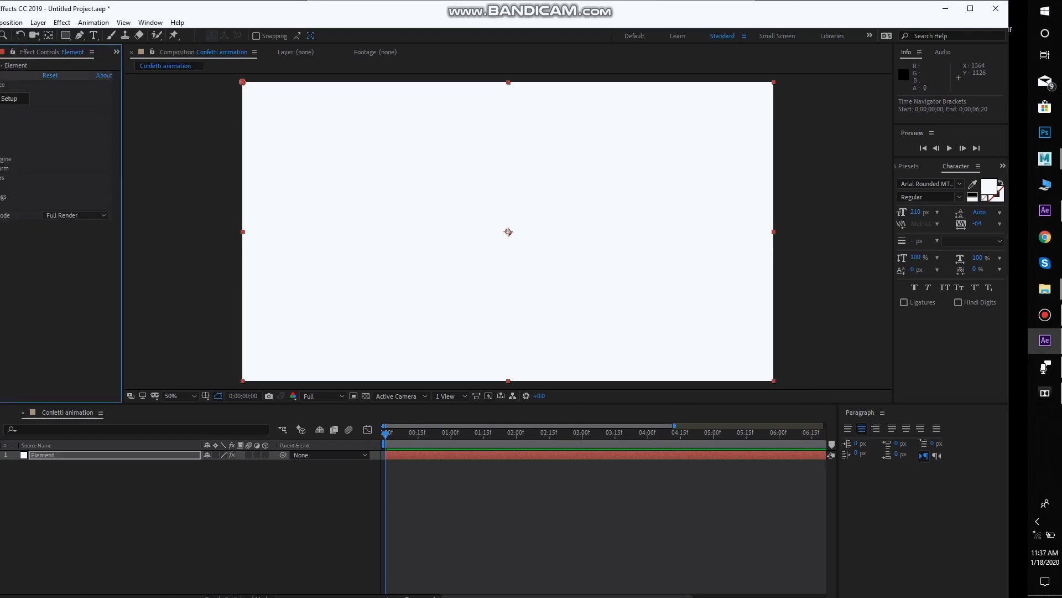
left_click(971, 8)
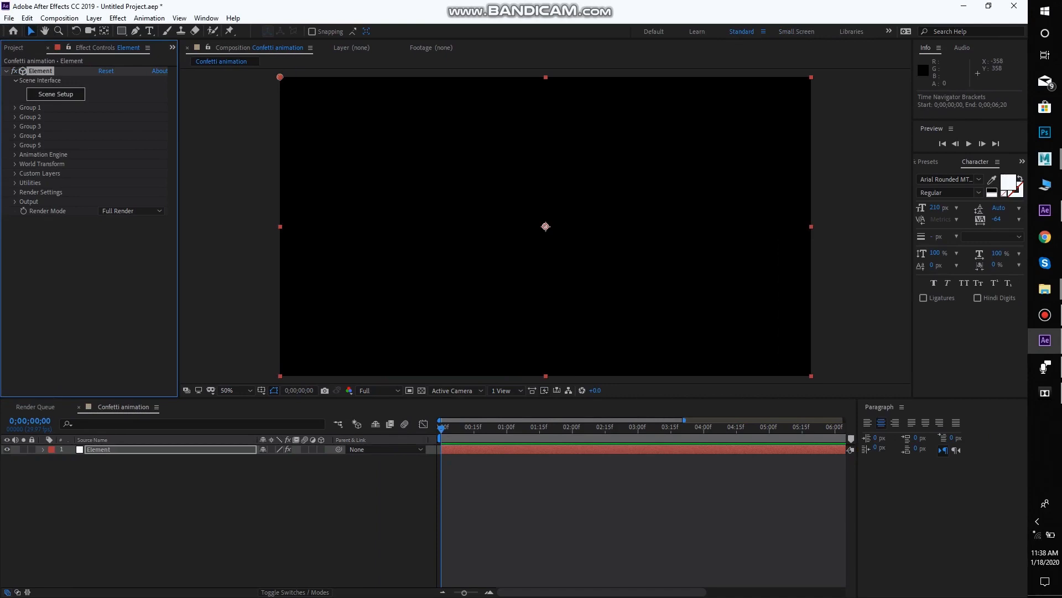
Open Element's Scene Setup and import Confetti.obj from E:\Tutorals Folder
left_click(55, 94)
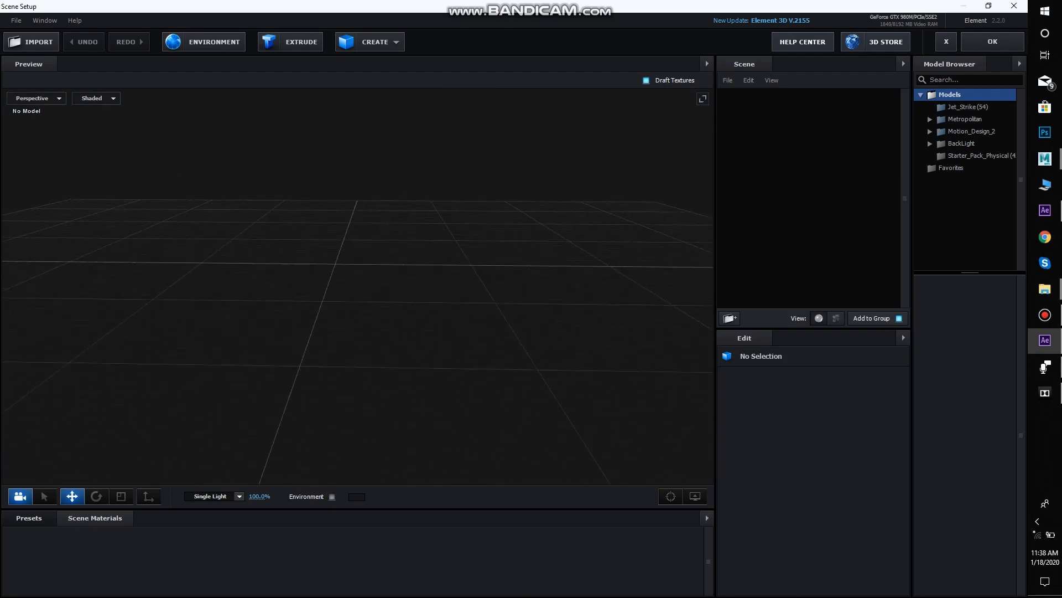
left_click(31, 42)
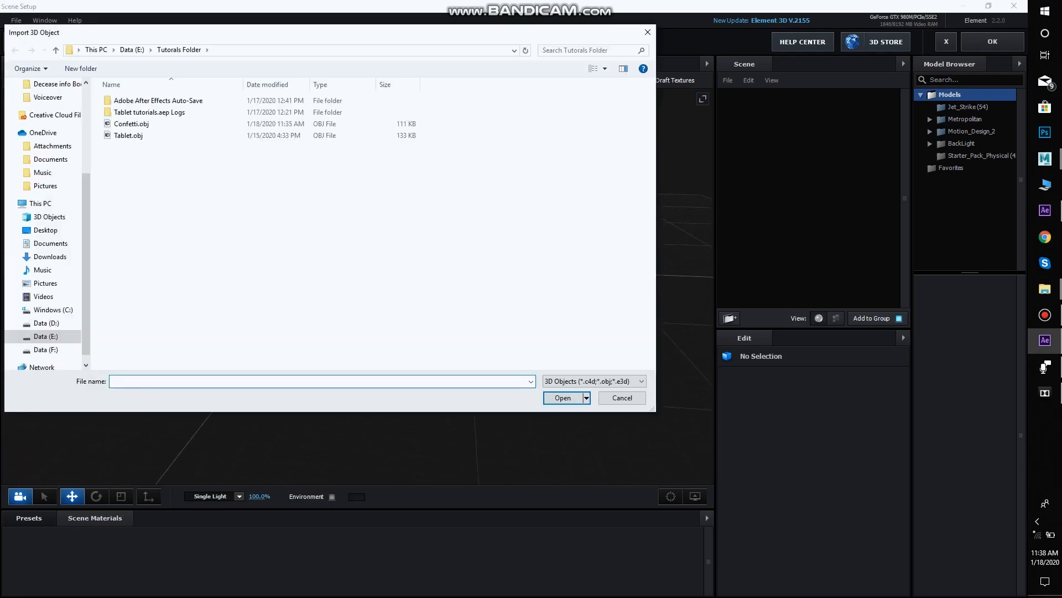
left_click(133, 124)
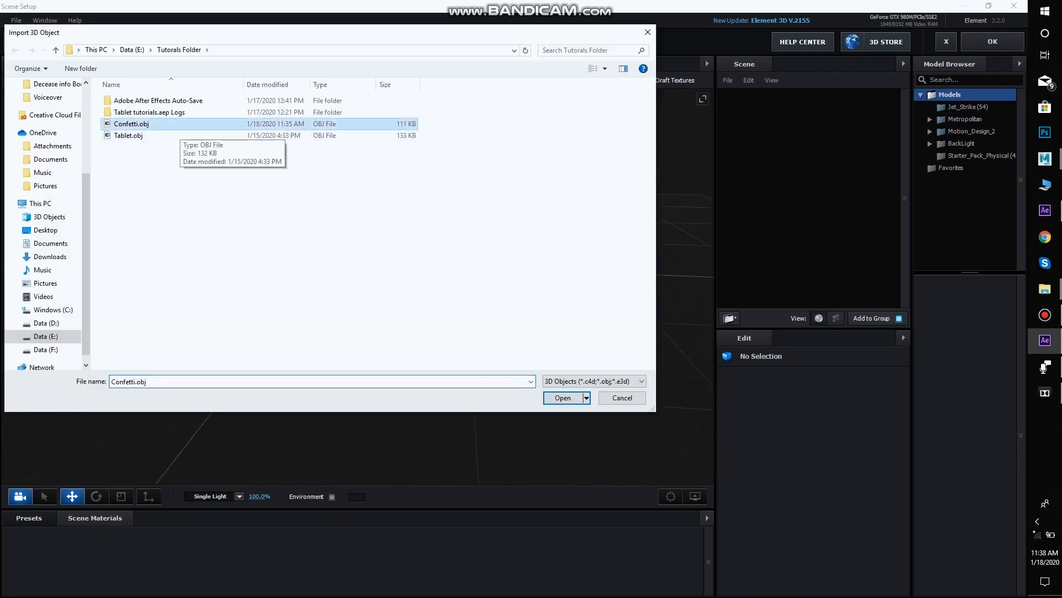
left_click(562, 397)
left_click(570, 410)
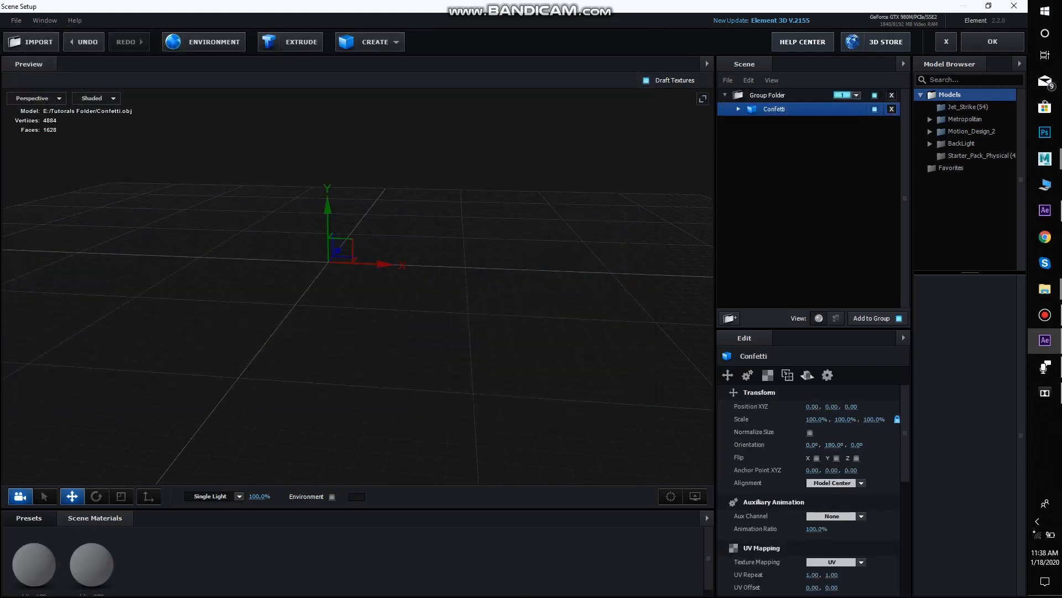
Scale the imported Confetti model up uniformly to about 926%
left_click_drag(455, 283, 498, 280)
key("r")
scroll(450, 288, "down", 5)
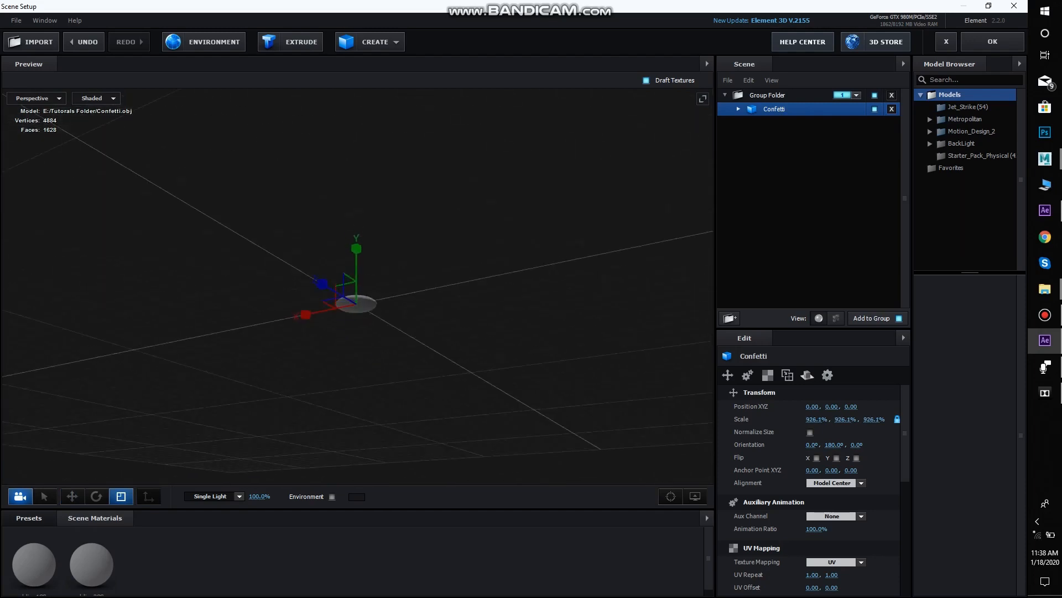
scroll(536, 280, "up", 3)
scroll(473, 282, "up", 3)
scroll(480, 260, "up", 3)
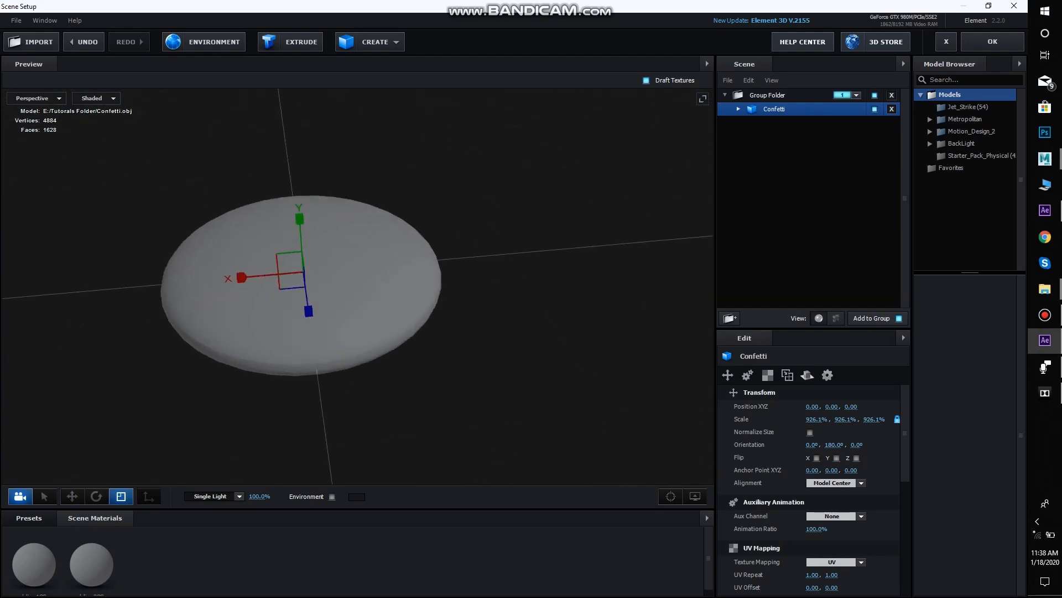
Expand the Confetti model's materials and set the diffuse color of blinn1SG to white (FFFFFF)
left_click(739, 109)
left_click(790, 123)
left_click_drag(421, 287, 409, 283)
scroll(409, 284, "up", 1)
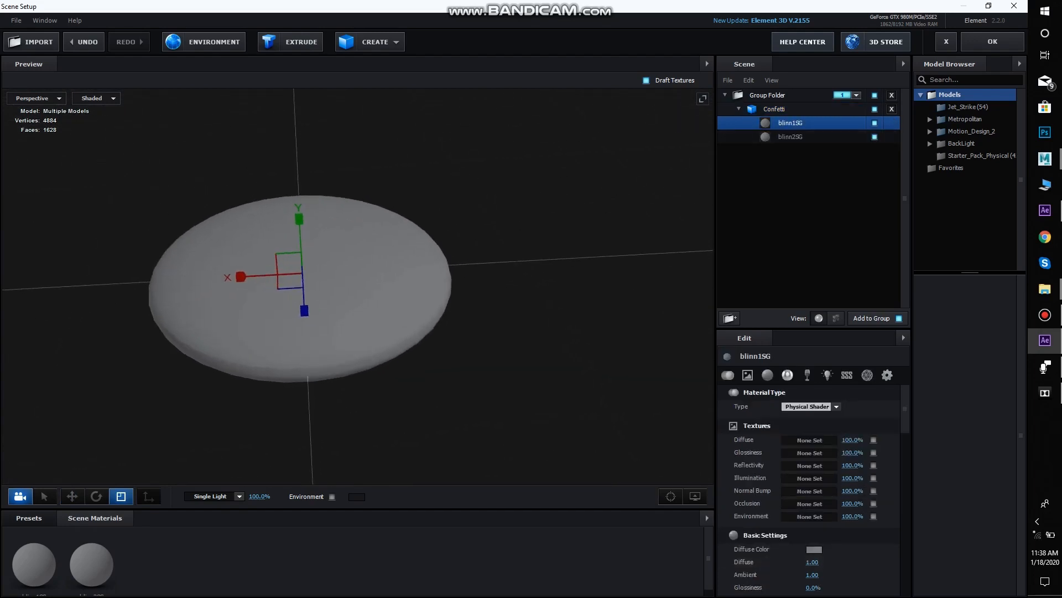
left_click(814, 549)
left_click_drag(729, 482, 717, 448)
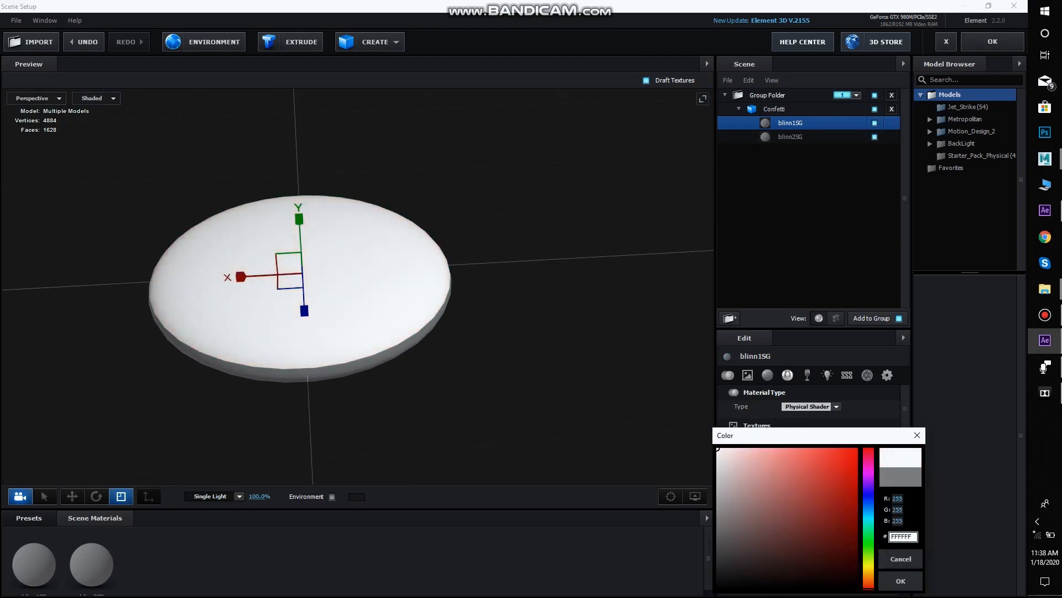
left_click(901, 581)
Select the blinn2SG material, check the disc's rim from the side, and accept the scene setup
mouse_move(498, 331)
left_mouse_down()
mouse_move(470, 260)
mouse_move(490, 326)
mouse_move(443, 349)
mouse_move(489, 351)
left_mouse_up()
scroll(357, 287, "up", 3)
left_click(790, 137)
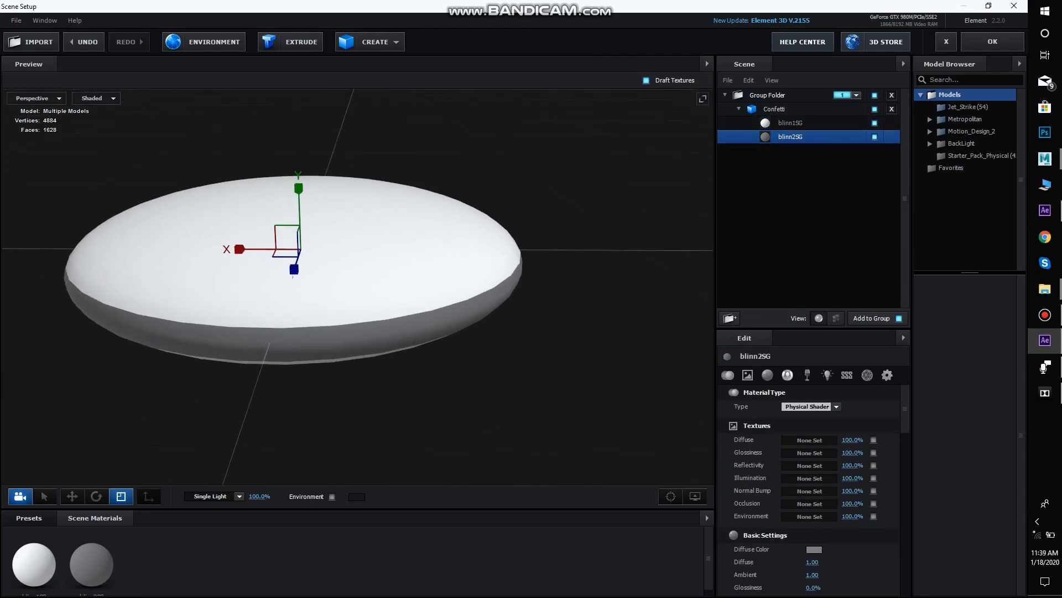
left_click_drag(398, 310, 367, 344)
scroll(358, 287, "up", 3)
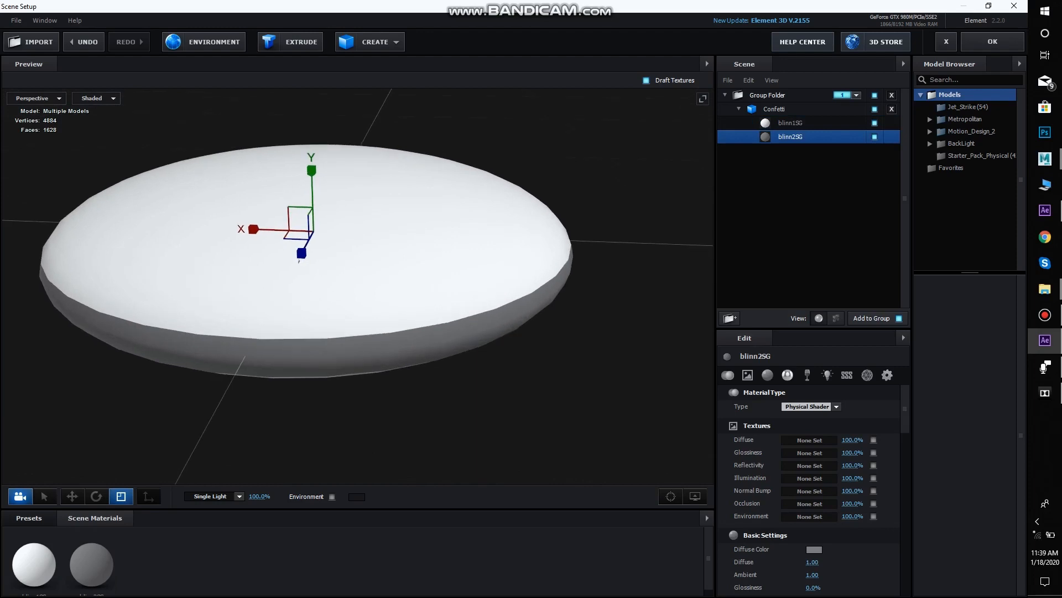
left_click_drag(357, 286, 450, 273)
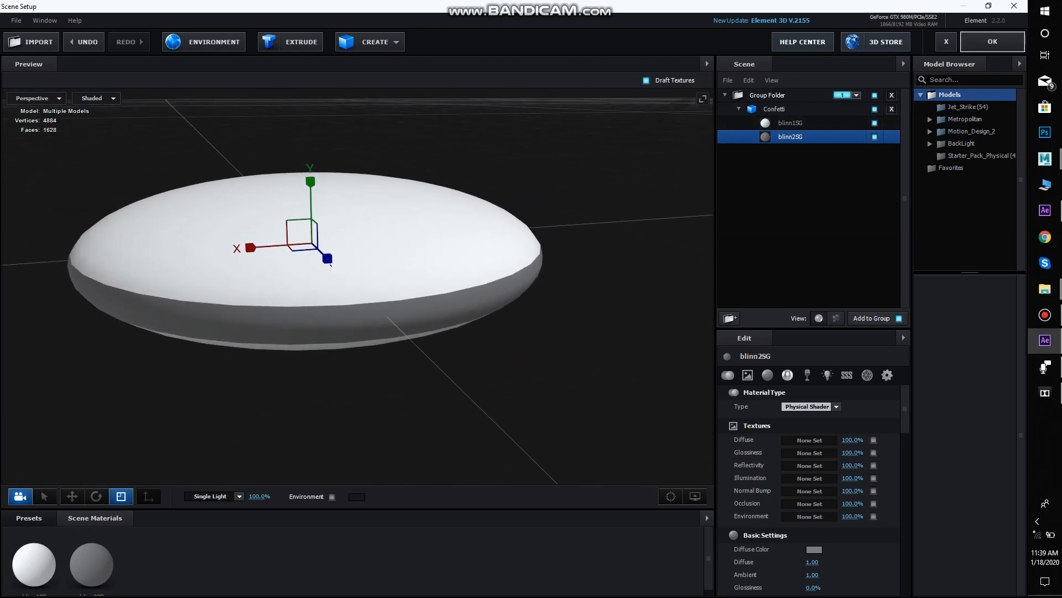
scroll(357, 286, "down", 1)
left_click(993, 42)
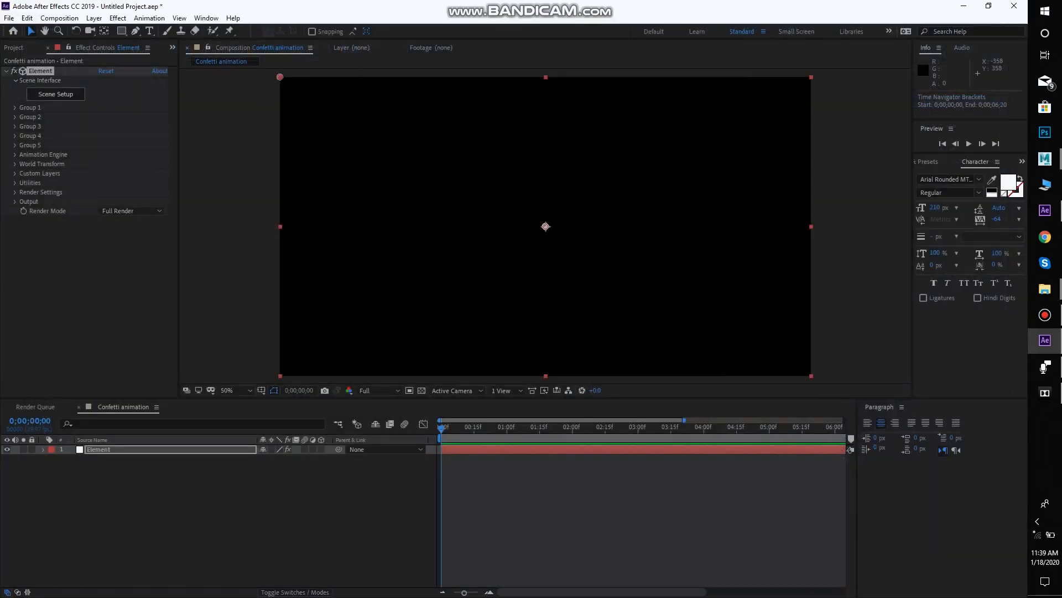
Add a camera with its default settings to the Confetti animation composition
right_click(229, 150)
mouse_move(252, 157)
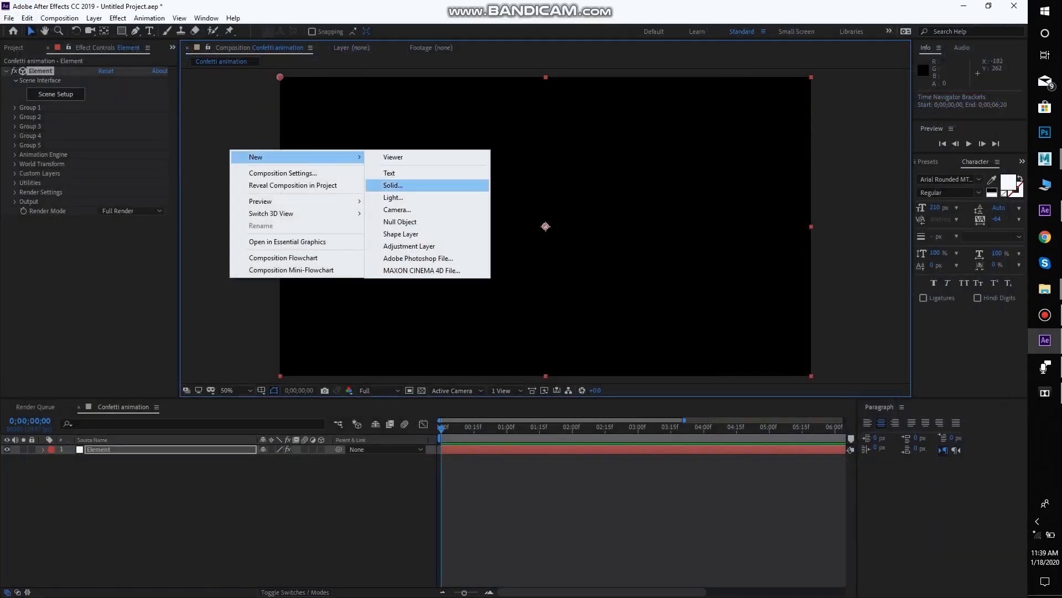
left_click(398, 207)
left_click(632, 418)
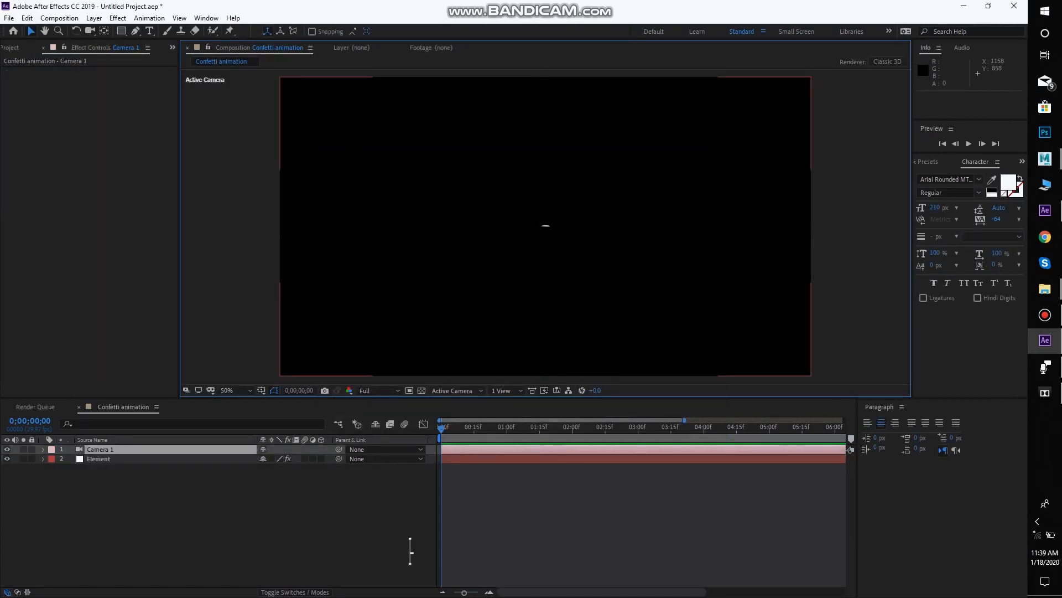
Orbit and dolly the camera to a close view of the disc from slightly above, at position about 1082.8, 486.4, 96.0
key("c")
left_click_drag(566, 317, 396, 472)
mouse_move(417, 356)
left_mouse_down()
mouse_move(415, 365)
mouse_move(429, 344)
mouse_move(433, 419)
mouse_move(411, 369)
left_mouse_up()
left_click_drag(572, 207, 572, 208)
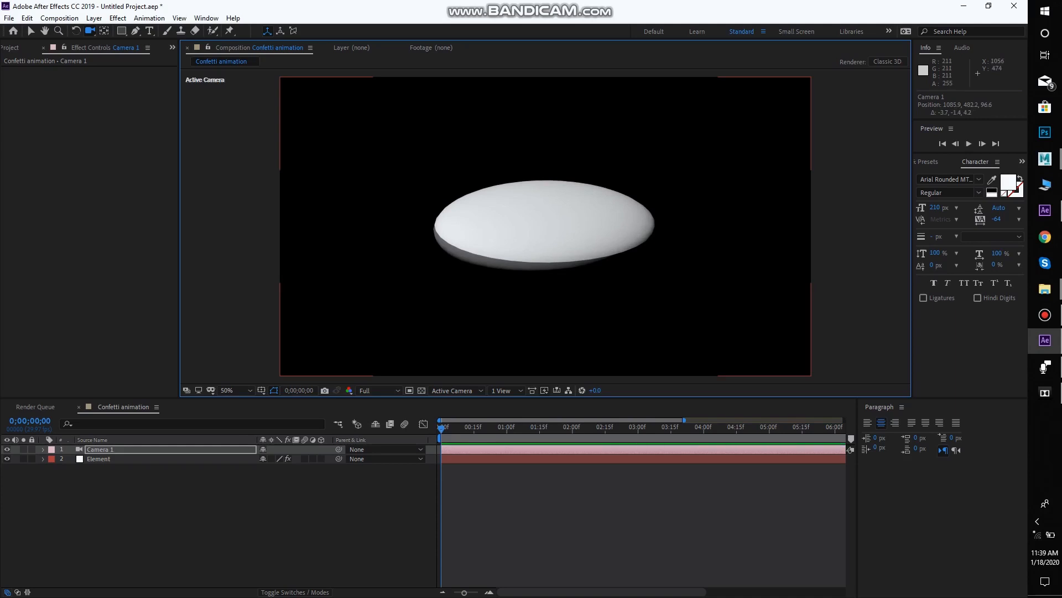
left_click_drag(572, 208, 573, 207)
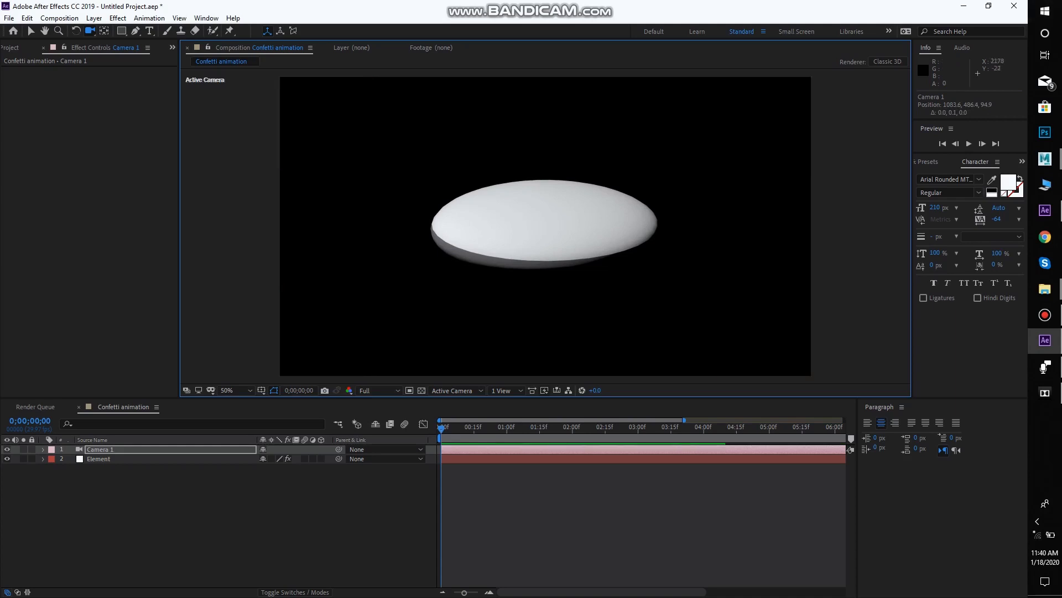
left_click_drag(572, 208, 571, 207)
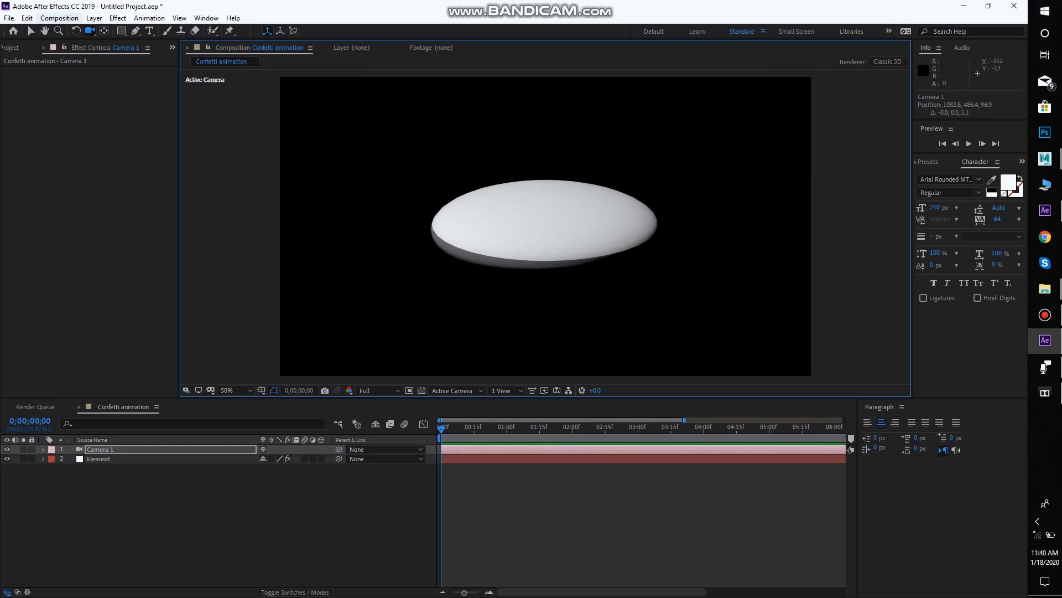
Create a 1920 x 1080, 29.97 fps composition named Texture with a duration of 0;00;10;05
left_click(59, 19)
left_click(82, 31)
type("Texture")
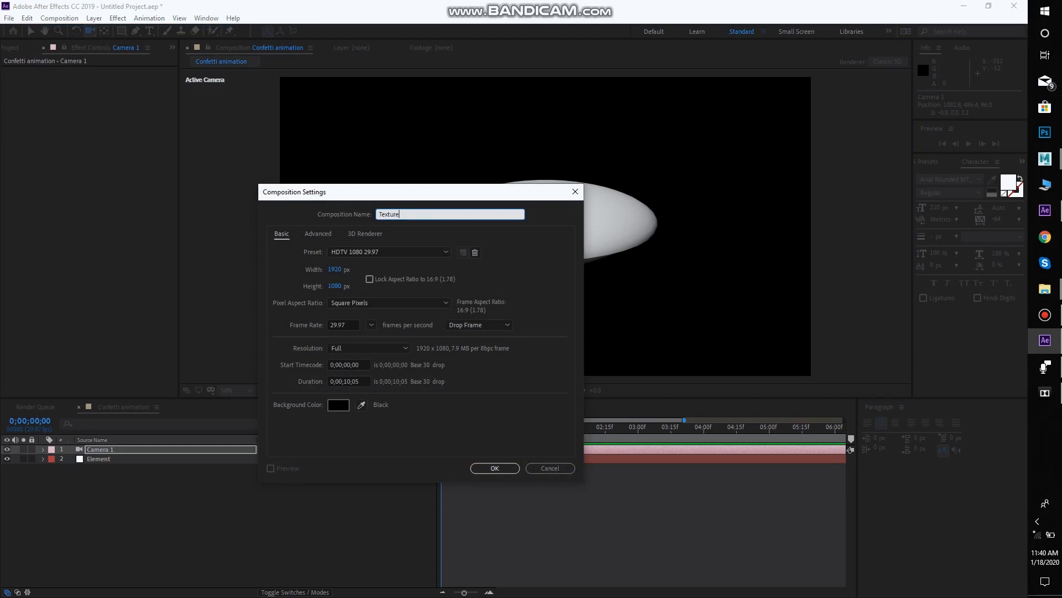
left_click(495, 468)
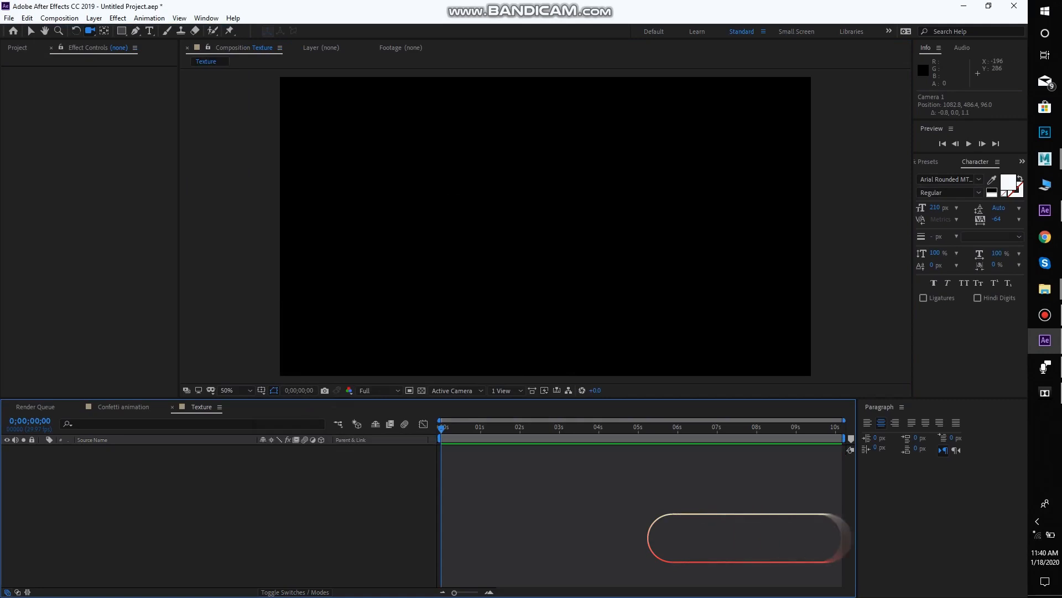
key("v")
right_click(226, 153)
mouse_move(276, 159)
left_click(415, 187)
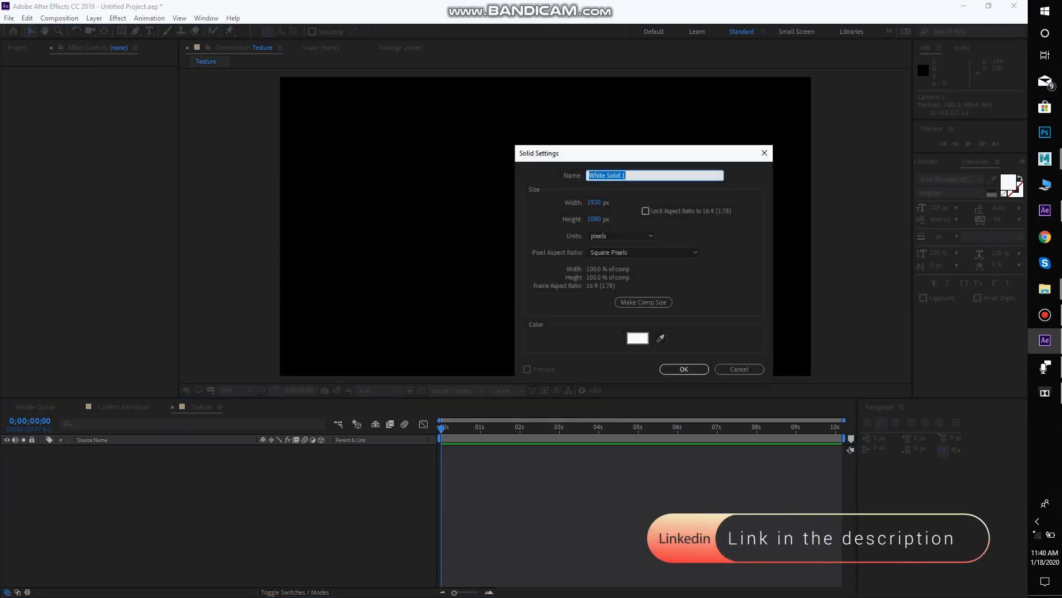
left_click(637, 338)
left_click_drag(433, 431, 415, 459)
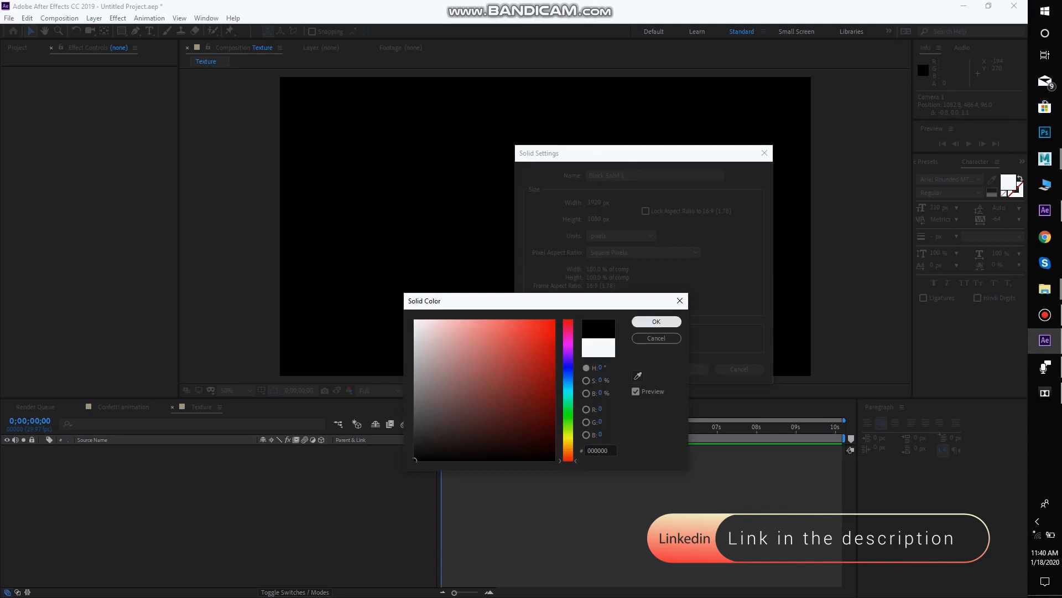
left_click(656, 321)
left_click(683, 368)
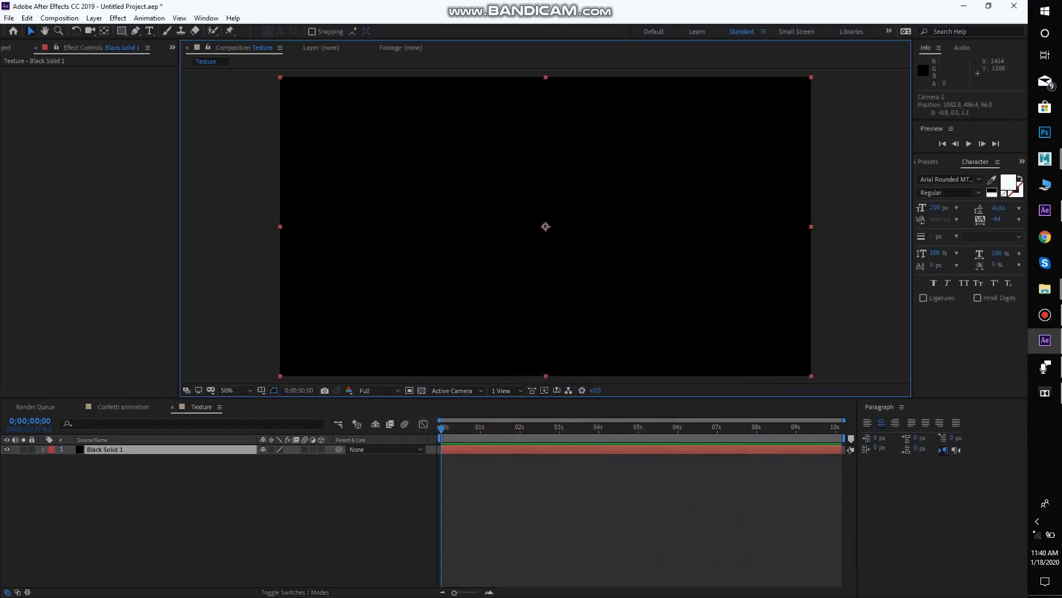
Apply the Fractal Noise effect to the black solid
key("ctrl+space")
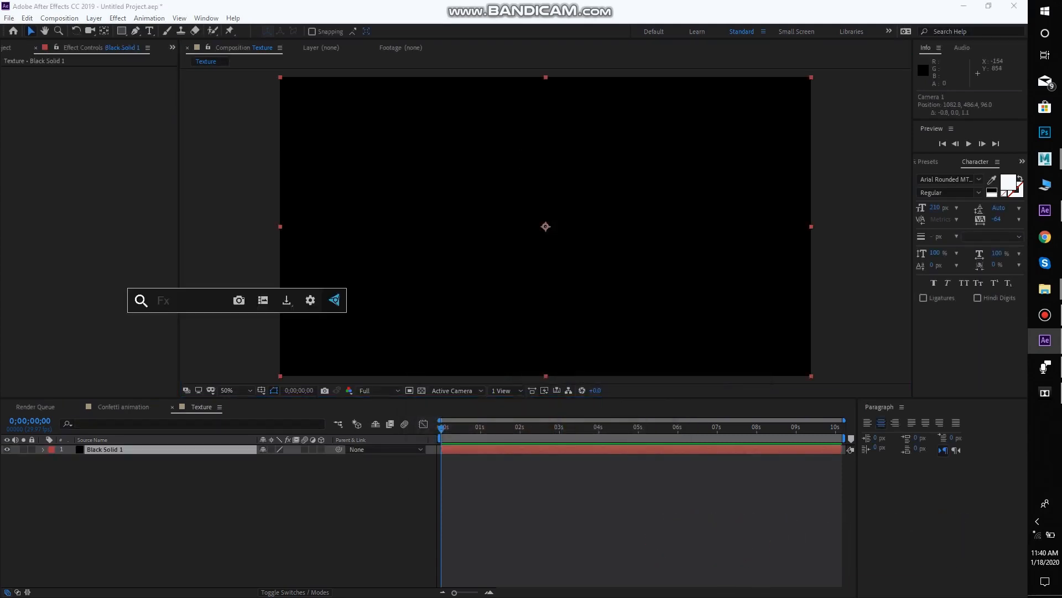
type("noi")
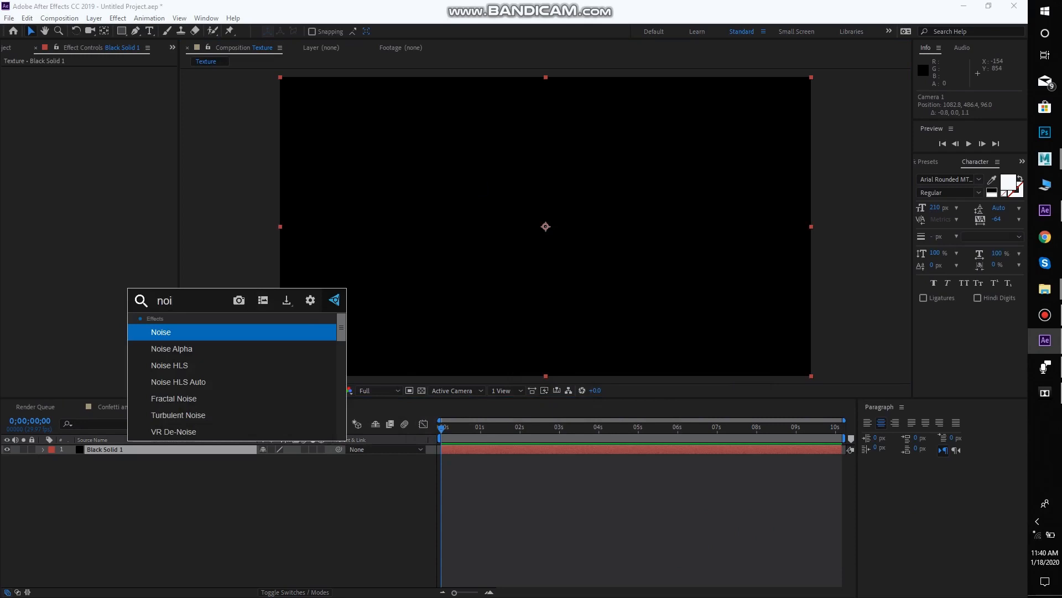
key("Down")
key("Down")
key("Down")
key("Down")
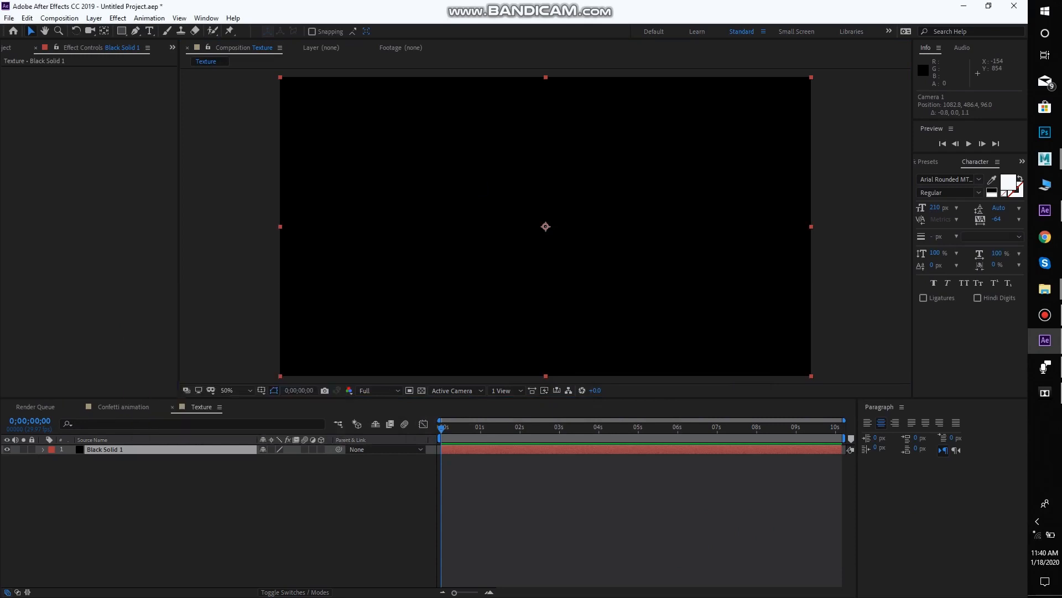
key("Return")
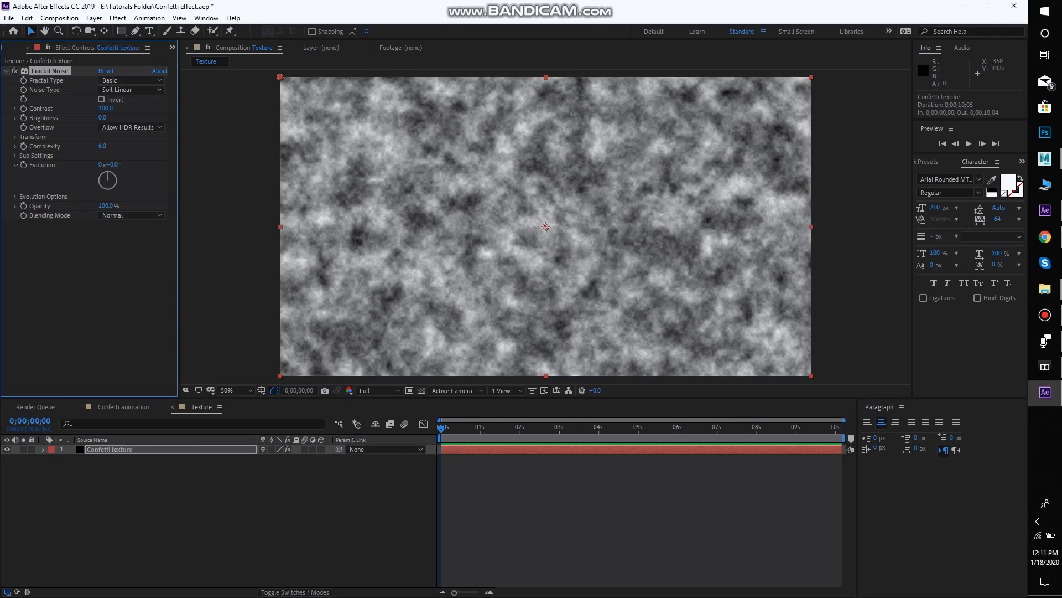
Set the Fractal Noise's fractal type to Dynamic, noise type to Block, and brightness to -58
left_click(132, 81)
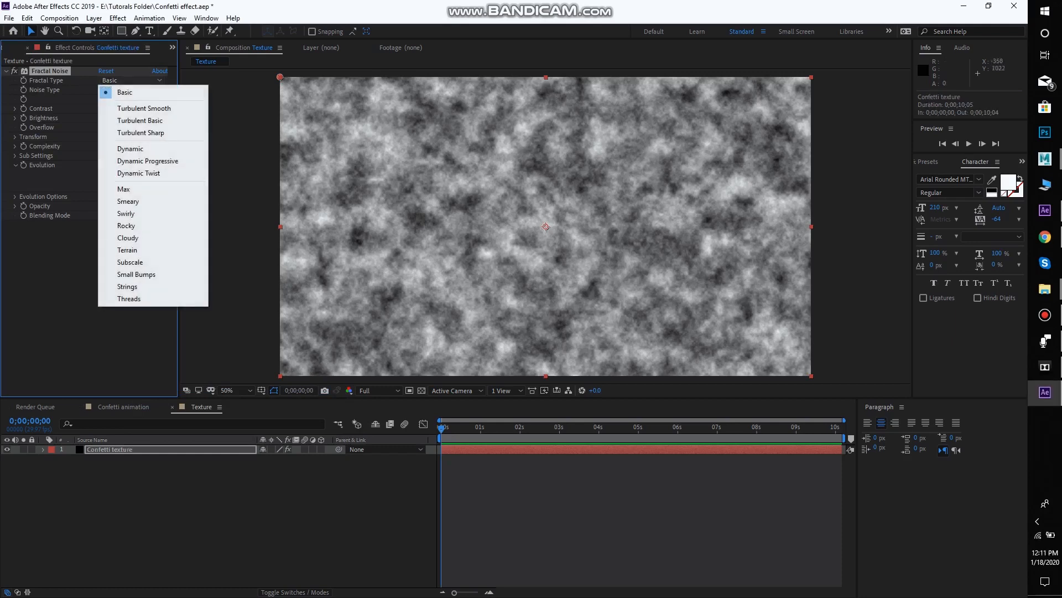
left_click(130, 149)
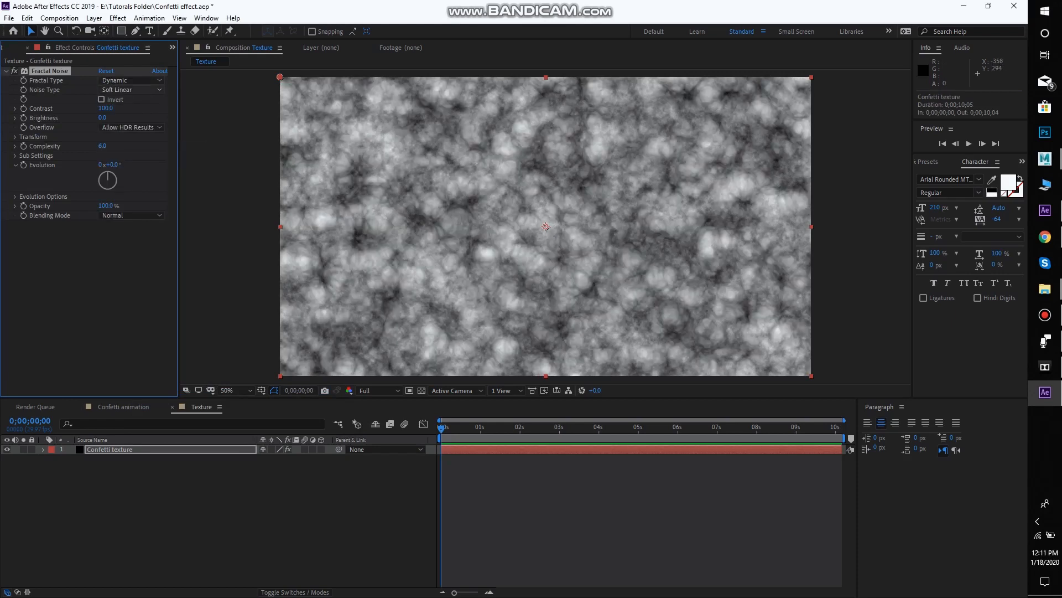
left_click(132, 90)
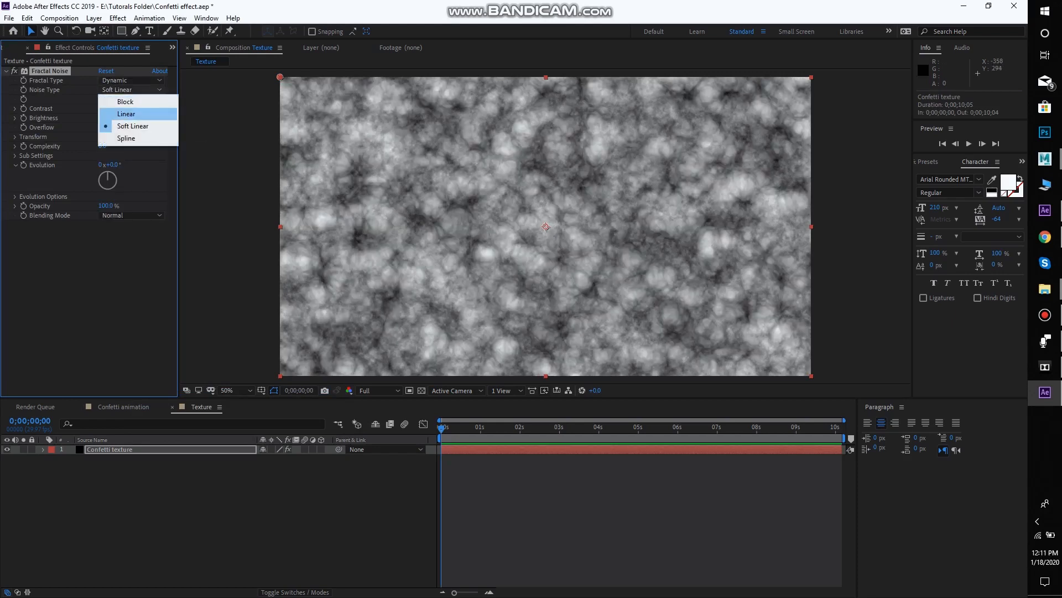
left_click(125, 101)
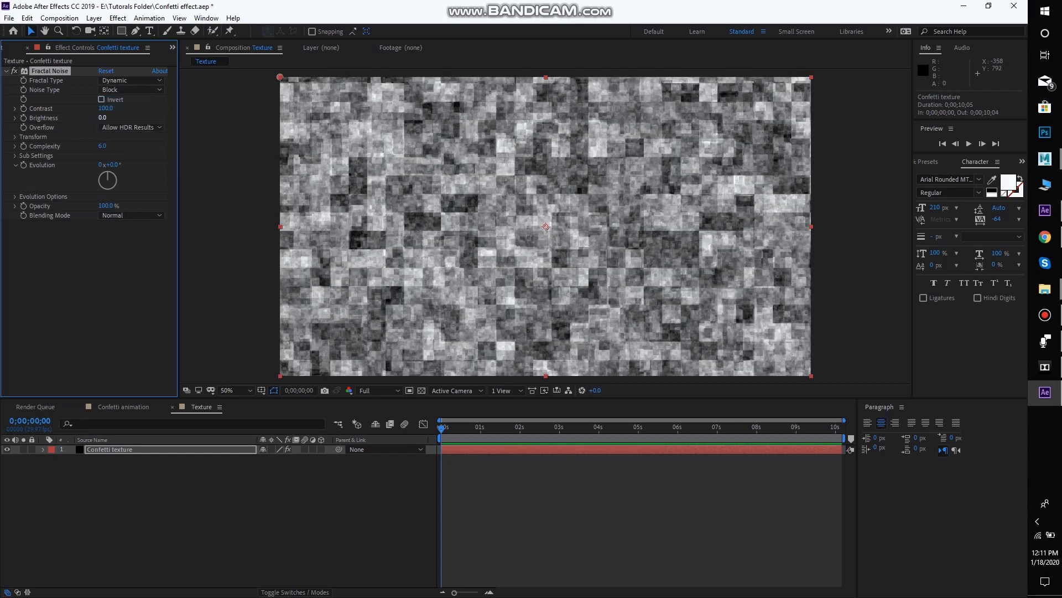
left_click_drag(102, 118, 74, 118)
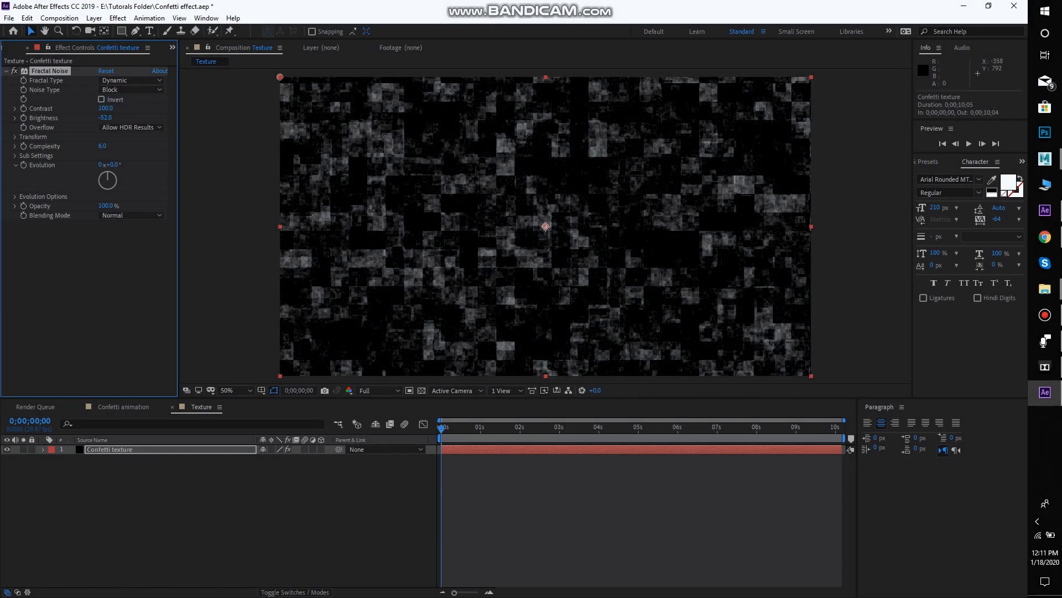
left_click_drag(71, 117, 69, 118)
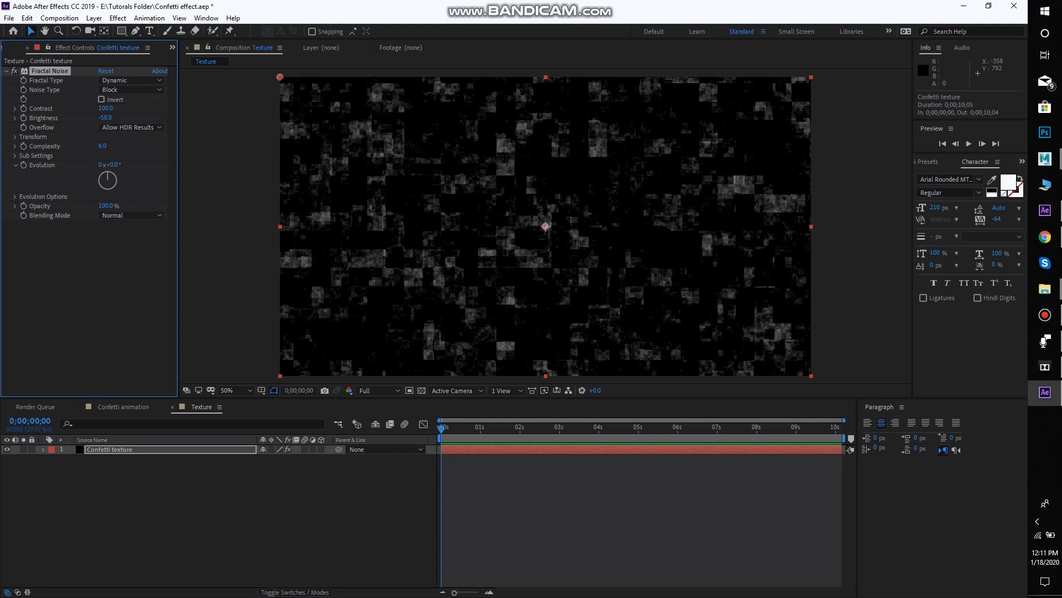
Set the Fractal Noise's uniform scale to 135
left_click(15, 136)
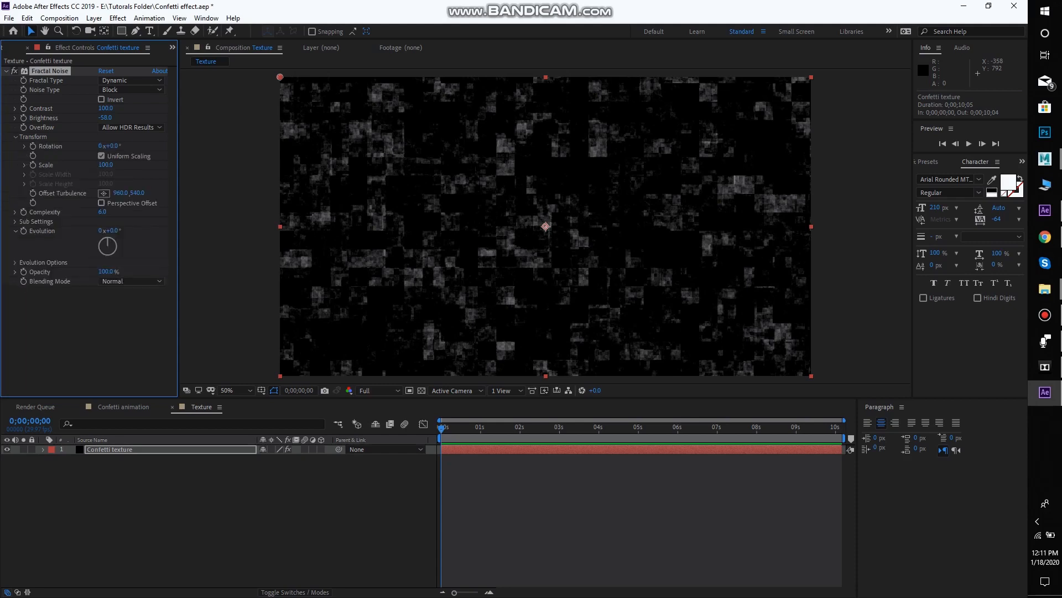
left_click(24, 165)
left_click_drag(56, 181, 63, 180)
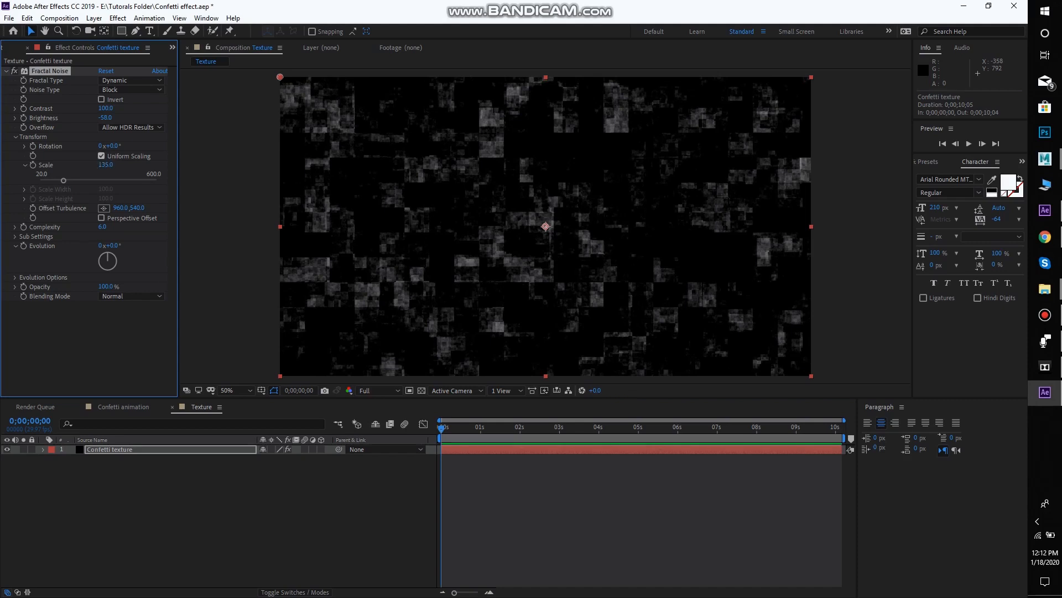
left_click(101, 156)
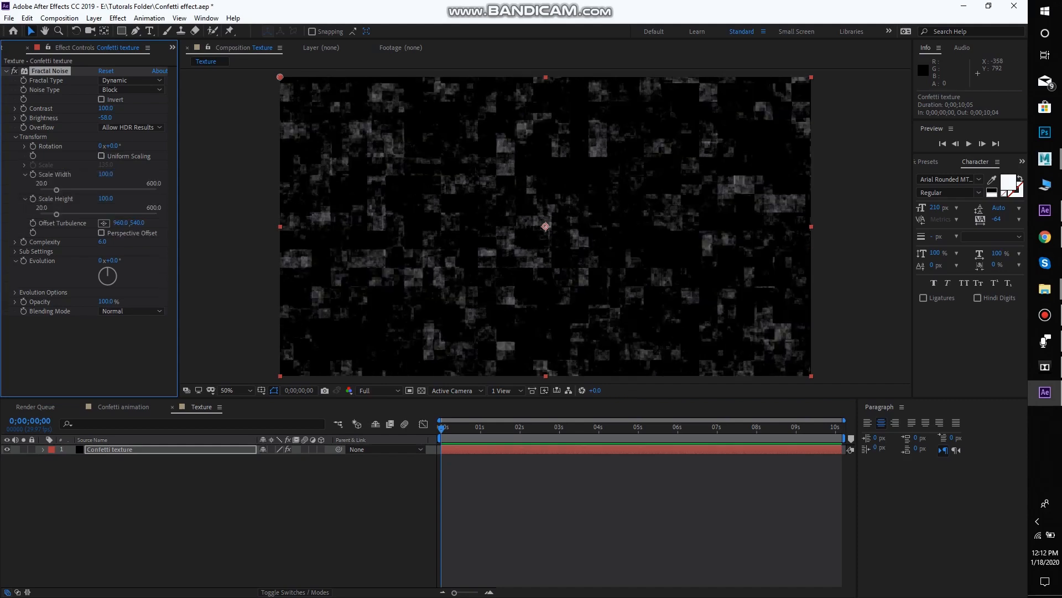
left_click_drag(56, 190, 61, 190)
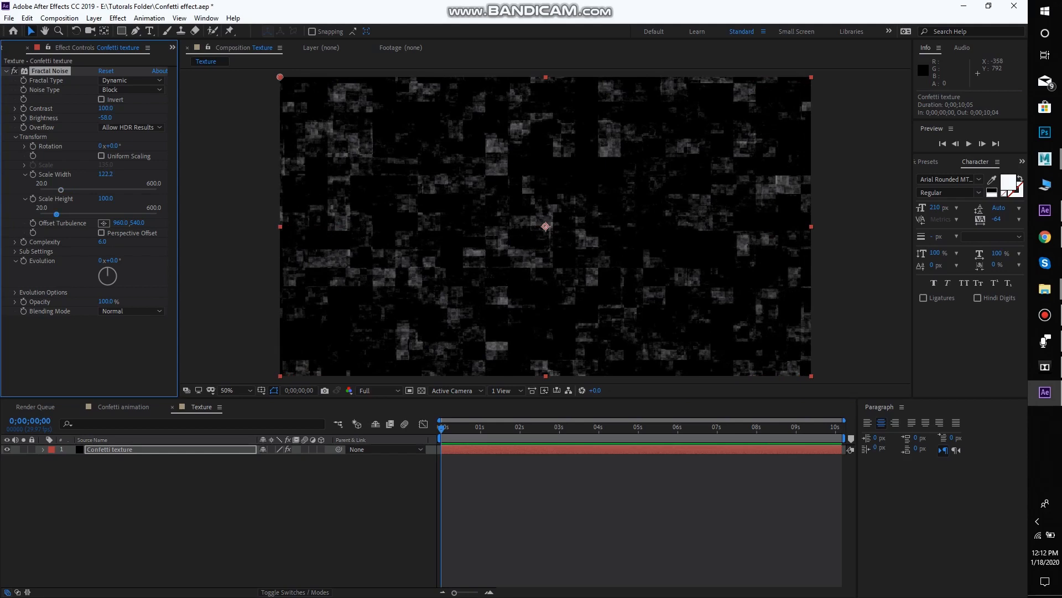
left_click(101, 155)
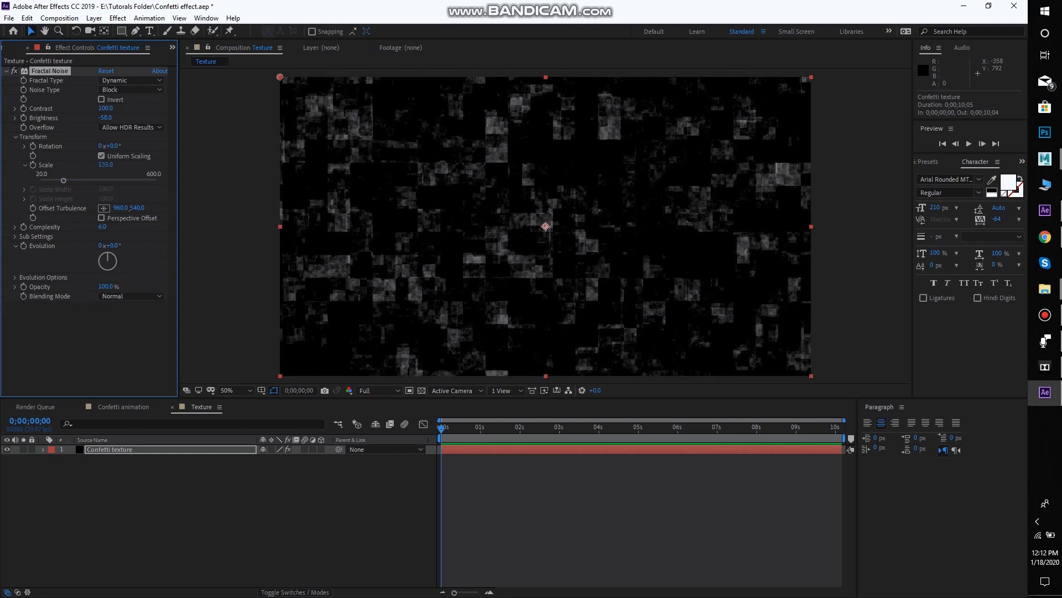
key("ctrl+z")
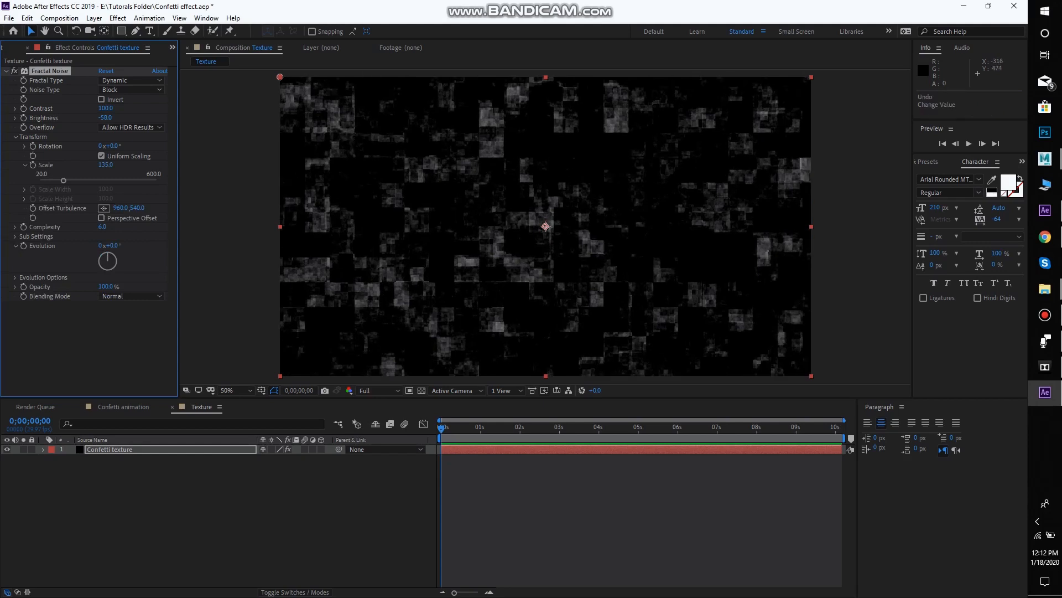
Apply the Find Edges effect to the Confetti texture layer and invert it
left_click(133, 357)
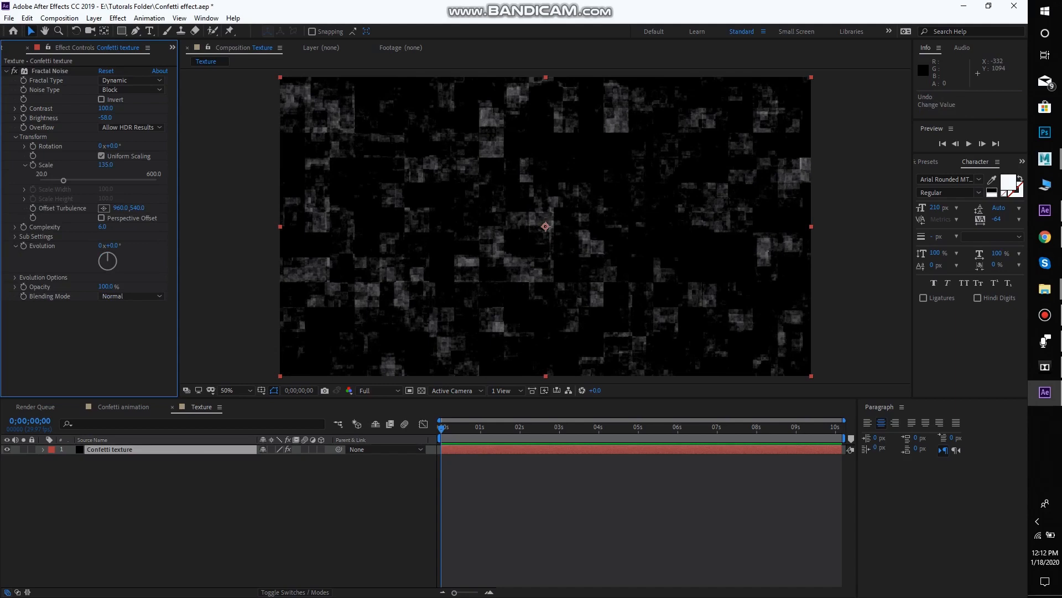
key("ctrl+space")
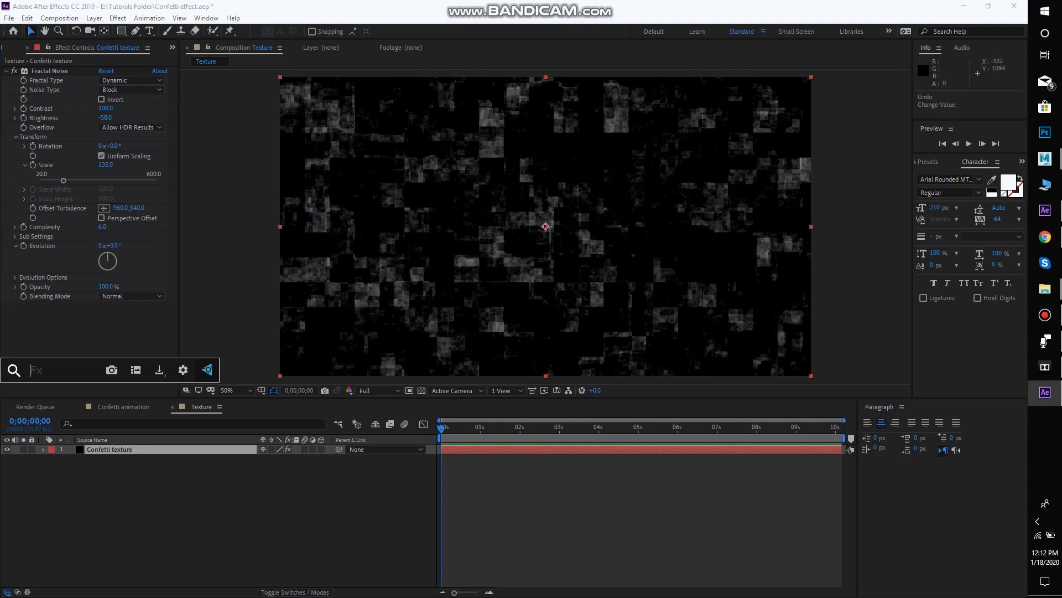
type("fin")
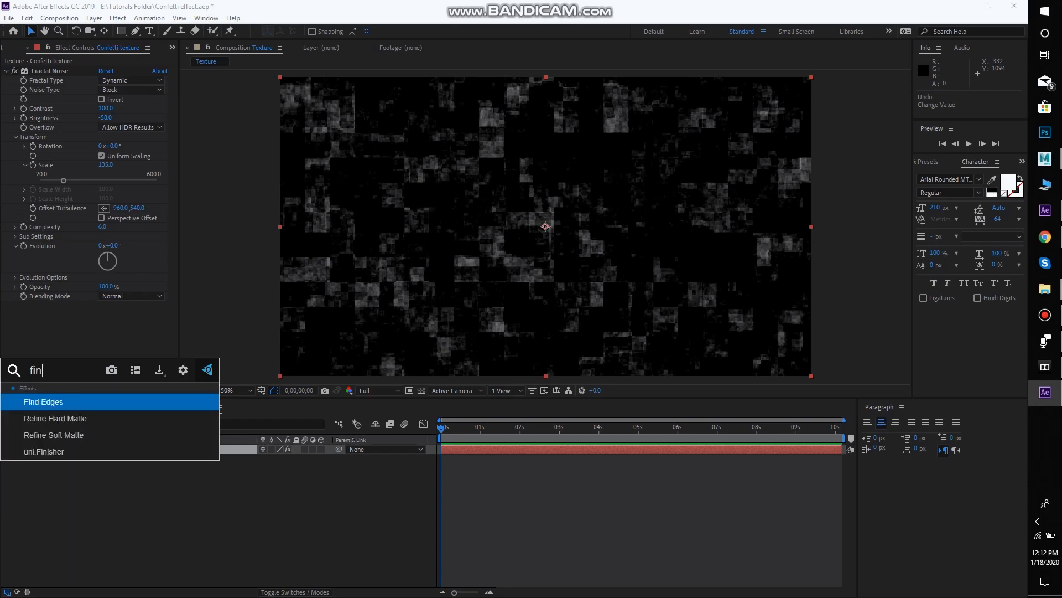
type("d")
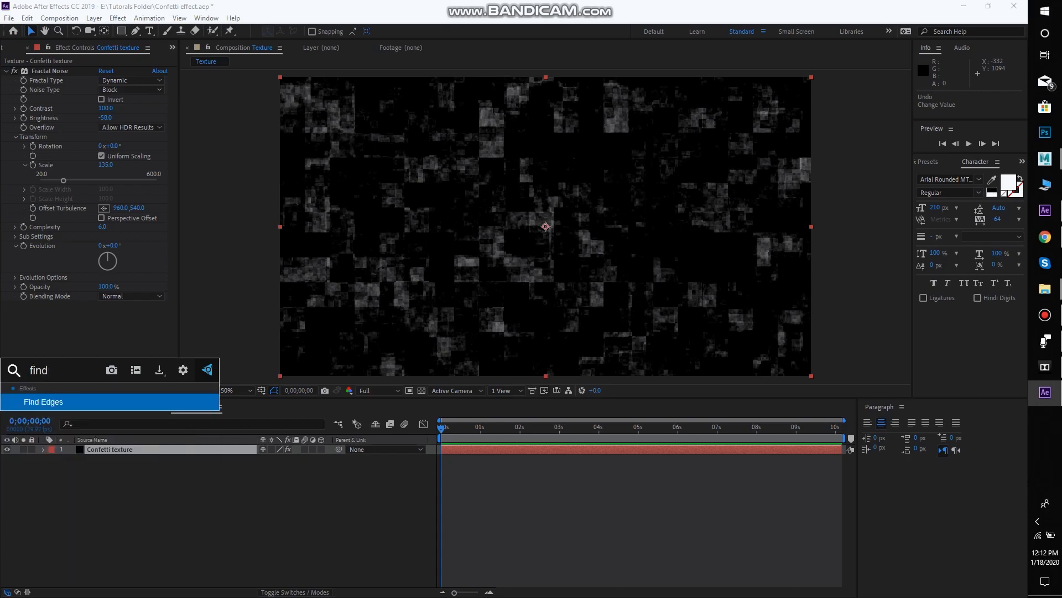
key("Return")
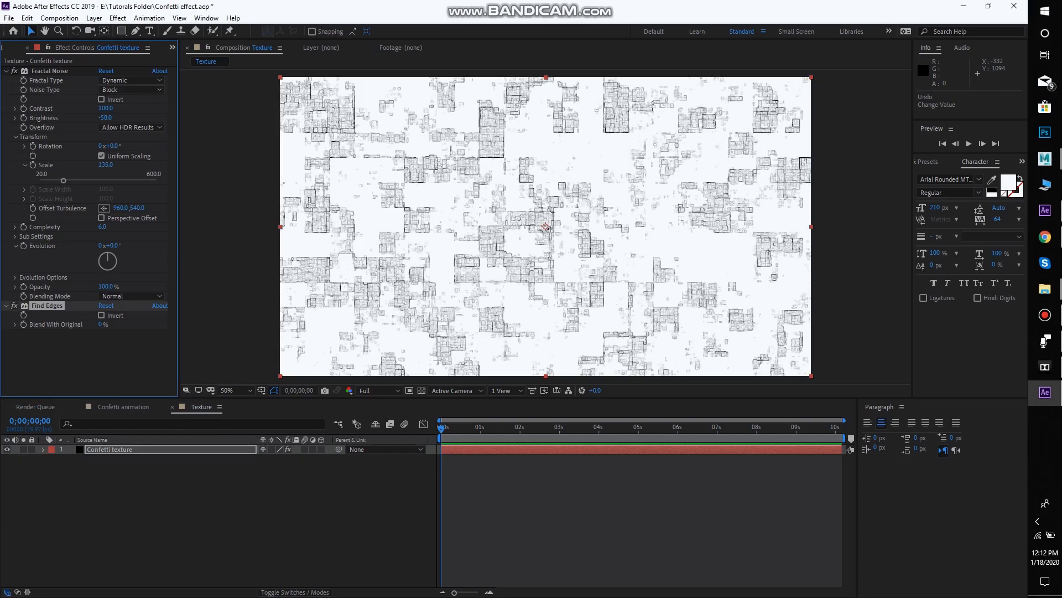
left_click(101, 315)
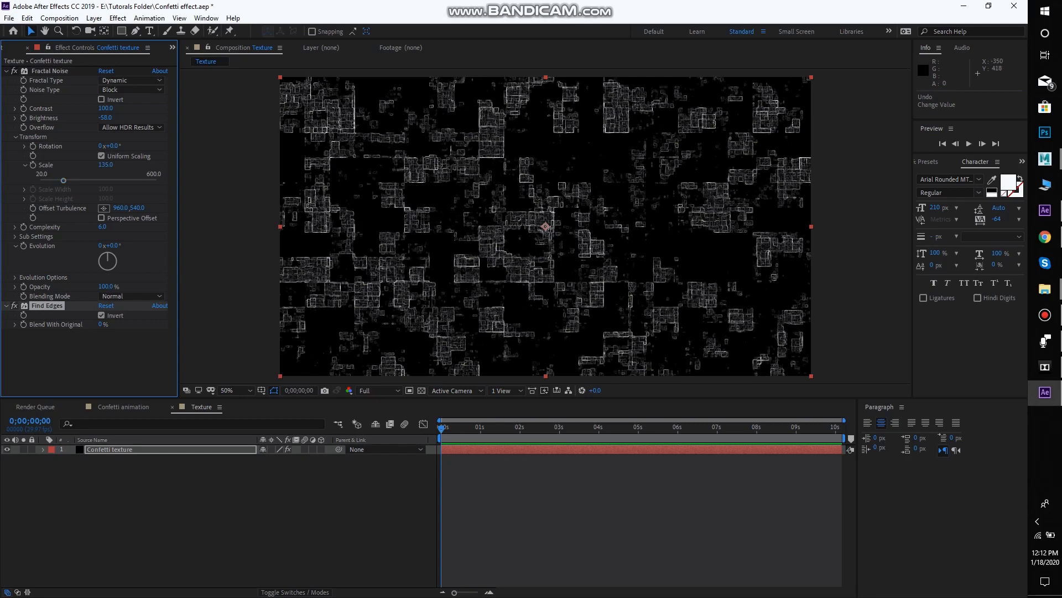
Set the Fractal Noise's scale to 182 and its contrast to 128
left_click_drag(63, 181, 72, 181)
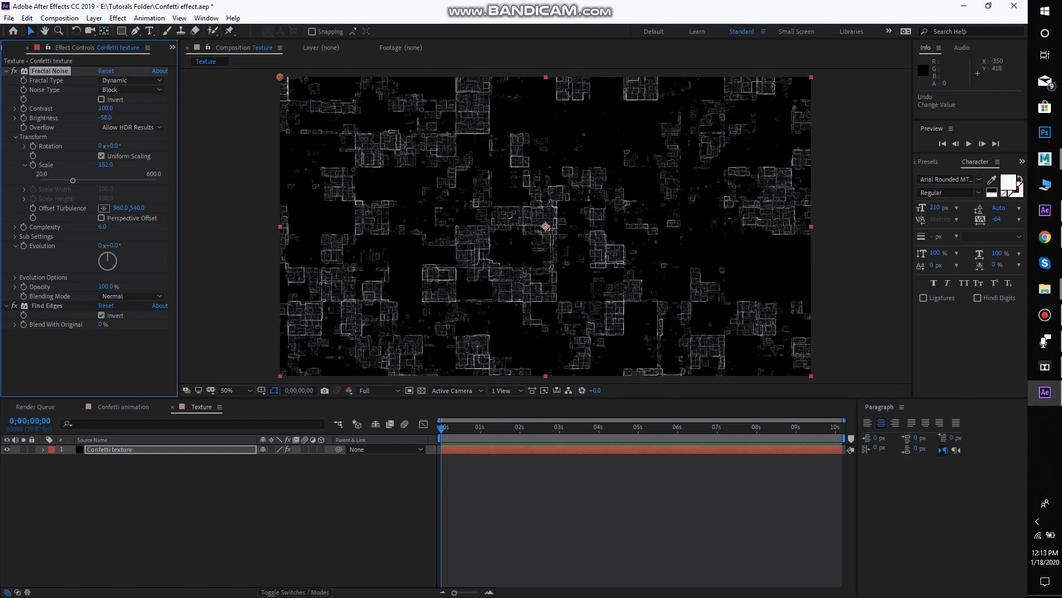
left_click_drag(105, 109, 112, 108)
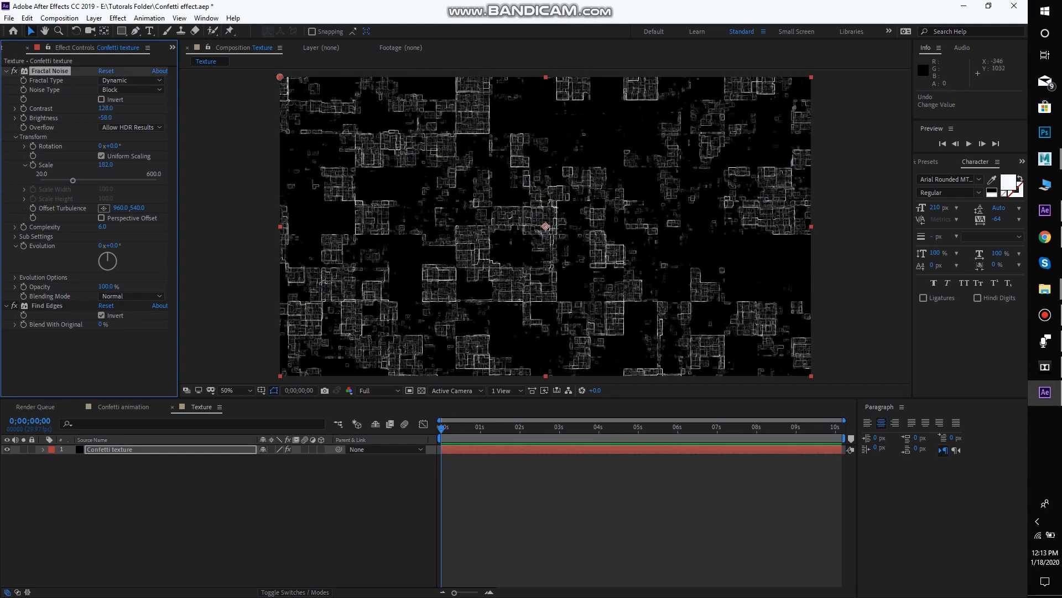
Apply the VC Color Vibrance effect to the Confetti texture layer
left_click(131, 365)
key("ctrl+space")
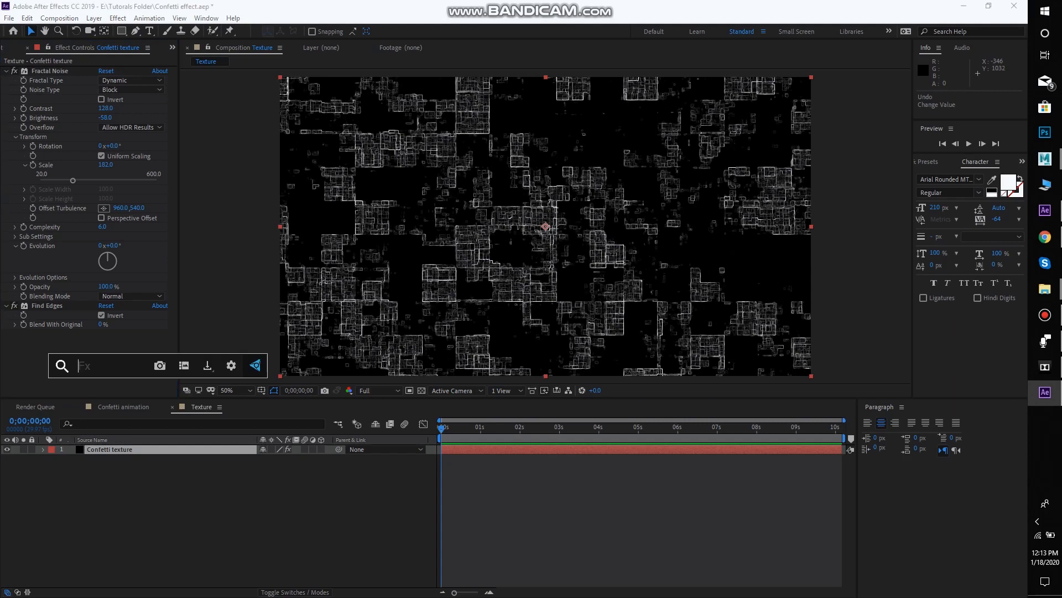
type("VC")
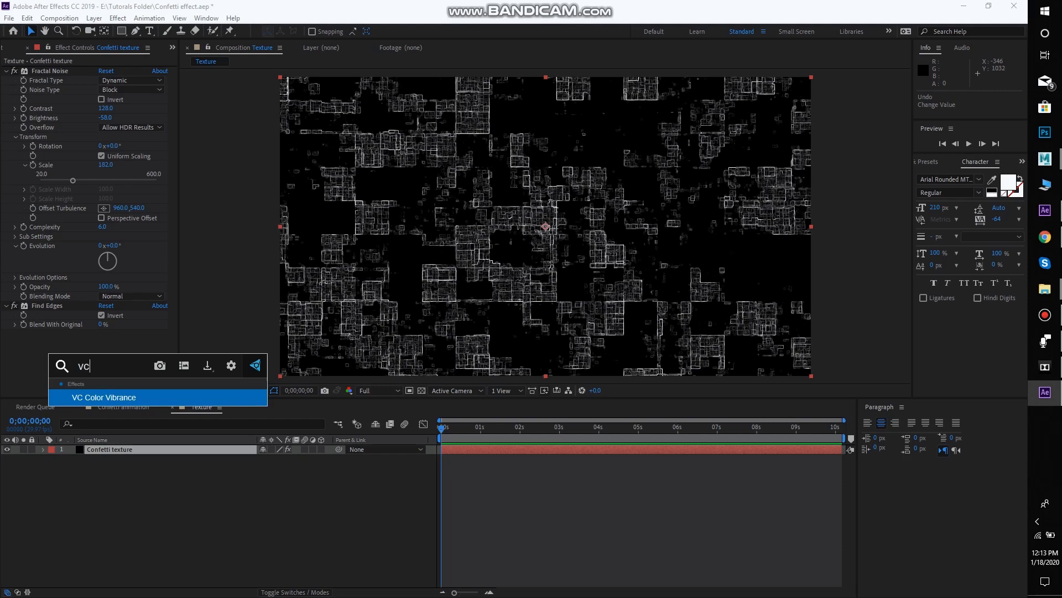
key("Return")
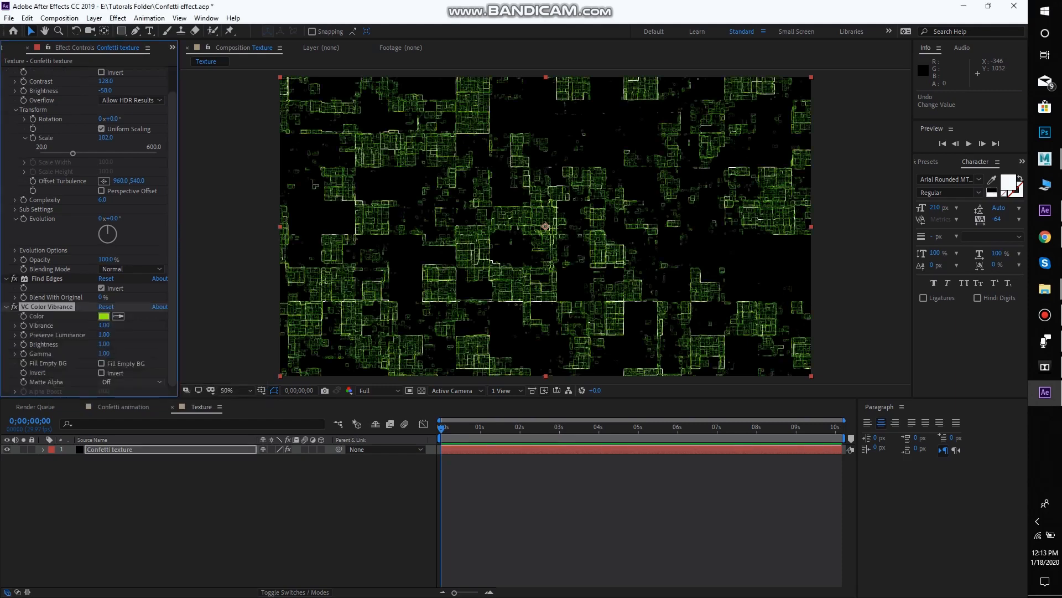
Set the VC Color Vibrance color to light pink (FFB1BC)
left_click(104, 316)
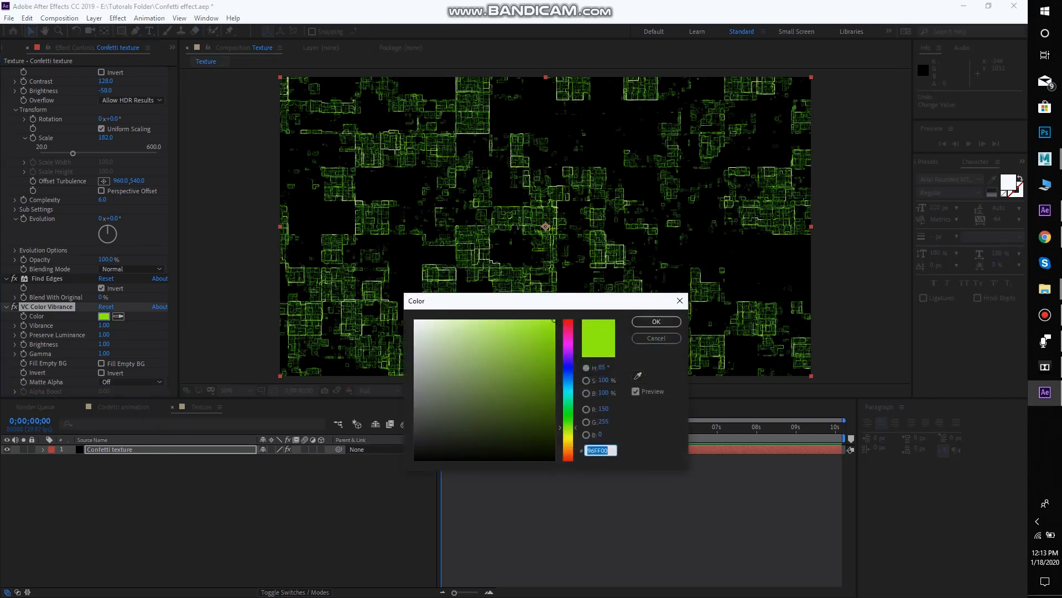
type("FF0054")
key("Return")
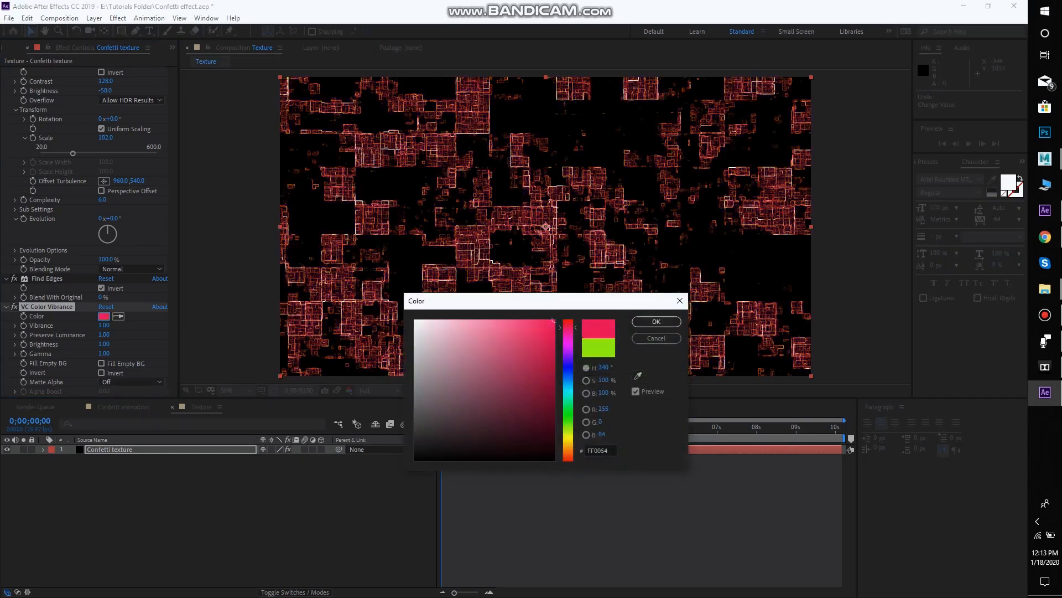
mouse_move(553, 320)
left_mouse_down()
mouse_move(510, 319)
mouse_move(517, 353)
mouse_move(507, 325)
left_mouse_up()
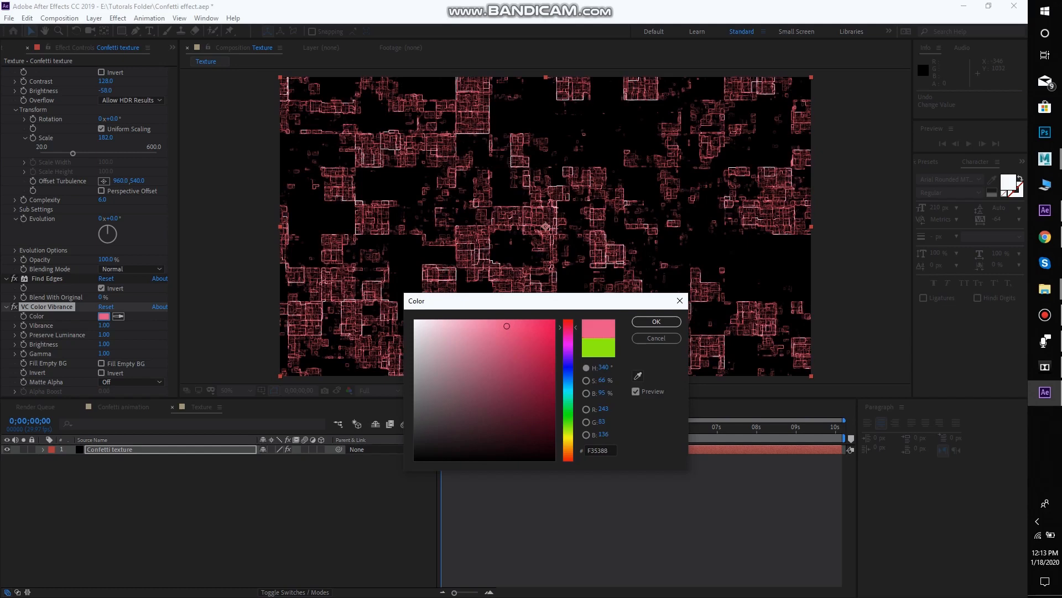
left_click(551, 365)
mouse_move(551, 366)
left_mouse_down()
mouse_move(552, 337)
mouse_move(456, 320)
mouse_move(476, 320)
left_mouse_up()
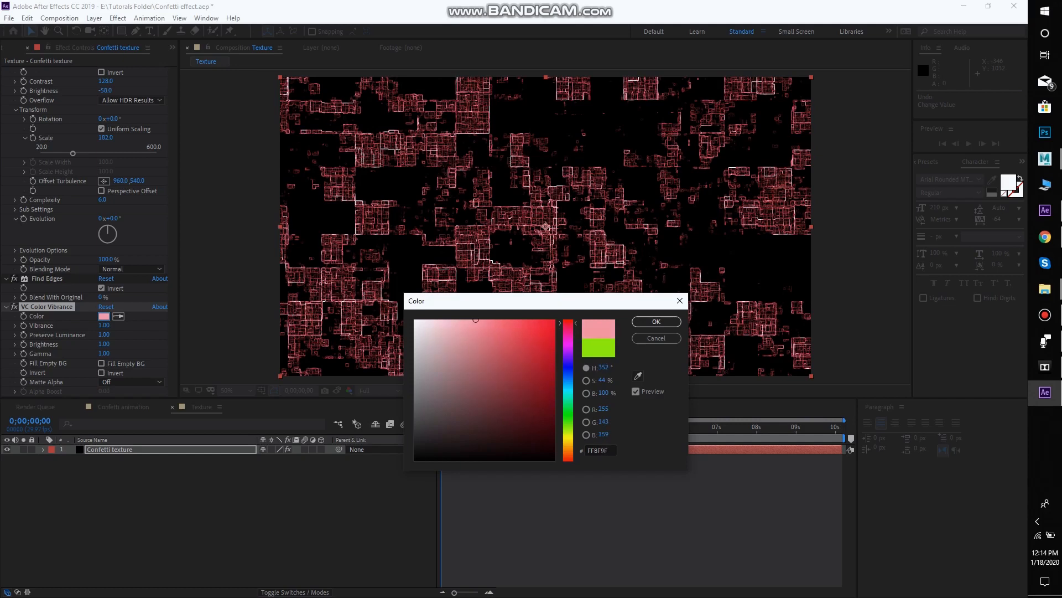
left_click_drag(476, 320, 457, 320)
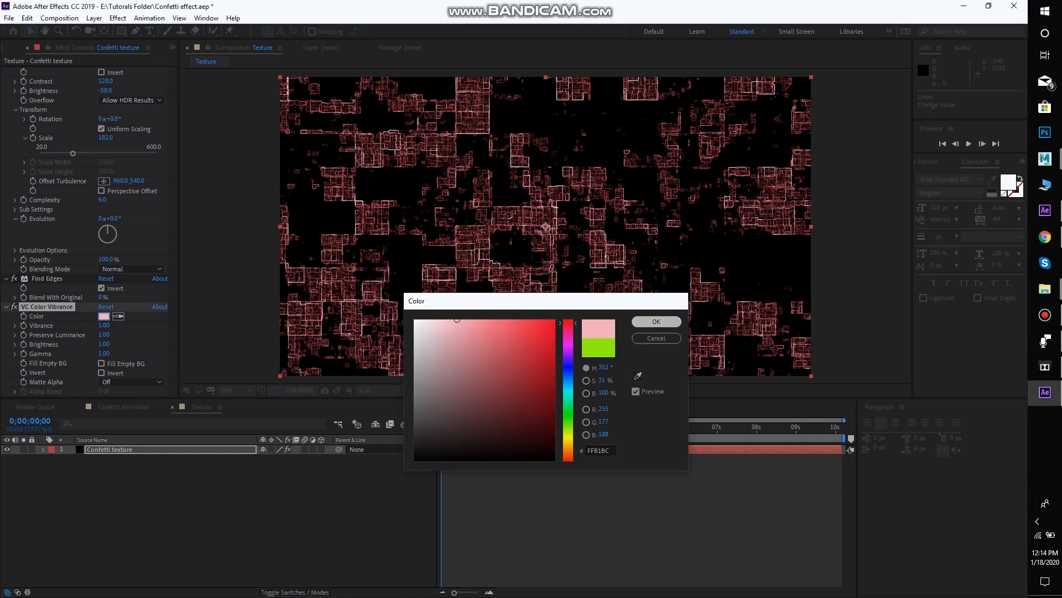
left_click(656, 321)
Set the Fractal Noise's scale to 211.9 and its brightness to -71
left_click_drag(73, 180, 79, 180)
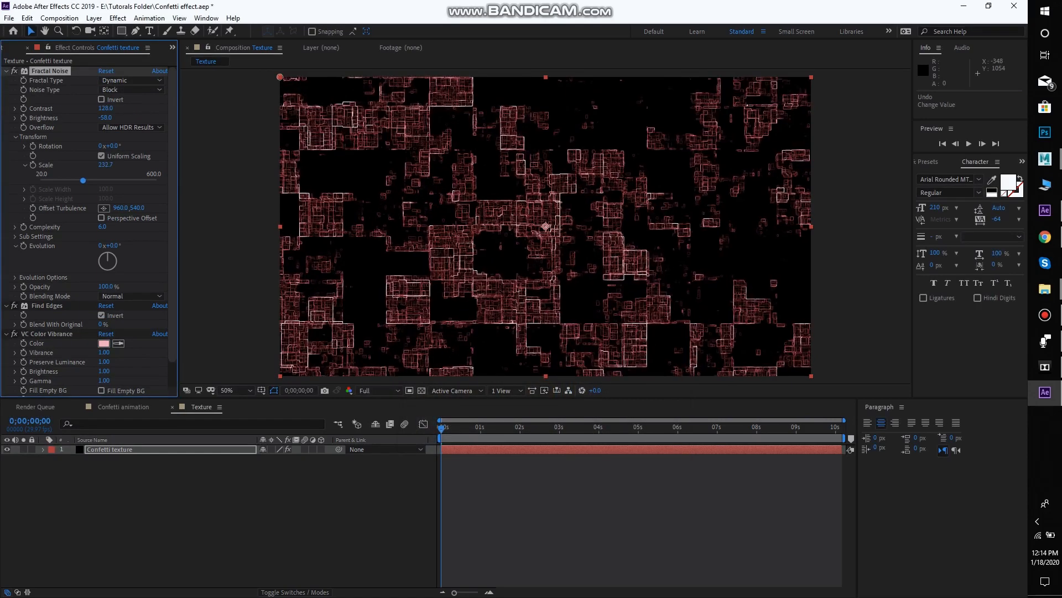
left_click_drag(105, 118, 97, 118)
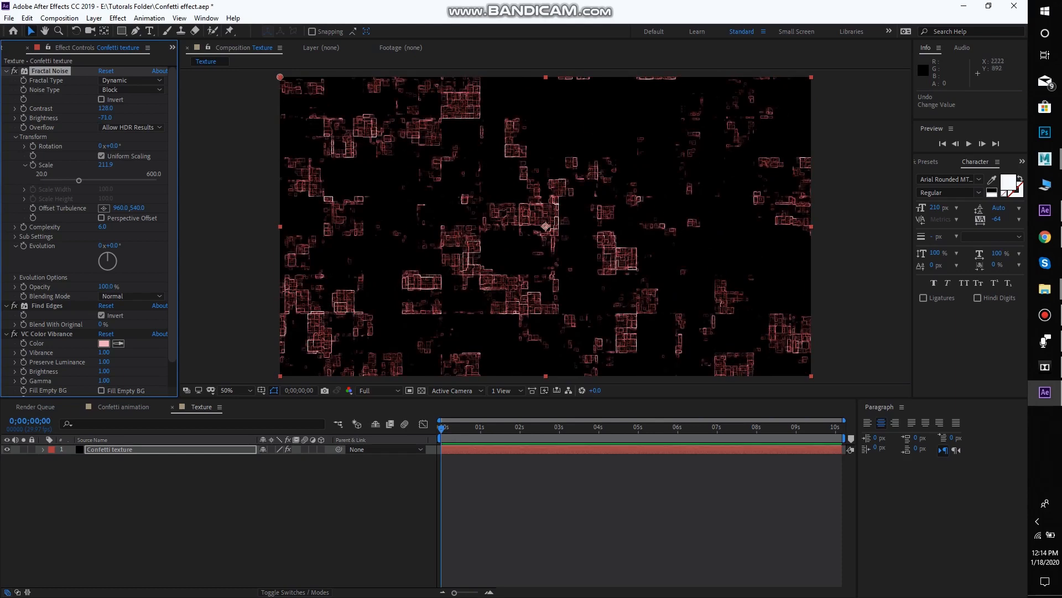
mouse_move(441, 428)
left_mouse_down()
mouse_move(497, 428)
mouse_move(441, 428)
left_mouse_up()
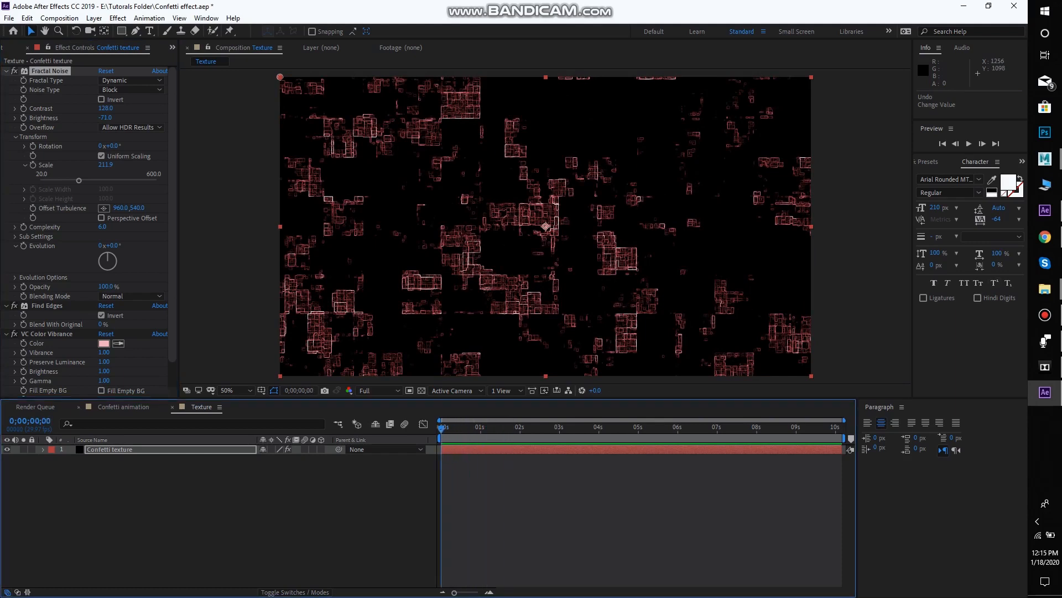
Add the Texture composition to the Confetti animation composition as a layer beneath Element
left_click(123, 407)
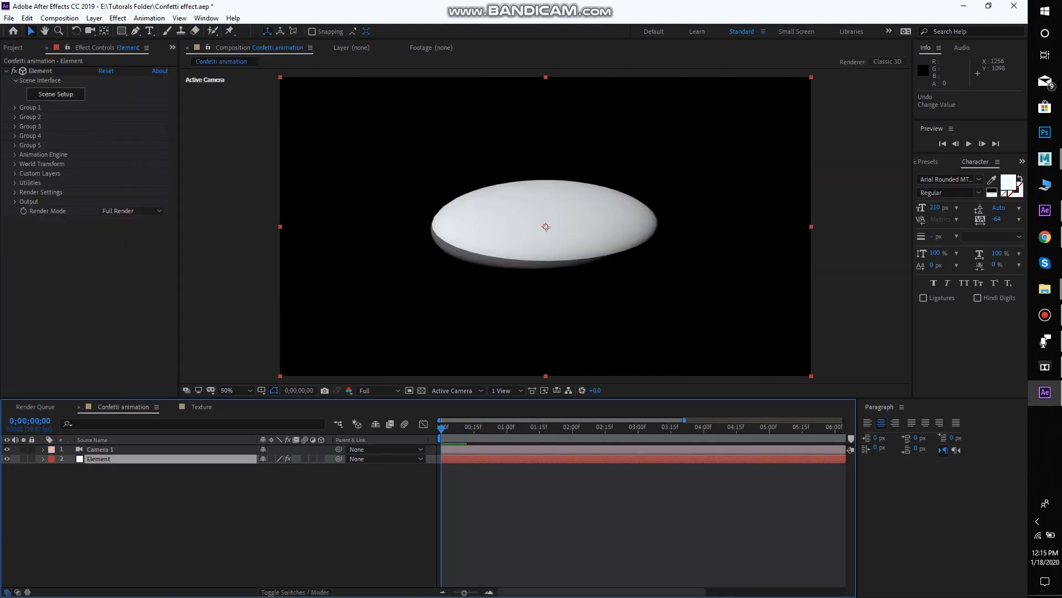
left_click(99, 459)
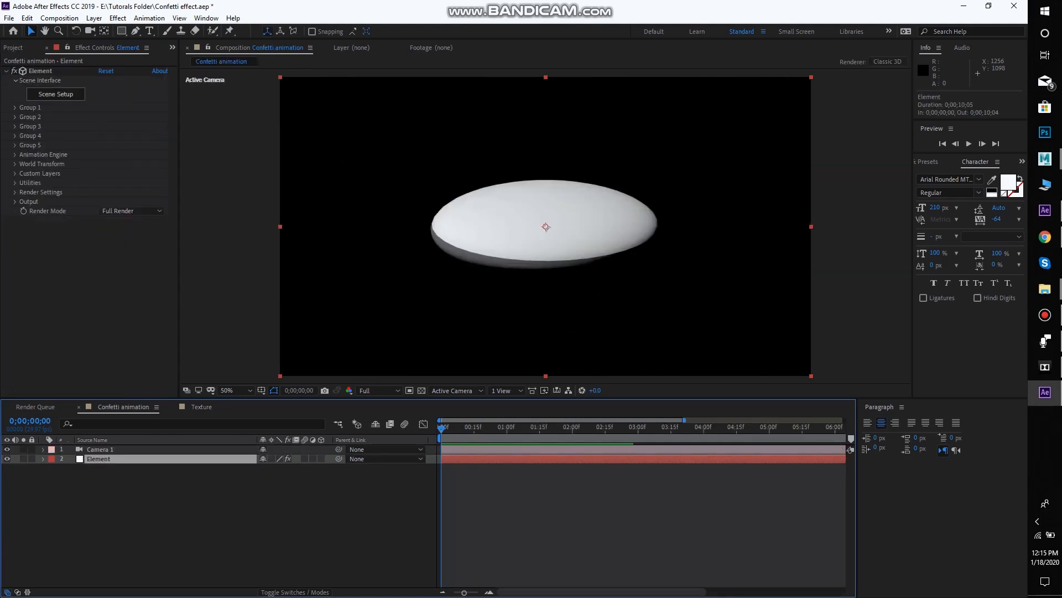
left_click(13, 48)
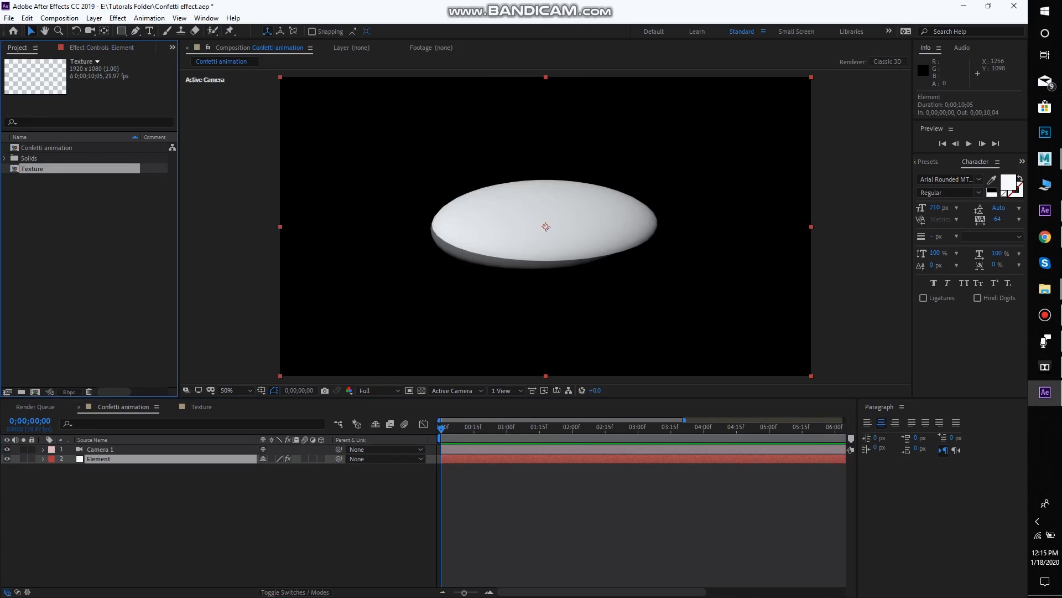
left_click(81, 244)
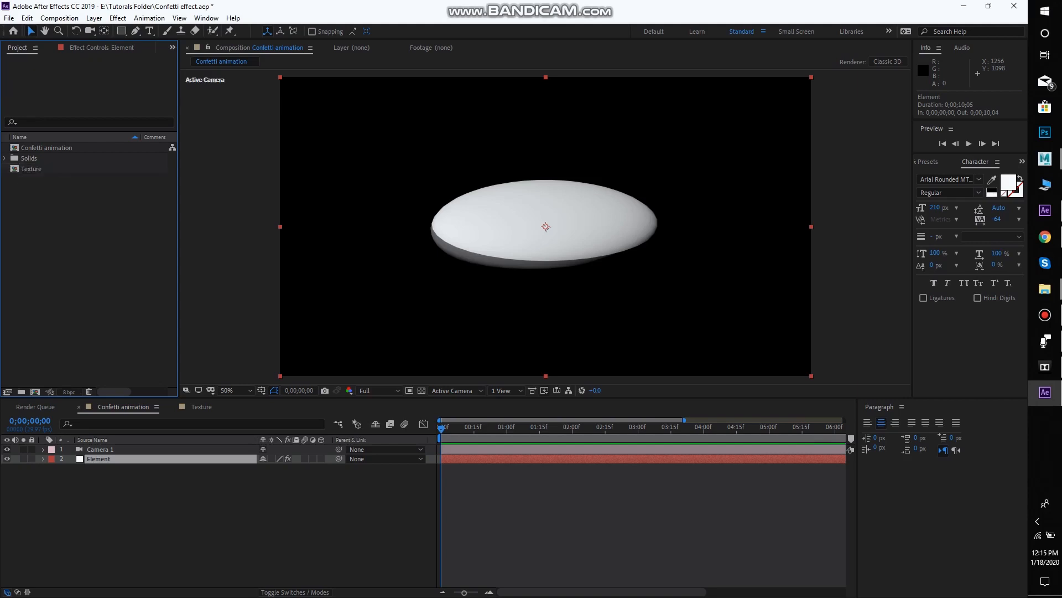
left_click_drag(32, 168, 85, 498)
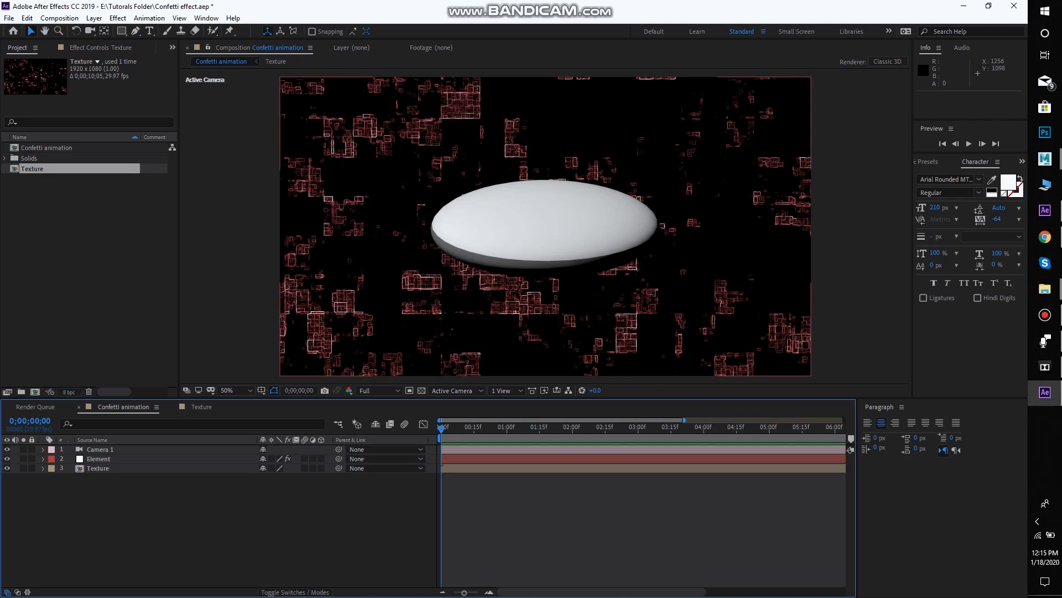
Assign the Texture layer to Layer 1 of the Element effect's custom texture maps
left_click(122, 459)
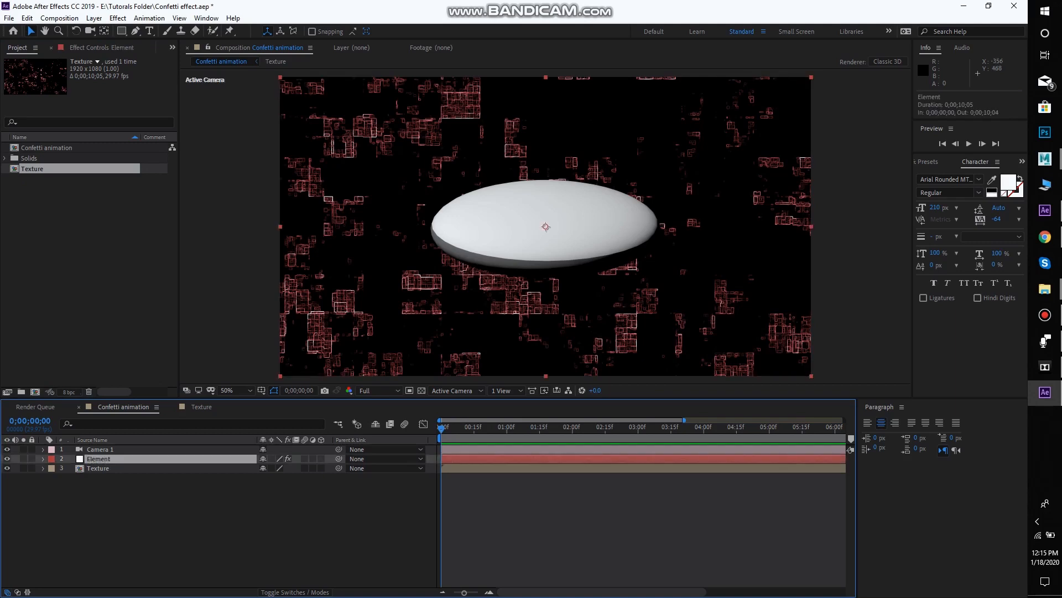
left_click(101, 48)
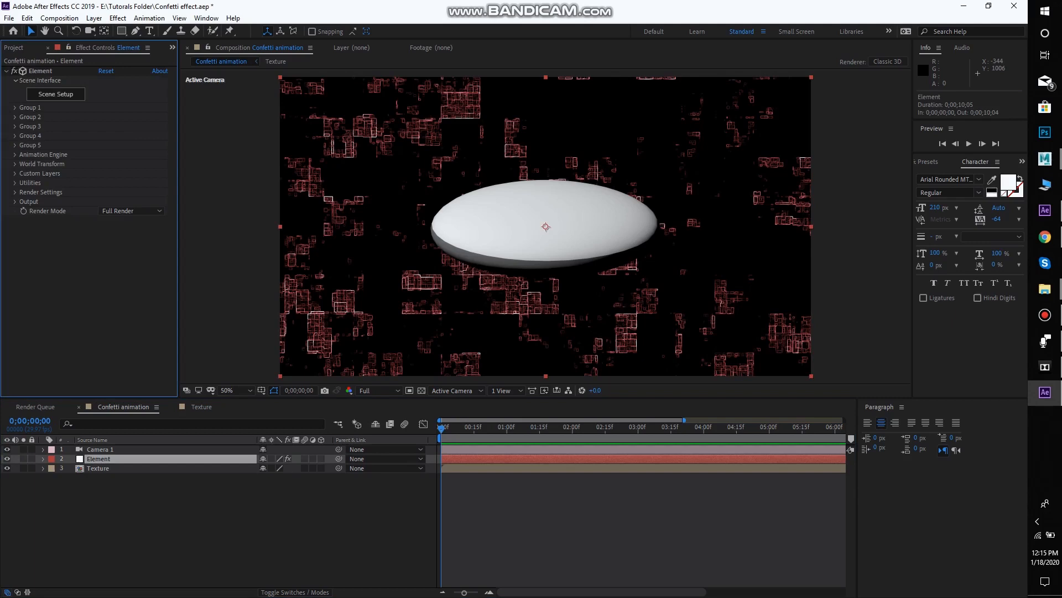
left_click(15, 174)
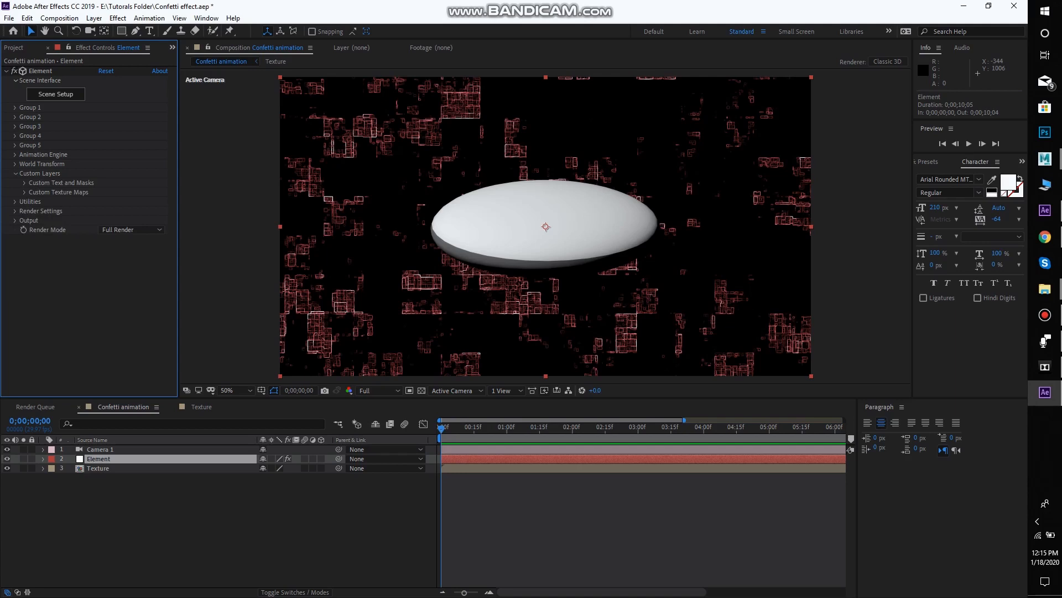
left_click(24, 192)
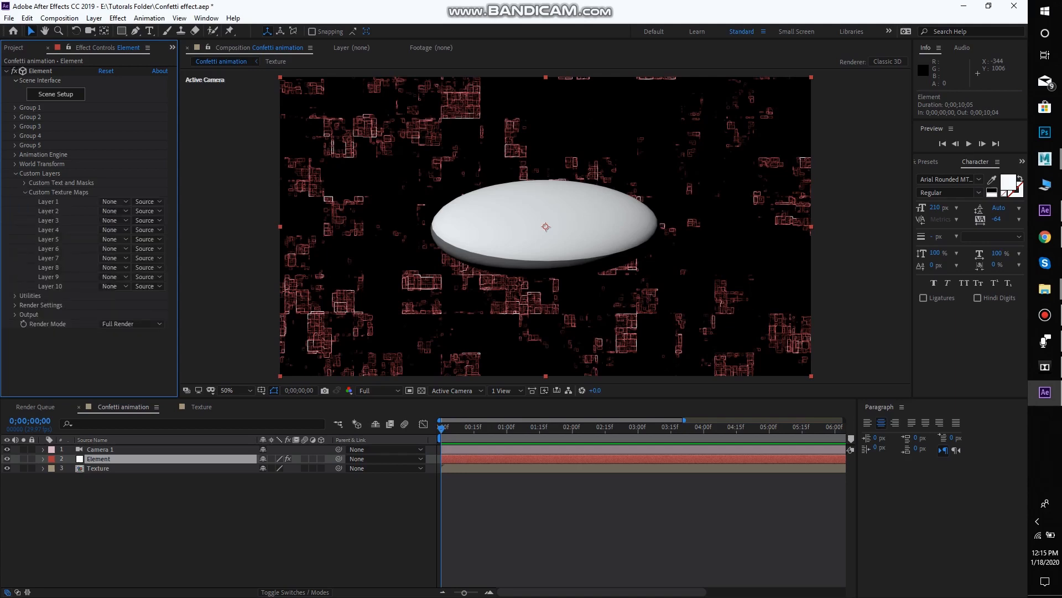
left_click(113, 211)
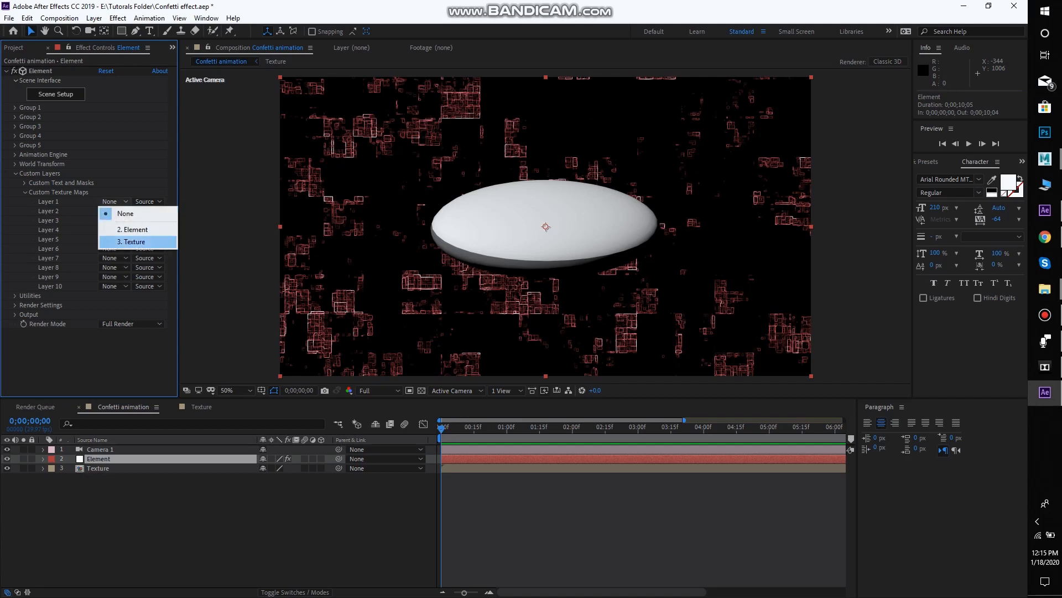
left_click(133, 242)
left_click(40, 70)
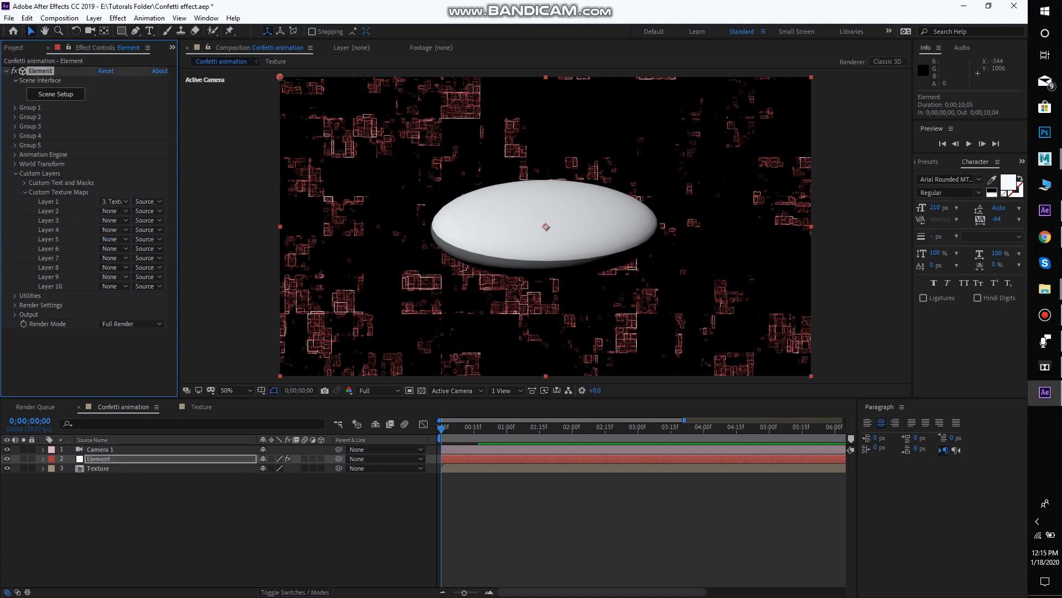
Keep Texture as Layer 1 of Element's custom texture maps and hide the Texture layer in the Confetti animation composition
left_click(98, 468)
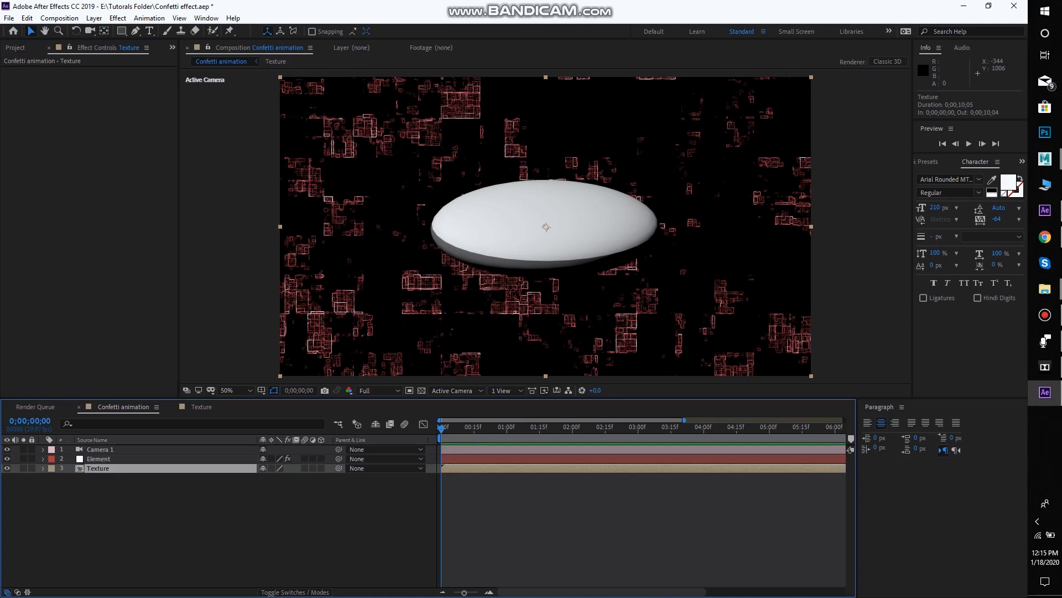
left_click(89, 221)
left_click(99, 459)
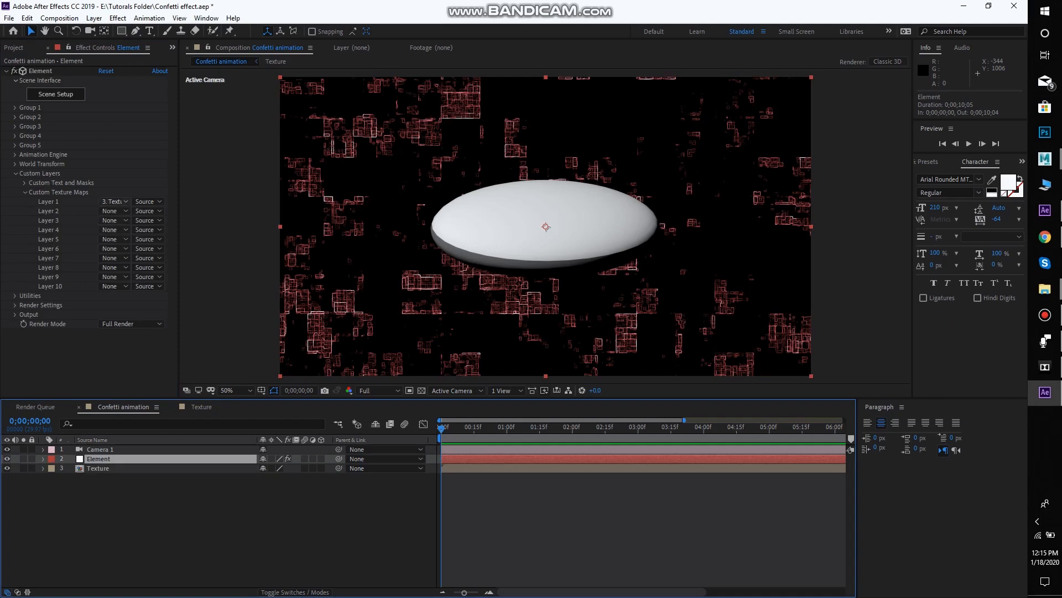
left_click(114, 201)
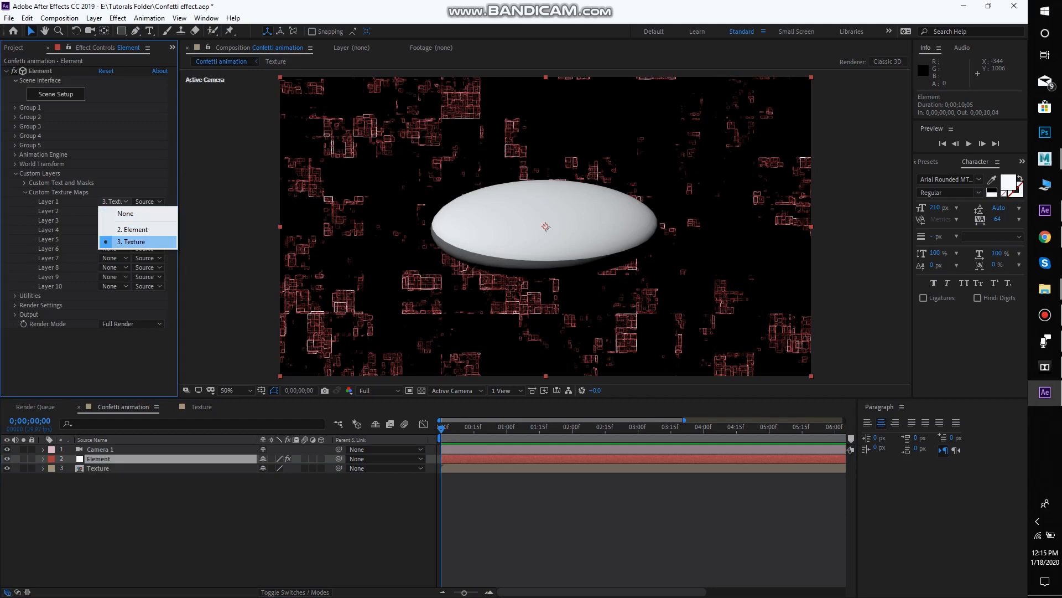
left_click(132, 241)
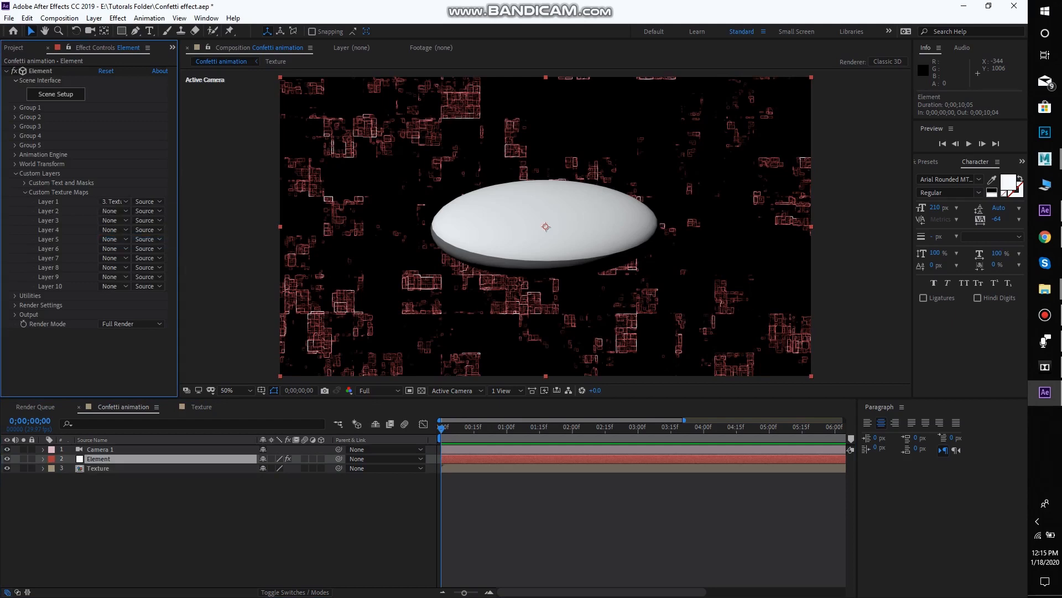
left_click(6, 468)
left_click(40, 71)
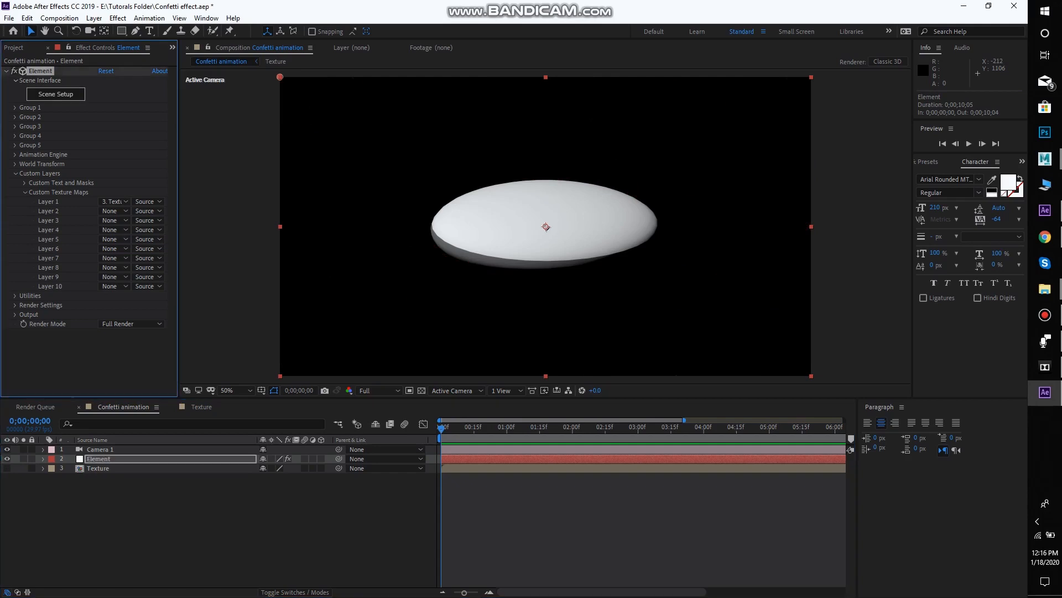
Open Element's Scene Setup and toggle the blinn1SG material off and on to identify which part of the disc it covers
left_click(56, 94)
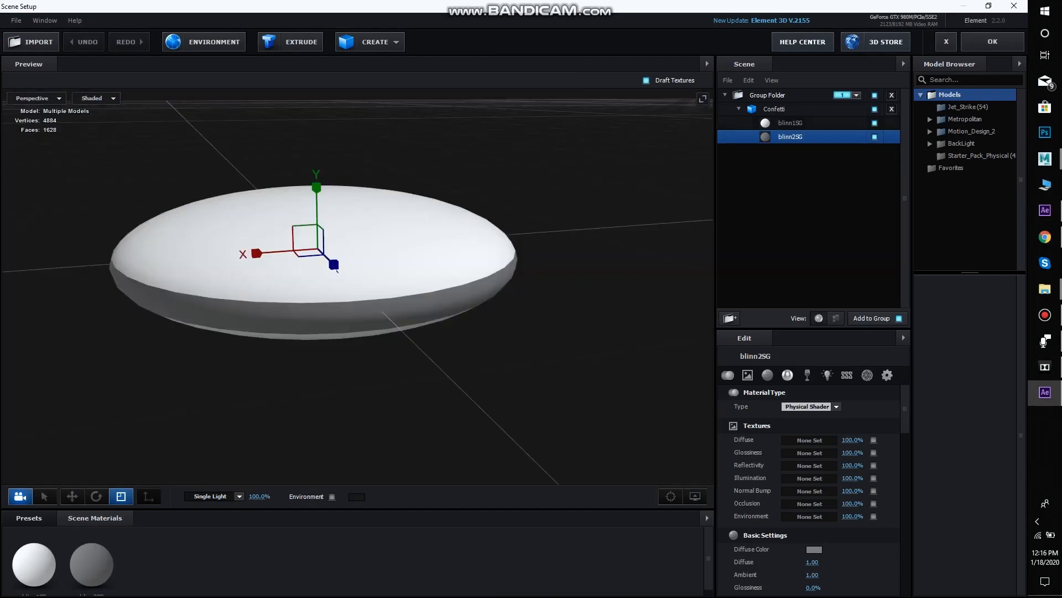
left_click(790, 123)
left_click(874, 123)
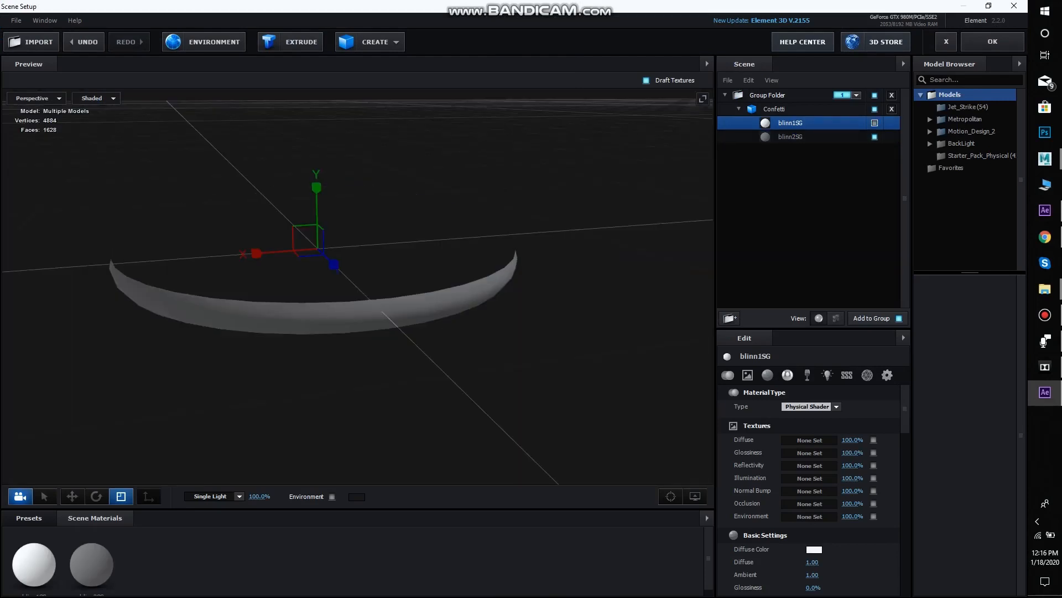
left_click(875, 122)
left_click(738, 109)
left_click(739, 109)
left_click(739, 109)
left_click(739, 109)
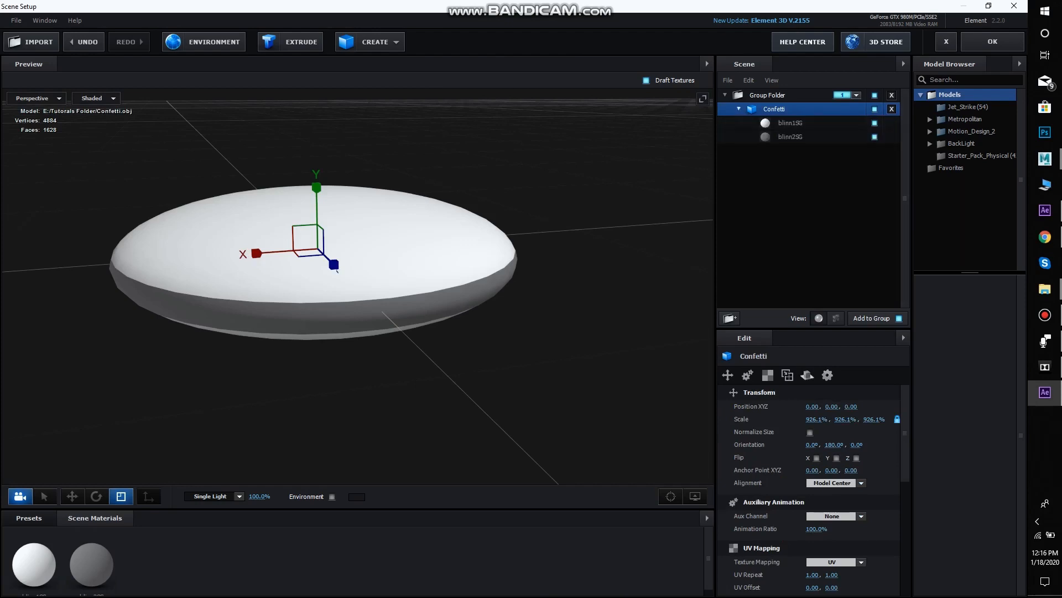
Assign Custom Layer 1 [Texture] to the diffuse channel of the blinn1SG material and accept the scene setup
left_click(791, 123)
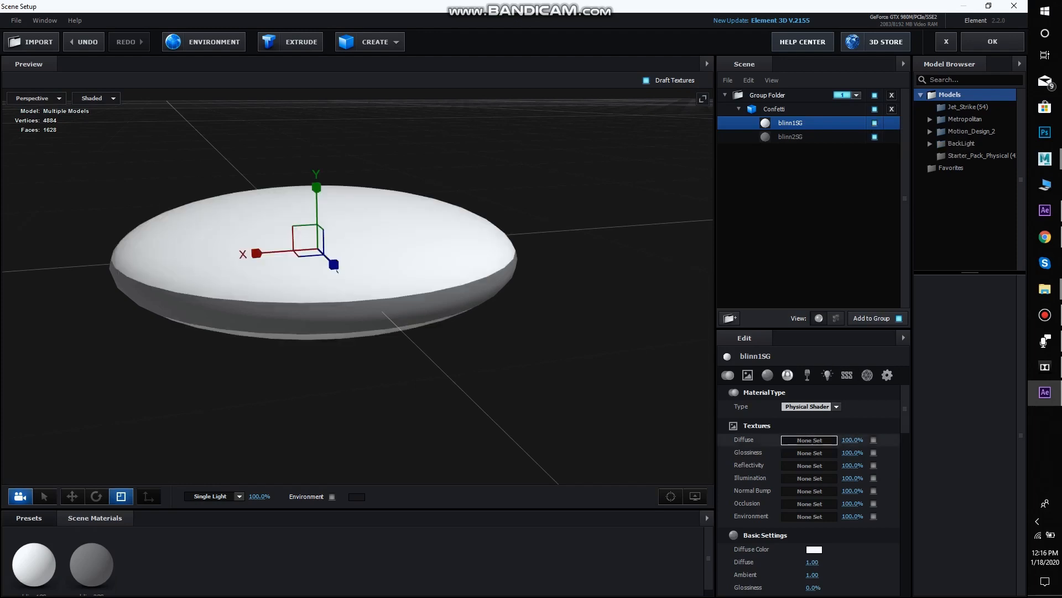
left_click(809, 440)
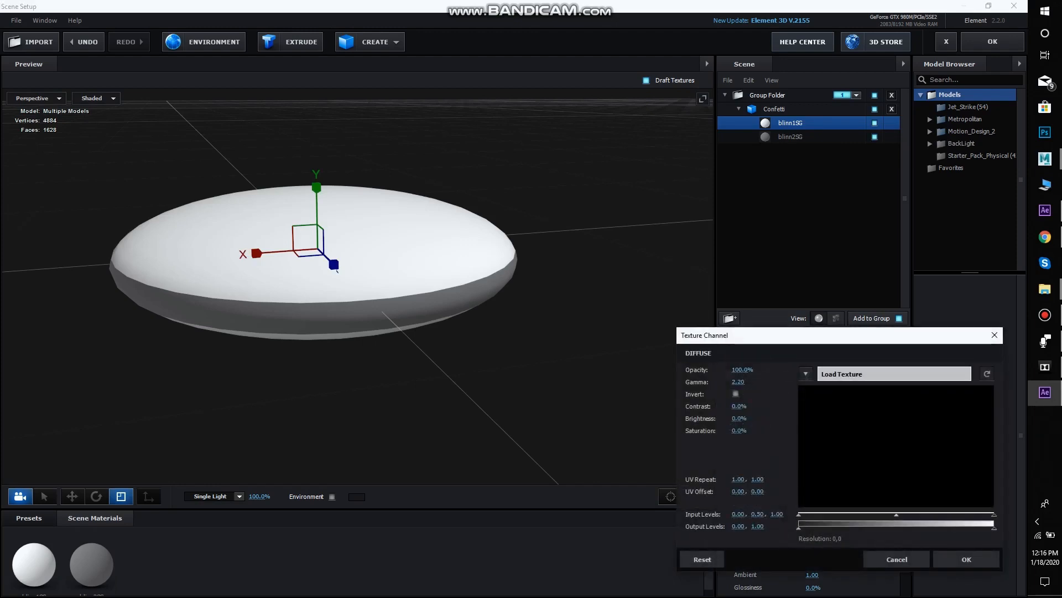
left_click(806, 374)
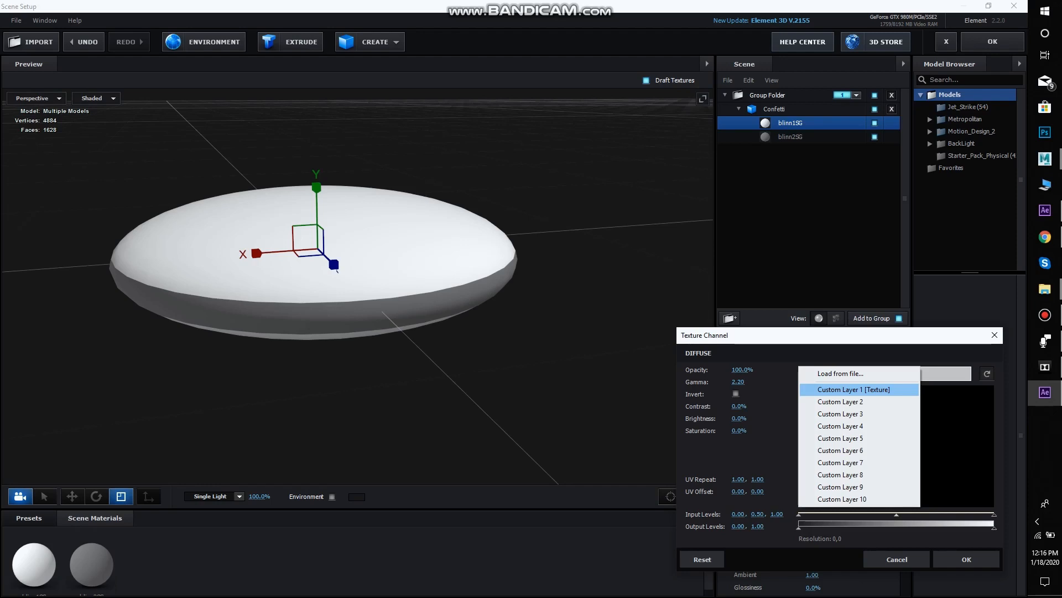
left_click(859, 389)
left_click(967, 559)
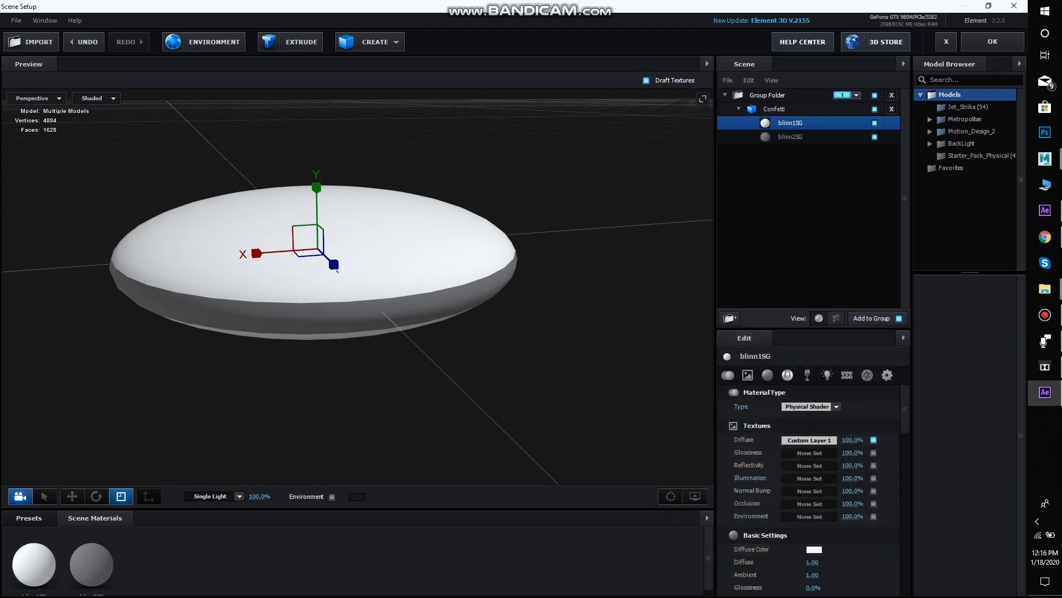
left_click_drag(360, 288, 332, 285)
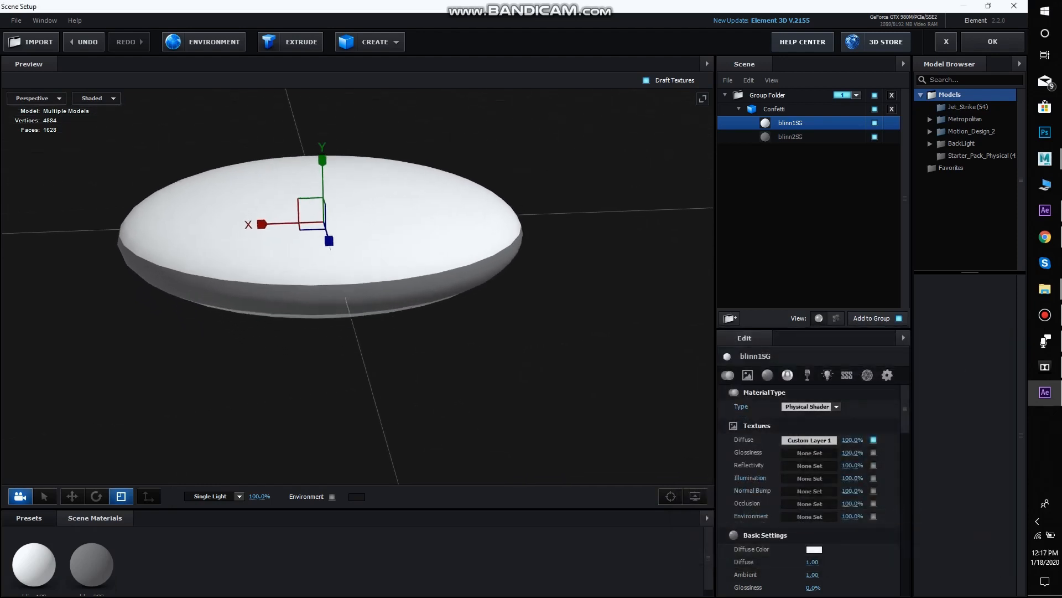
scroll(332, 285, "up", 2)
scroll(332, 285, "up", 1)
left_click_drag(266, 216, 352, 261)
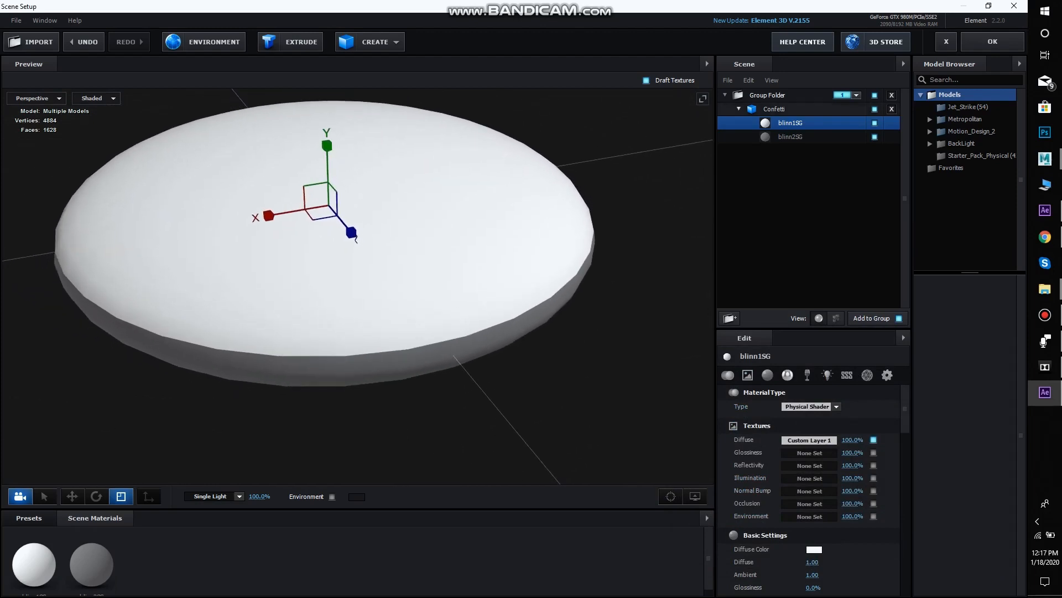
left_click(992, 41)
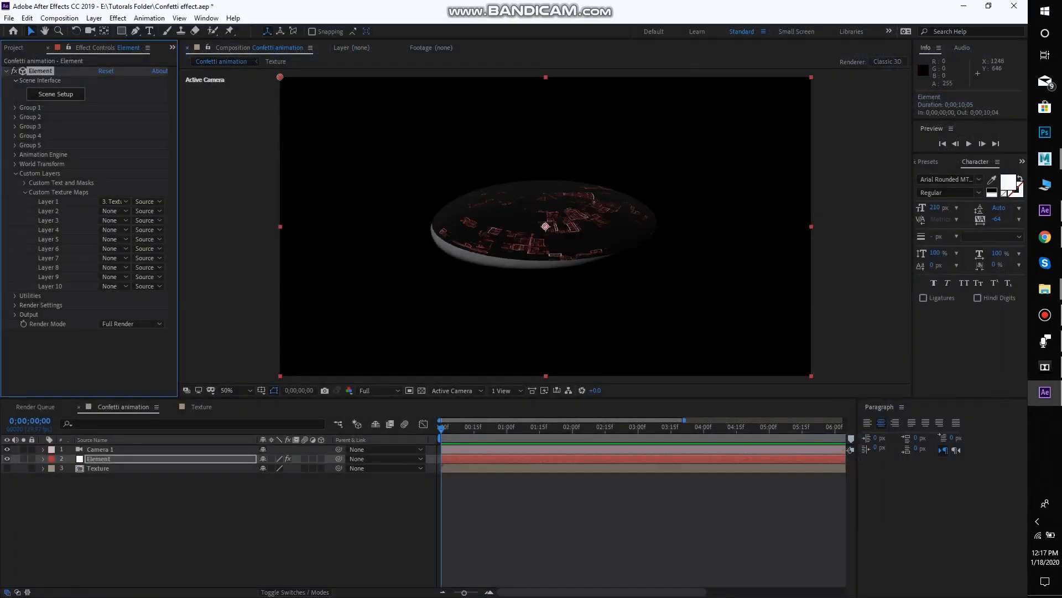
Reopen the Scene Setup and set blinn1SG's glossiness to 100% and its reflectivity intensity to 7%
key("c")
left_click_drag(450, 373, 351, 425)
left_click(55, 94)
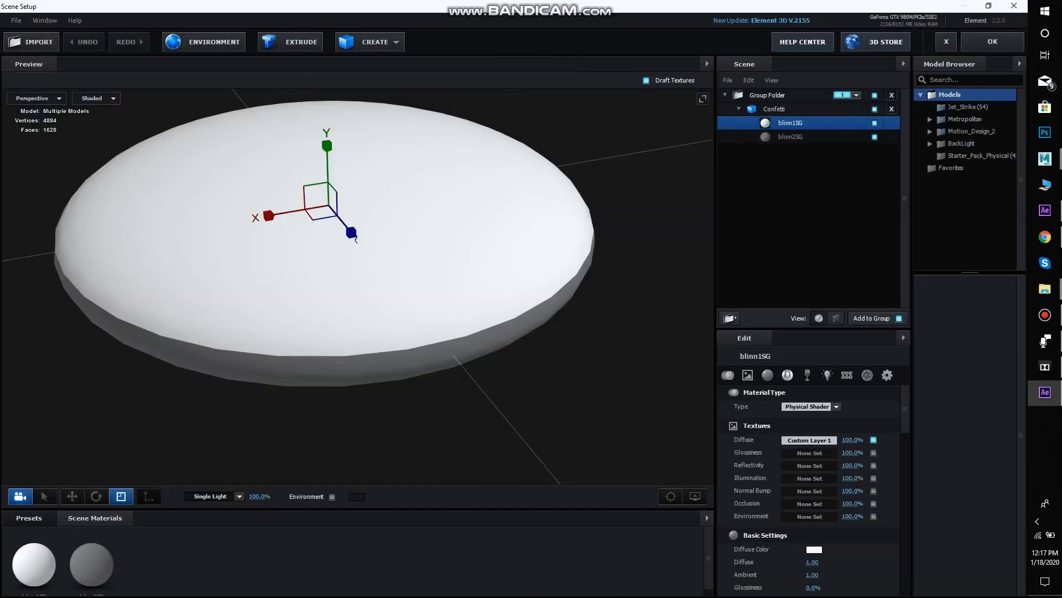
mouse_move(332, 287)
left_mouse_down()
mouse_move(331, 318)
mouse_move(327, 301)
left_mouse_up()
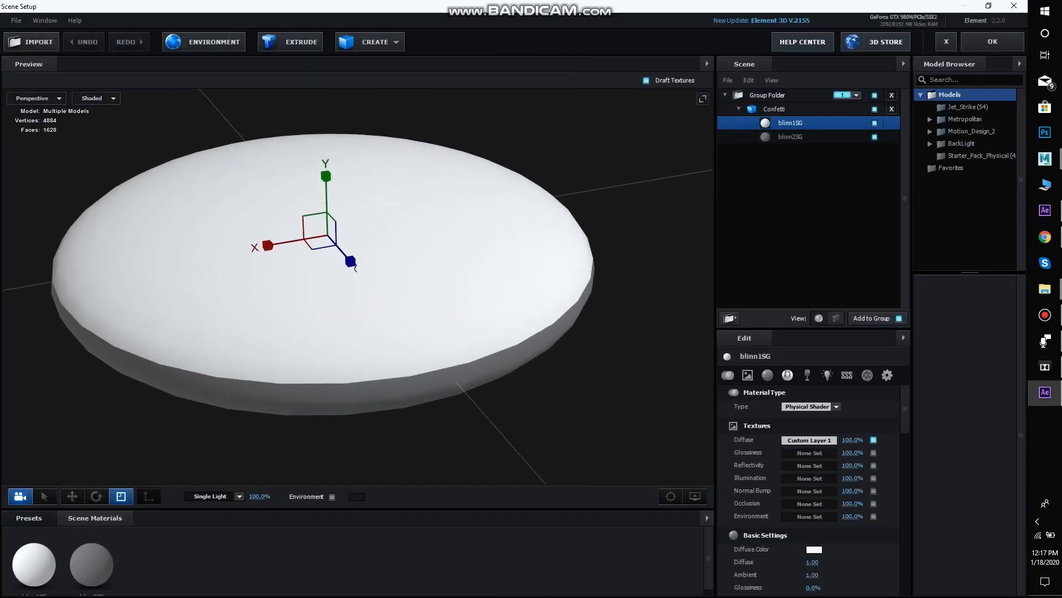
scroll(331, 318, "up", 1)
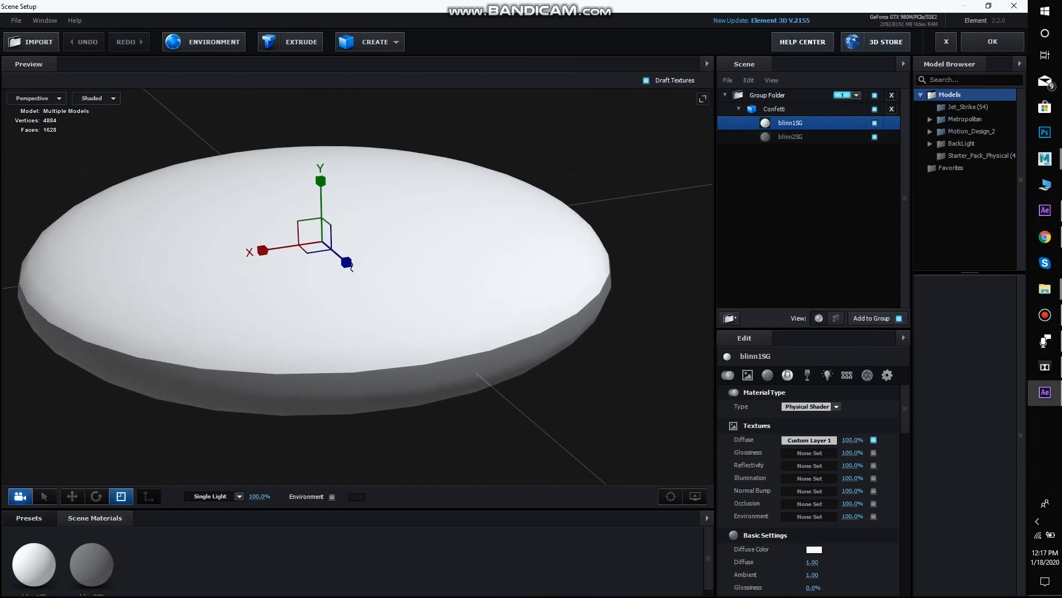
scroll(808, 487, "down", 3)
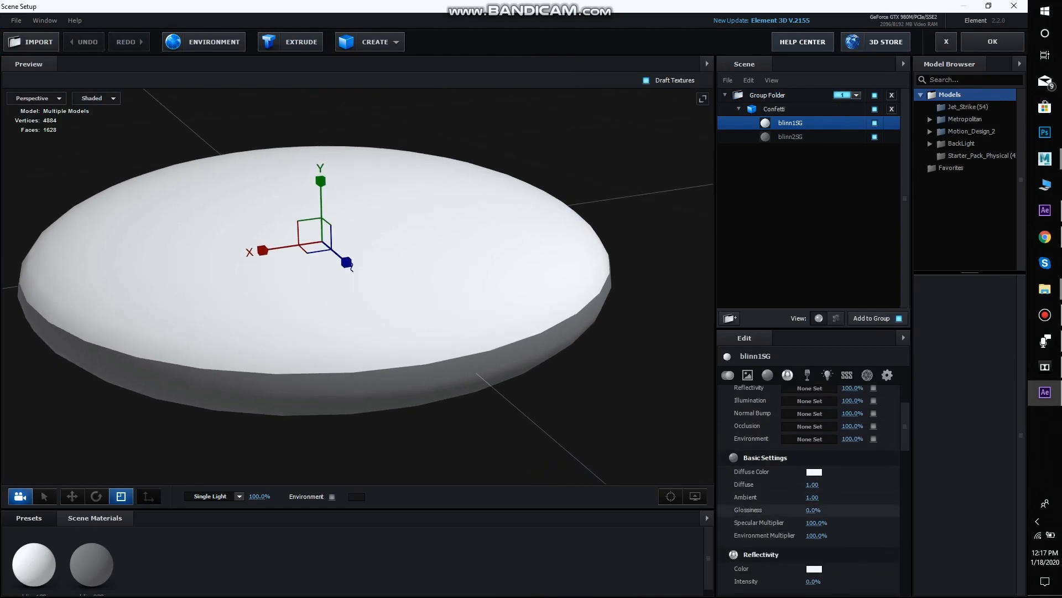
left_click_drag(813, 510, 853, 510)
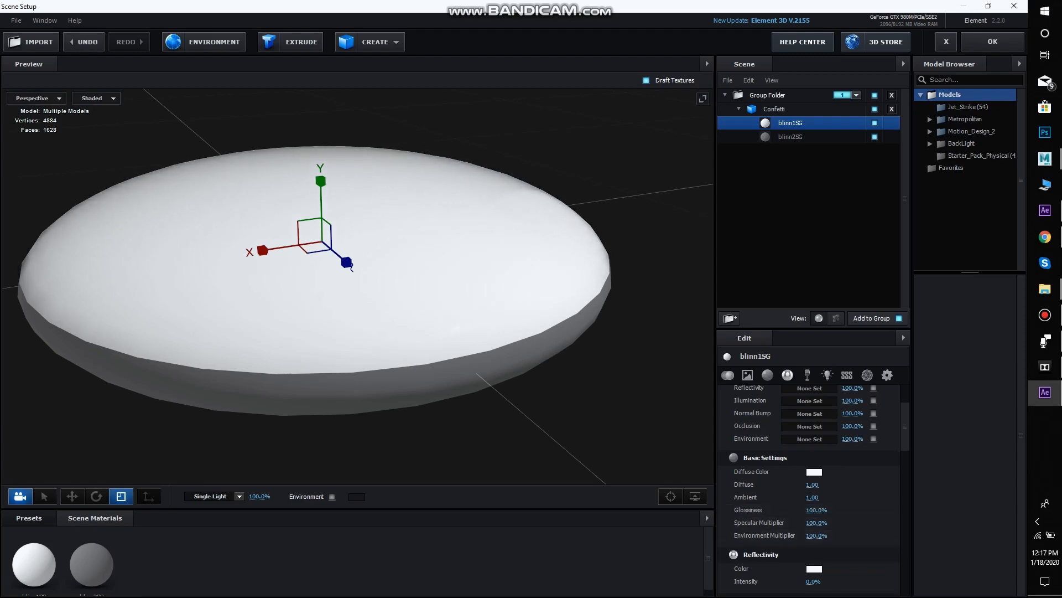
left_click_drag(813, 582, 816, 582)
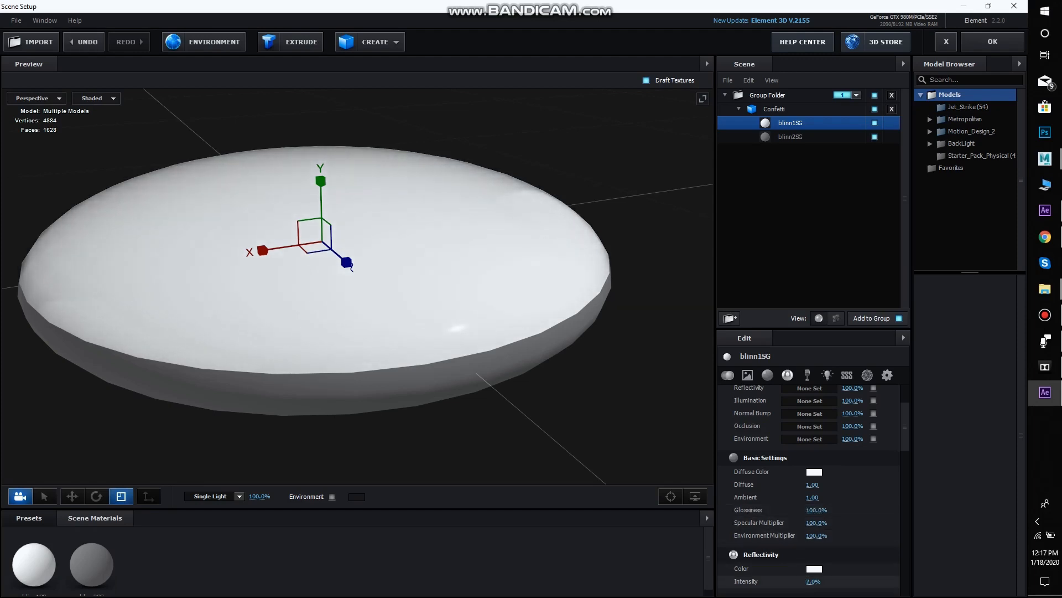
Load gym_entrance_2k.hdr from the Basic_2K folder as the scene's environment texture
left_click_drag(497, 332, 519, 350)
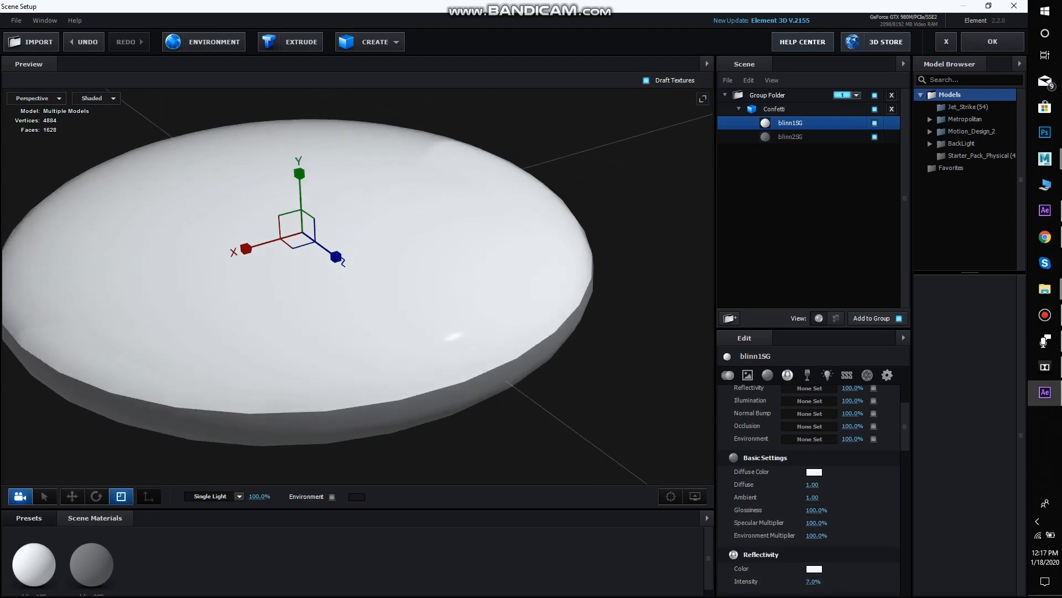
scroll(809, 498, "down", 2)
left_click_drag(442, 332, 468, 352)
scroll(429, 337, "down", 3)
left_click(204, 41)
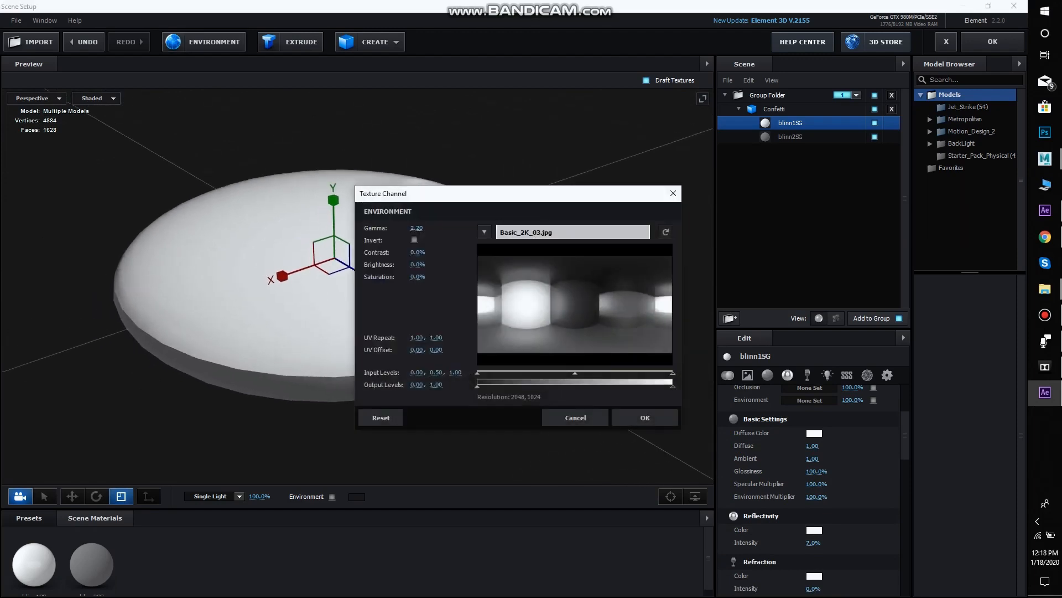
left_click(573, 232)
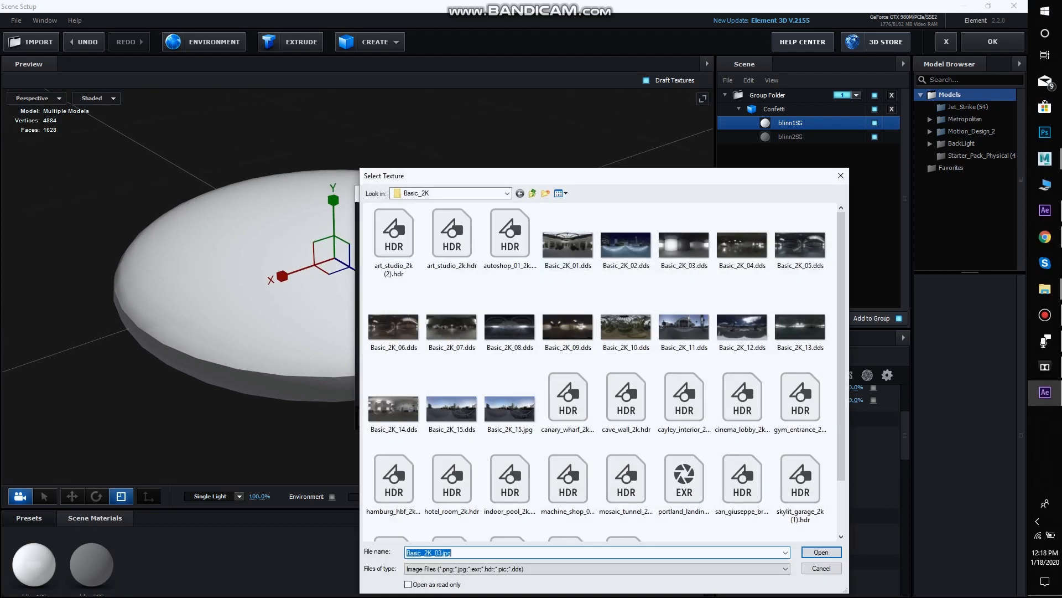
left_click_drag(573, 176, 570, 107)
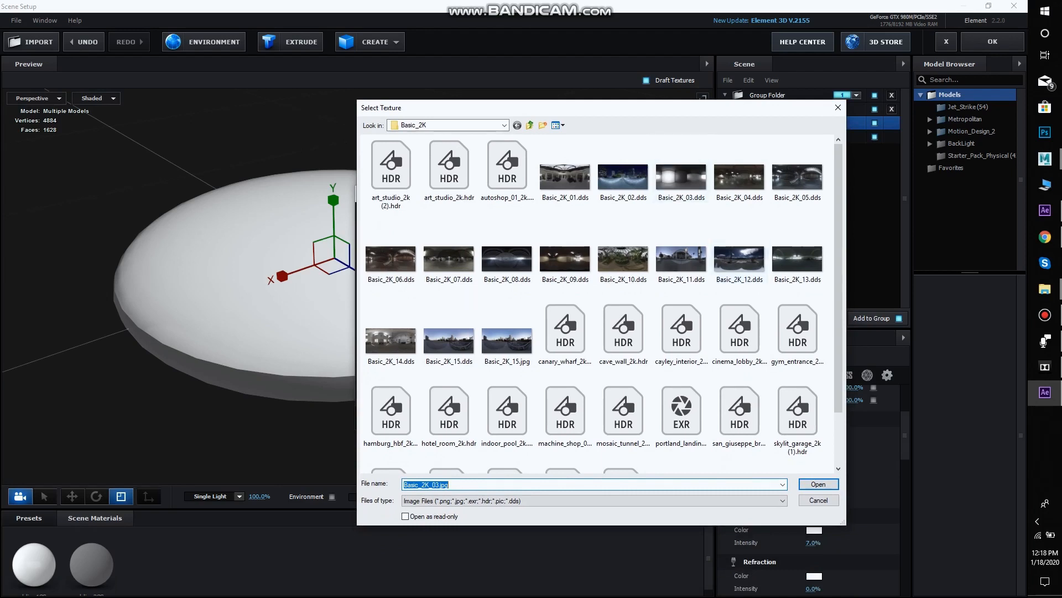
scroll(600, 304, "down", 2)
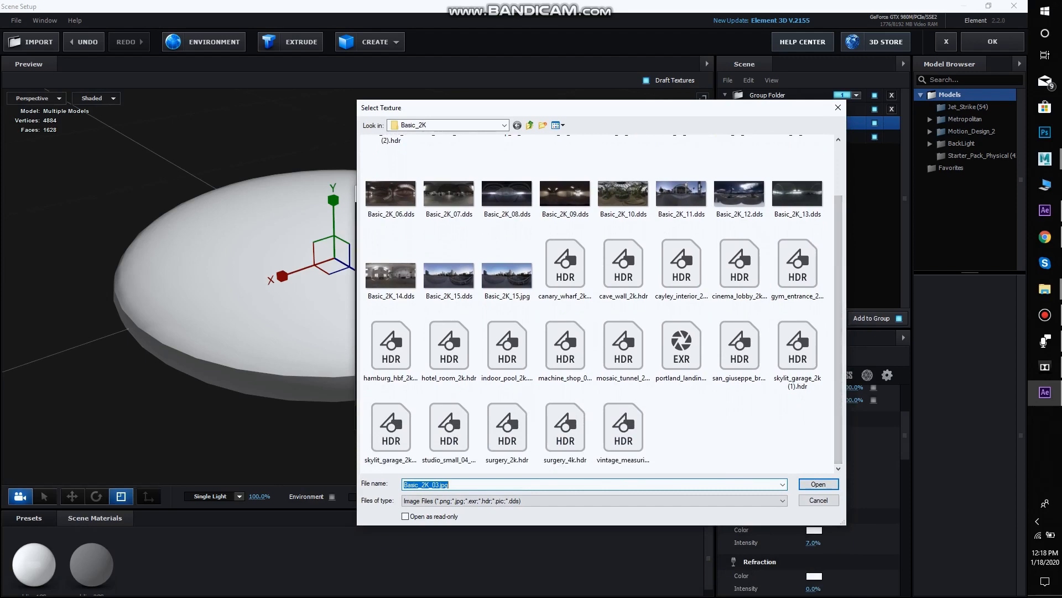
double_click(798, 260)
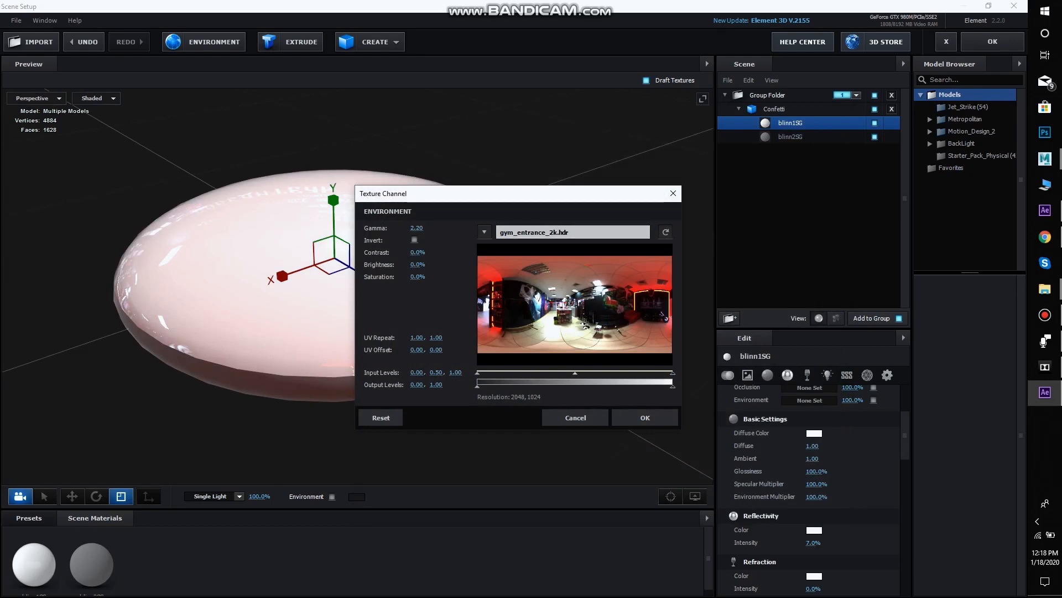
Set the environment texture's saturation to -25% and its brightness to -33%, and accept the texture settings
left_click_drag(498, 194, 706, 154)
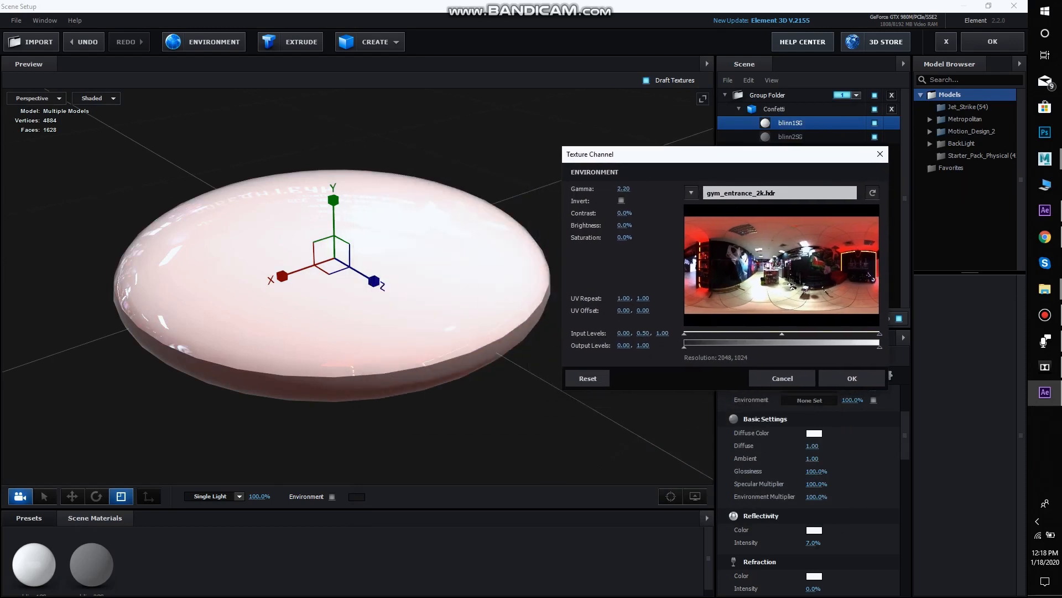
left_click_drag(625, 237, 616, 237)
left_click_drag(609, 237, 612, 238)
left_click_drag(624, 225, 603, 225)
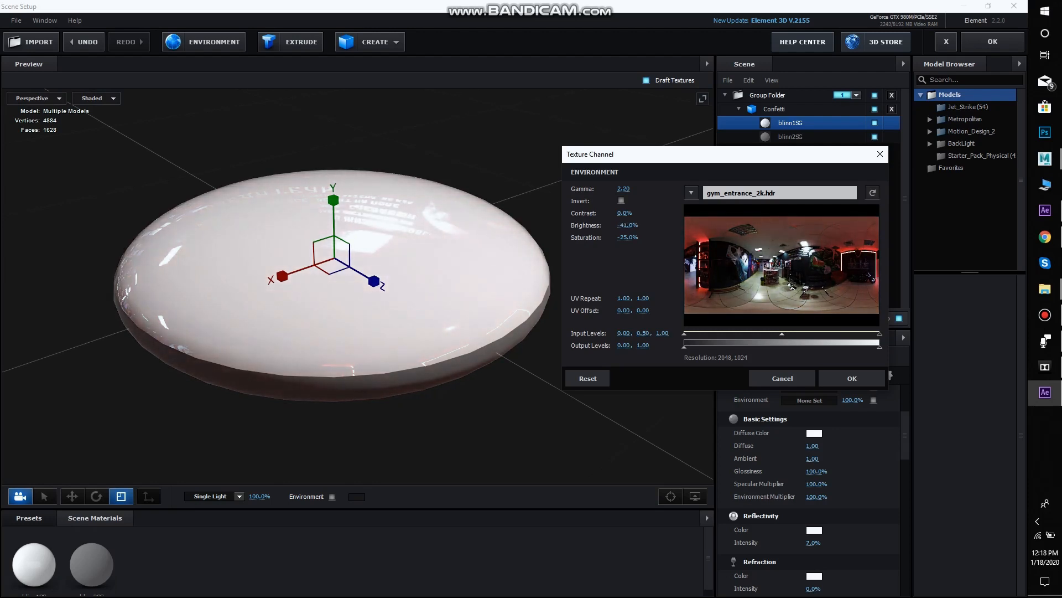
left_click_drag(600, 225, 609, 225)
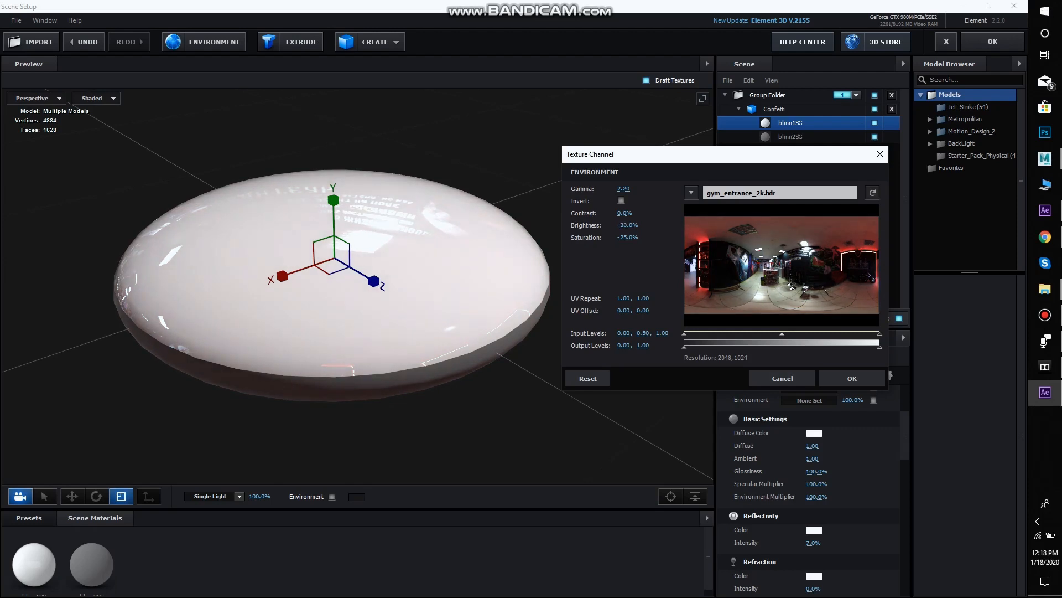
left_click(852, 378)
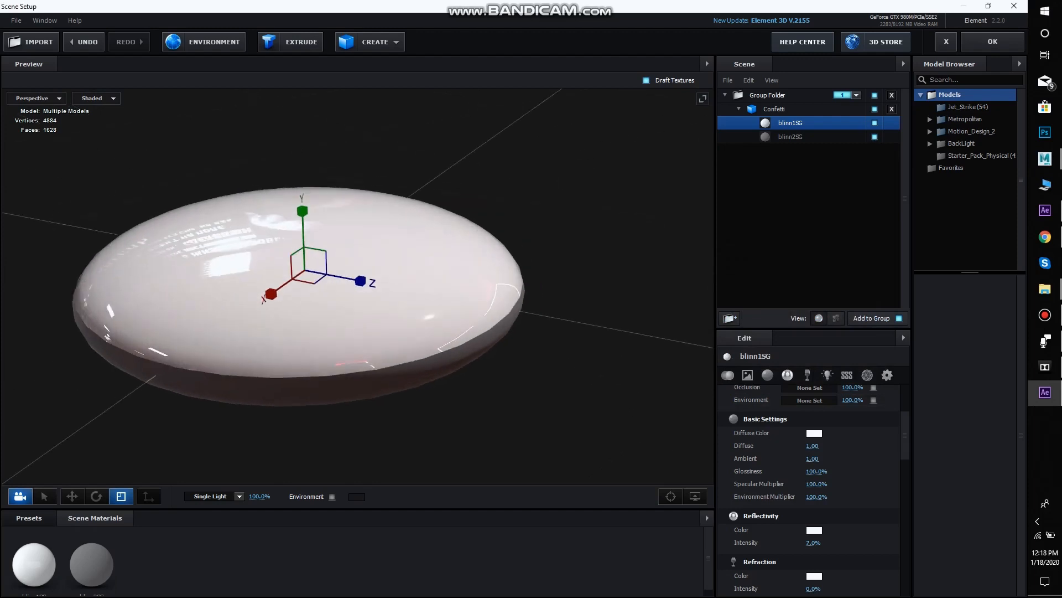
Apply the clean_metal_clean_01 preset from the Metal materials to the disc's rim, replacing the blinn2SG material
left_click_drag(354, 265, 364, 288)
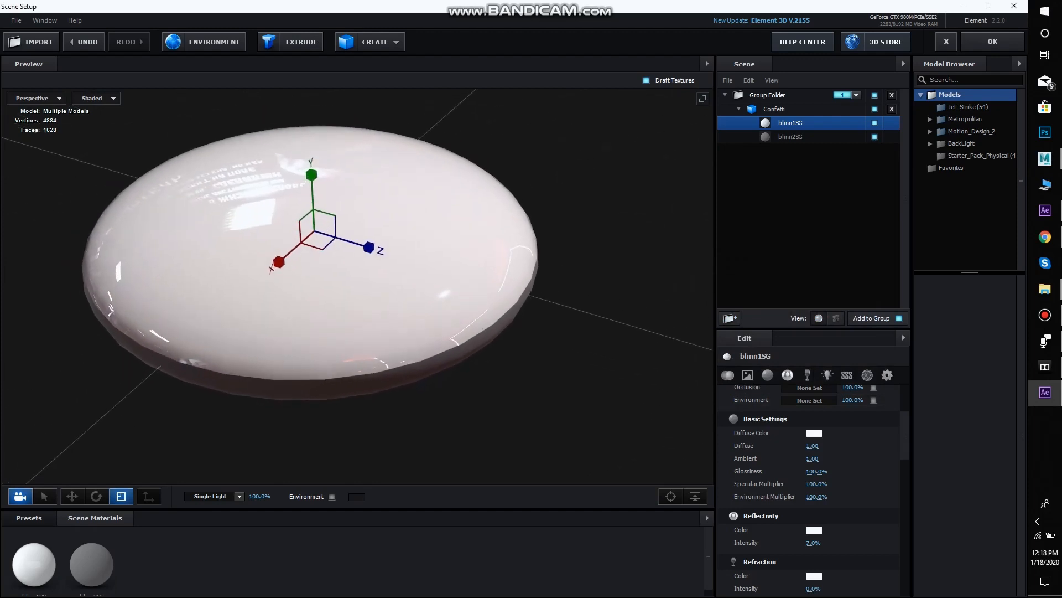
left_click(29, 518)
scroll(52, 579, "down", 1)
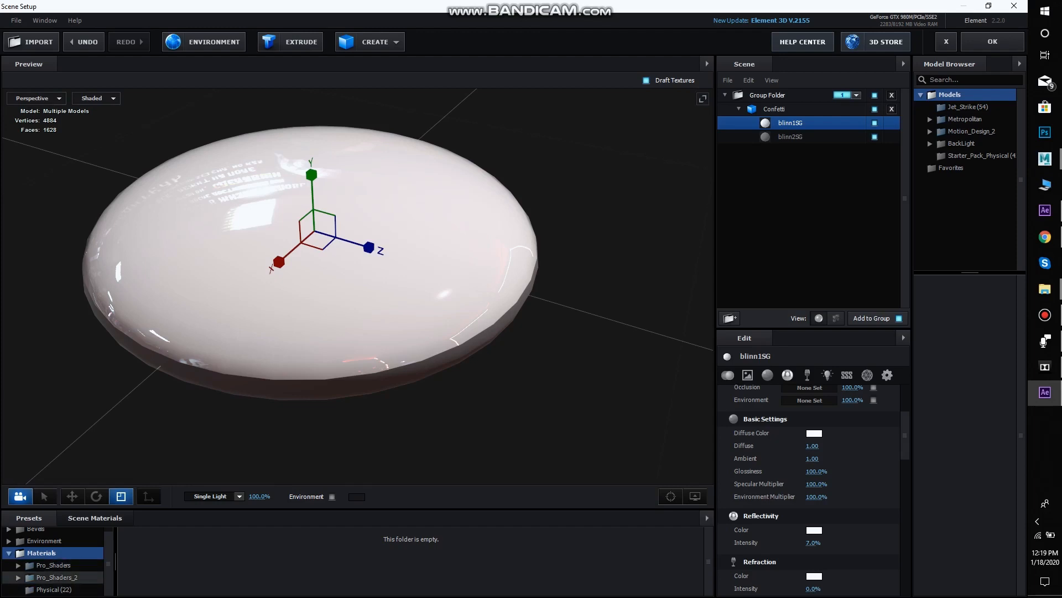
scroll(55, 565, "down", 5)
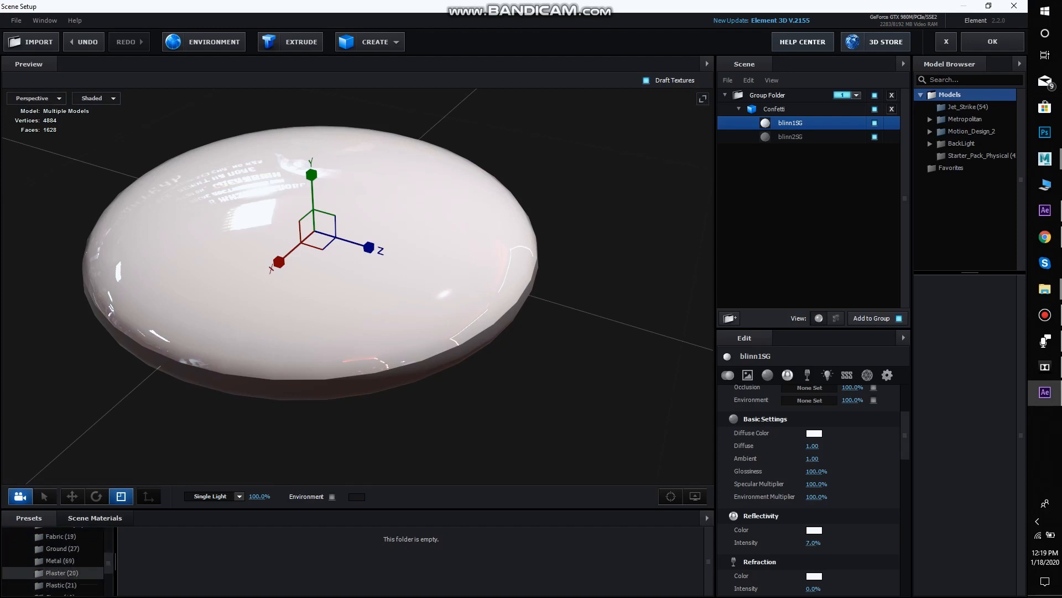
left_click_drag(108, 563, 108, 565)
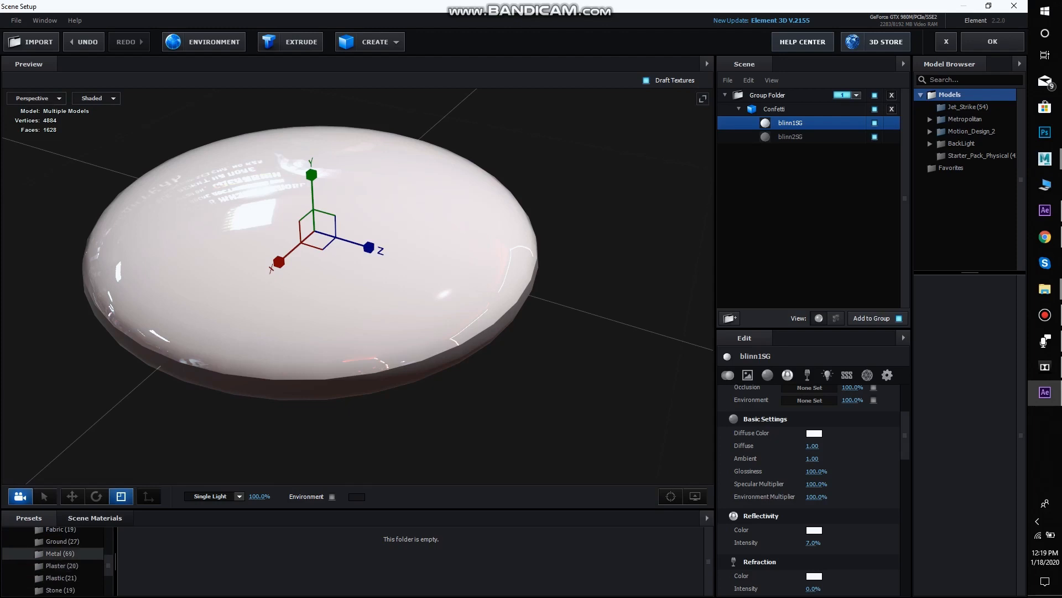
left_click(61, 553)
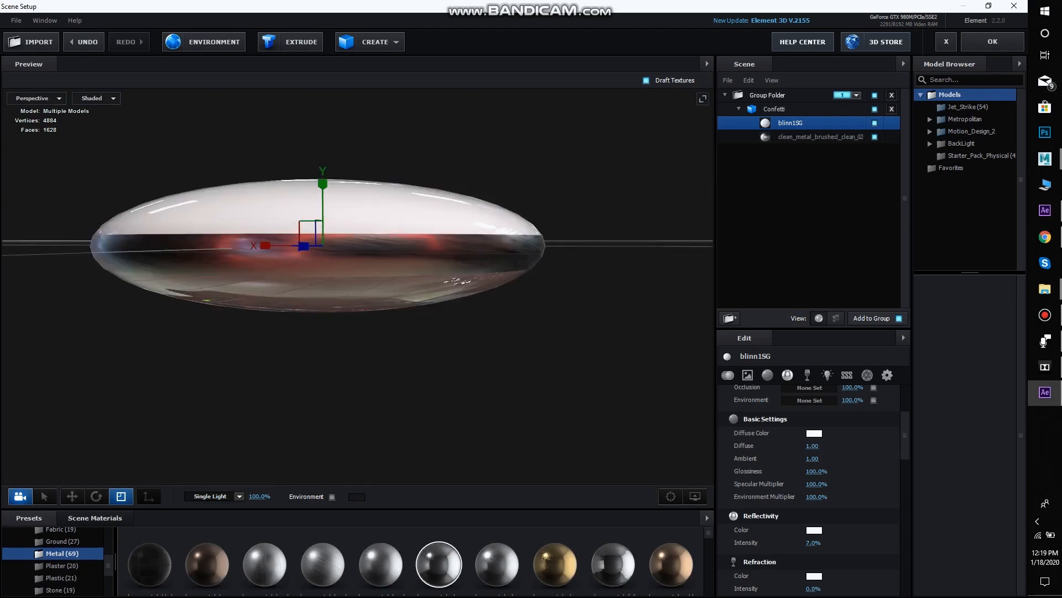
mouse_move(439, 565)
left_mouse_down()
mouse_move(433, 472)
mouse_move(451, 235)
mouse_move(412, 236)
mouse_move(326, 271)
mouse_move(382, 235)
mouse_move(442, 143)
mouse_move(370, 232)
mouse_move(365, 283)
mouse_move(376, 229)
mouse_move(459, 221)
mouse_move(458, 236)
left_mouse_up()
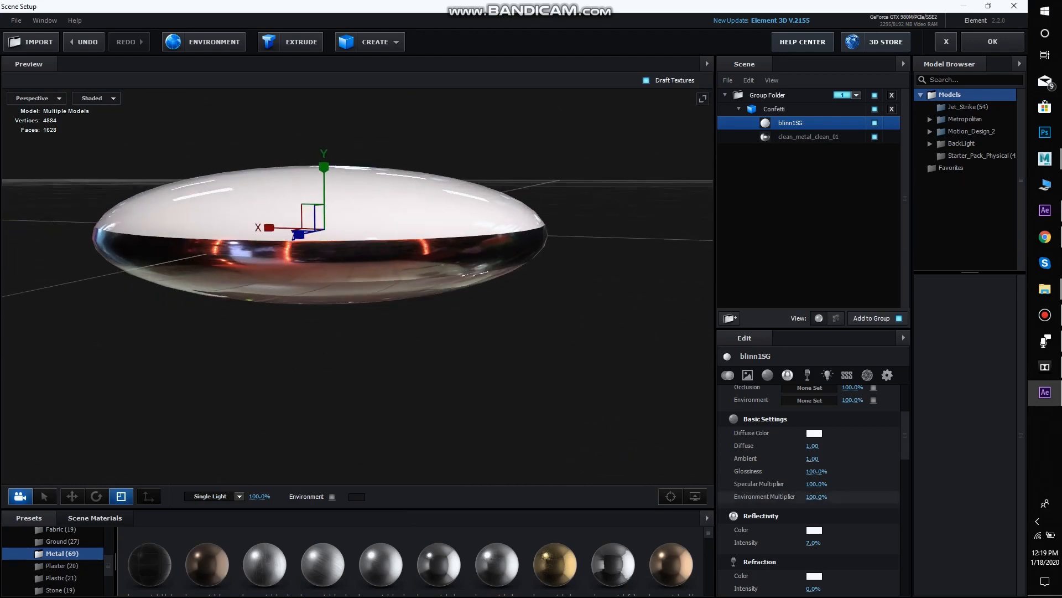
Set blinn1SG's environment multiplier to 71%, accept the scene setup and check the disc's reflections in the composition
left_click_drag(817, 496, 794, 496)
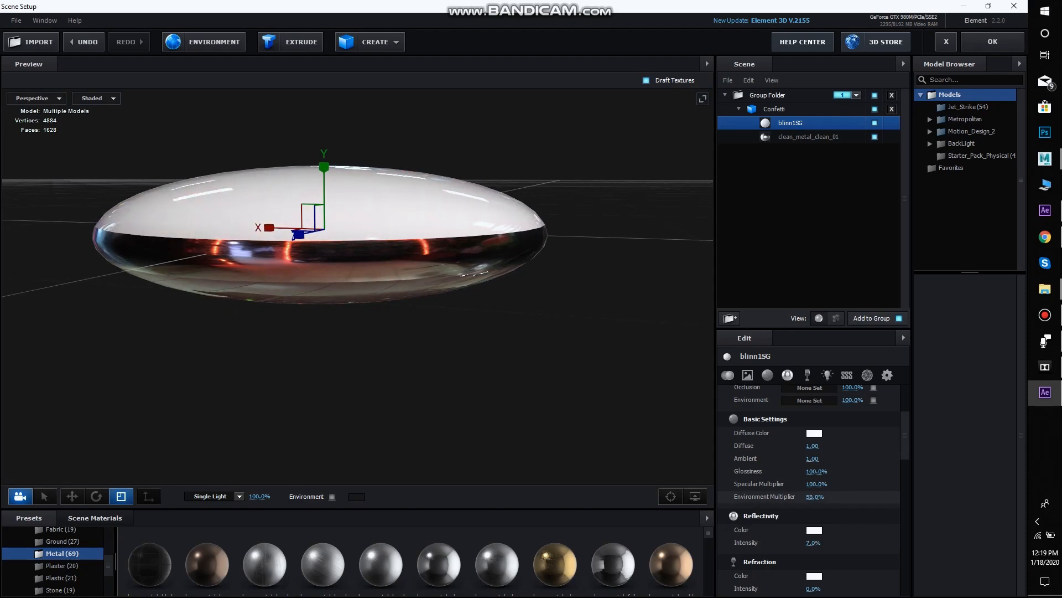
left_click_drag(410, 277, 440, 318)
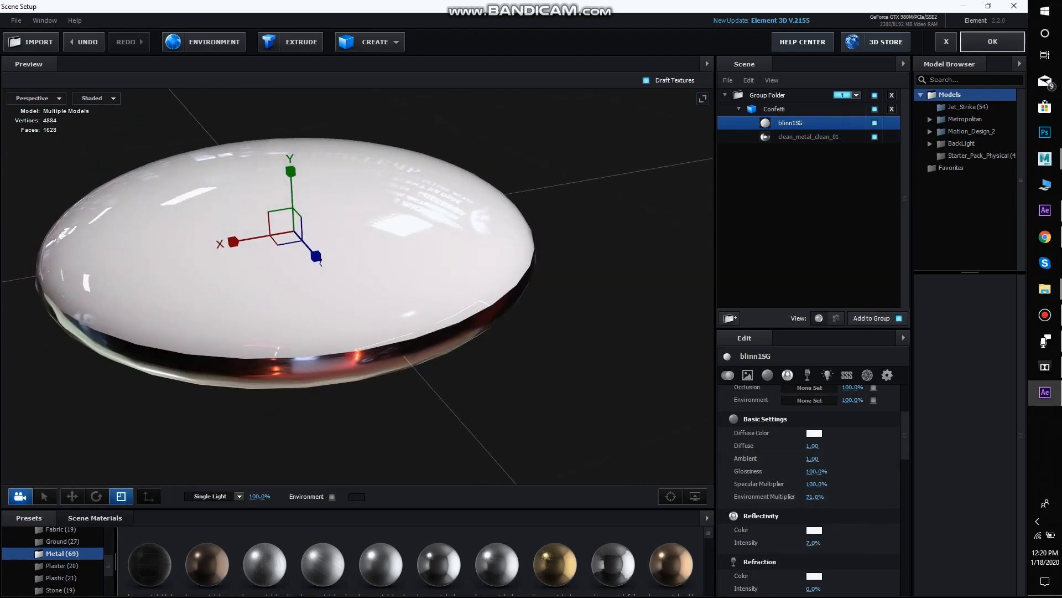
left_click(993, 42)
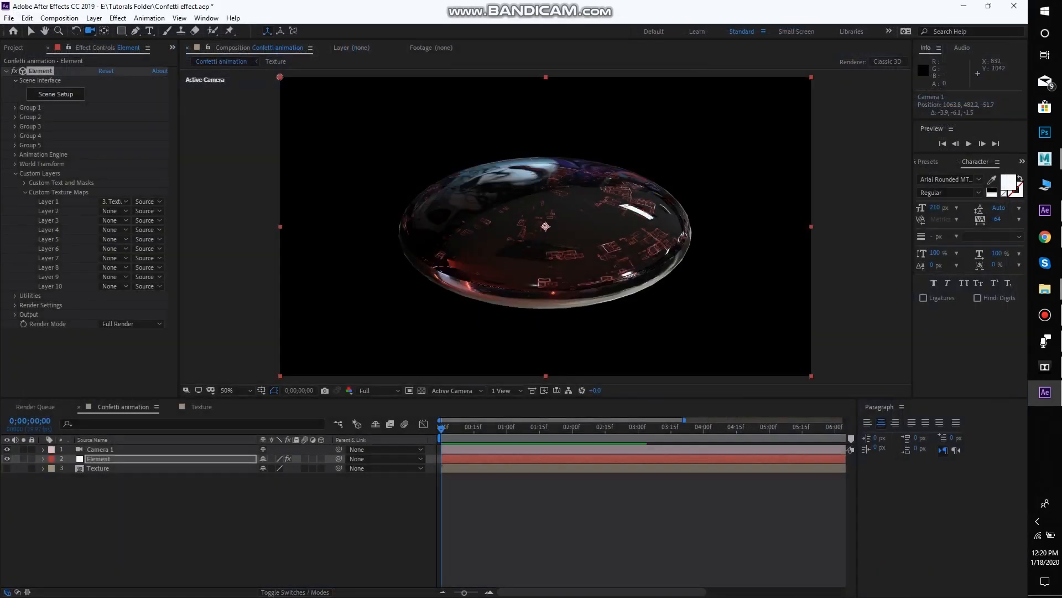
left_click_drag(456, 272, 409, 259)
left_click_drag(457, 359, 616, 267)
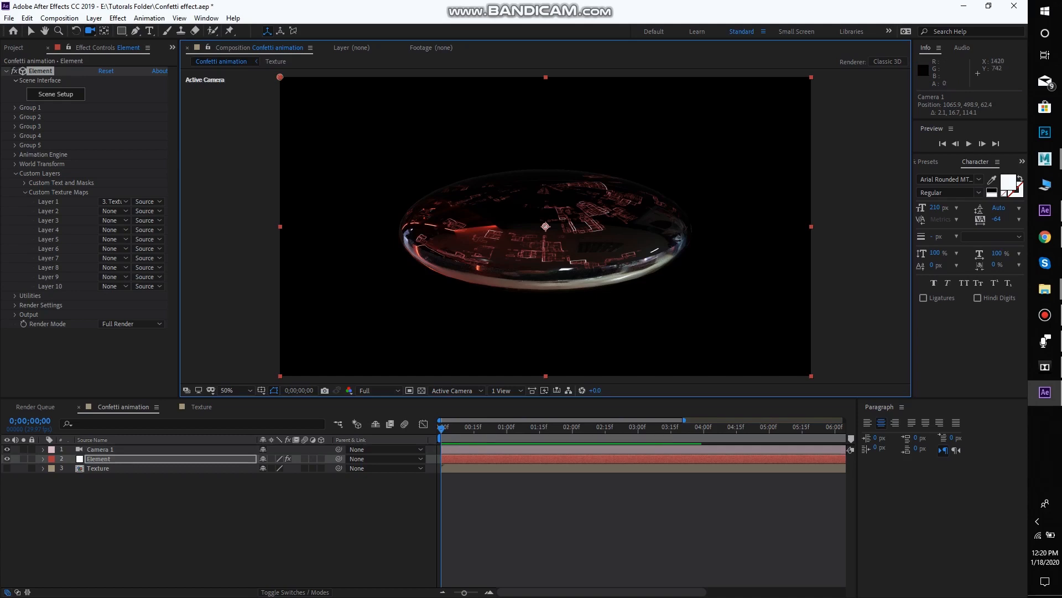
left_click_drag(607, 245, 453, 376)
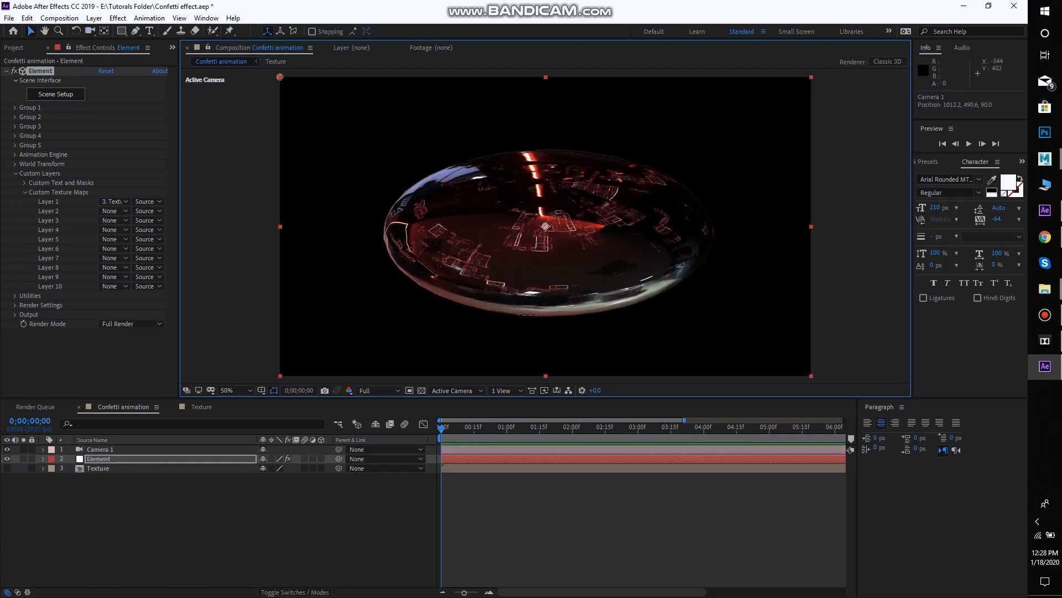
Reopen the Scene Setup and set the saturation of the second Confetti model's diffuse texture, Custom Layer 1, to -100%
left_click(56, 94)
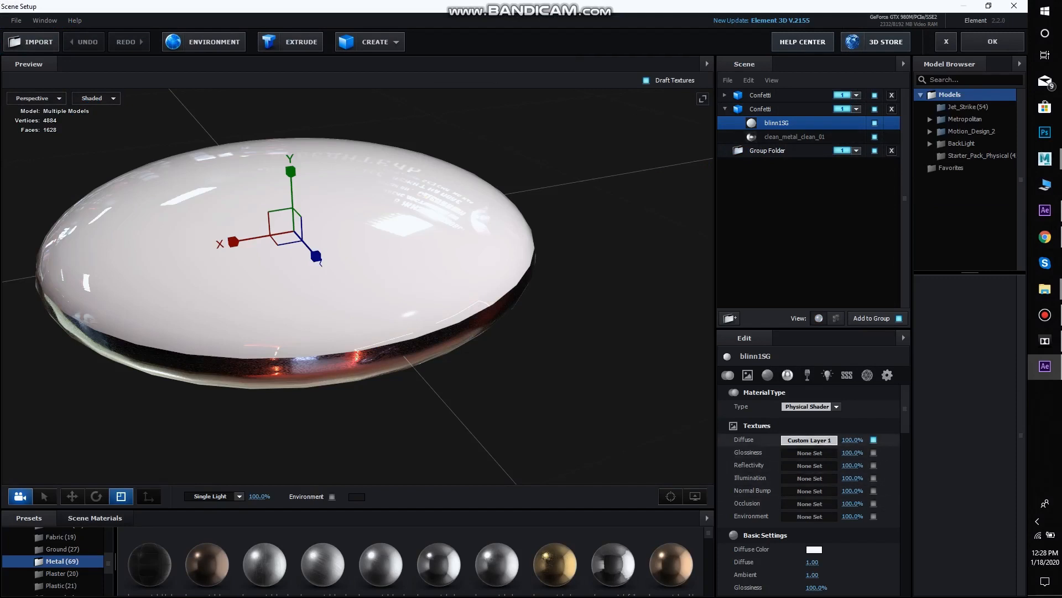
left_click(809, 440)
left_click(739, 431)
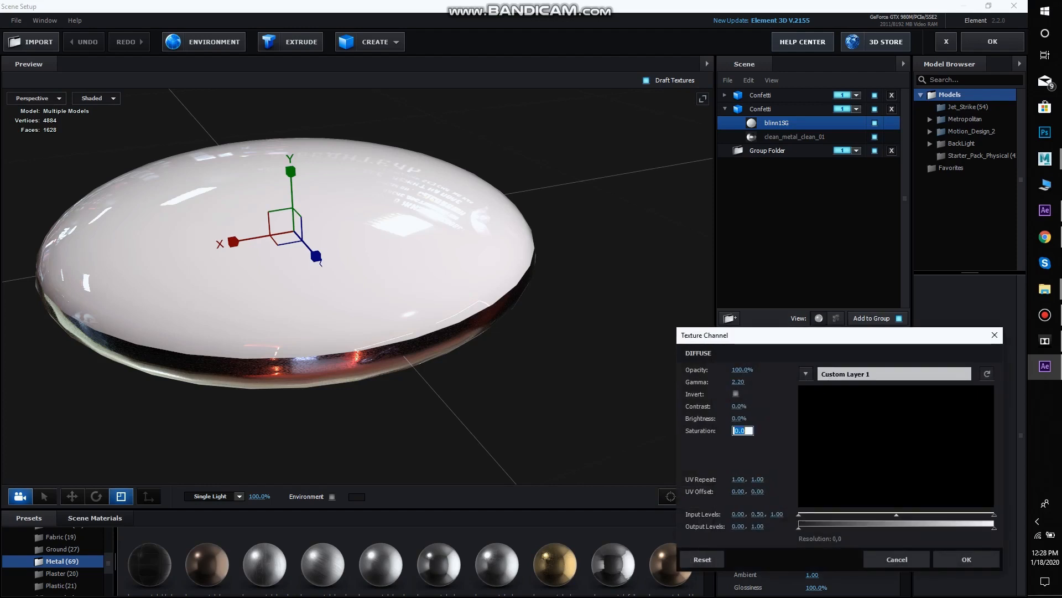
type("1")
key("BackSpace")
type("-100")
left_click(967, 559)
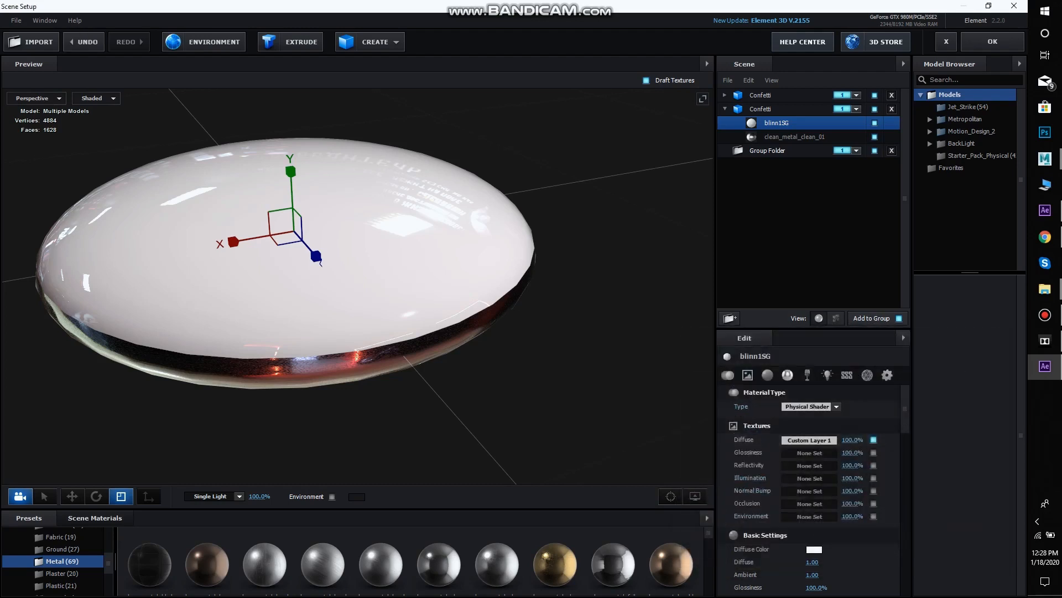
Set blinn1SG's diffuse color to light blue 77C7FF on the second Confetti model
left_click_drag(354, 276, 371, 275)
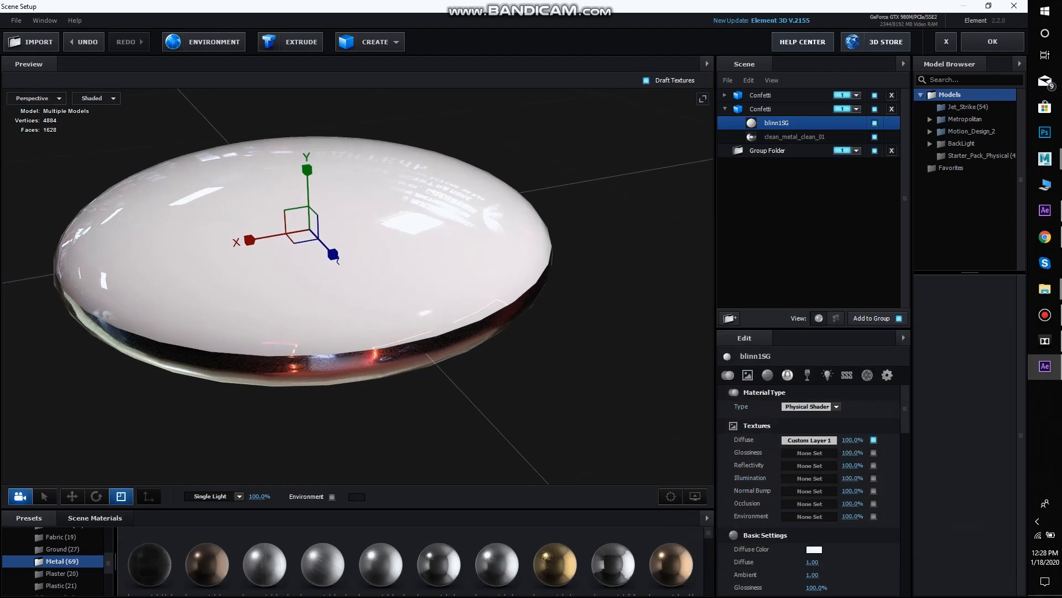
scroll(807, 487, "down", 4)
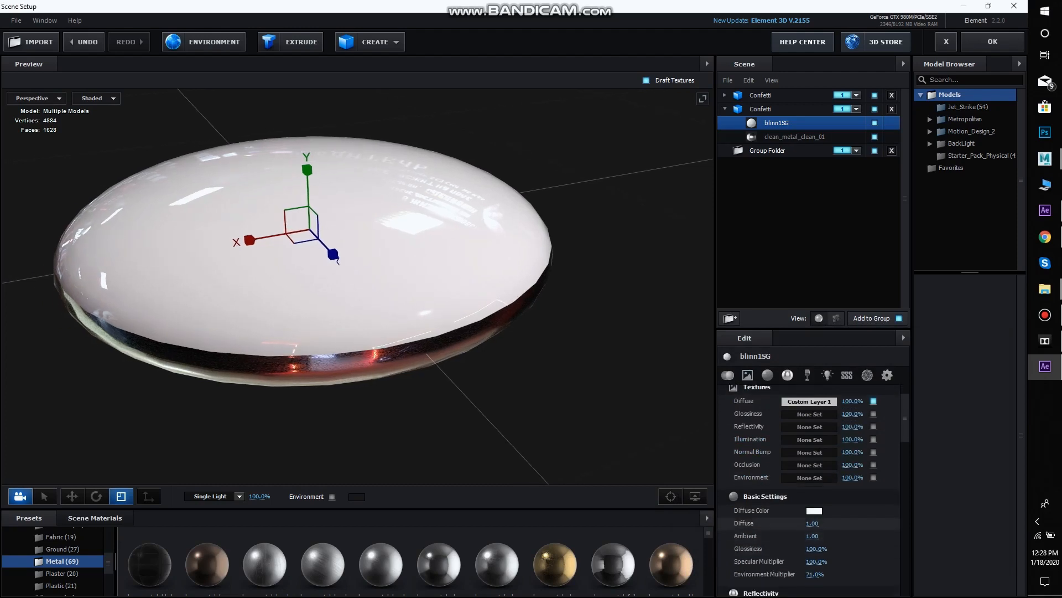
left_click(814, 471)
left_click(868, 480)
mouse_move(808, 422)
left_mouse_down()
mouse_move(778, 419)
mouse_move(790, 419)
left_mouse_up()
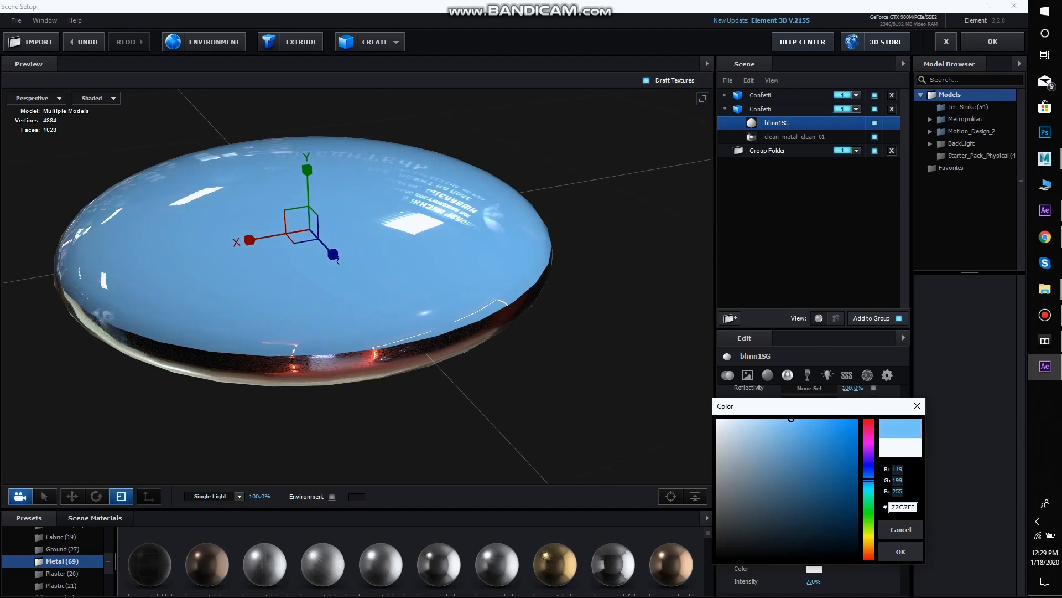
left_click(901, 551)
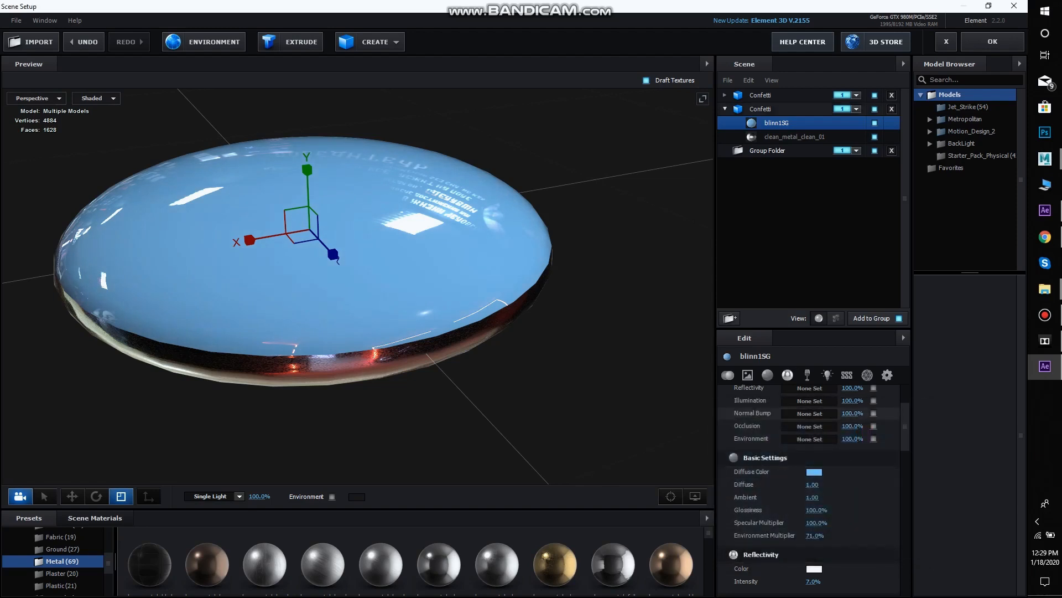
Collapse the second Confetti model, compare both Confetti models and accept the scene setup
left_click(725, 109)
left_click(774, 96)
left_click(774, 109)
left_click(775, 95)
left_click(992, 42)
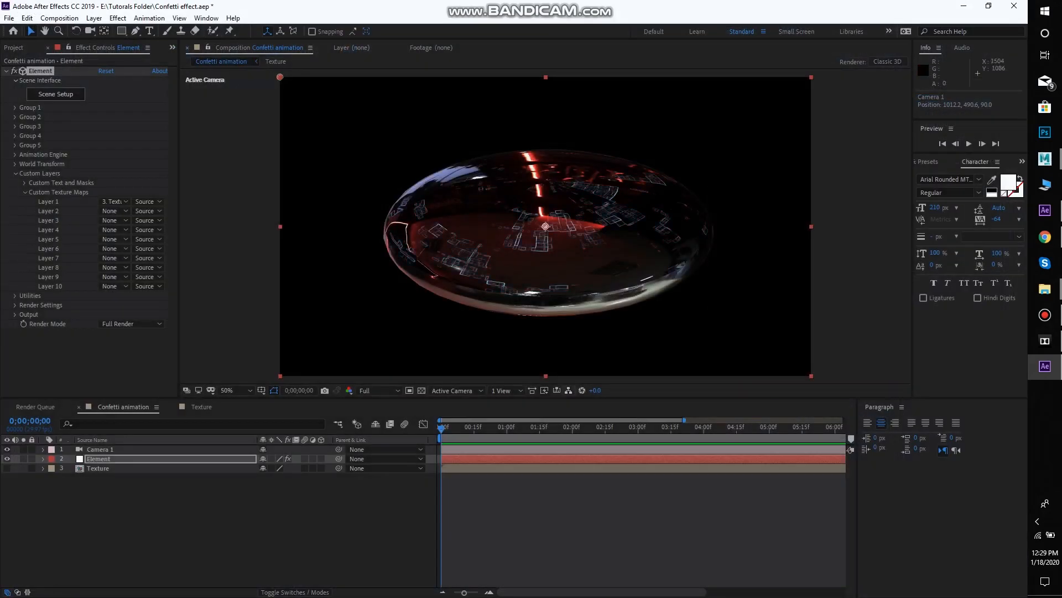
Reopen the Scene Setup, duplicate the light blue Confetti model and expand the copy's materials
left_click(56, 94)
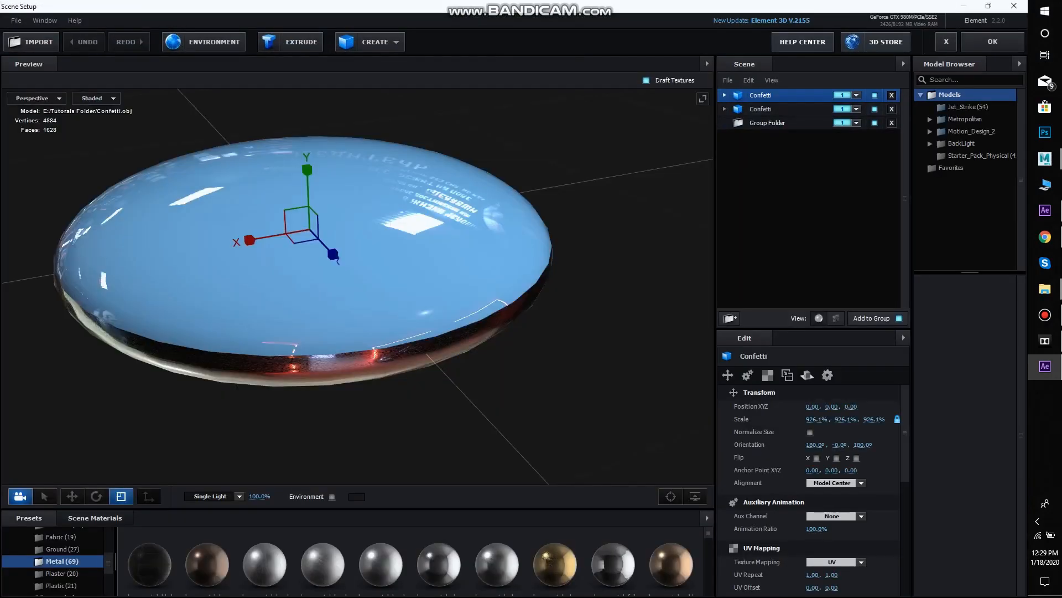
left_click(774, 109)
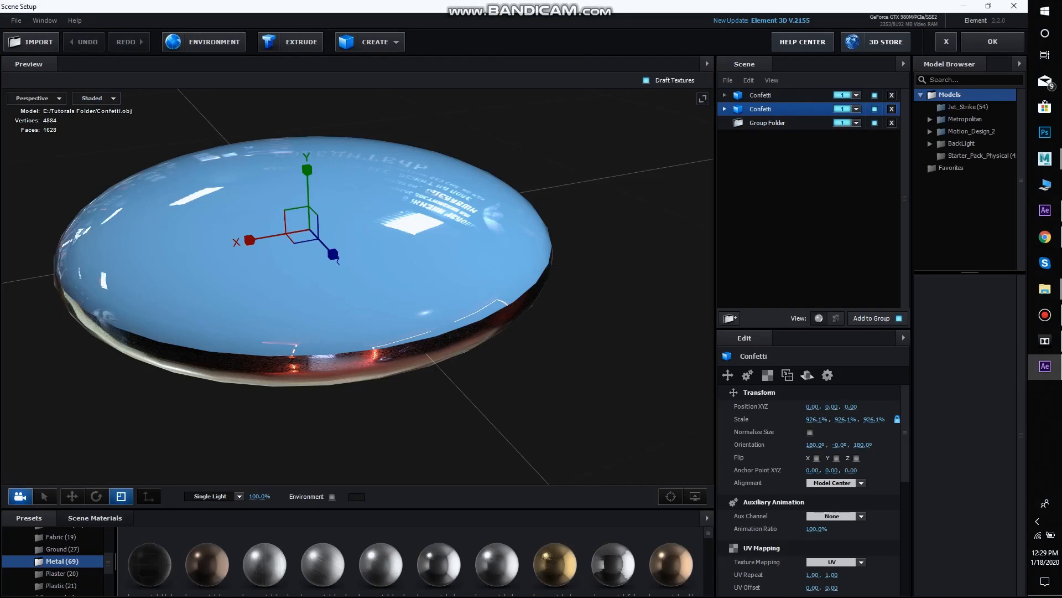
key("ctrl+d")
left_click(725, 123)
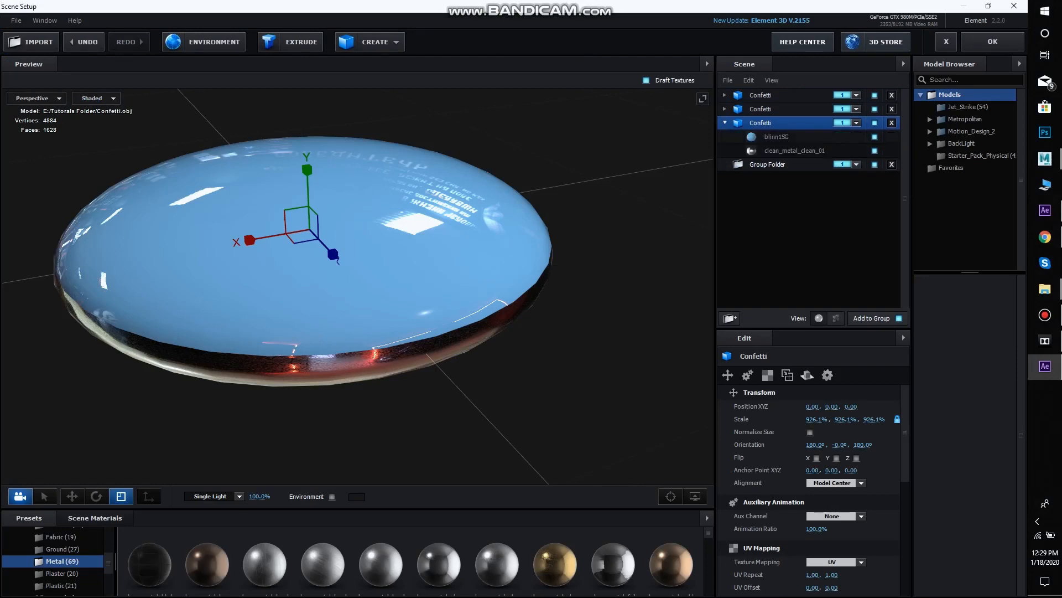
Replace the copy's blinn1SG material with the White preset from the Physical materials
left_click(777, 137)
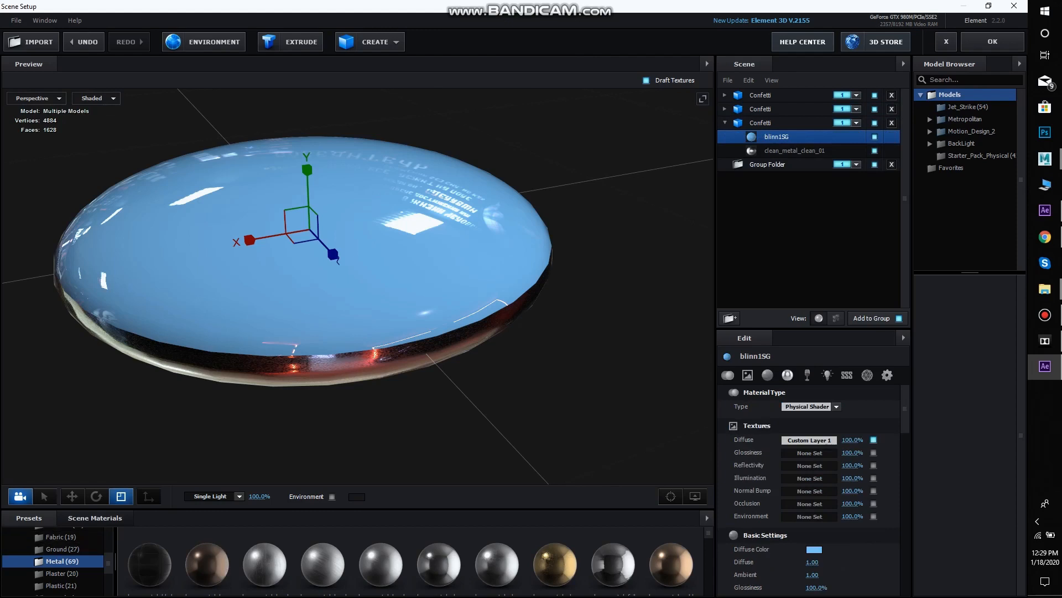
scroll(323, 556, "down", 2)
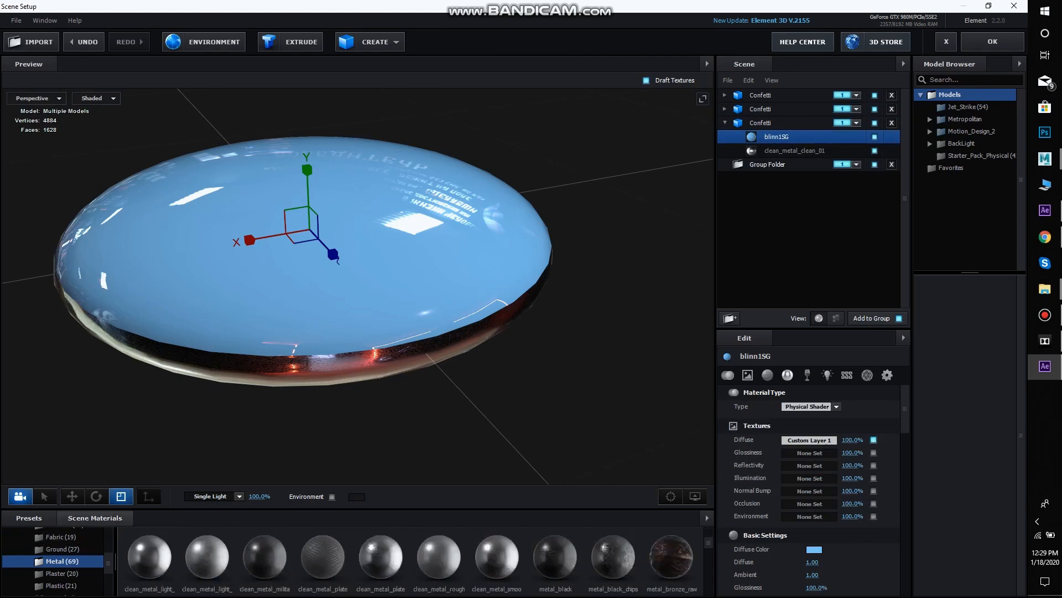
left_click(95, 518)
left_click(29, 517)
scroll(55, 555, "up", 3)
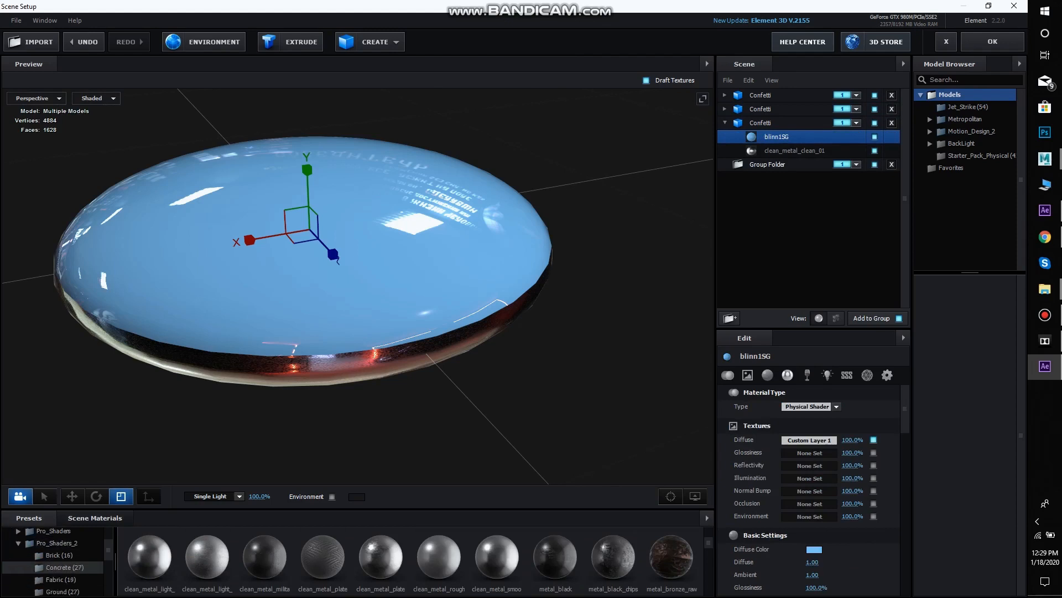
left_click(60, 582)
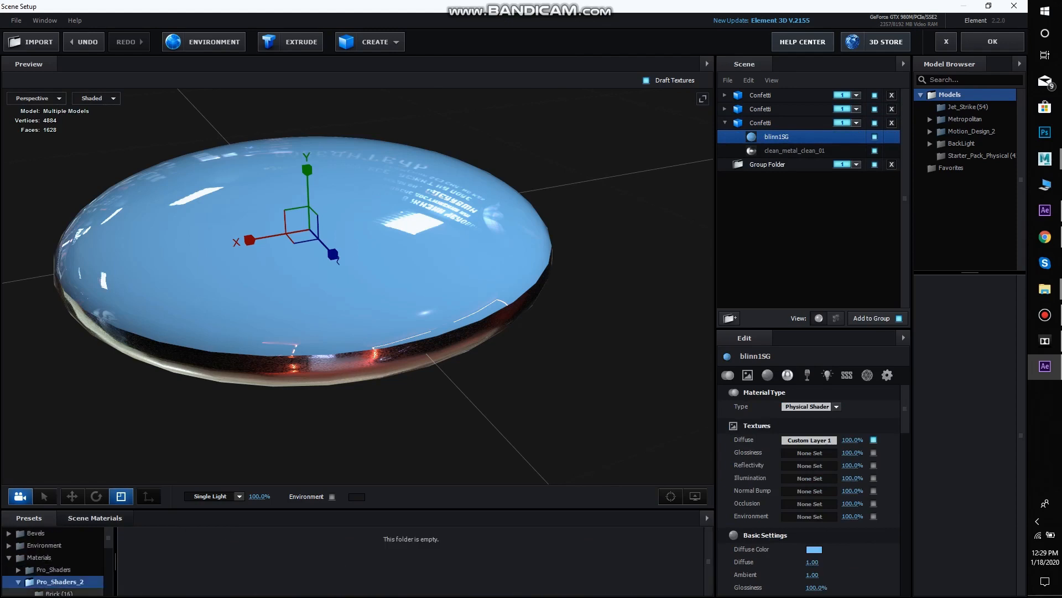
left_click(18, 581)
scroll(54, 572, "down", 1)
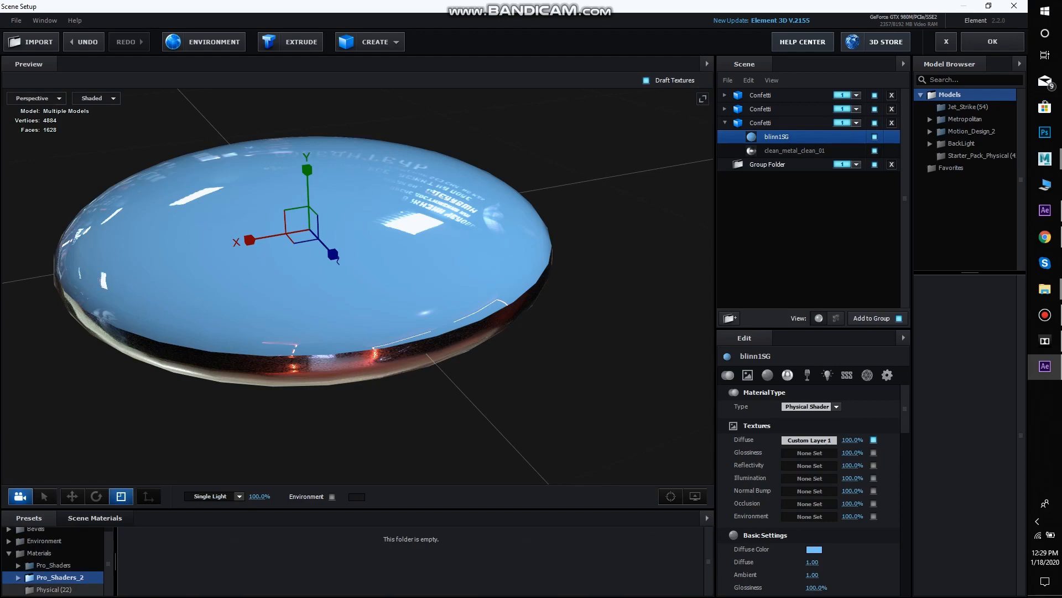
left_click(54, 590)
scroll(412, 561, "down", 5)
scroll(411, 561, "up", 2)
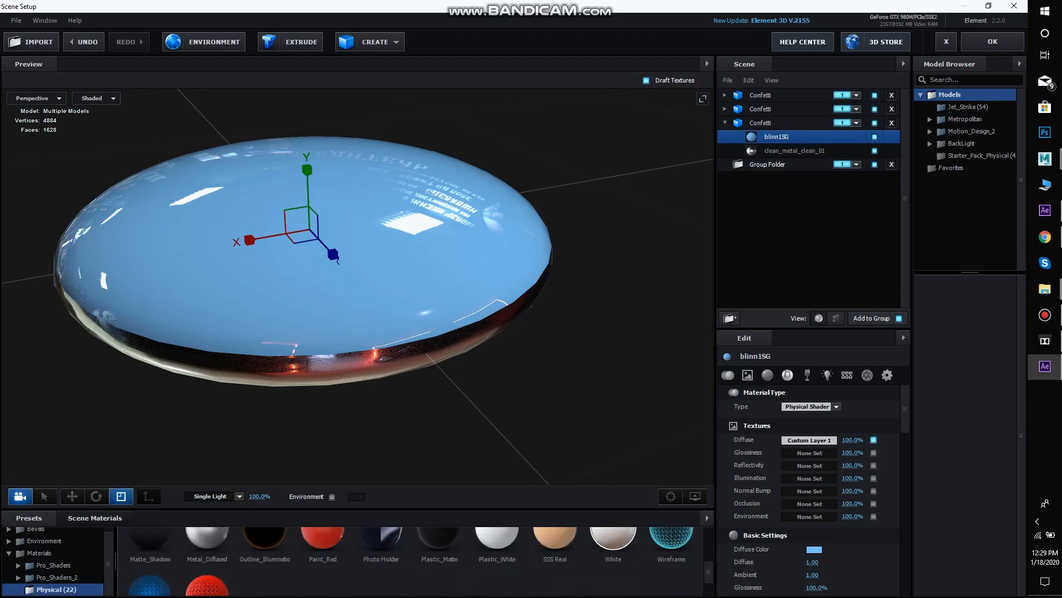
left_click_drag(613, 540, 777, 136)
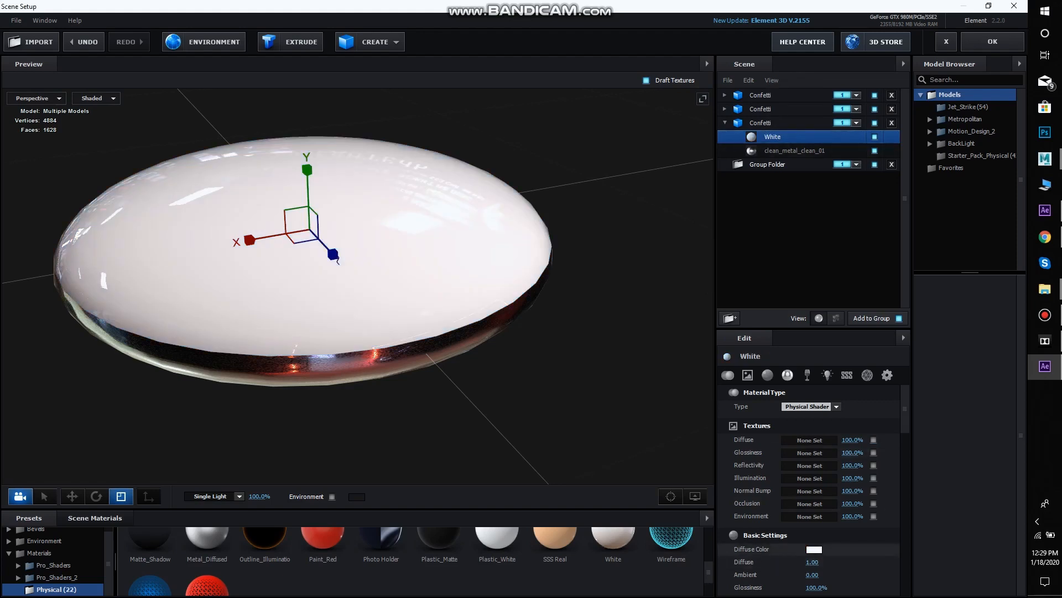
Set the third Confetti model's White material to a golden yellow diffuse color
left_click(814, 549)
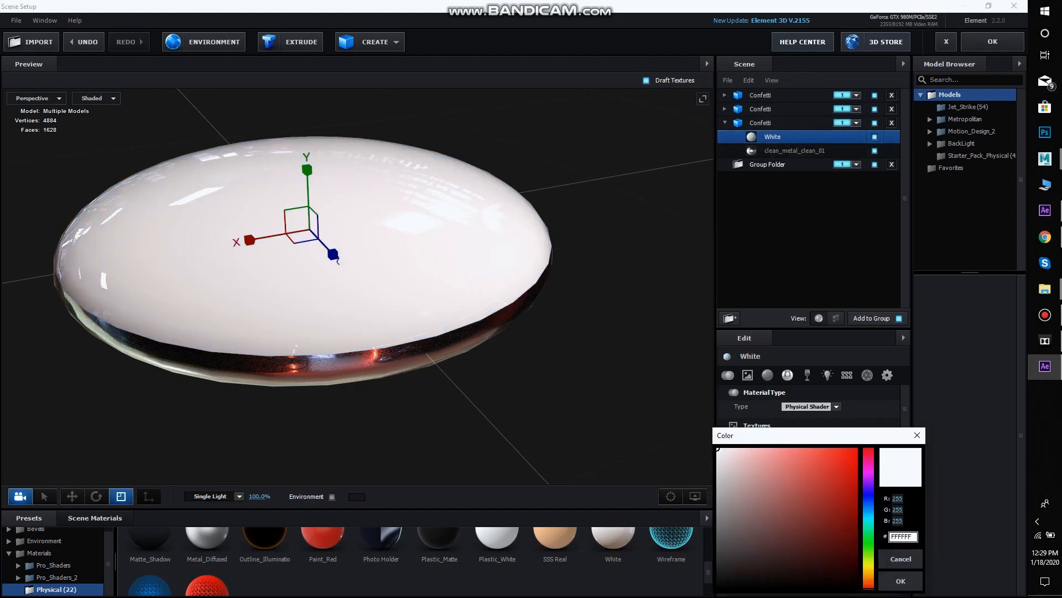
left_click(868, 571)
left_click(822, 457)
left_click(901, 581)
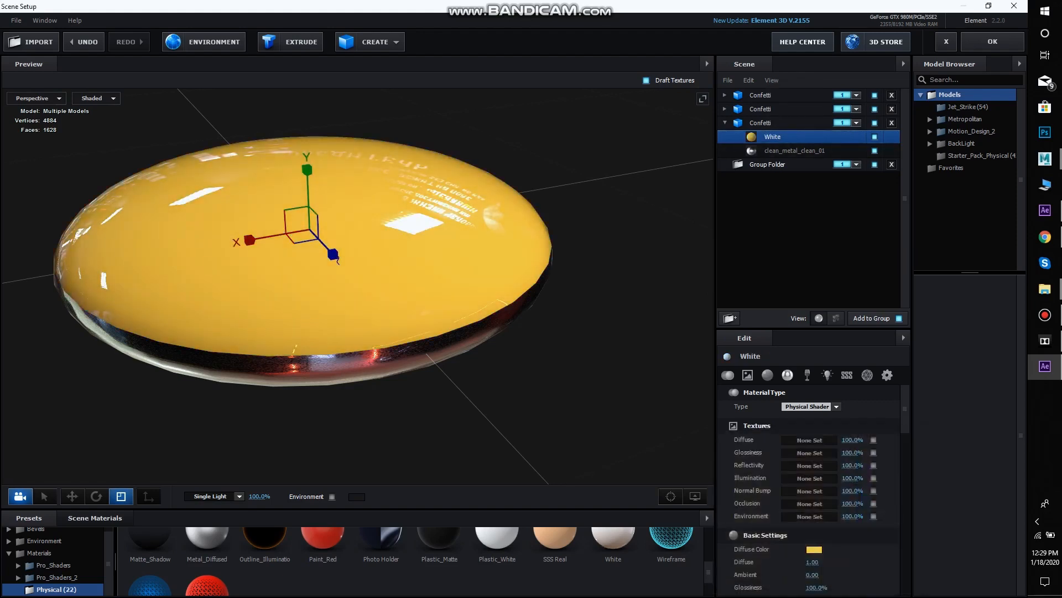
Duplicate the yellow Confetti model and apply a fresh White preset to the copy's face material
left_click(725, 123)
key("ctrl+d")
left_click(761, 137)
left_click(725, 136)
left_click(773, 151)
left_click_drag(613, 539, 786, 149)
Set the fourth Confetti model's White material to a fully saturated bright green diffuse color
left_click(814, 549)
left_click(768, 453)
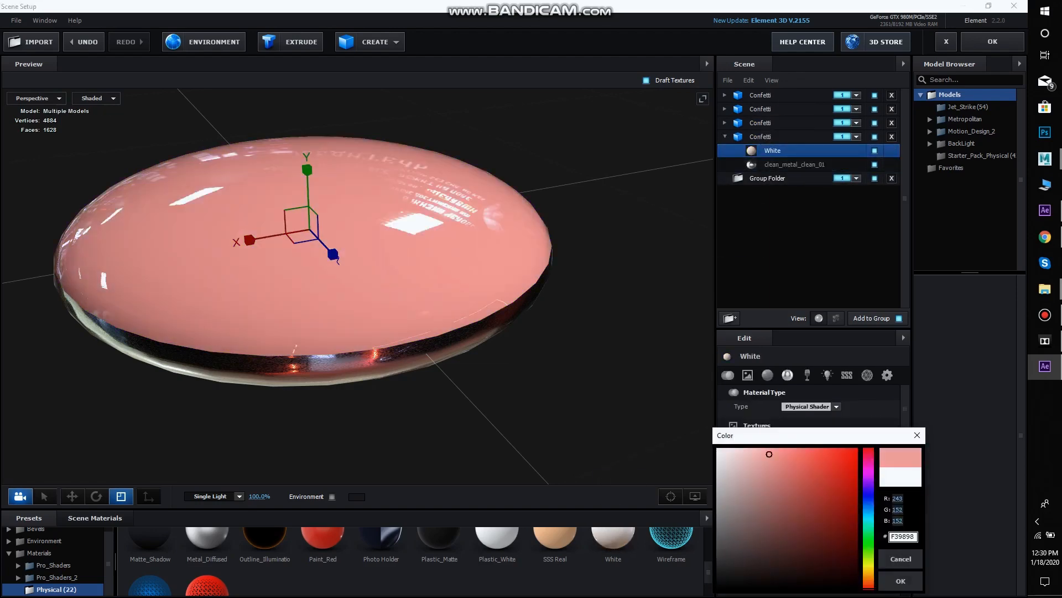
left_click(868, 545)
left_click(845, 493)
left_click(855, 466)
left_click(900, 581)
left_click(814, 549)
left_click(857, 449)
left_click(901, 581)
Duplicate the green Confetti model and apply the White preset to the copy's face material
left_click(724, 136)
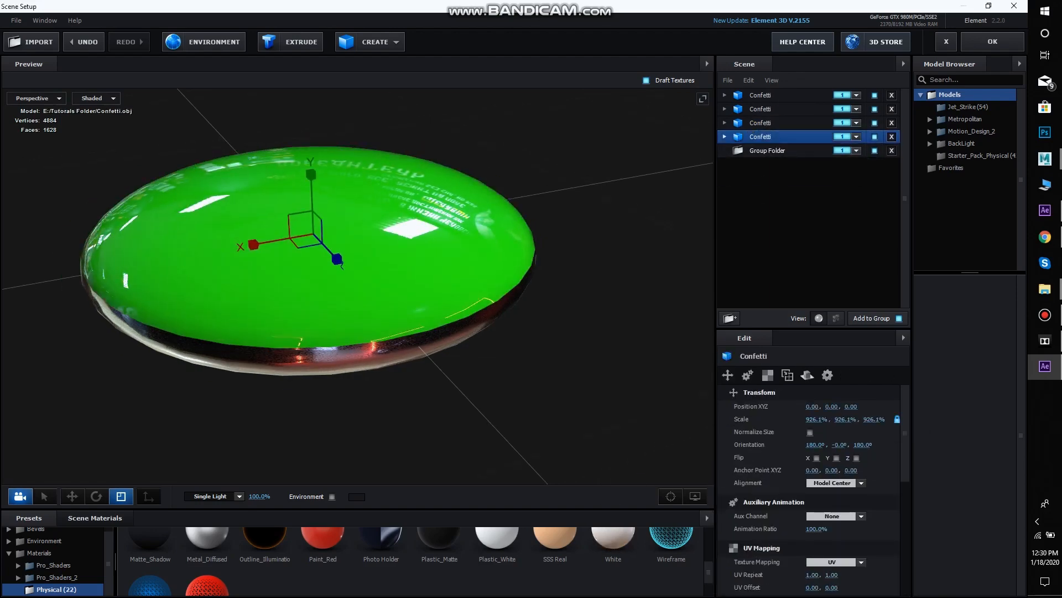
key("ctrl+d")
left_click(725, 151)
left_click_drag(613, 540, 786, 164)
Set the fifth Confetti model's White material to a magenta diffuse color
left_click(814, 549)
left_click(869, 473)
left_click(901, 580)
left_click(761, 151)
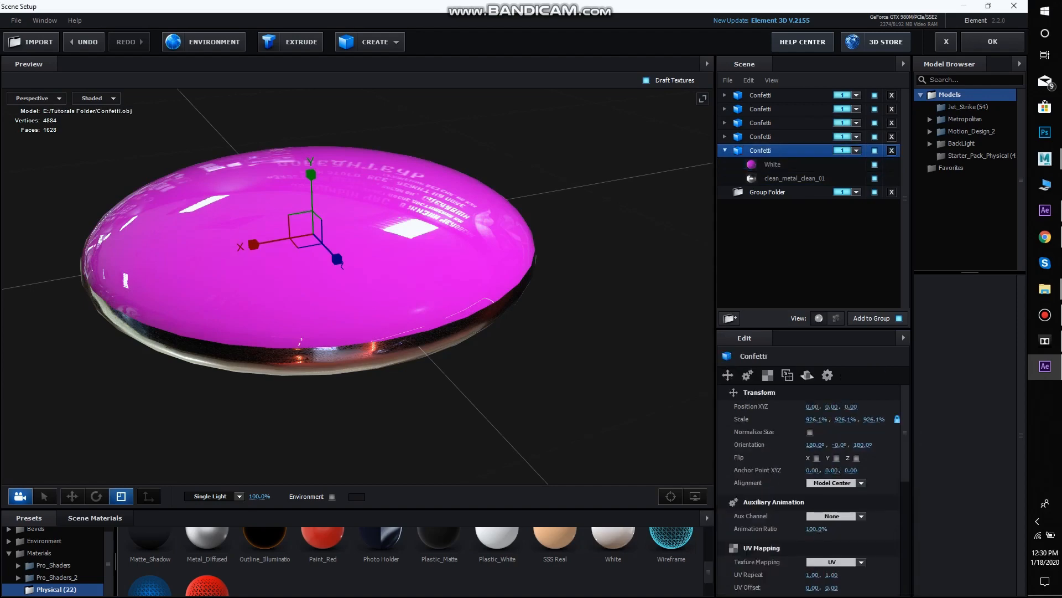
Replace the first Confetti model's blinn1SG material with the White preset
left_click(761, 123)
left_click(761, 109)
left_click(761, 95)
left_click(725, 95)
left_click(776, 109)
left_click_drag(613, 540, 786, 109)
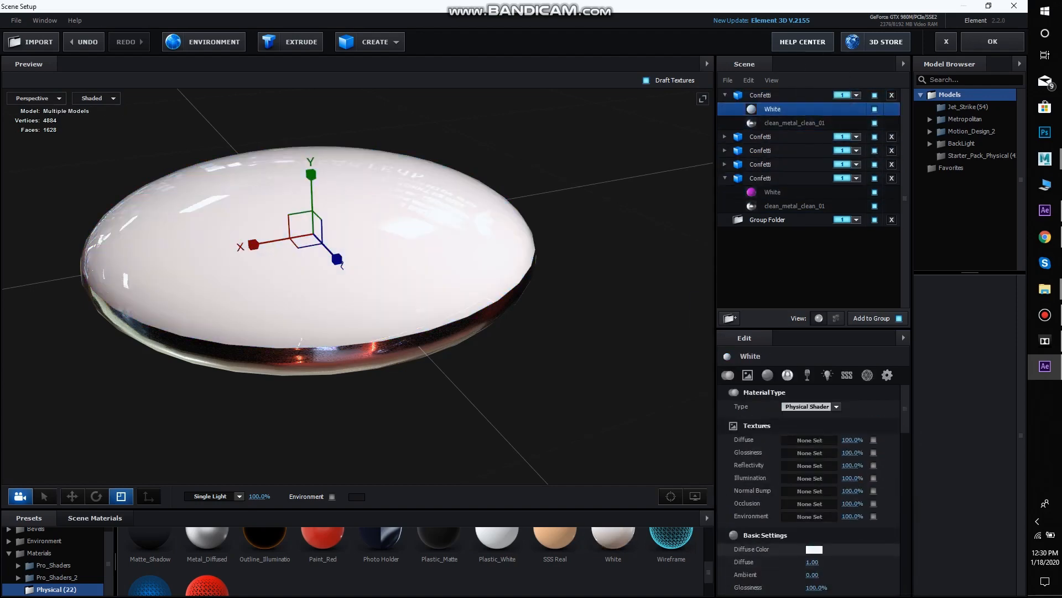
Set the first Confetti model's White material to a coral pink diffuse color and collapse the model
left_click(814, 549)
left_click(789, 449)
left_click(901, 581)
left_click(725, 96)
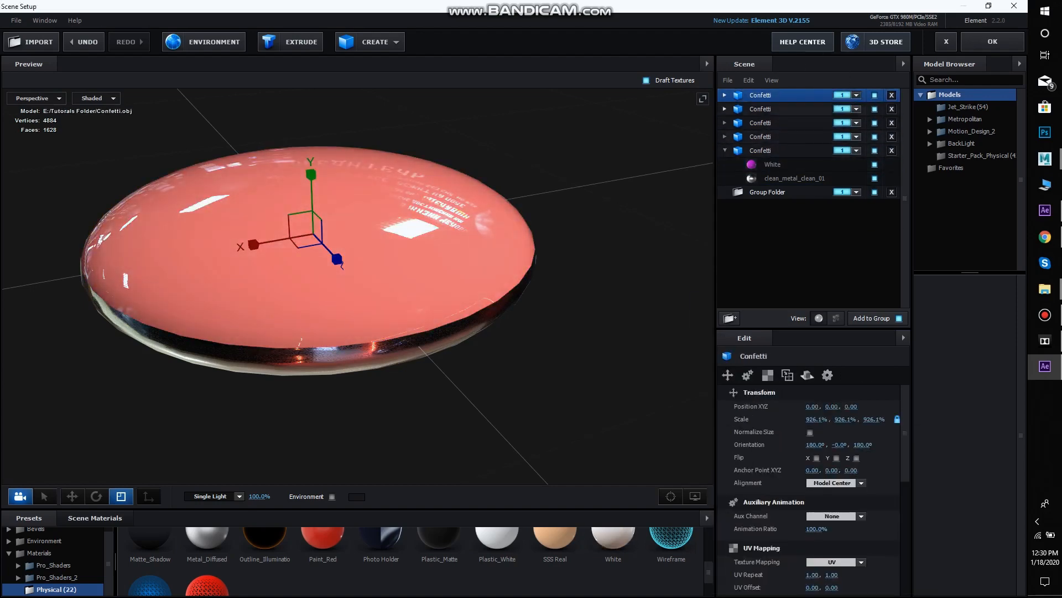
Duplicate the magenta Confetti model and apply the White preset to the copy's face material
left_click(761, 151)
key("ctrl+d")
left_click(725, 192)
left_click(761, 192)
left_click_drag(613, 539, 785, 206)
left_click(774, 206)
Set the sixth Confetti model's White material to diffuse color 002FFF and accept the scene setup
left_click(814, 549)
left_click_drag(869, 512, 869, 499)
left_click(857, 449)
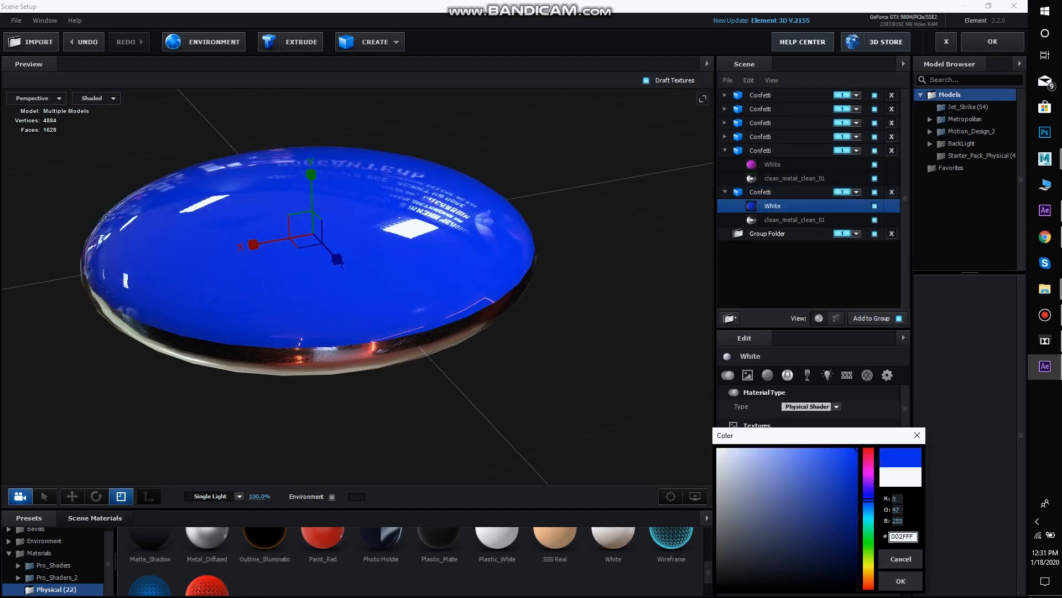
left_click(901, 580)
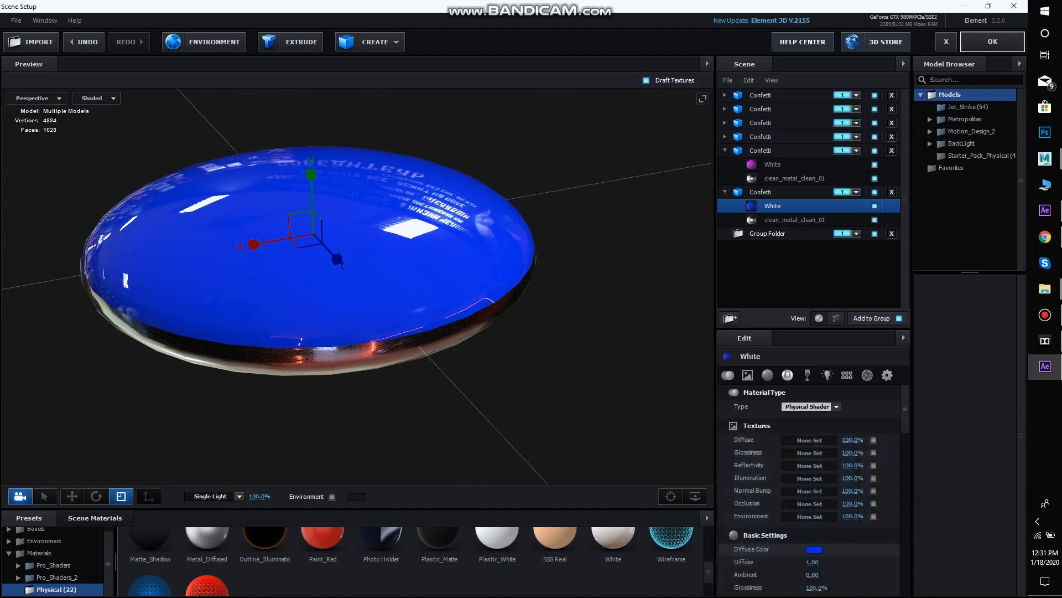
left_click(993, 42)
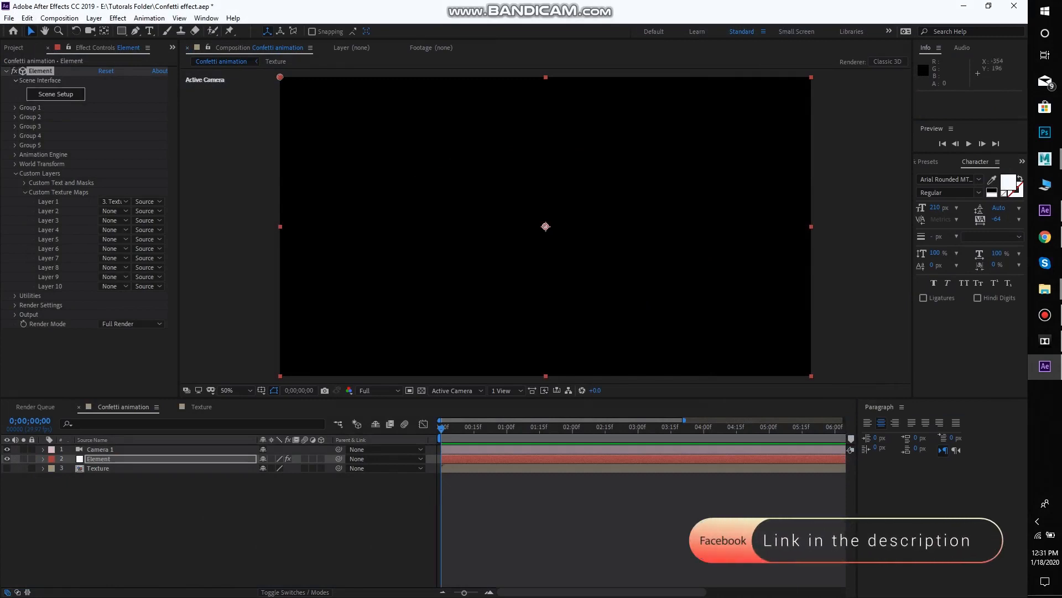
Reopen the Scene Setup, delete the empty Group Folder and accept the scene
left_click(55, 94)
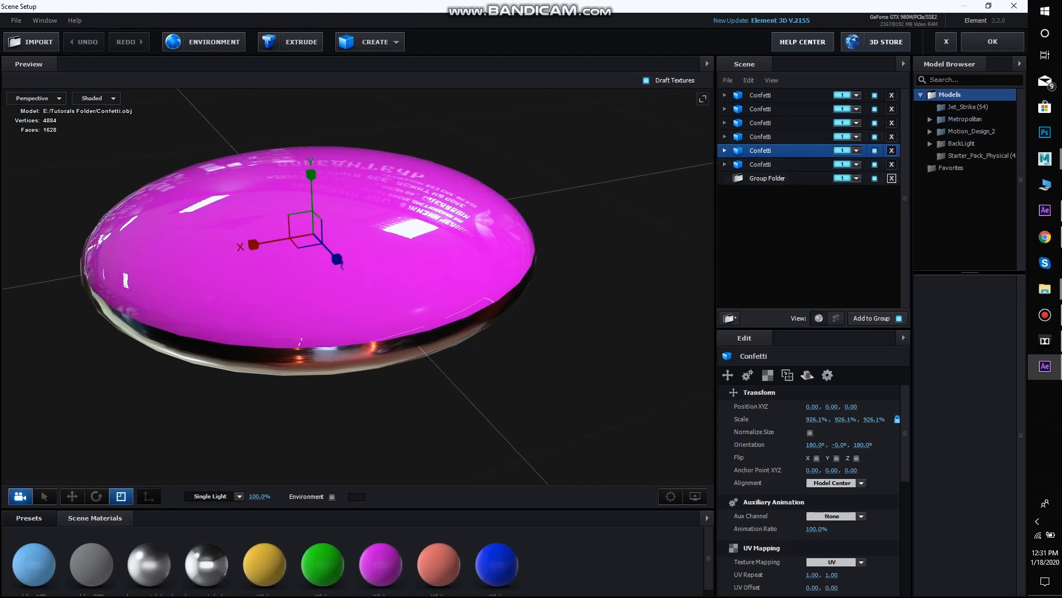
left_click(892, 178)
left_click(993, 42)
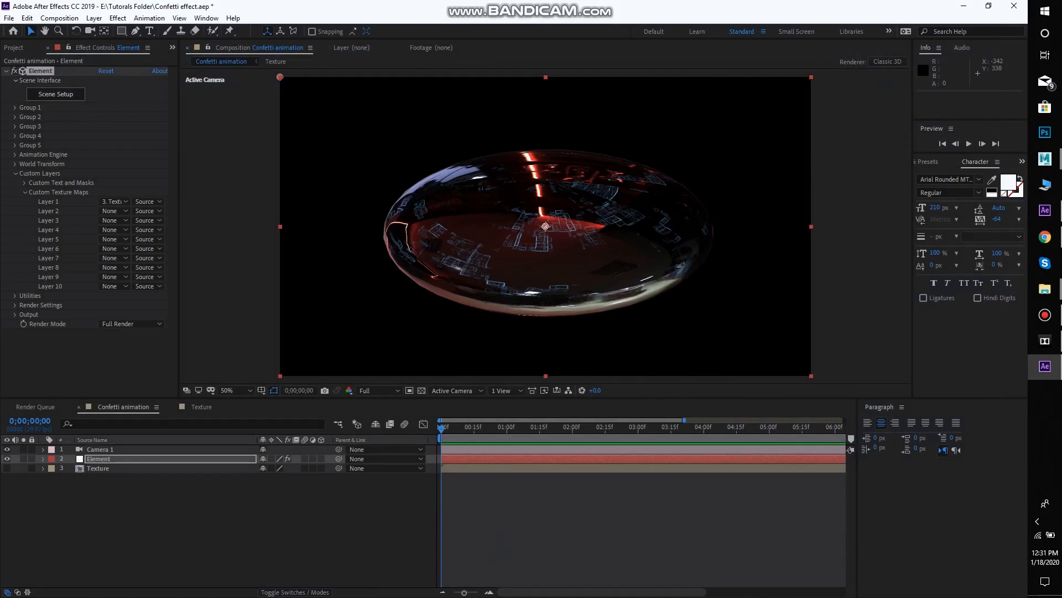
Set the Particle Count in Group 1's Particle Replicator to 40
left_click_drag(573, 182, 512, 448)
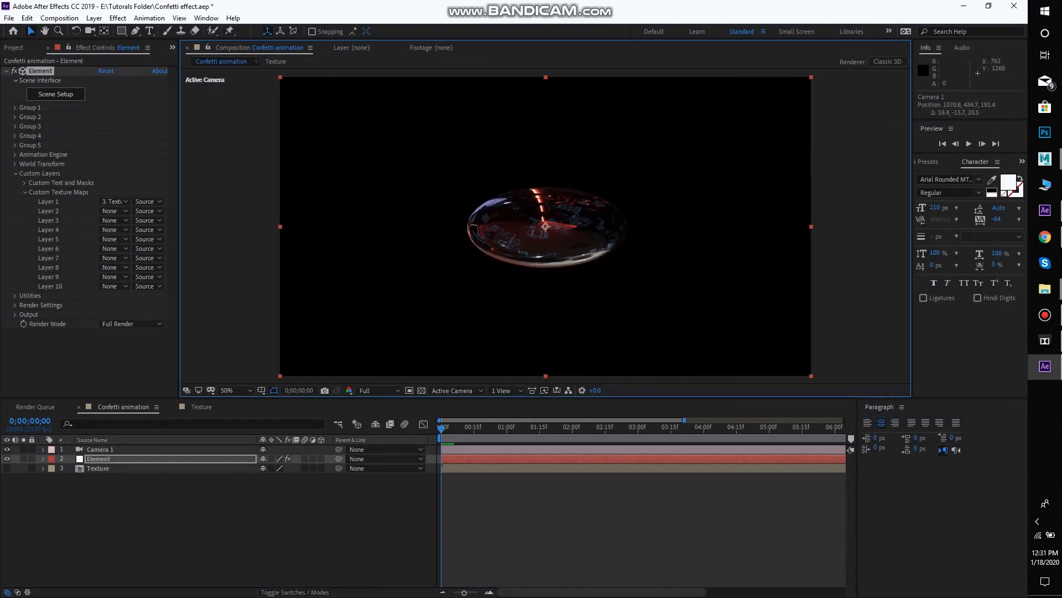
key("c")
left_click_drag(627, 231, 198, 282)
left_click(15, 107)
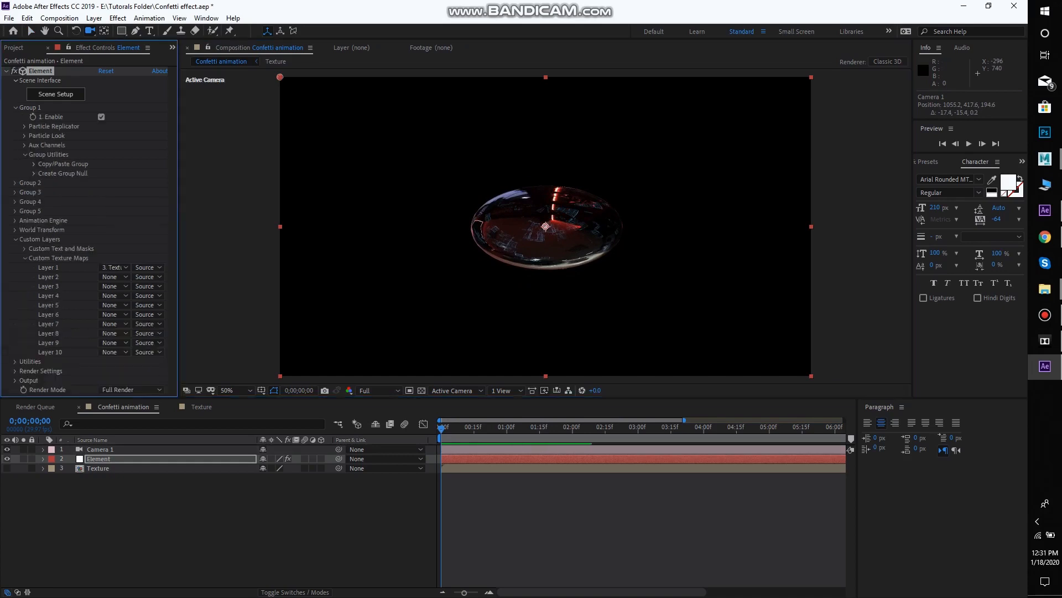
left_click(25, 126)
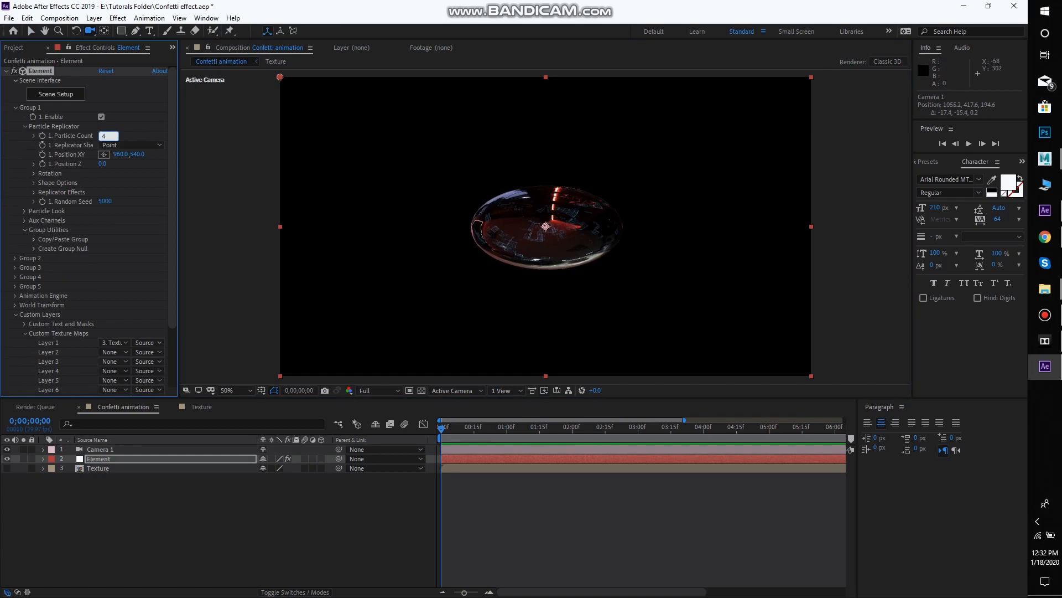
Scatter the Group 1 particles with a Scatter value of 1.9 in the Replicator Effects
left_click(33, 192)
left_click(24, 230)
left_click(43, 202)
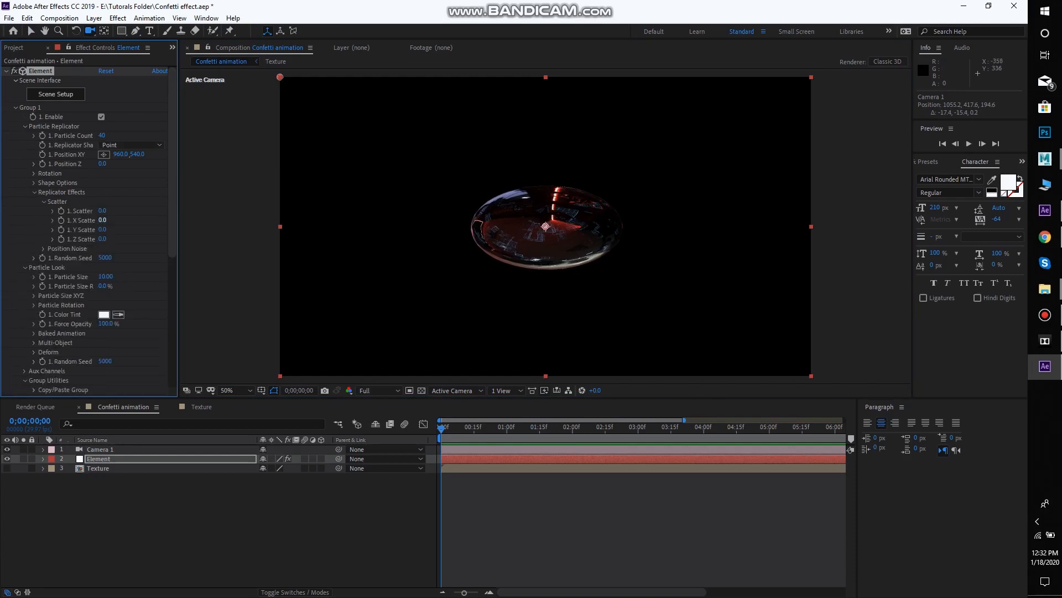
left_click_drag(102, 211, 119, 211)
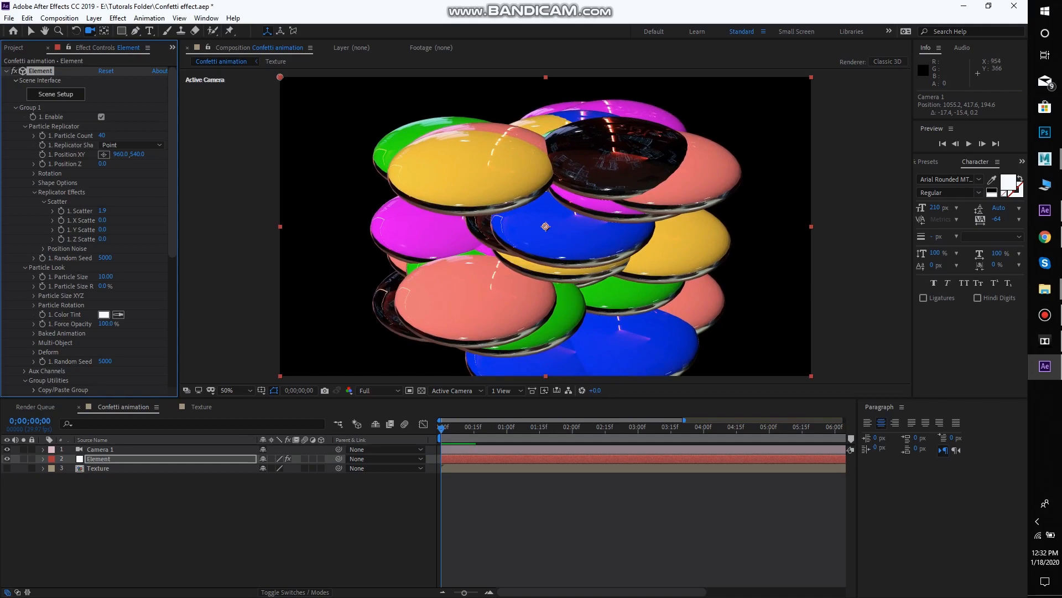
Reduce Group 1's Particle Count to 13
left_click_drag(553, 326, 499, 371)
left_click_drag(101, 135, 87, 136)
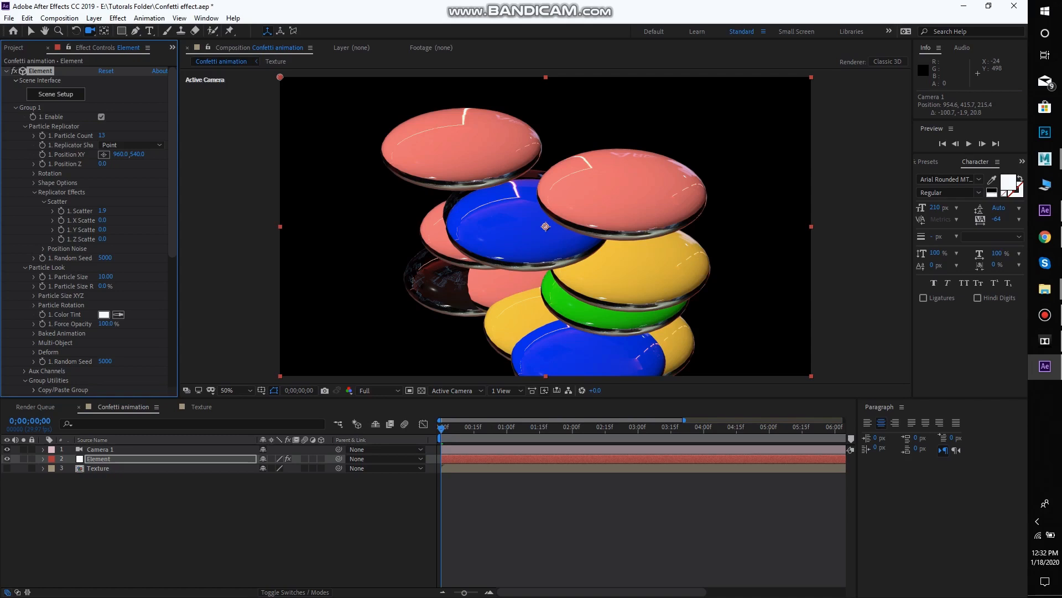
left_click_drag(400, 335, 471, 333)
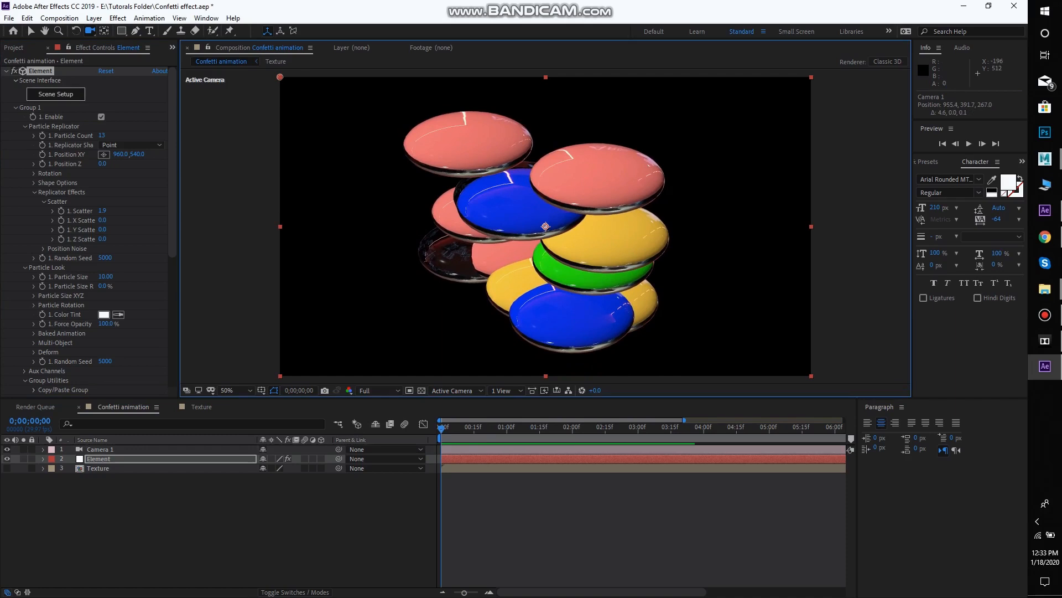
Open the Scene Setup and assign Custom Layer 1 as diffuse texture to the yellow and green Confetti models' White materials
left_click(56, 94)
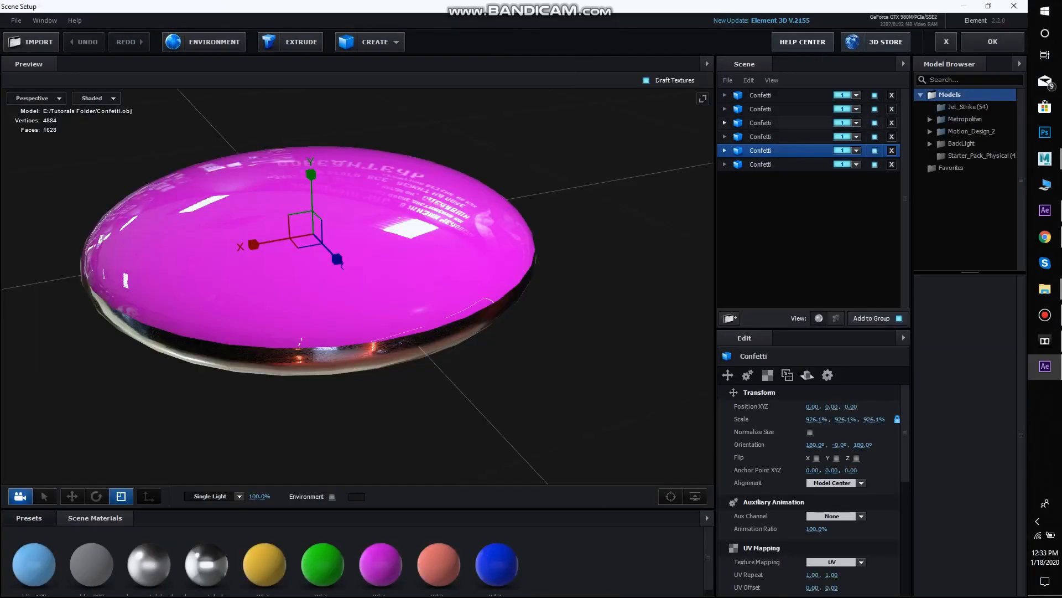
left_click(775, 109)
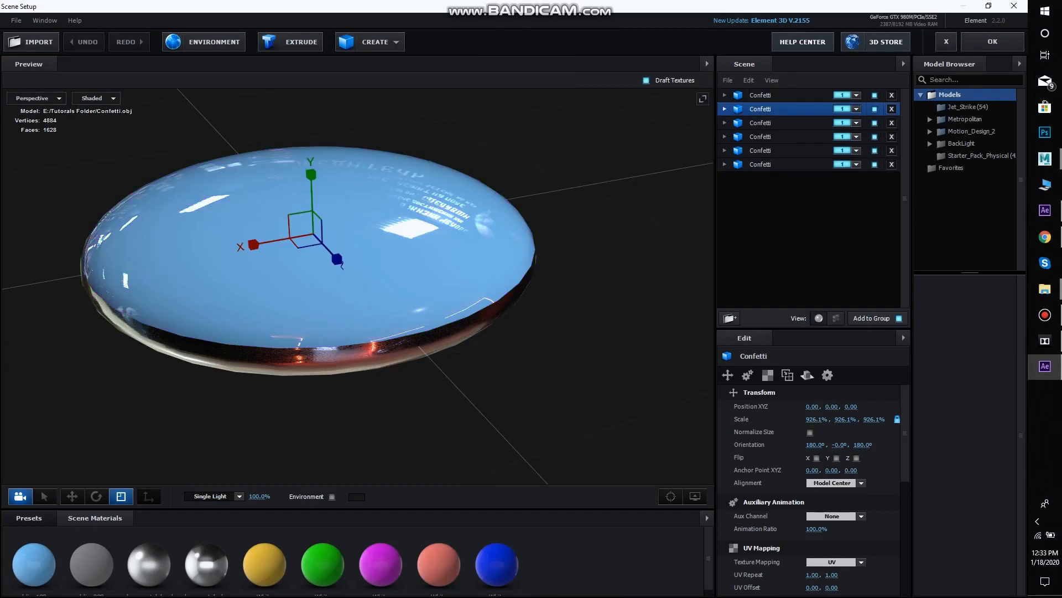
left_click(725, 109)
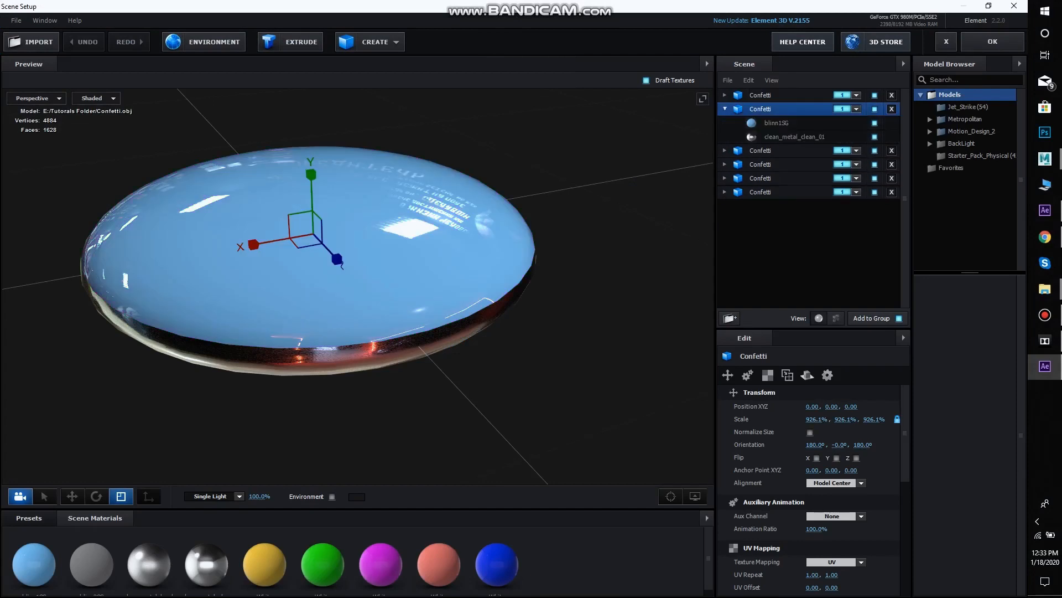
left_click(776, 123)
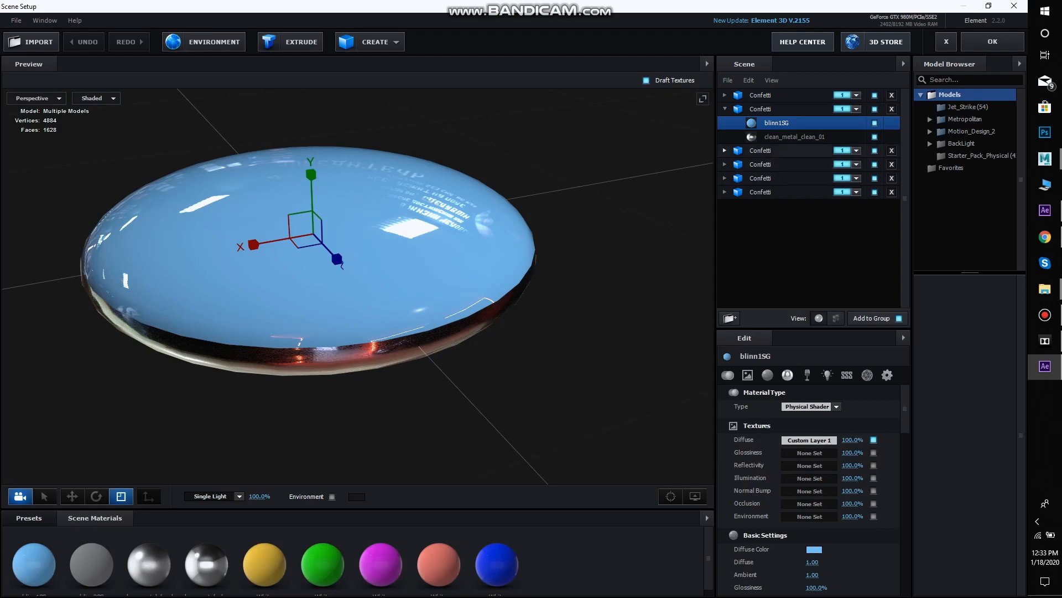
left_click(725, 151)
left_click(773, 165)
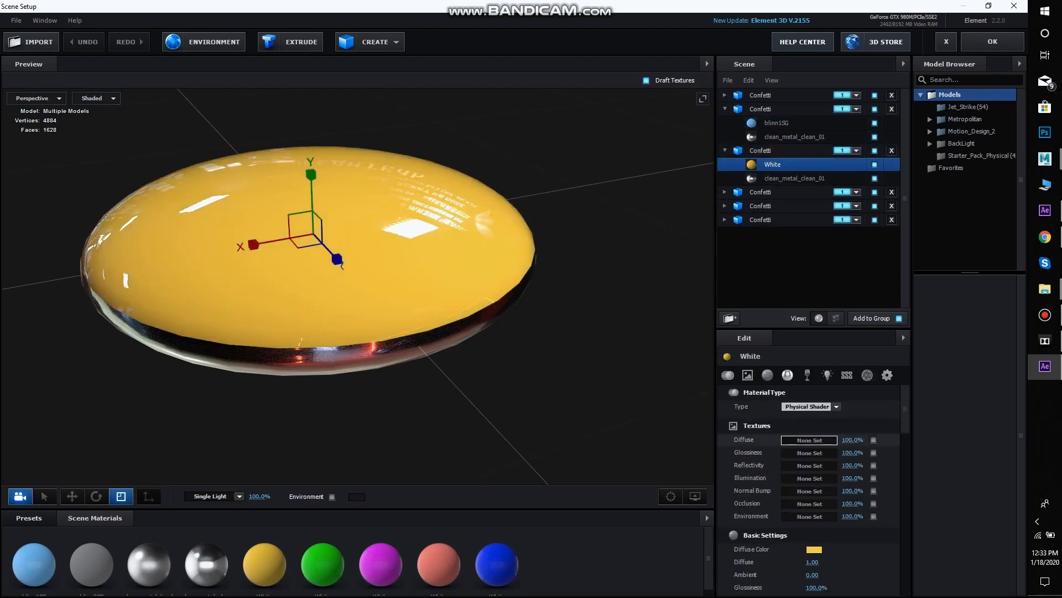
left_click(810, 440)
left_click(807, 373)
left_click(854, 389)
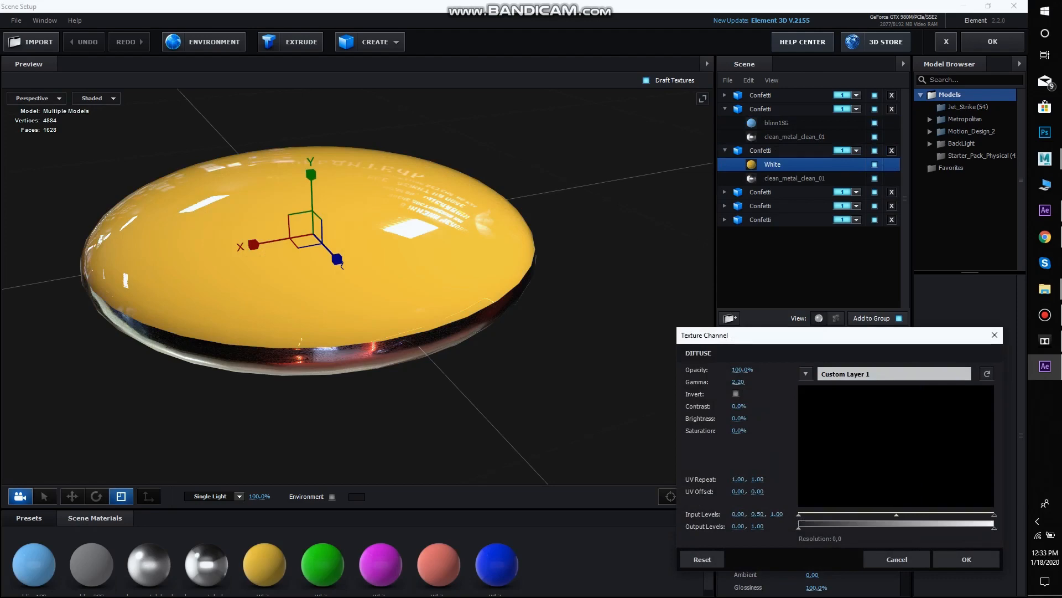
left_click(967, 558)
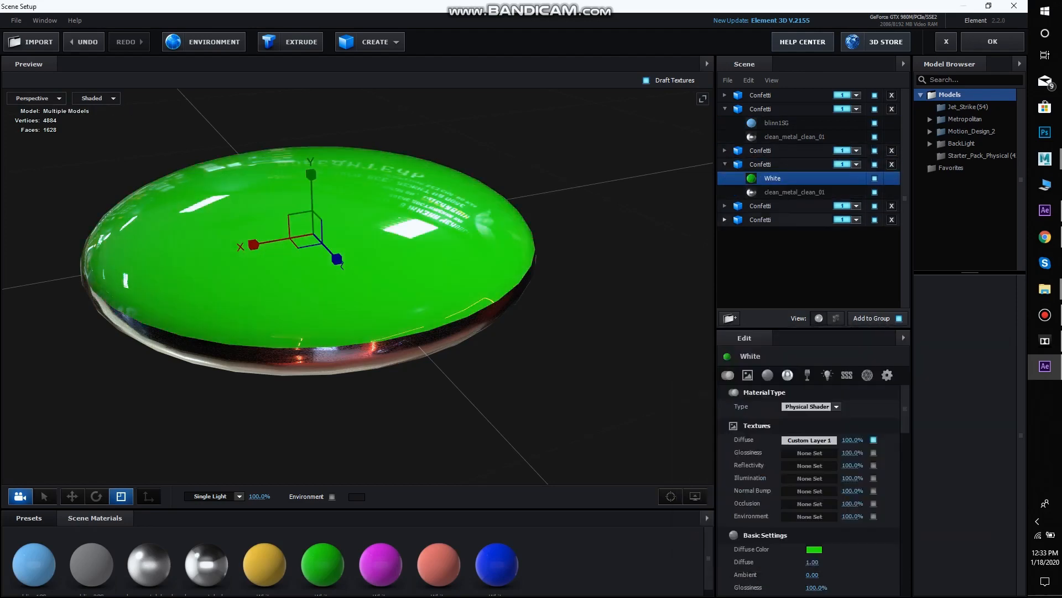
Assign Custom Layer 1 as the diffuse texture of the magenta Confetti model's White material
left_click(725, 206)
left_click(773, 219)
left_click(810, 439)
left_click(806, 374)
left_click(854, 390)
left_click(967, 559)
Assign Custom Layer 1 as diffuse texture to the blue and coral Confetti models' White materials and accept the scene setup
left_click(724, 247)
left_click(772, 261)
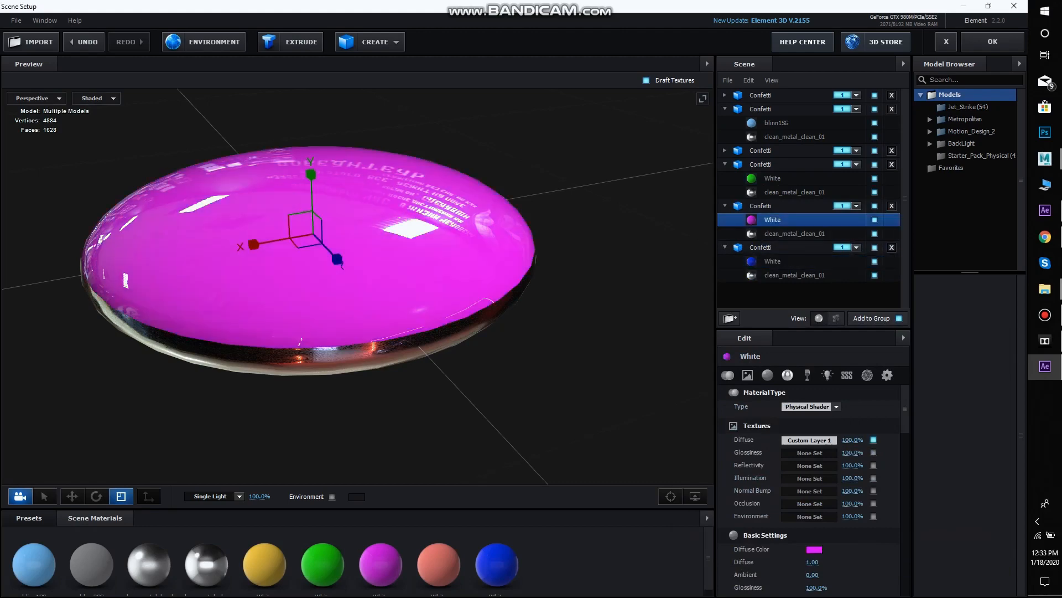
left_click(725, 96)
left_click(772, 109)
left_click(809, 440)
left_click(806, 373)
left_click(854, 389)
left_click(967, 559)
left_click(777, 150)
left_click(992, 41)
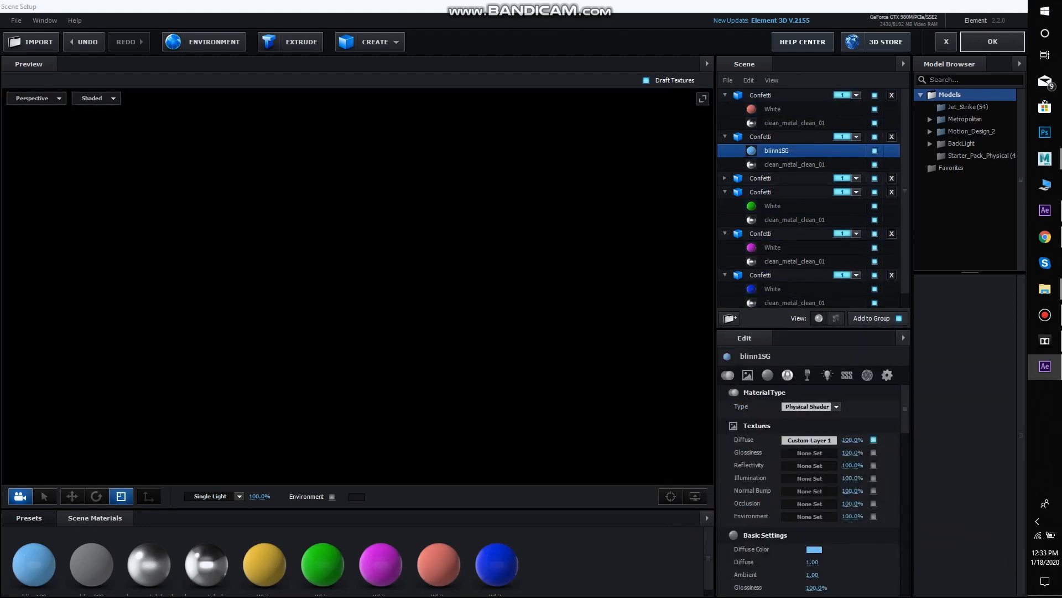
Set Group 1's Scatter to 0 so that all the particles share one position
left_click_drag(615, 232, 618, 289)
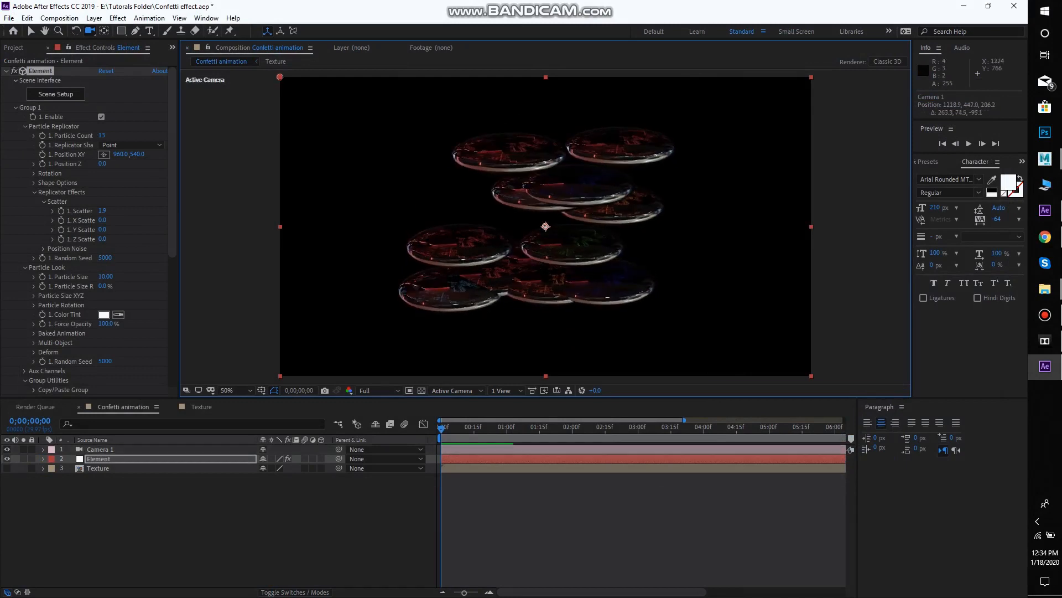
left_click_drag(718, 180, 190, 264)
left_click(102, 210)
type("0")
key("Return")
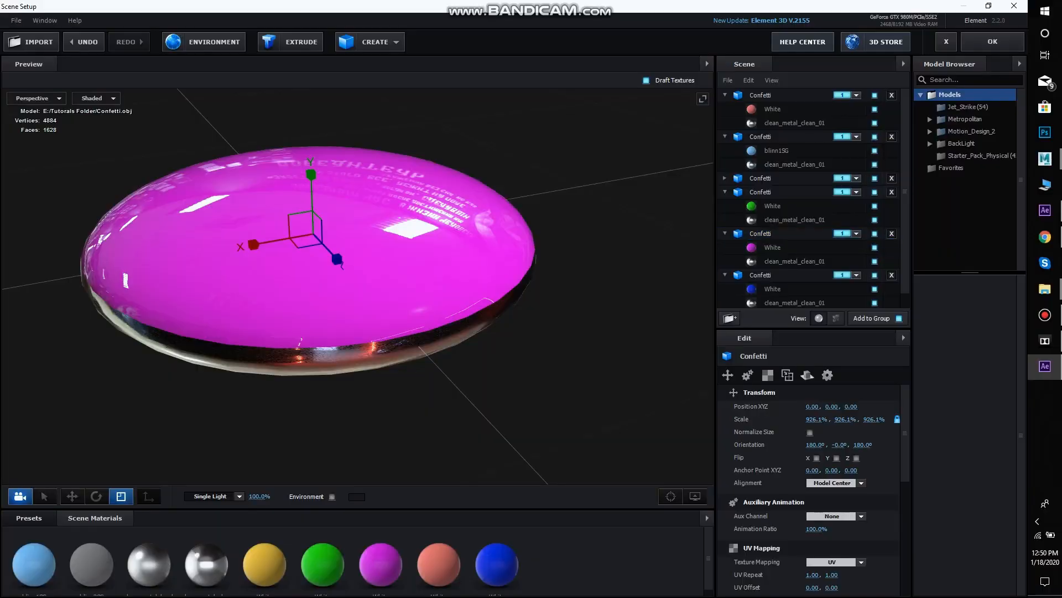
Set the blue Confetti model's Aux Channel to Channel 1 in the Scene Setup
left_click(786, 275)
scroll(836, 464, "down", 3)
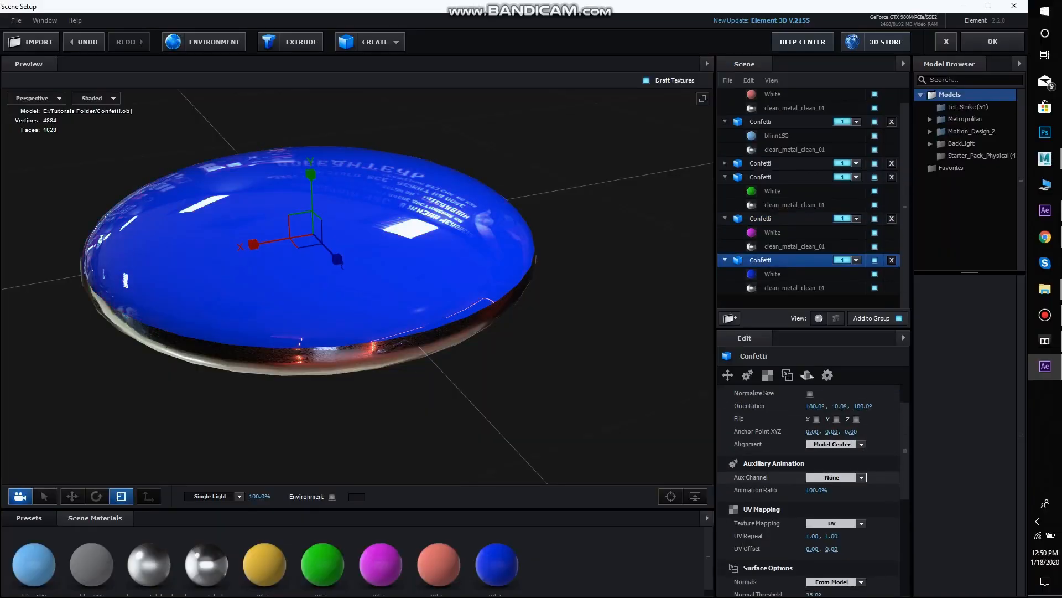
left_click(835, 477)
left_click(846, 363)
scroll(835, 465, "down", 1)
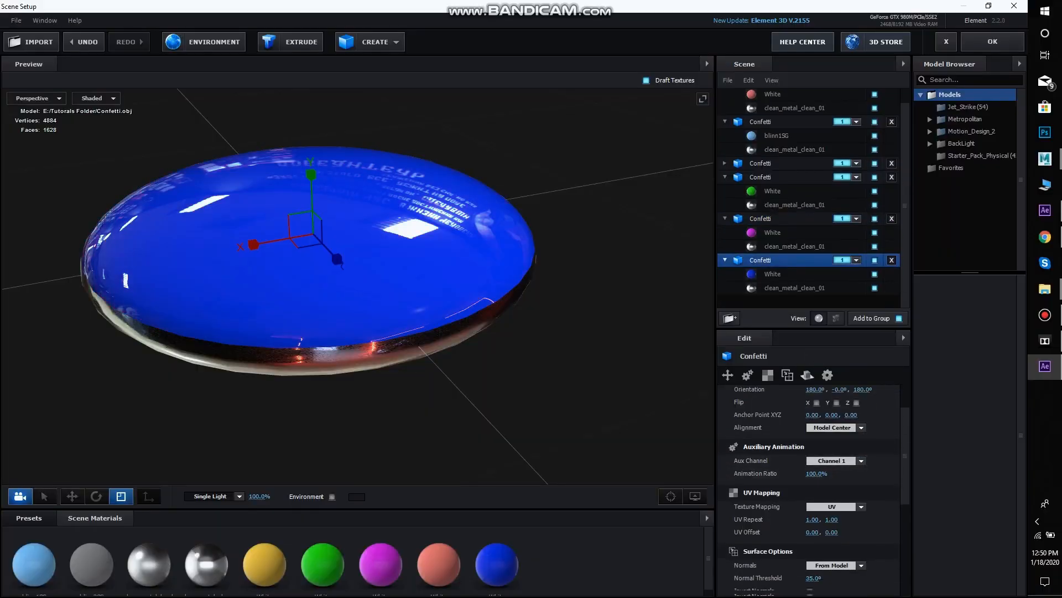
scroll(808, 493, "down", 1)
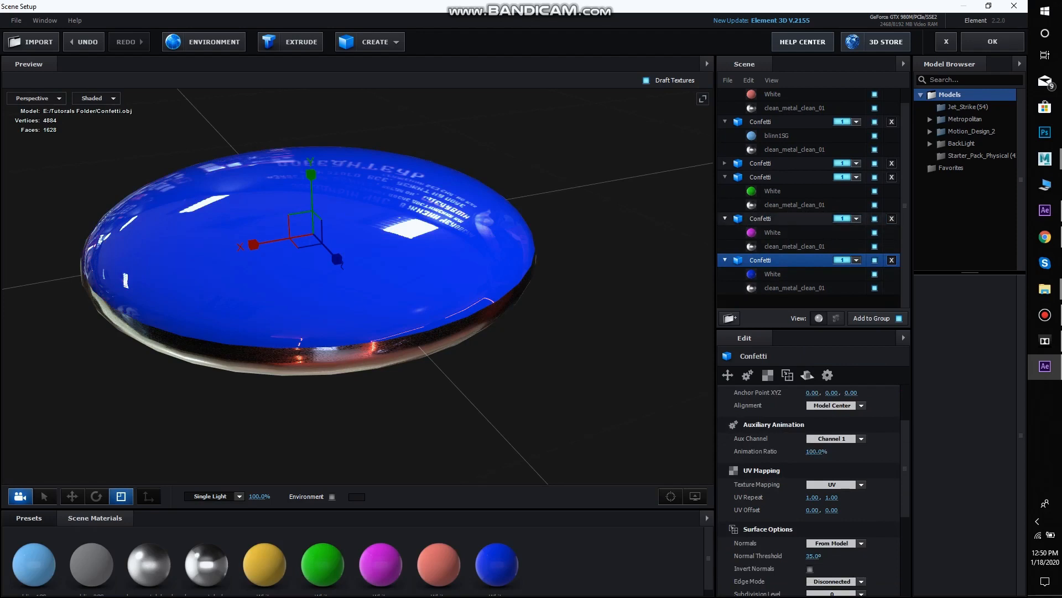
Set the Aux Channel of the remaining Confetti models to Channel 1 and accept the scene setup
left_click(788, 218)
left_click(788, 177)
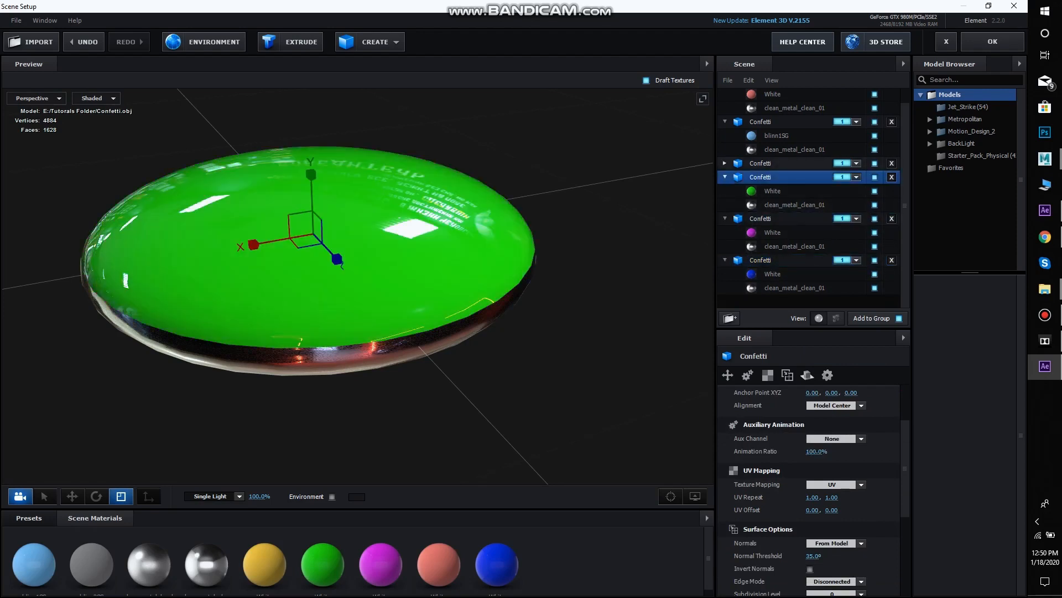
left_click(788, 163)
left_click(789, 177)
left_click(833, 438)
left_click(847, 451)
scroll(807, 193, "up", 1)
left_click(786, 95)
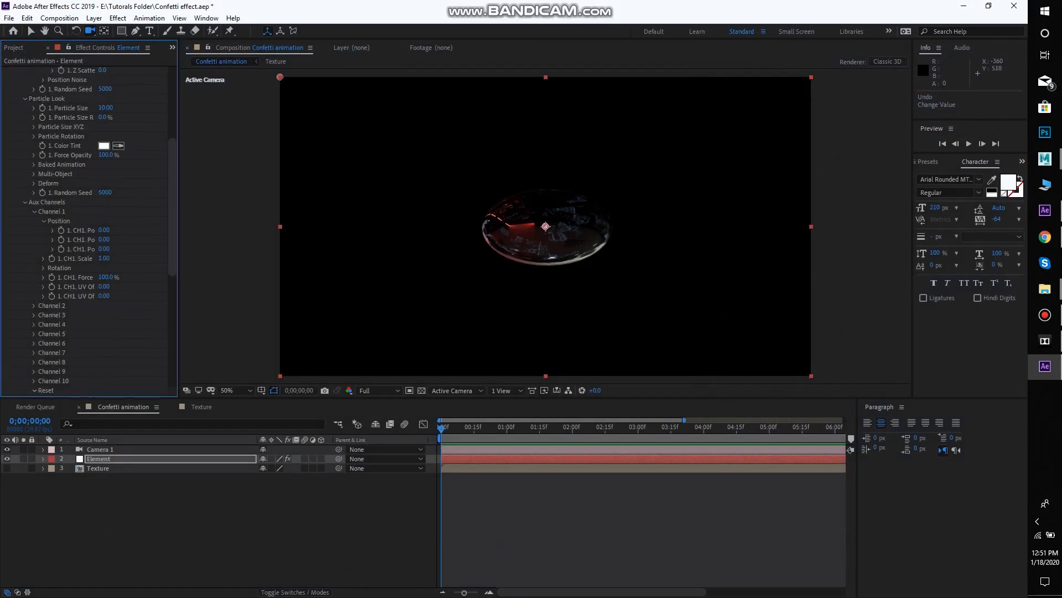
Try shifting Channel 1's UV Offset U to -0.14 and UV Offset V to -0.17, undoing each change
key("Return")
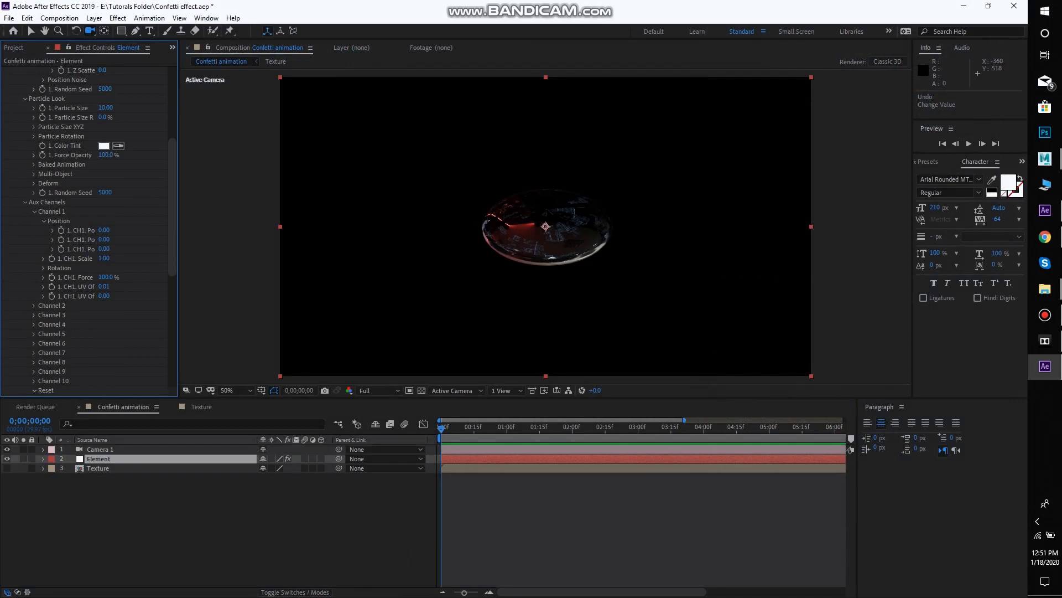
key("Return")
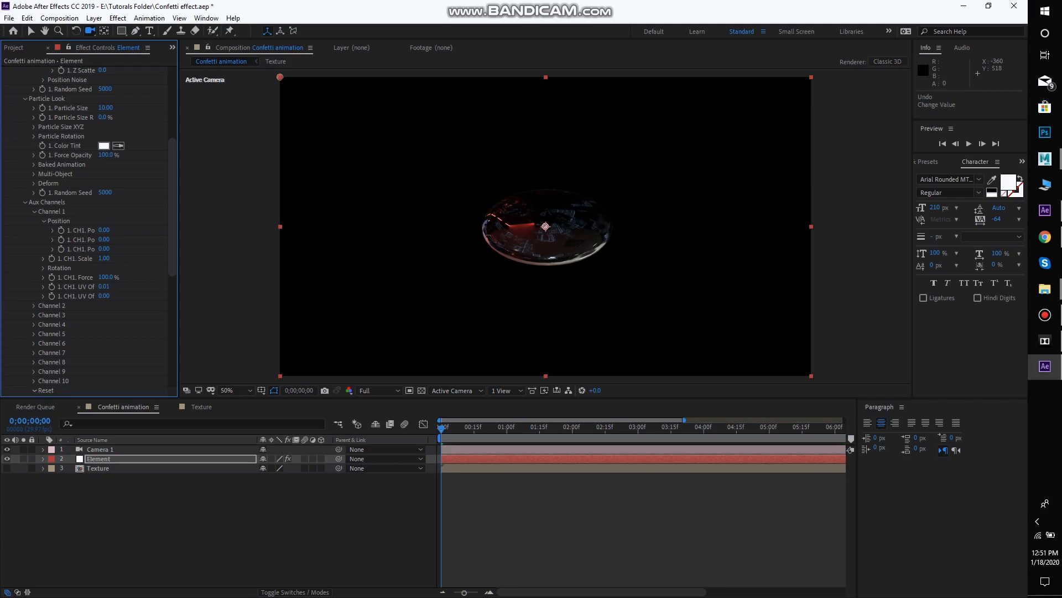
left_click_drag(104, 287, 99, 286)
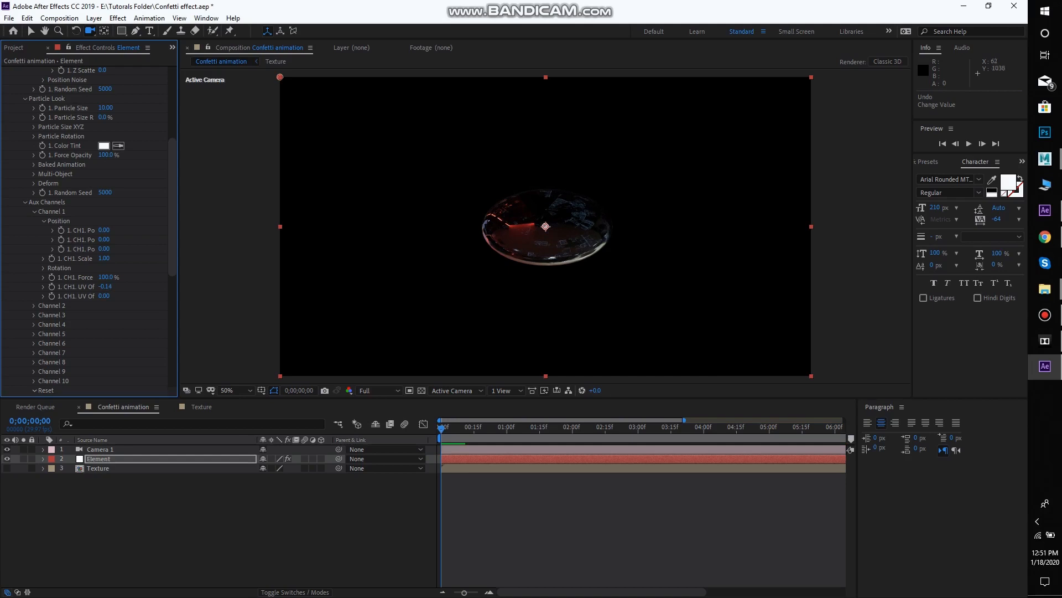
key("ctrl+z")
left_click_drag(104, 296, 101, 296)
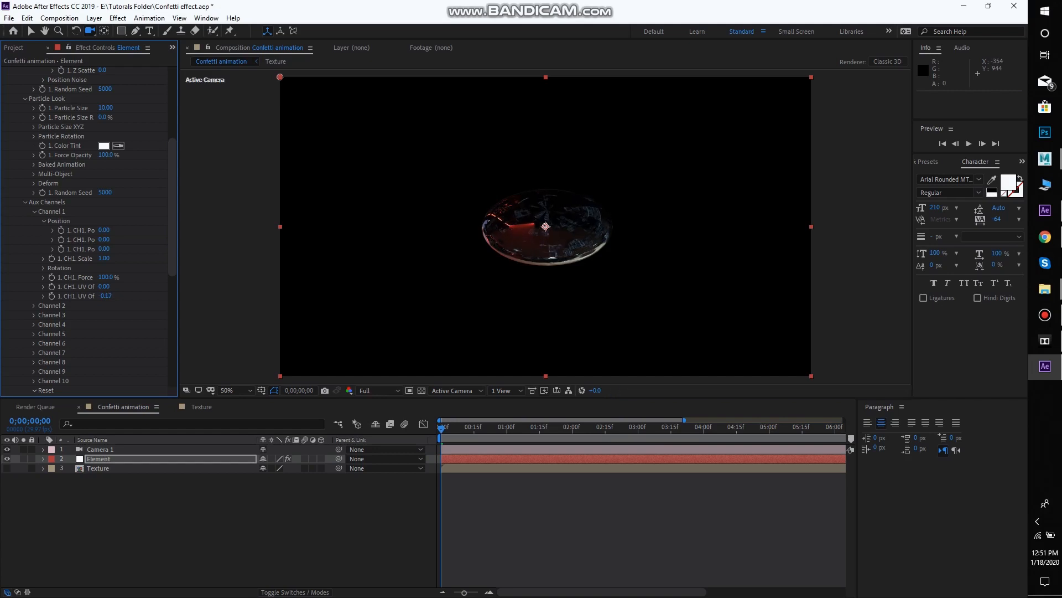
key("ctrl+z")
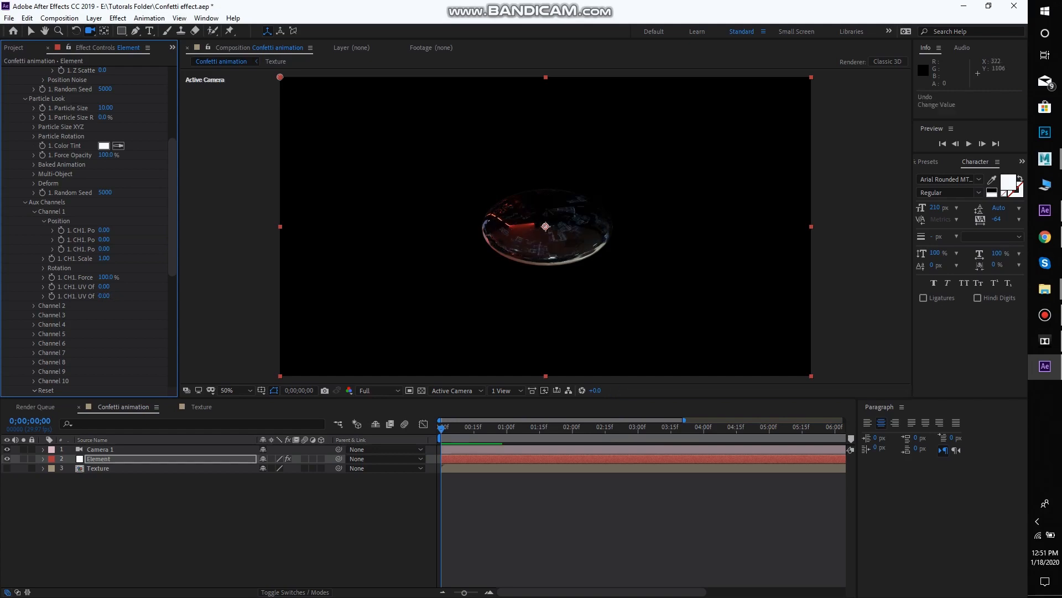
Keyframe Channel 1's UV Offset V at 0.00 on the first frame and reveal the Element layer's keyframed property
left_click(99, 458)
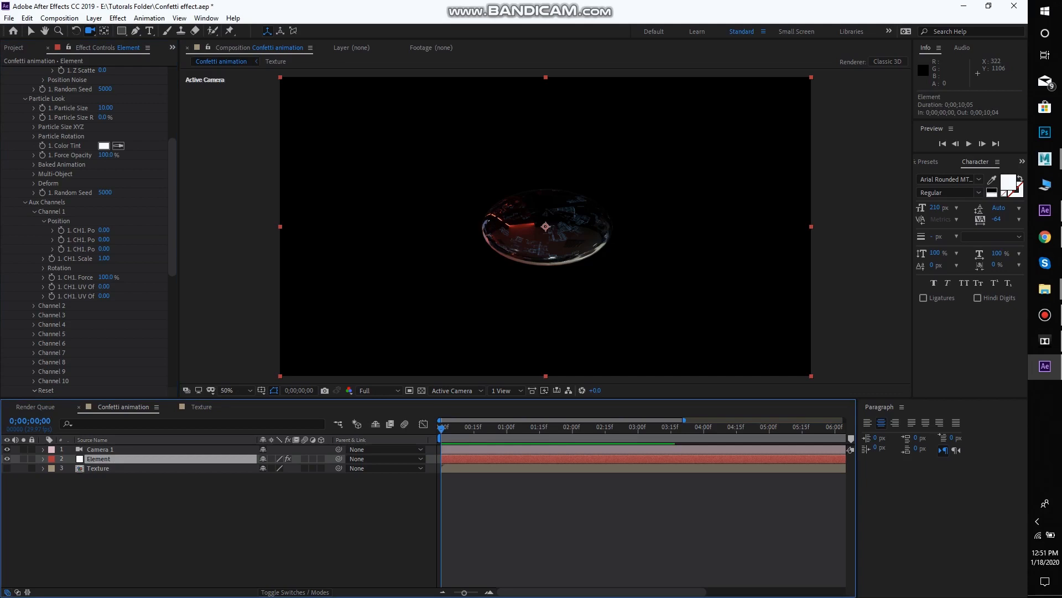
left_click(51, 296)
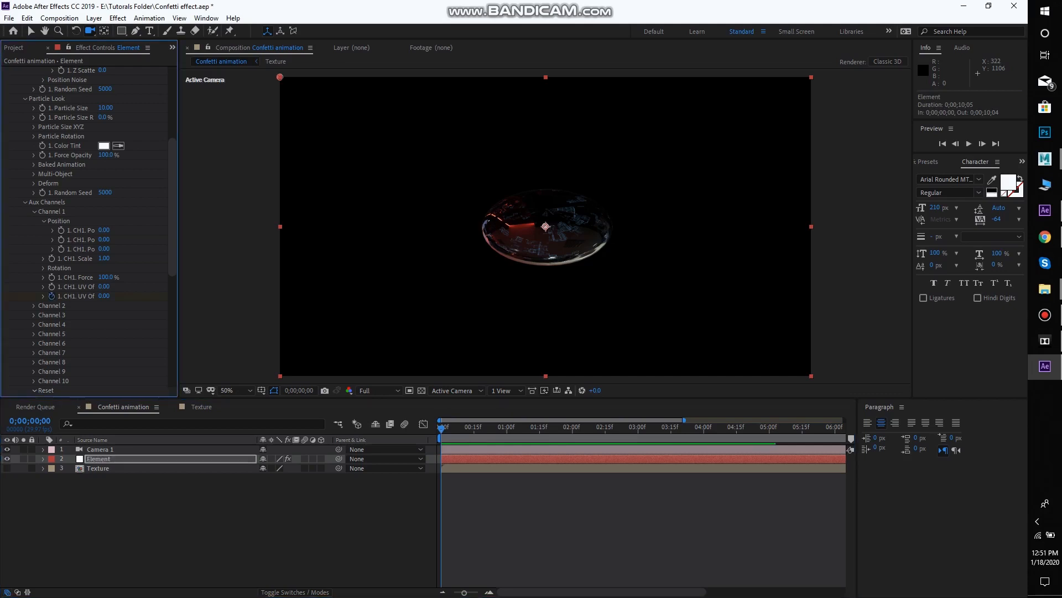
left_click(99, 458)
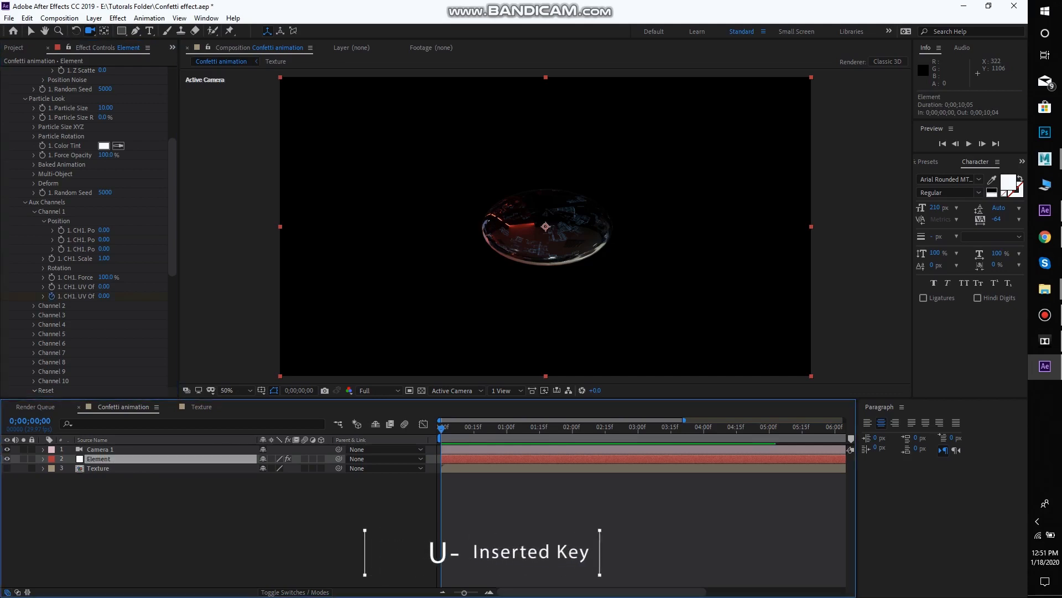
key("u")
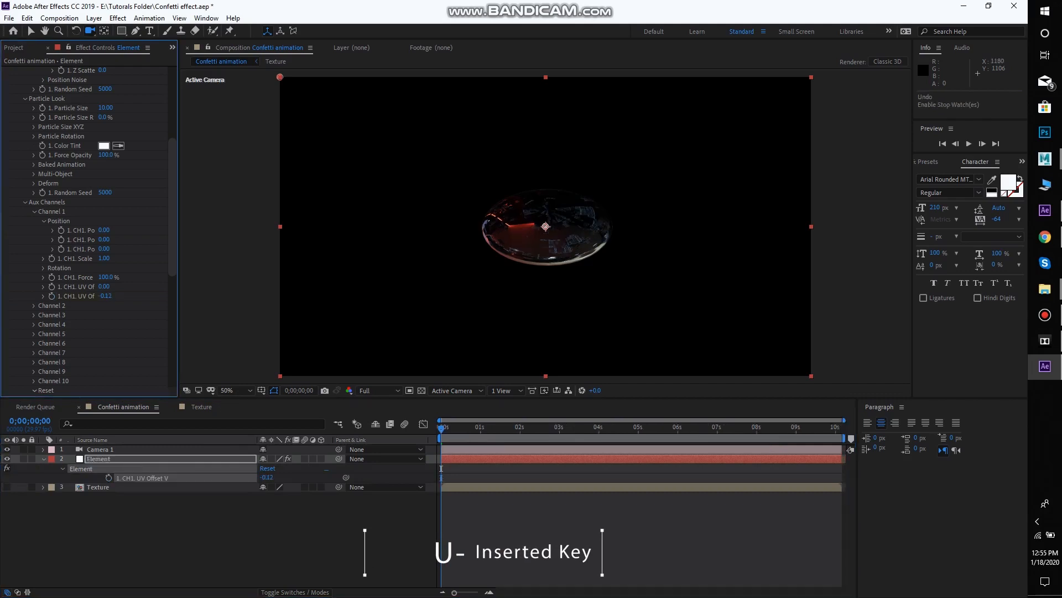
key("ctrl+z")
left_click(51, 296)
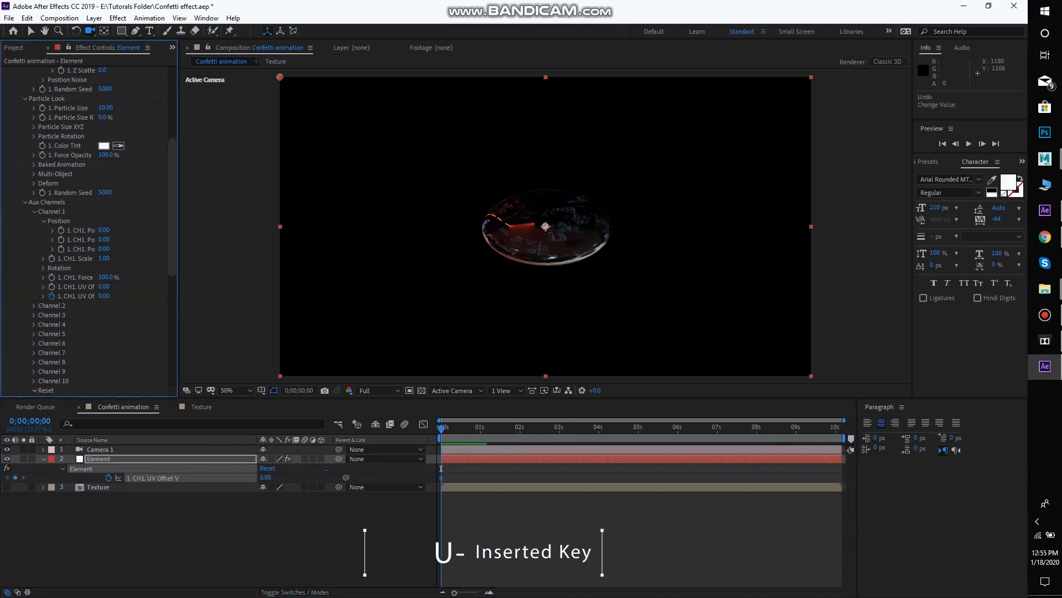
Keyframe Channel 1's UV Offset V at -5.00 on the composition's last frame
key("space")
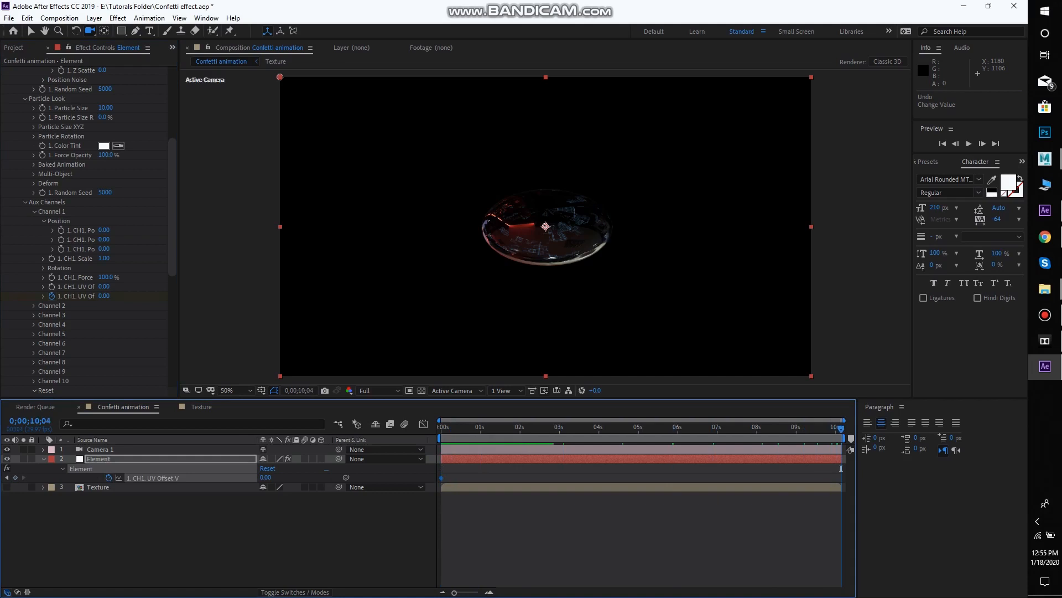
left_click(265, 477)
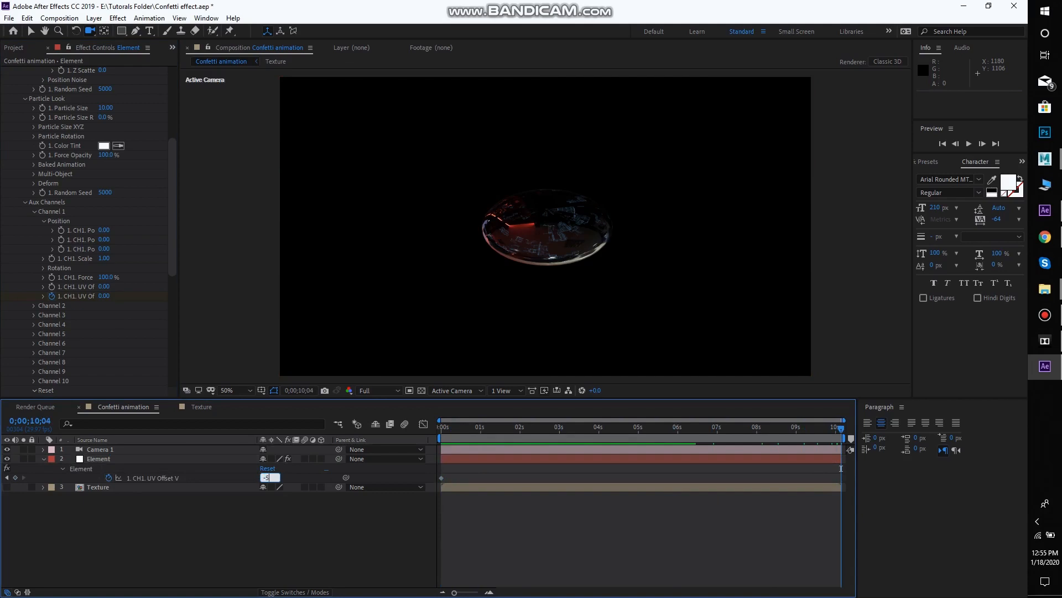
key("Return")
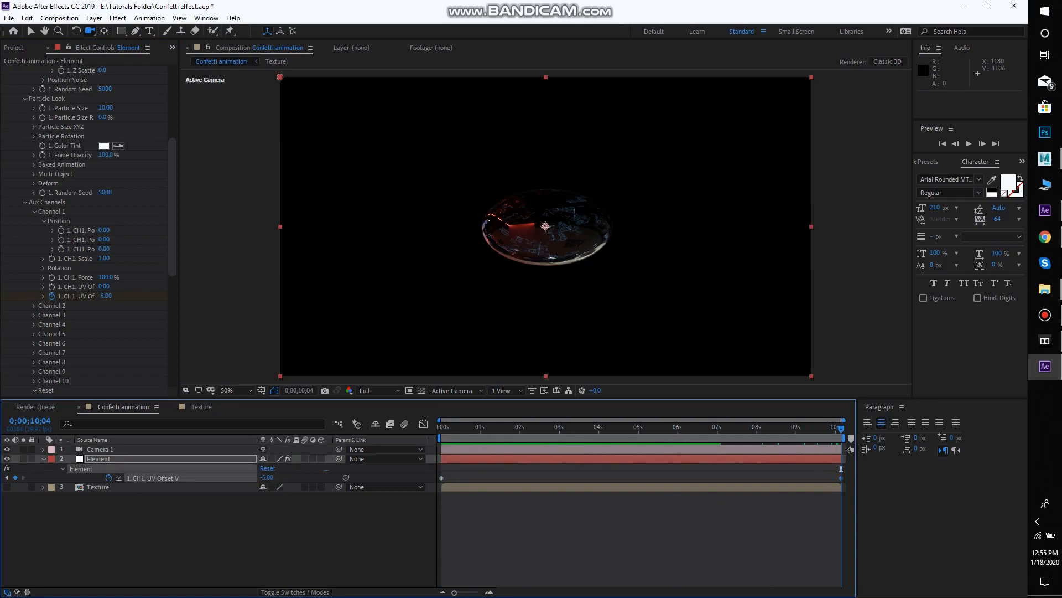
Play the texture animation from the first frame, step through a few frames, and save the project
key("Home")
key("space")
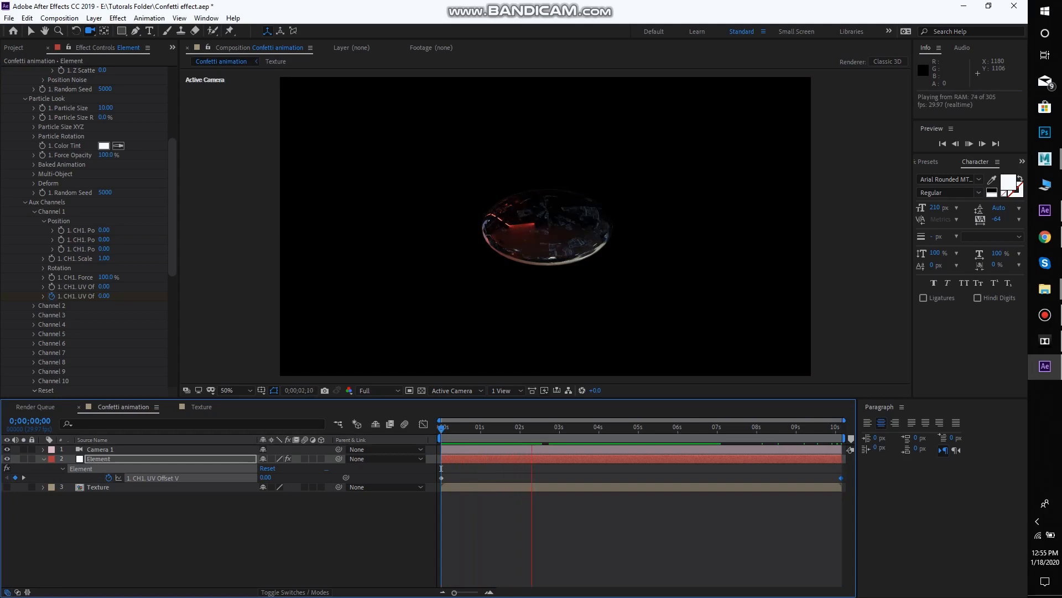
key("space")
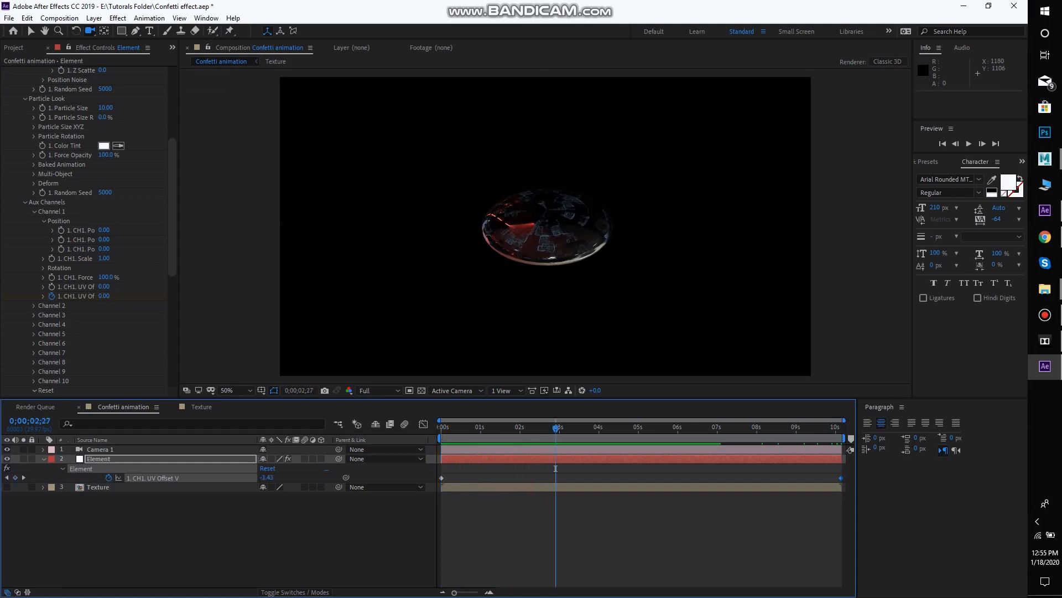
key("Page_Down")
key("Page_Down")
key("Page_Down")
key("Page_Down")
key("Page_Down")
key("Page_Down")
key("Page_Down")
key("Page_Down")
key("Page_Down")
key("Page_Down")
key("Page_Down")
key("Page_Down")
key("Page_Down")
key("Page_Down")
key("Page_Down")
key("Page_Down")
key("Page_Down")
key("Page_Down")
key("Page_Down")
key("Page_Down")
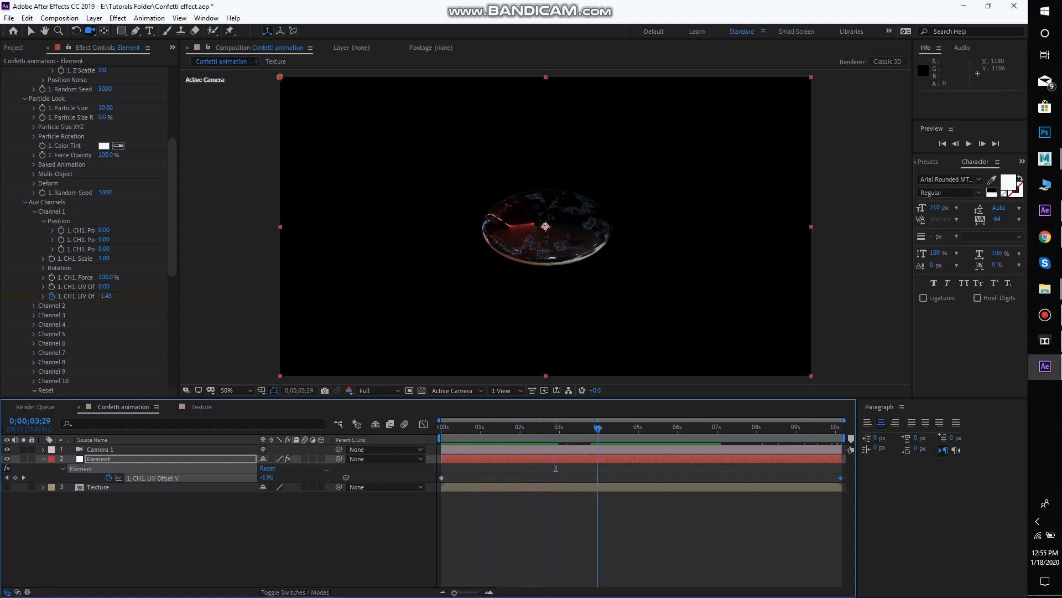
key("Home")
key("ctrl+s")
In the Scene Setup, make the red Confetti's White material illuminate with its diffuse color at 310% intensity
scroll(89, 226, "up", 5)
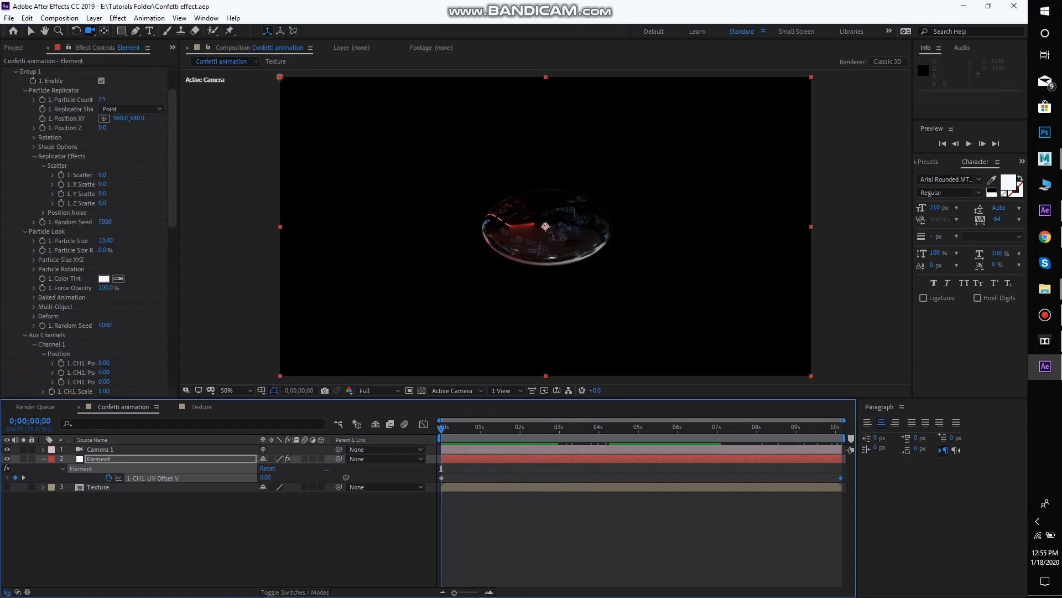
left_click(55, 94)
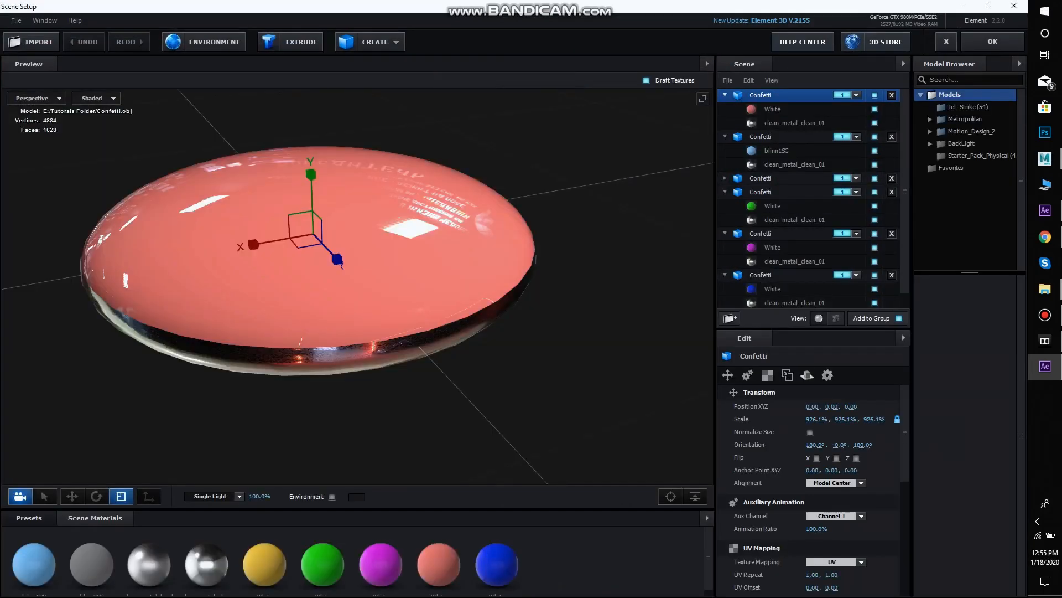
scroll(357, 286, "up", 2)
left_click_drag(357, 287, 380, 270)
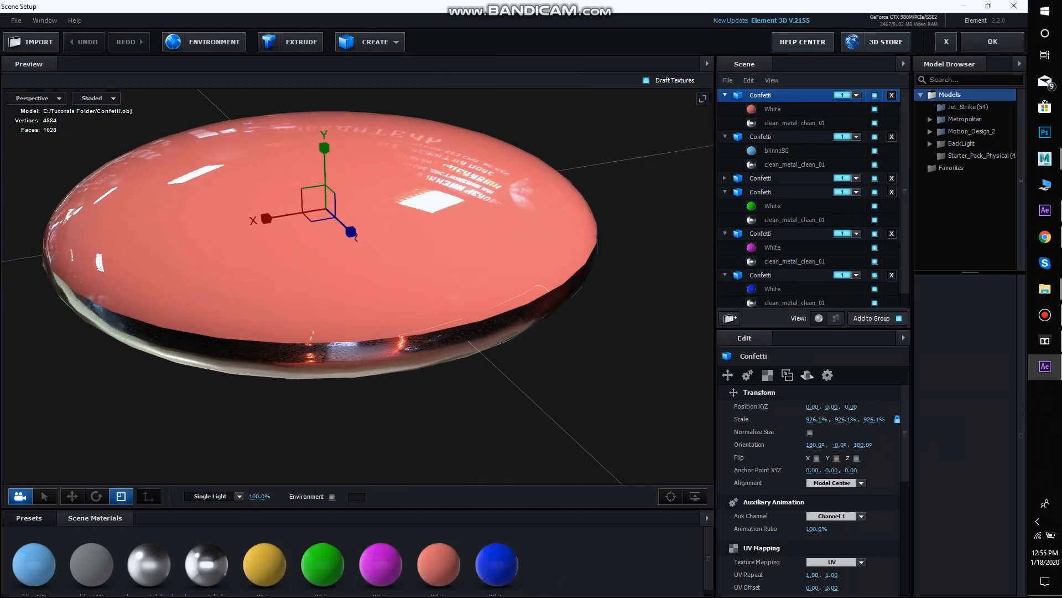
scroll(380, 270, "down", 4)
left_click(772, 109)
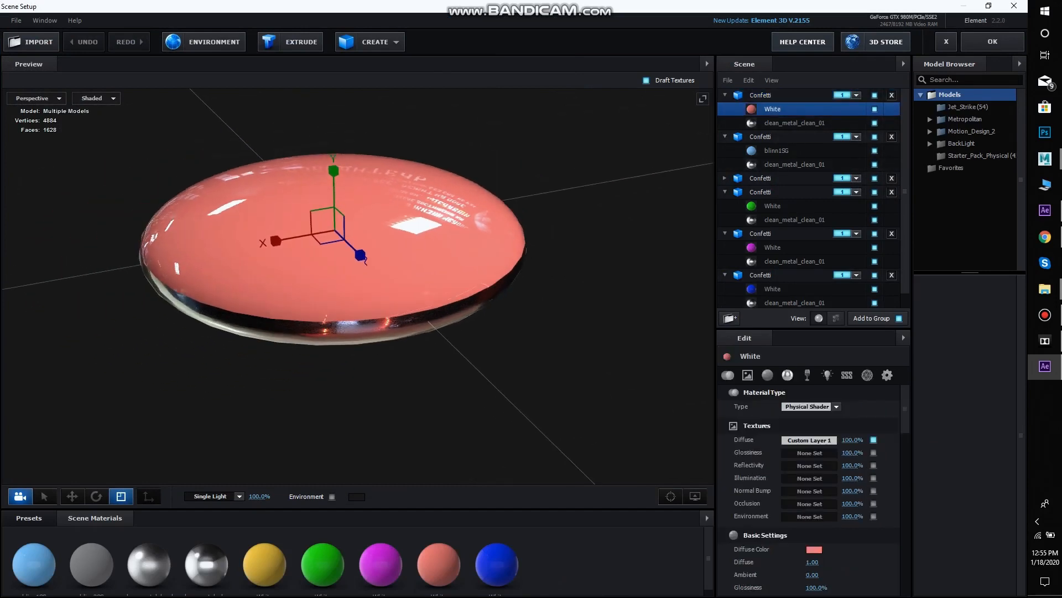
scroll(814, 487, "down", 6)
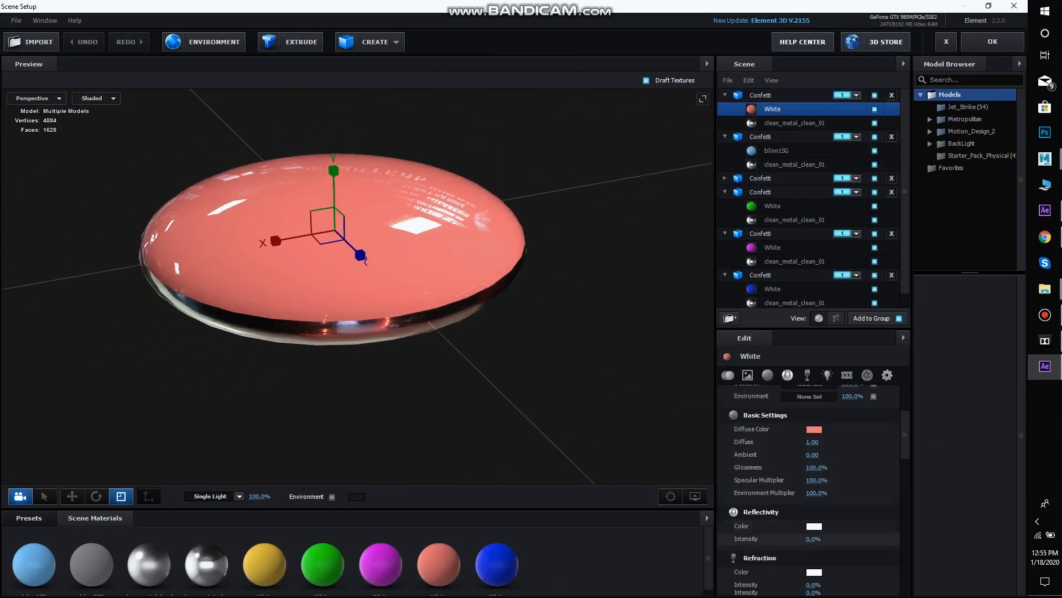
scroll(808, 489, "down", 3)
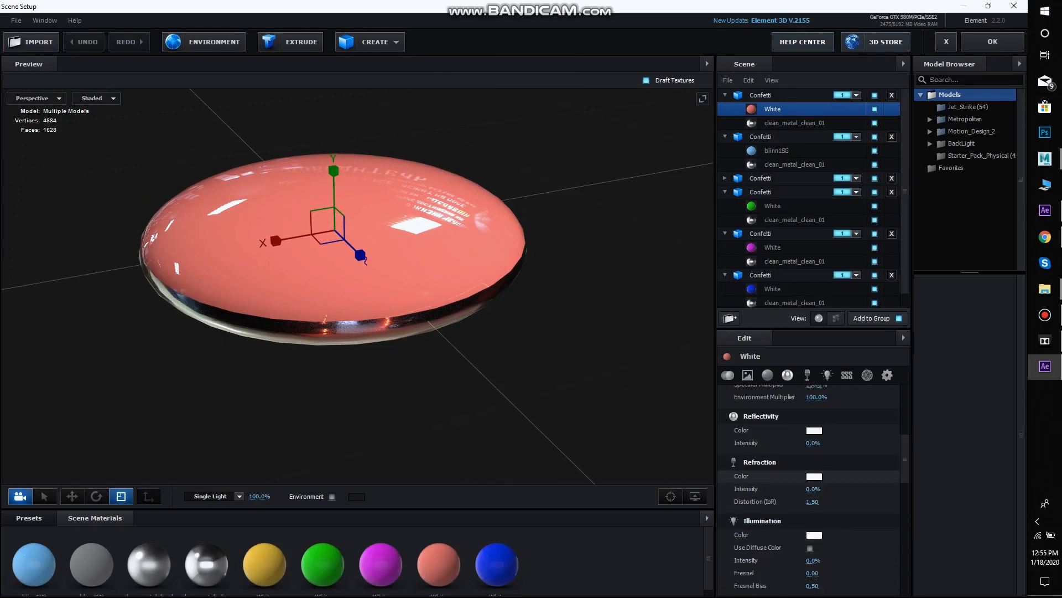
left_click(810, 492)
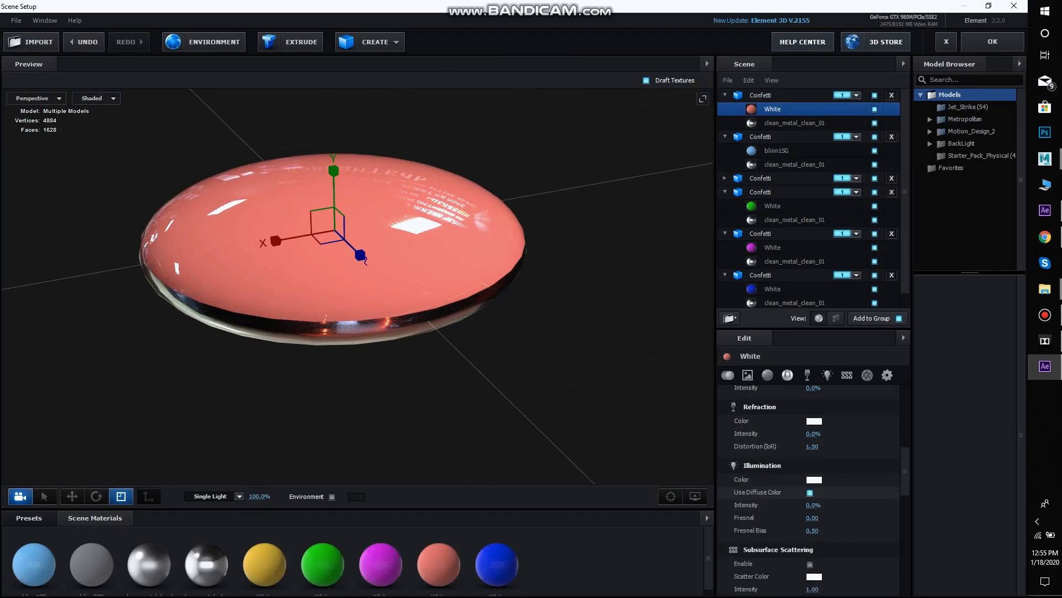
left_click(813, 506)
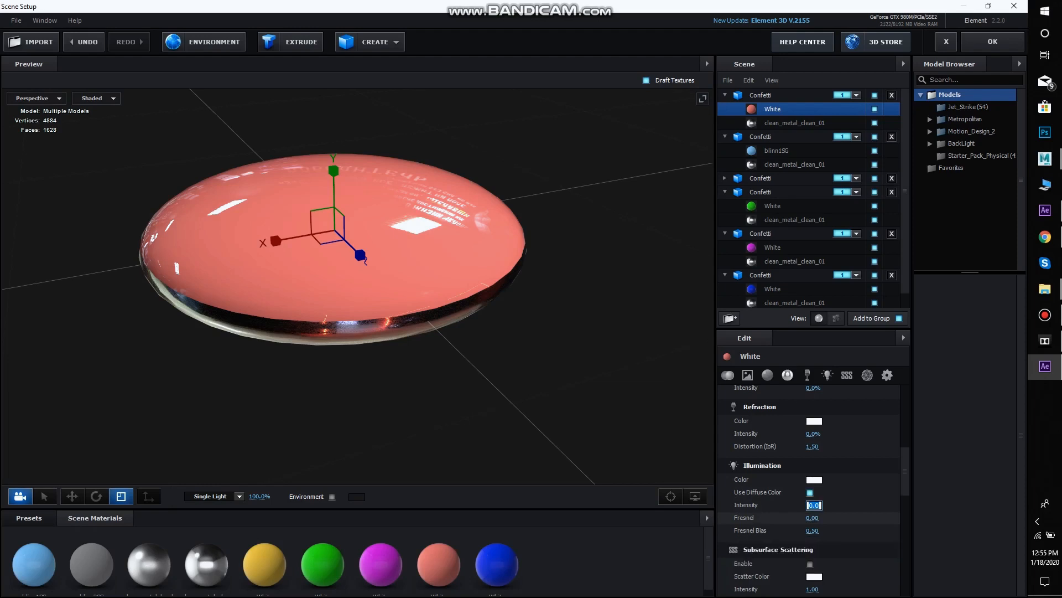
type("310")
key("Return")
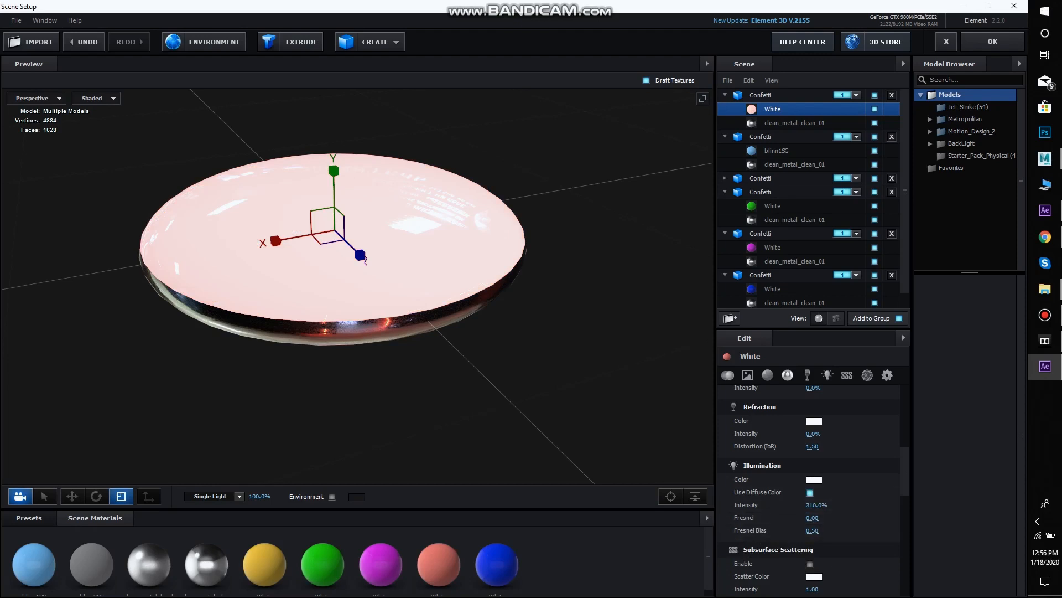
Set the light-blue Confetti's blinn1SG material to use its diffuse color for illumination at 310% intensity
left_click(776, 151)
left_click(814, 505)
type("310")
key("Return")
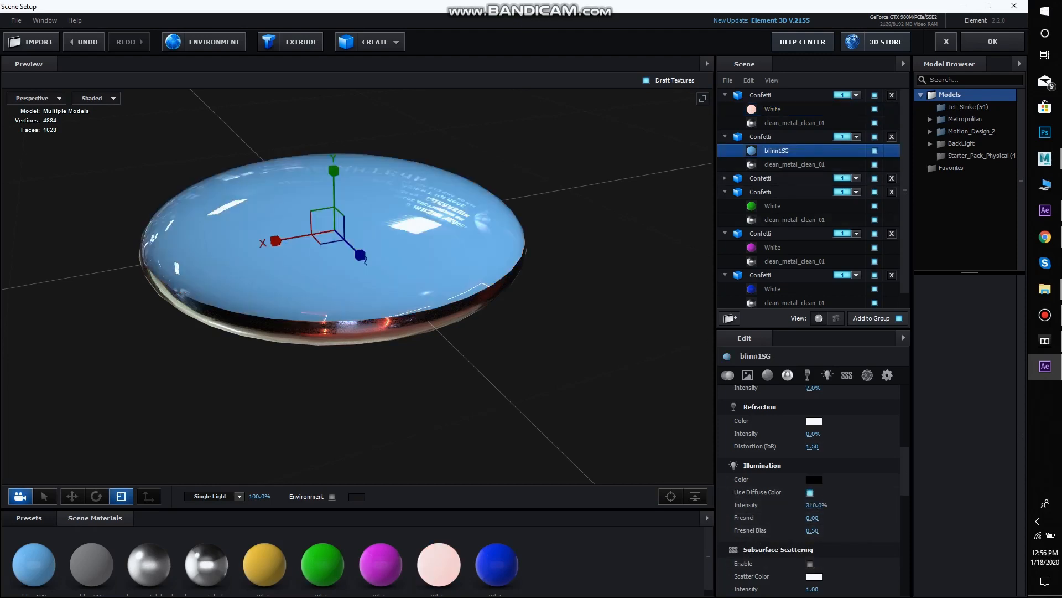
Set the illumination intensity of the yellow and green Confetti materials to 310%
left_click(725, 178)
left_click(772, 192)
left_click(814, 504)
type("310")
key("Return")
left_click(773, 234)
left_click(814, 505)
type("310")
key("Return")
Set the illumination intensity of the magenta and dark-blue Confetti materials to 310%
scroll(780, 233, "down", 2)
left_click(773, 232)
left_click(814, 505)
type("310")
left_click(773, 274)
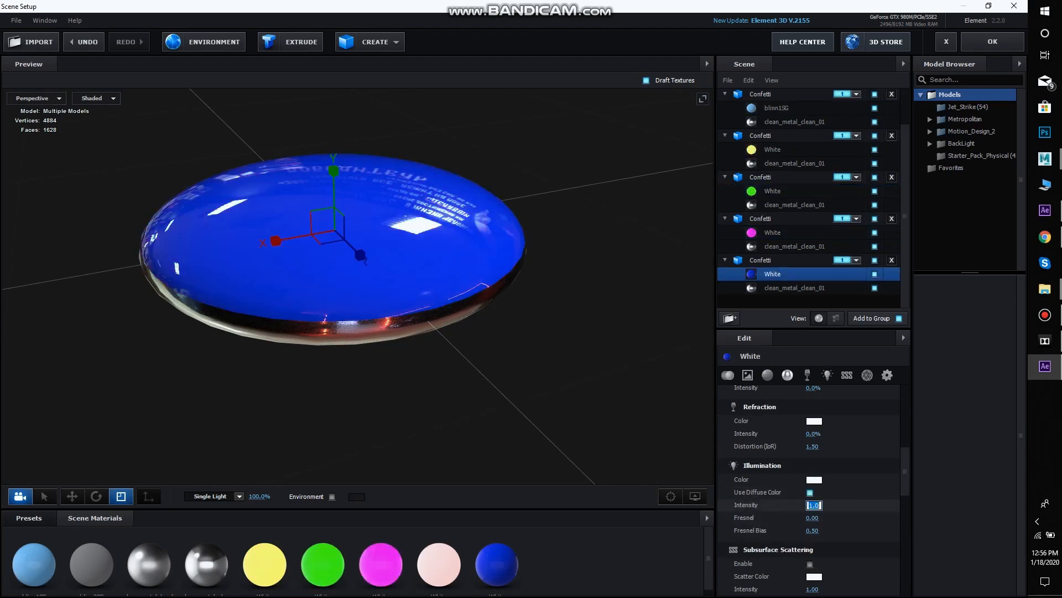
left_click(814, 505)
type("310")
key("Return")
Give the light-blue Confetti's blinn1SG material a light illumination color and accept the scene setup
scroll(781, 233, "up", 2)
left_click(776, 151)
left_click(814, 480)
left_click(901, 559)
scroll(819, 504, "up", 7)
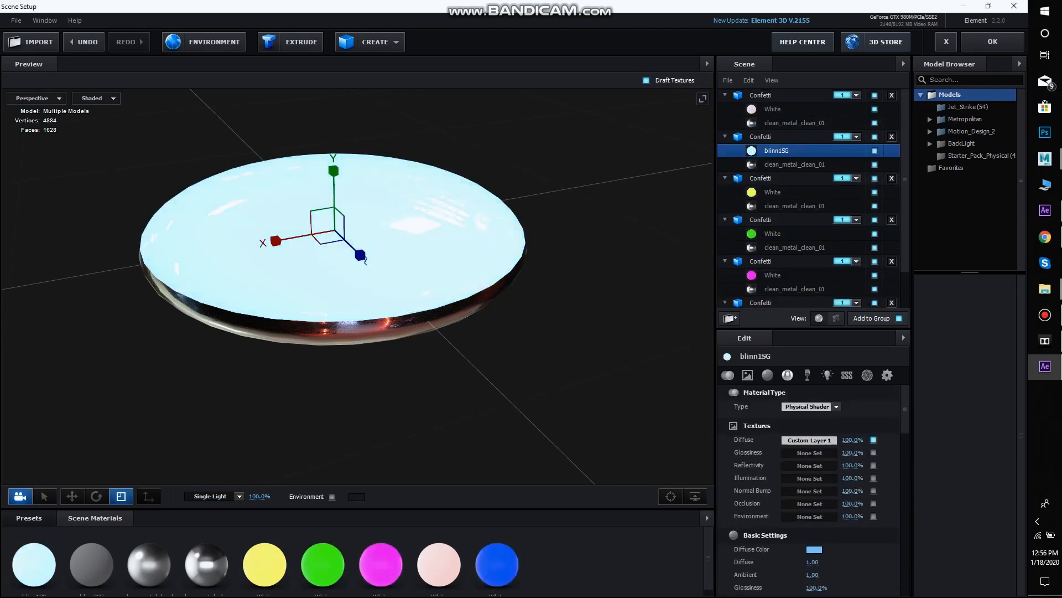
left_click(993, 42)
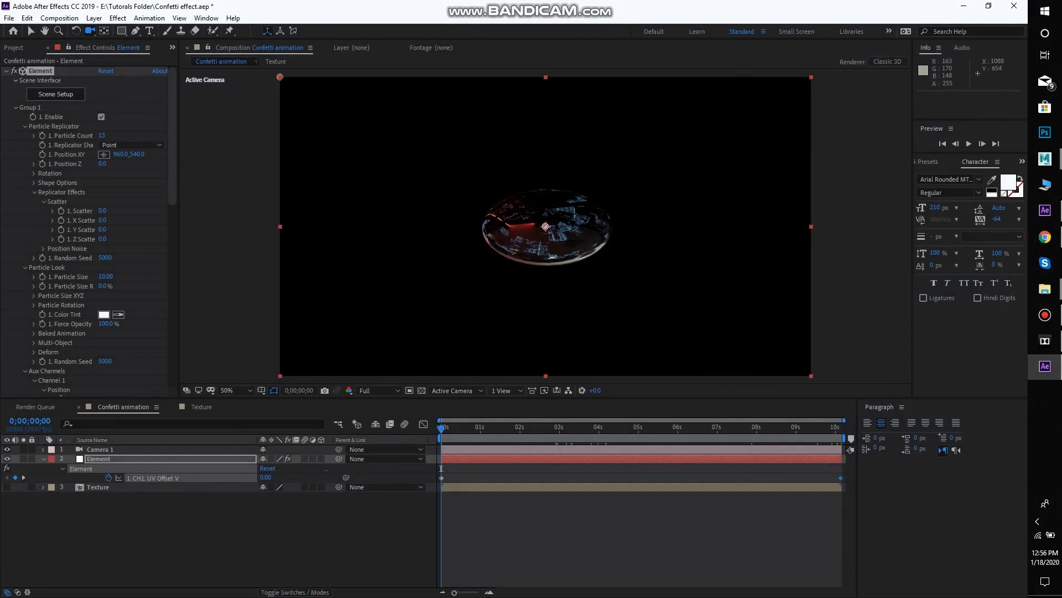
Inspect the brighter disc up close and set the Element effect's Render Mode to Preview
key("v")
scroll(579, 231, "up", 2)
scroll(579, 231, "down", 1)
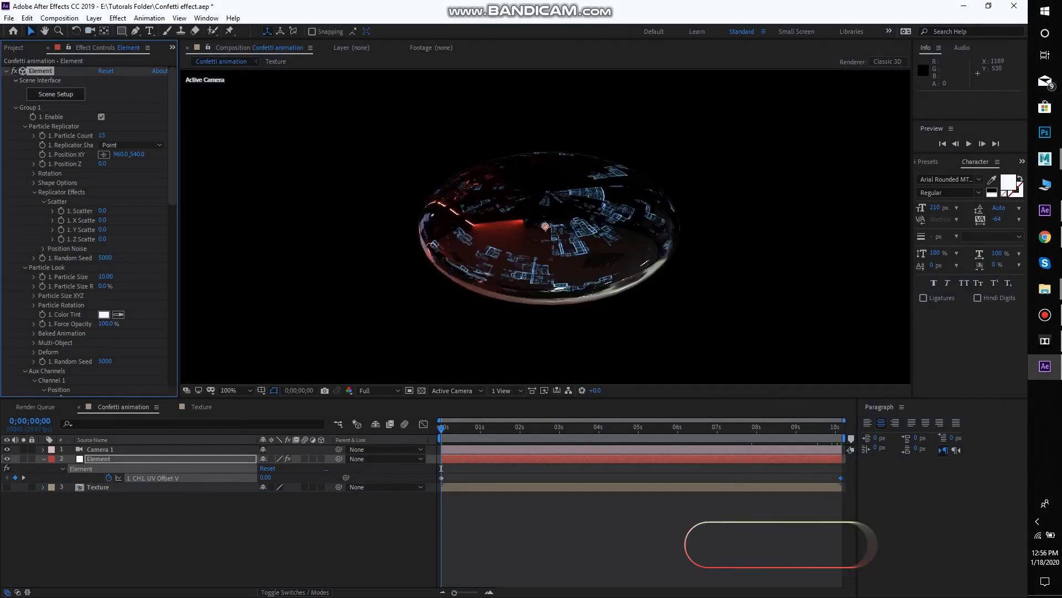
scroll(611, 235, "down", 1)
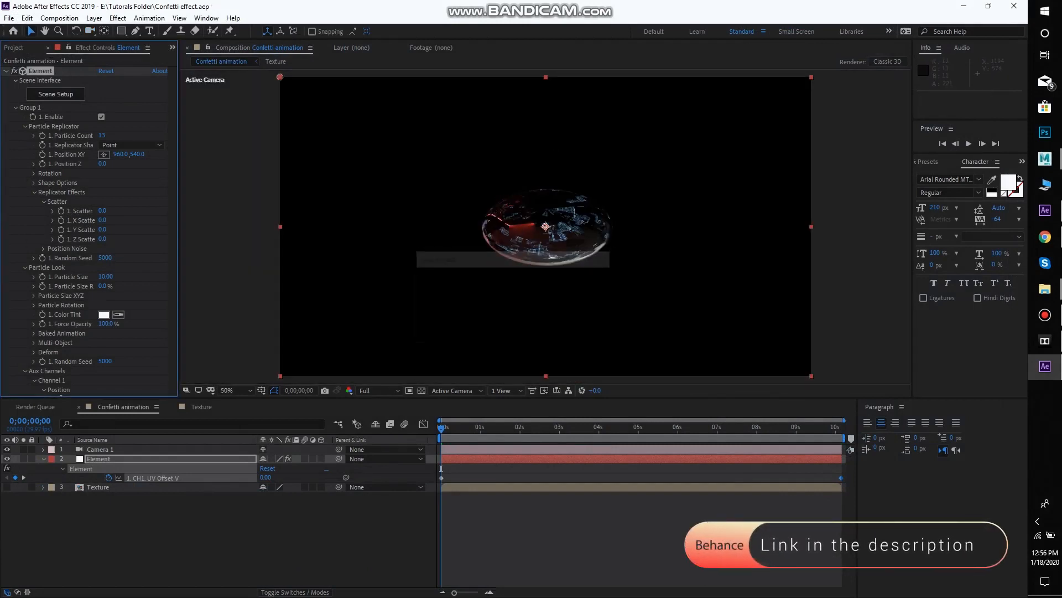
scroll(88, 227, "down", 15)
left_click(133, 391)
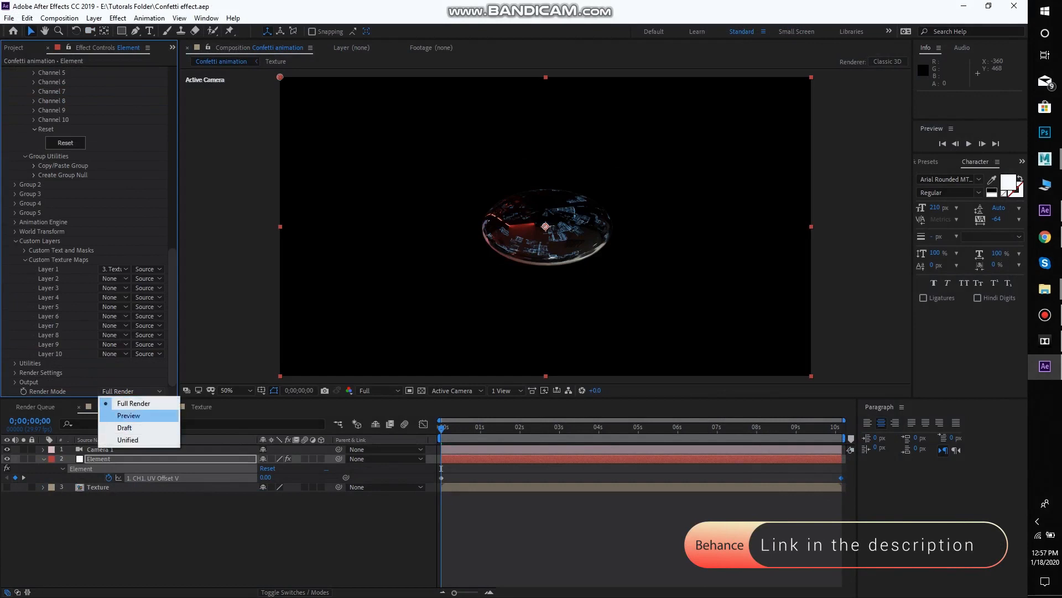
left_click(129, 415)
Orbit Camera 1 and pull it back to about 1336, 163, 602 so the disc is small in frame
key("c")
left_click_drag(615, 276, 460, 402)
scroll(92, 235, "up", 19)
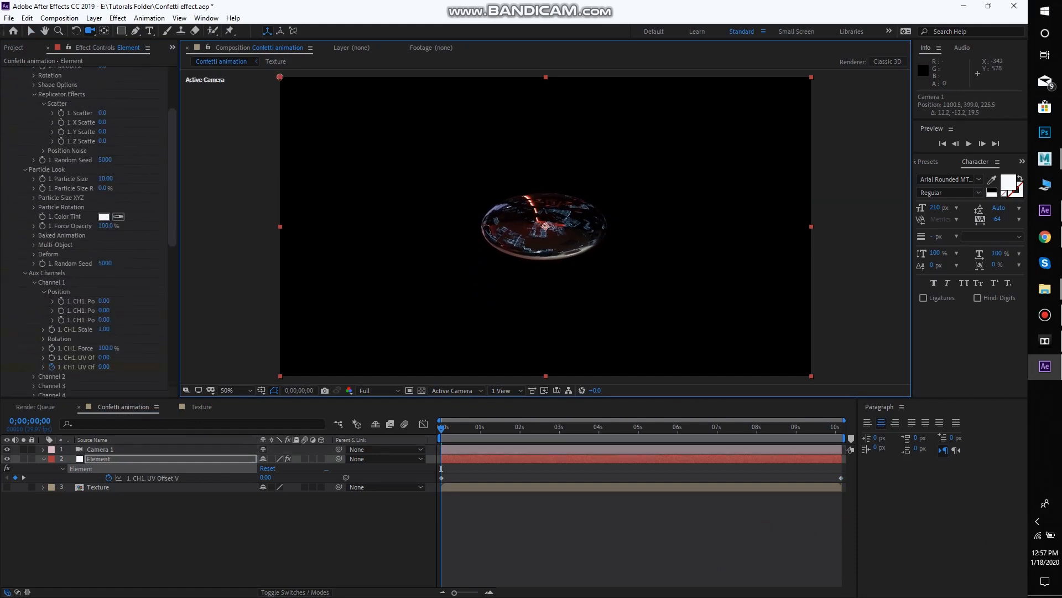
scroll(91, 232, "up", 5)
left_click_drag(404, 261, 405, 399)
left_click_drag(526, 363, 525, 410)
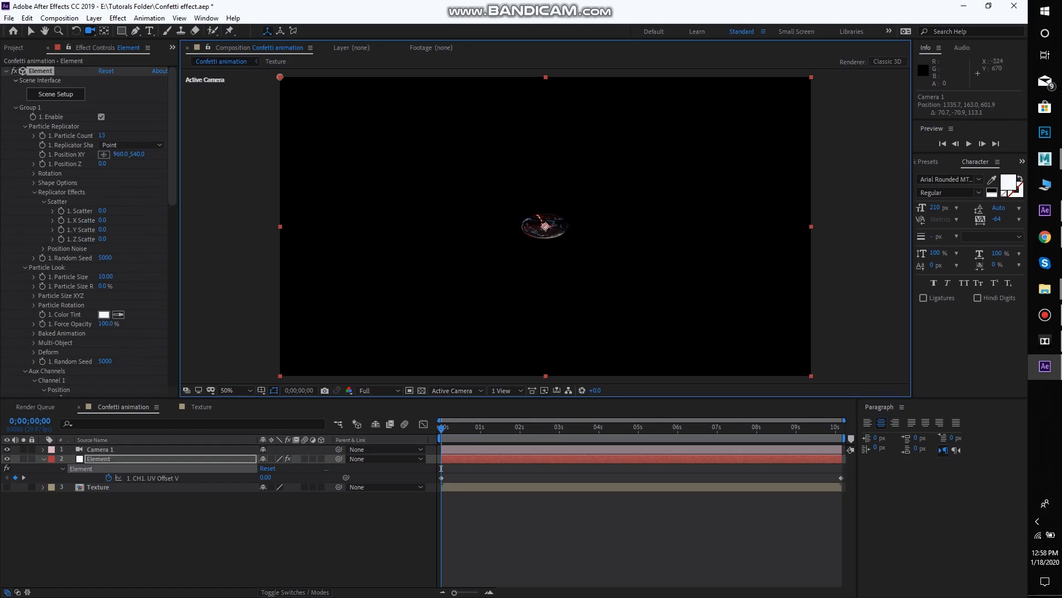
Keyframe Group 1's Position XY and X, Y and Z Scatter on the first frame and reveal the keyframed properties
left_click(43, 154)
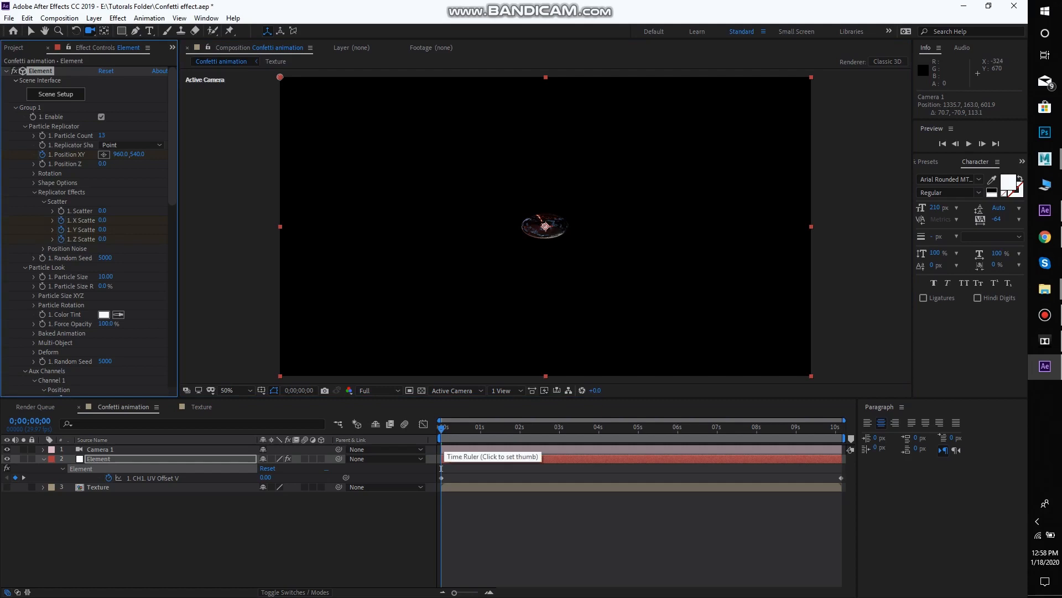
key("u")
Switch the time display to frames and keyframe X, Y and Z Scatter at about 2.2, 0.7 and 2.1 on frame 7
key("space")
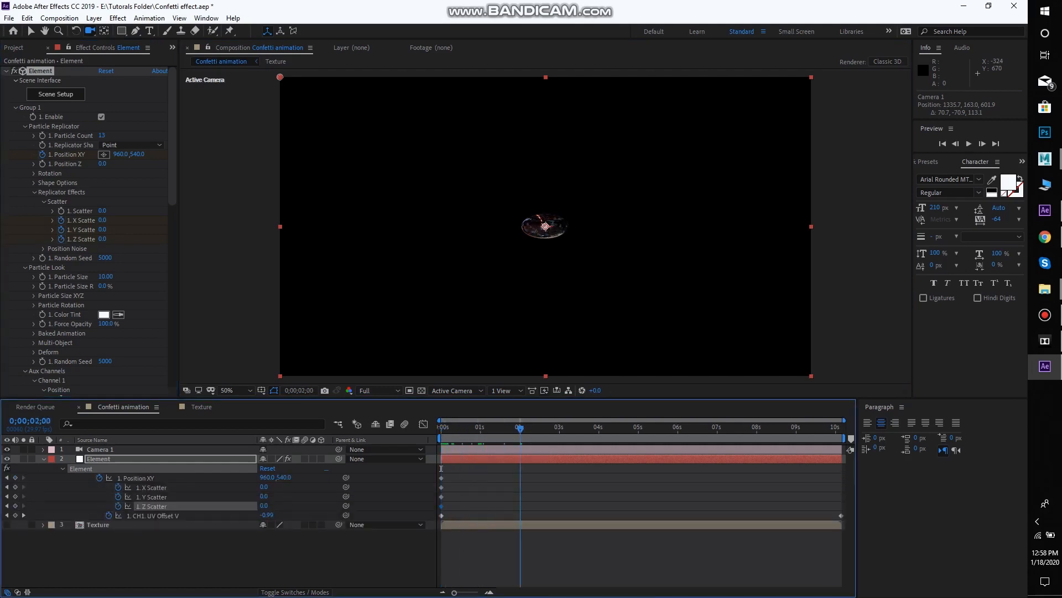
left_click_drag(520, 428, 480, 428)
left_click(30, 421, "ctrl")
key("Page_Up")
key("Page_Up")
key("Page_Up")
key("Page_Up")
key("Page_Up")
key("Page_Up")
key("Page_Up")
key("Page_Up")
key("Page_Up")
key("Page_Up")
key("Page_Up")
key("Page_Up")
key("Page_Up")
key("Page_Up")
key("Page_Up")
key("Page_Up")
key("Page_Up")
key("Page_Up")
key("Page_Up")
key("Page_Up")
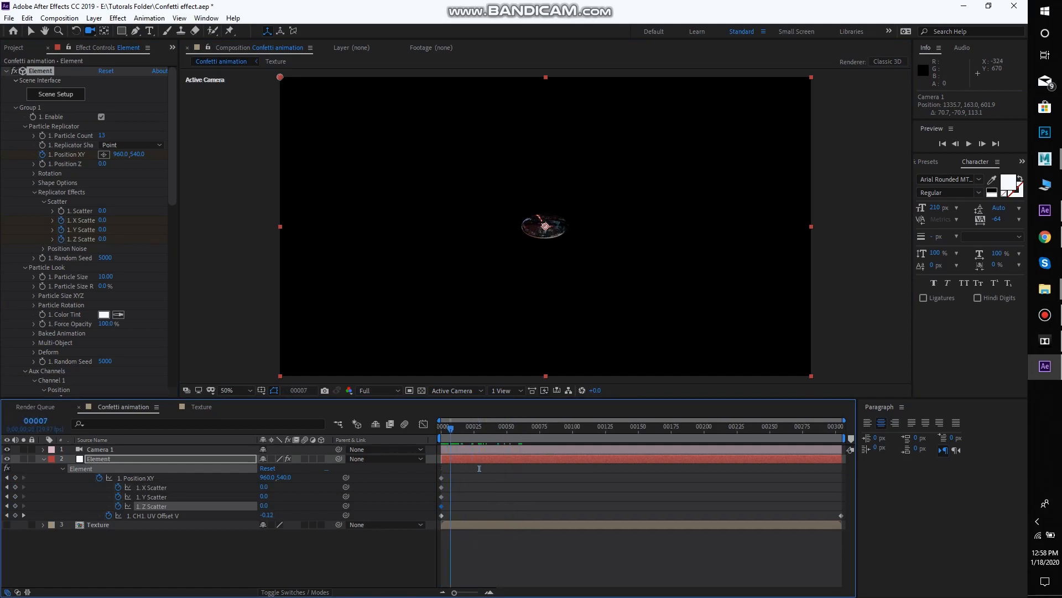
mouse_move(102, 220)
left_mouse_down()
mouse_move(115, 220)
mouse_move(108, 238)
left_mouse_up()
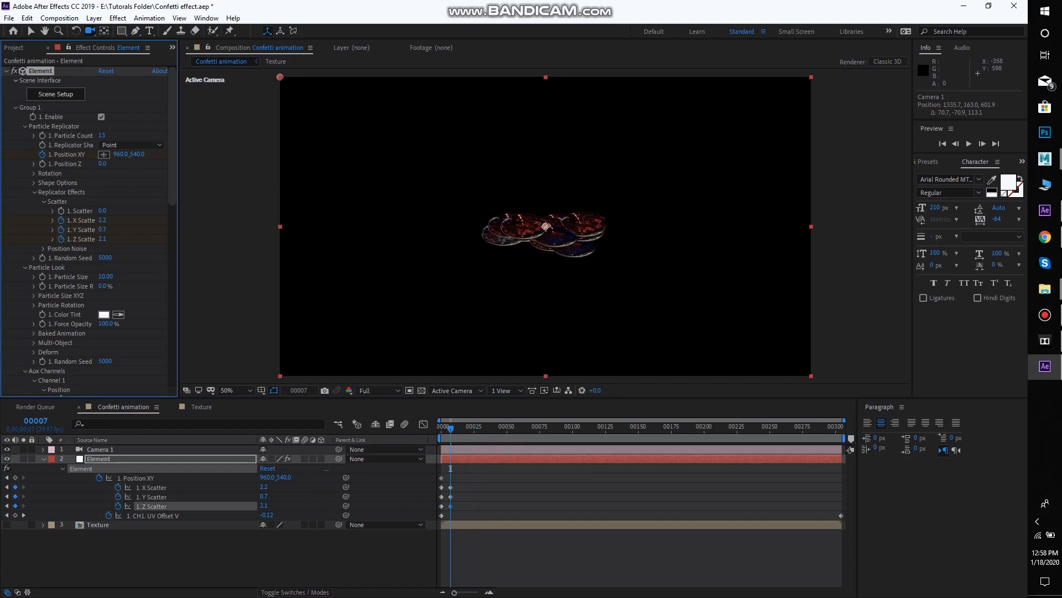
Show the composition in four views and move Camera 1 farther back from the discs
left_click(506, 391)
left_click(505, 441)
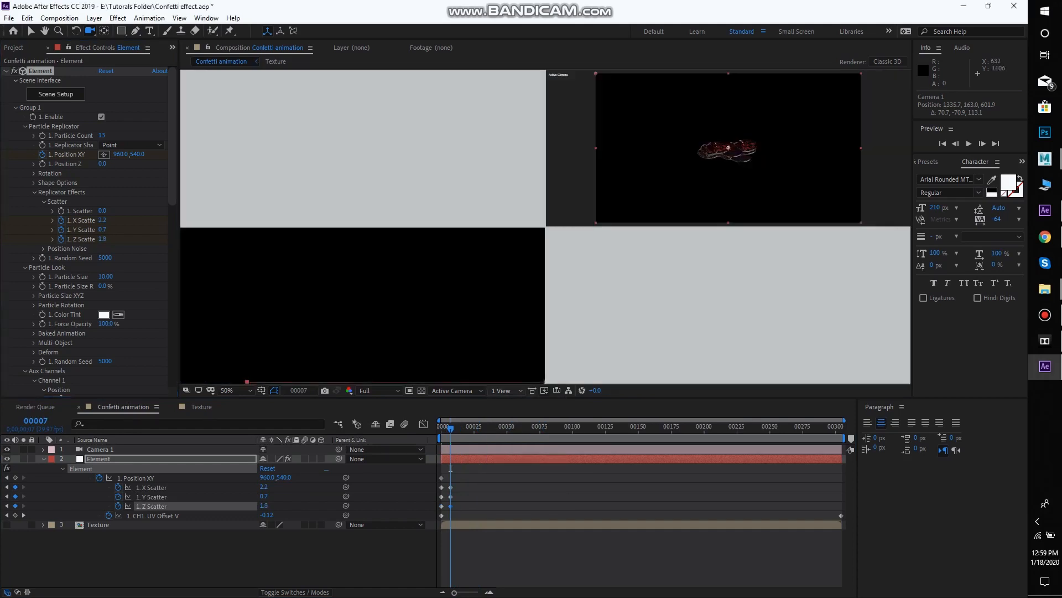
left_click_drag(397, 106, 389, 129)
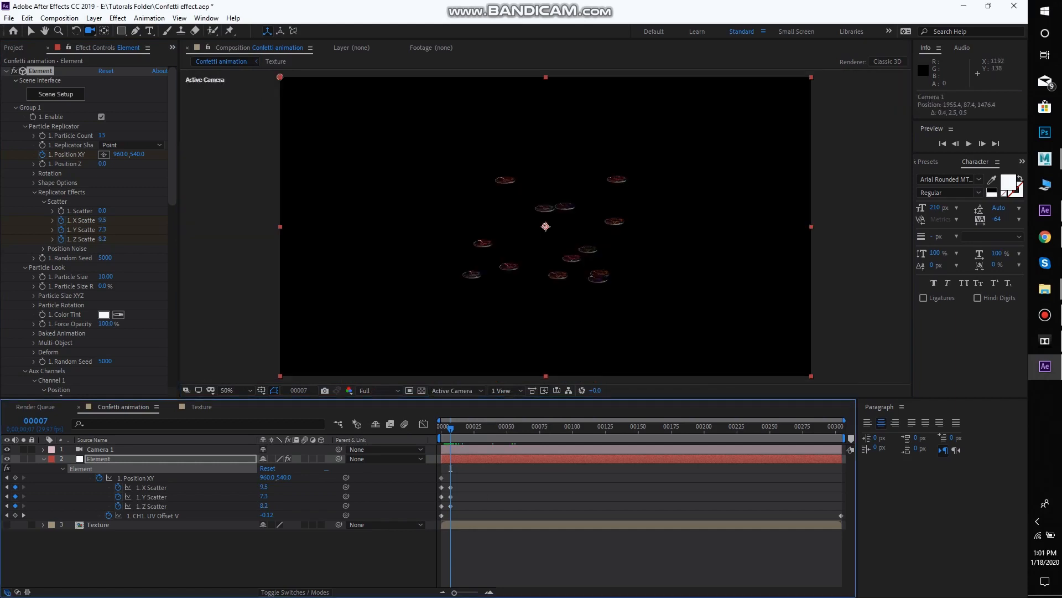
Keyframe Position XY at 960.0, 442.0 on frame 7, adjust Camera 1's view of the discs, and play back the burst
left_click_drag(138, 155, 84, 154)
left_click_drag(410, 353, 411, 367)
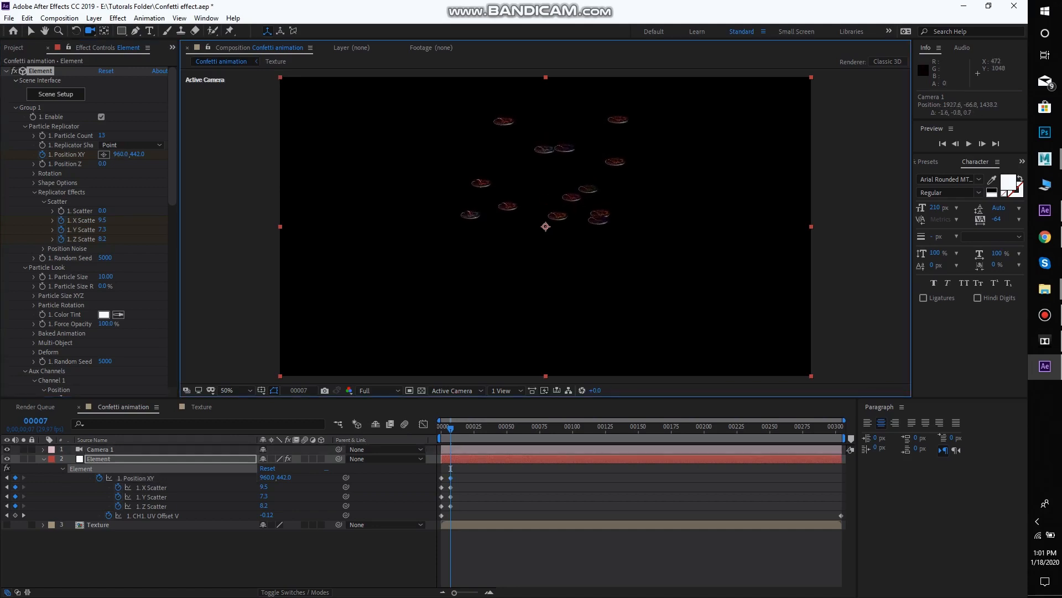
key("space")
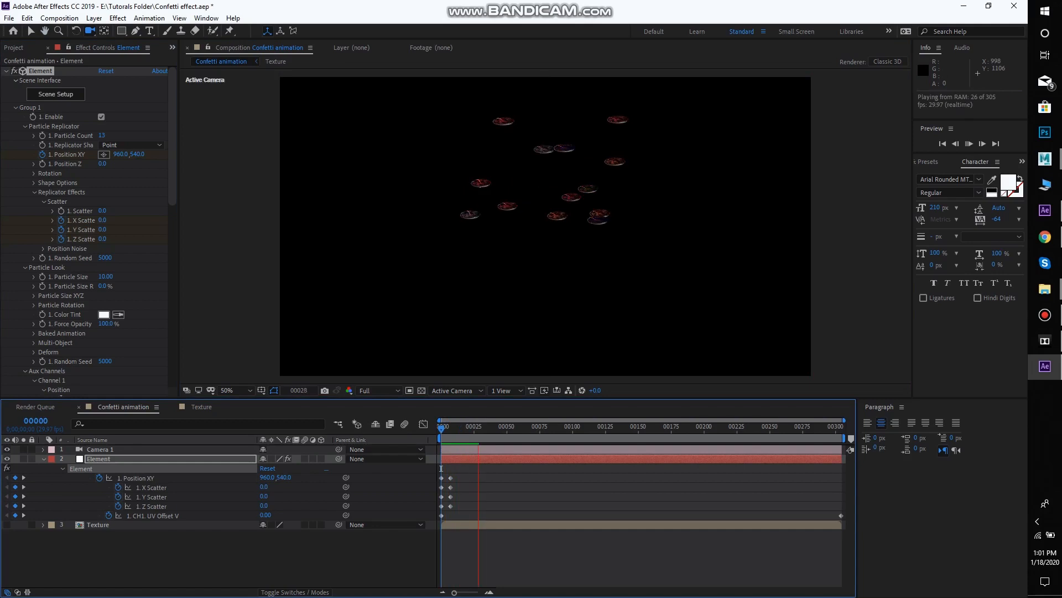
key("space")
Reduce the discs' scatter on frame 8, reposition Camera 1 around them, and play back the result
left_click_drag(476, 429, 452, 428)
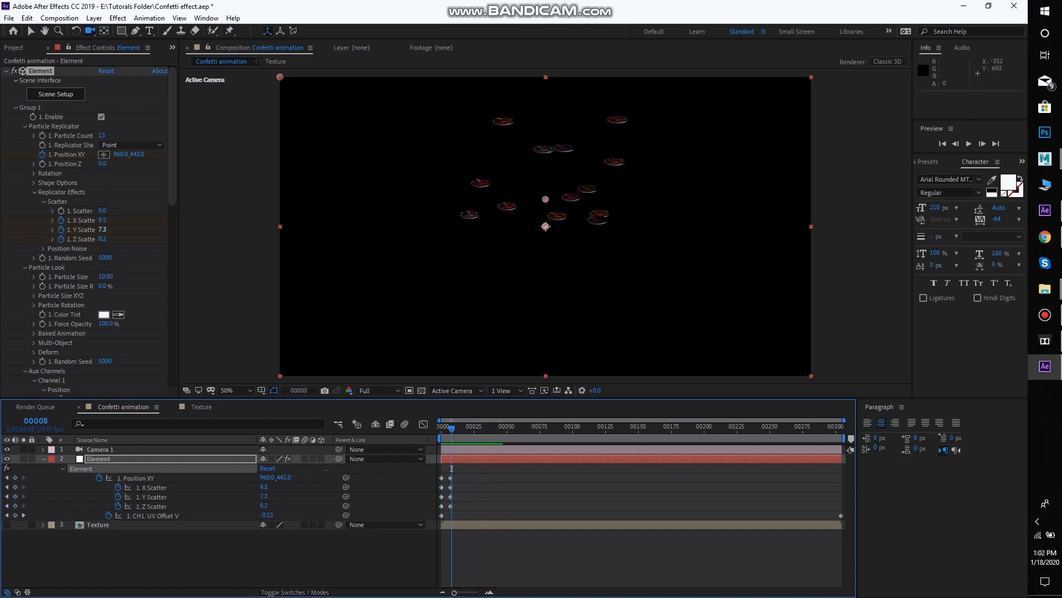
left_click_drag(103, 239, 92, 220)
left_click_drag(572, 271, 443, 327)
left_click_drag(386, 347, 383, 352)
left_click_drag(520, 350, 555, 378)
key("space")
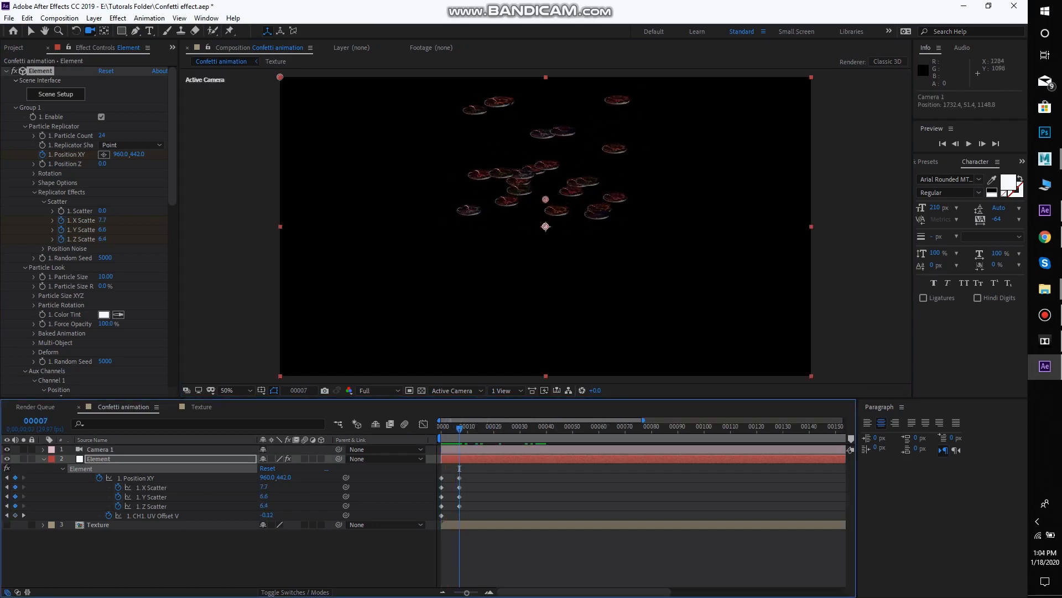
Tighten the X, Y and Z Scatter to 4.5, 4.4 and 3.3 and play back the burst
left_click_drag(103, 220, 94, 230)
mouse_move(102, 239)
left_mouse_down()
mouse_move(86, 239)
mouse_move(96, 220)
left_mouse_up()
left_click_drag(460, 427, 452, 427)
key("space")
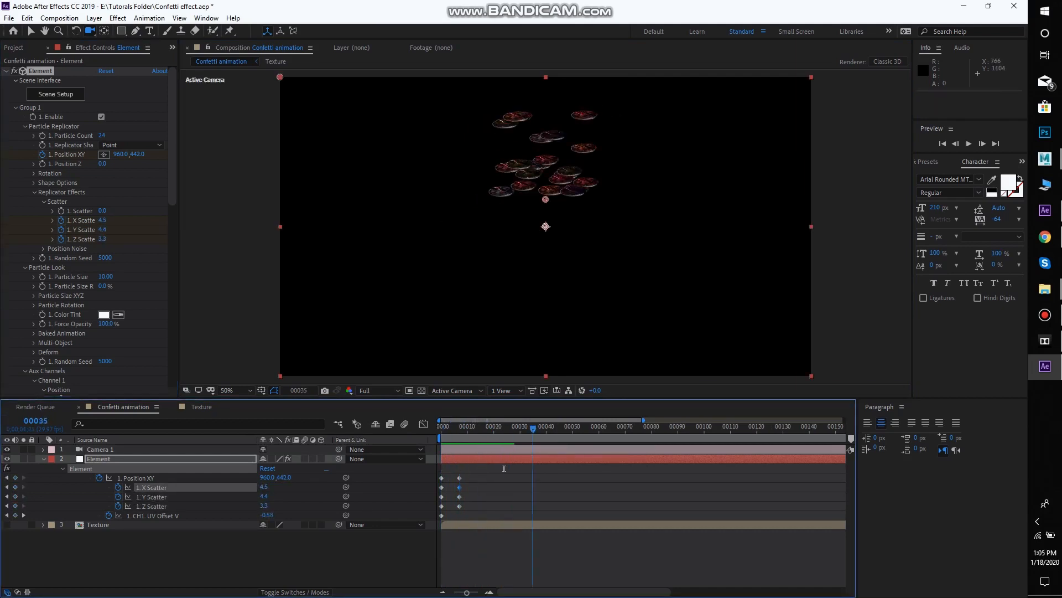
Add keyframes for X, Y and Z Scatter and Position XY on frame 50
left_click_drag(504, 468, 573, 468)
left_click(15, 497)
left_click(15, 505)
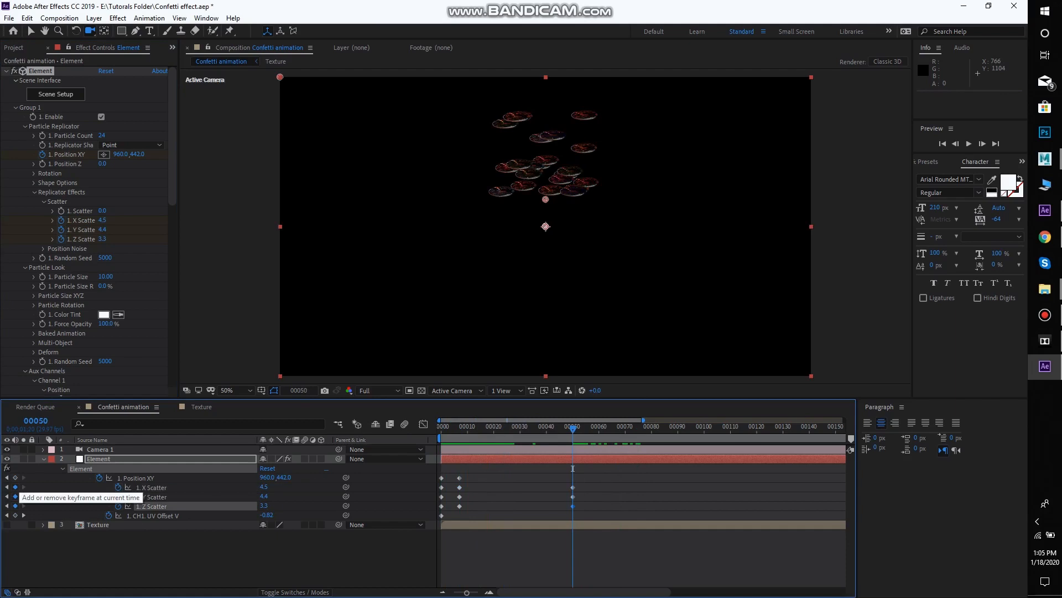
left_click(15, 476)
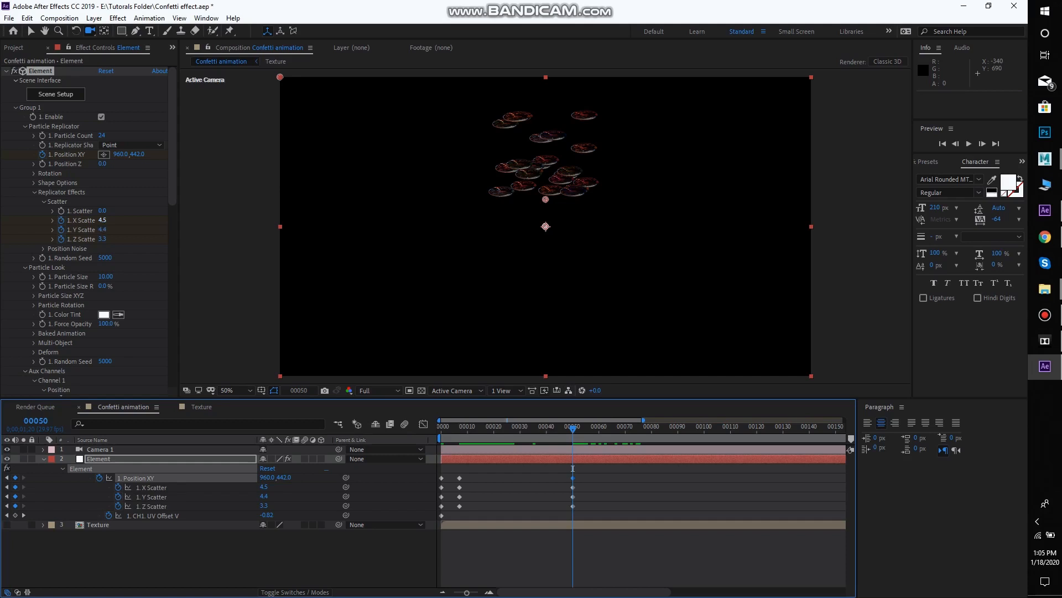
Set the X, Y and Z Scatter on frame 50 to 6.9, 4.8 and 6.6 and play back the burst
mouse_move(102, 220)
left_mouse_down()
mouse_move(110, 239)
mouse_move(104, 220)
left_mouse_up()
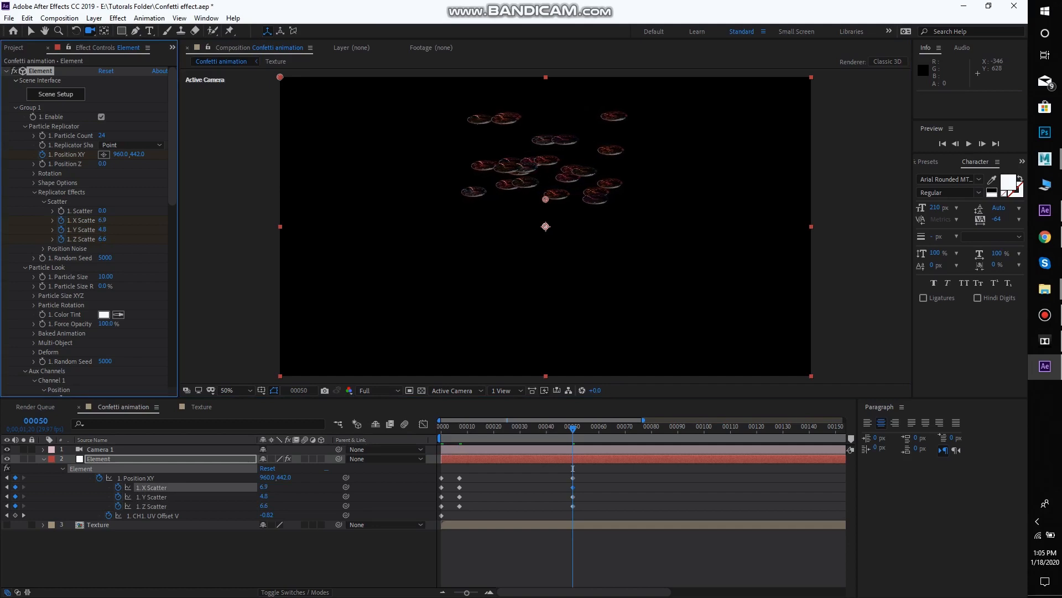
left_click_drag(573, 468, 443, 469)
key("Home")
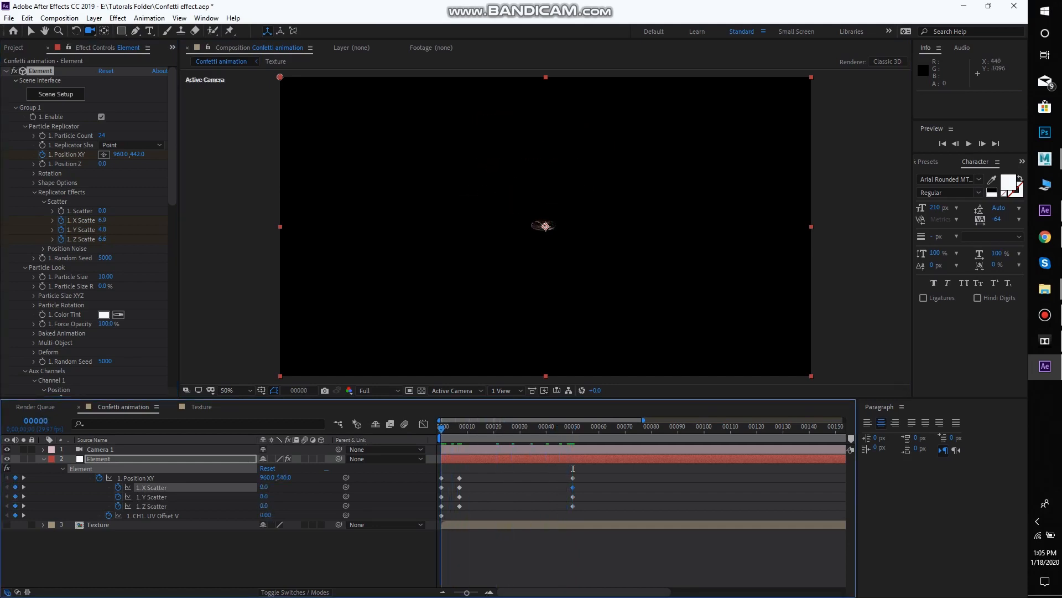
key("space")
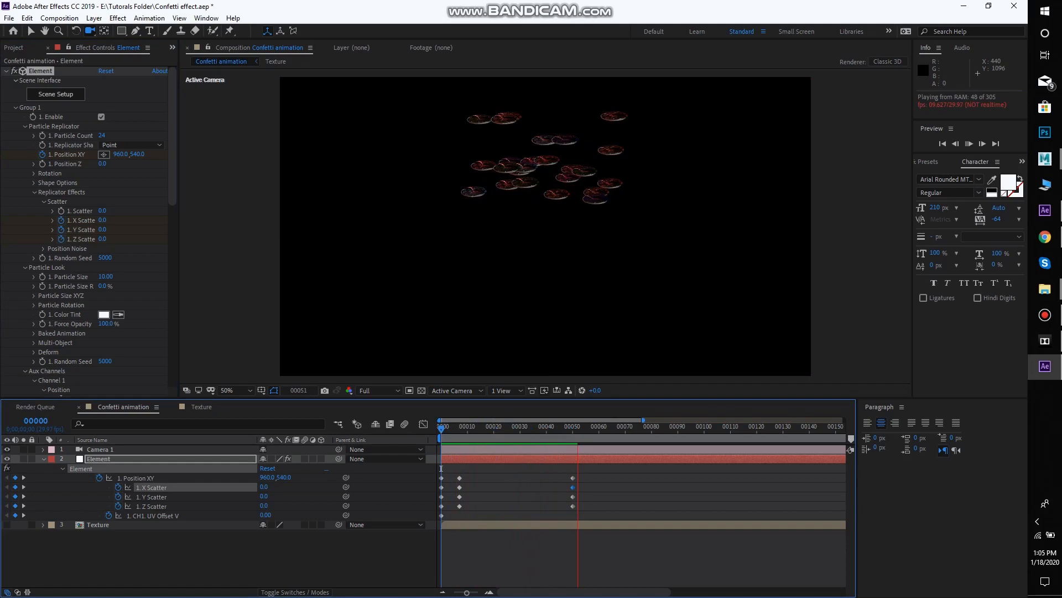
key("space")
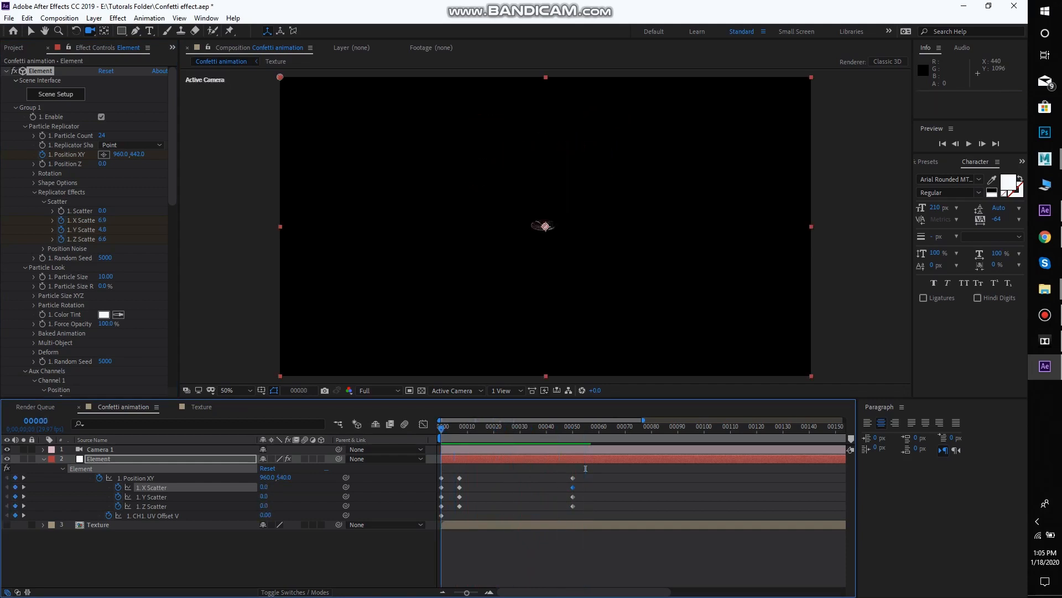
key("space")
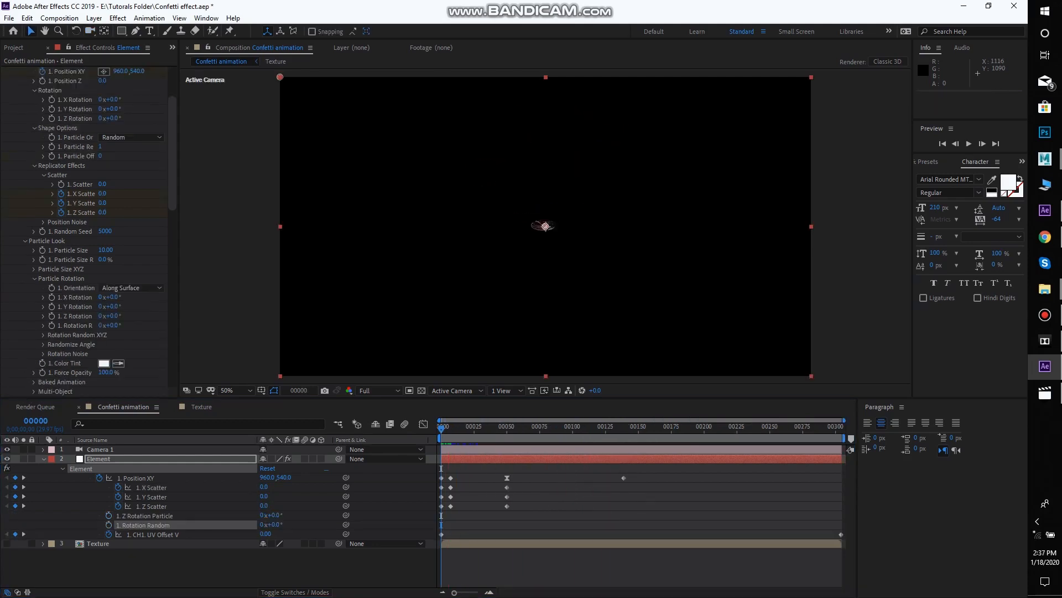
Keyframe the discs' Rotation Random from frame 0 to 0x-102.0° on frame 7 and preview the tumbling
left_click(441, 429)
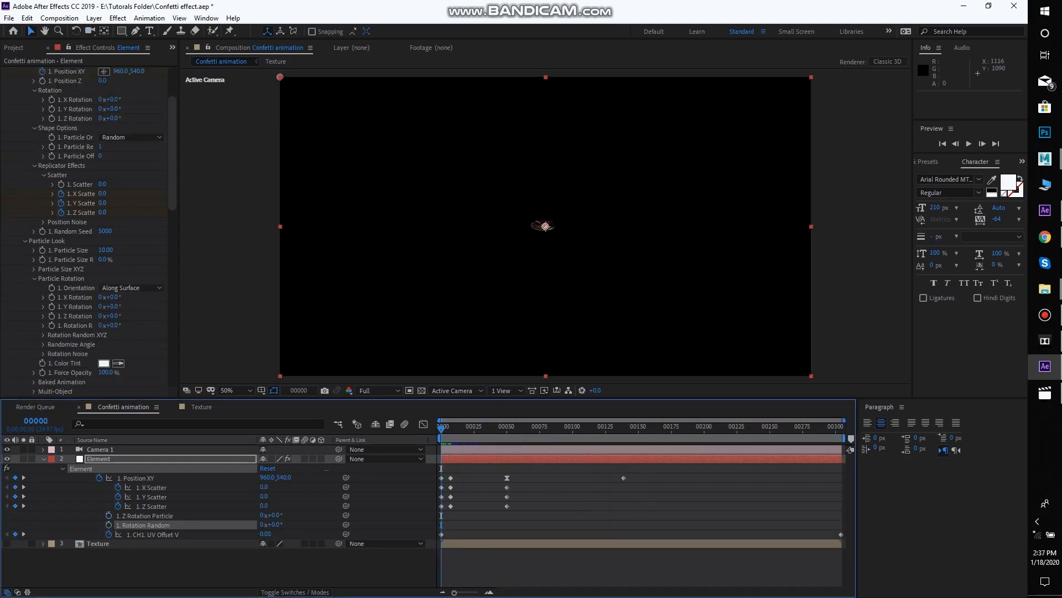
left_click(109, 524)
key("space")
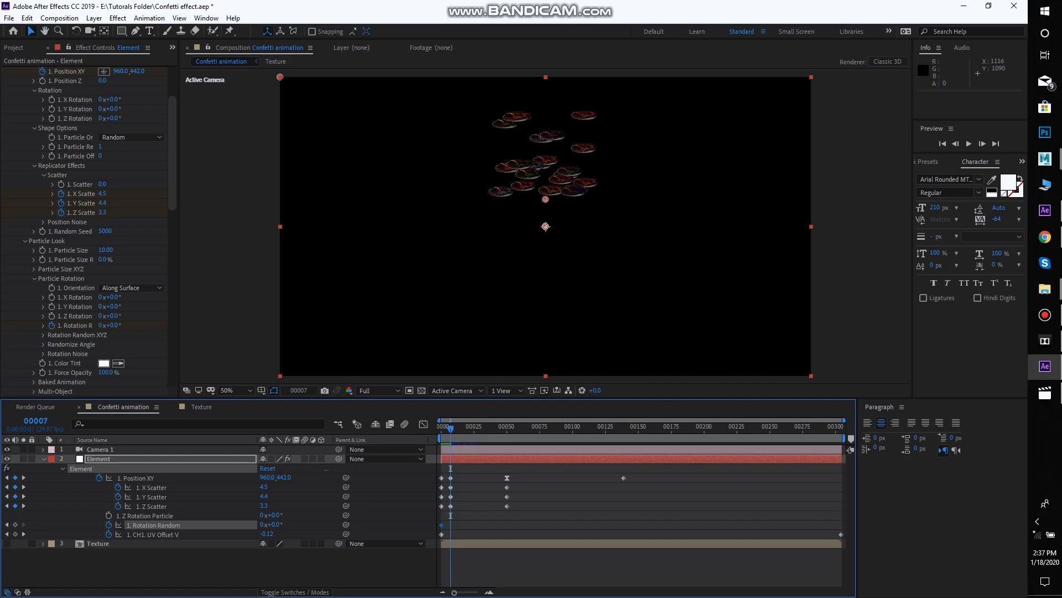
left_click_drag(274, 524, 216, 524)
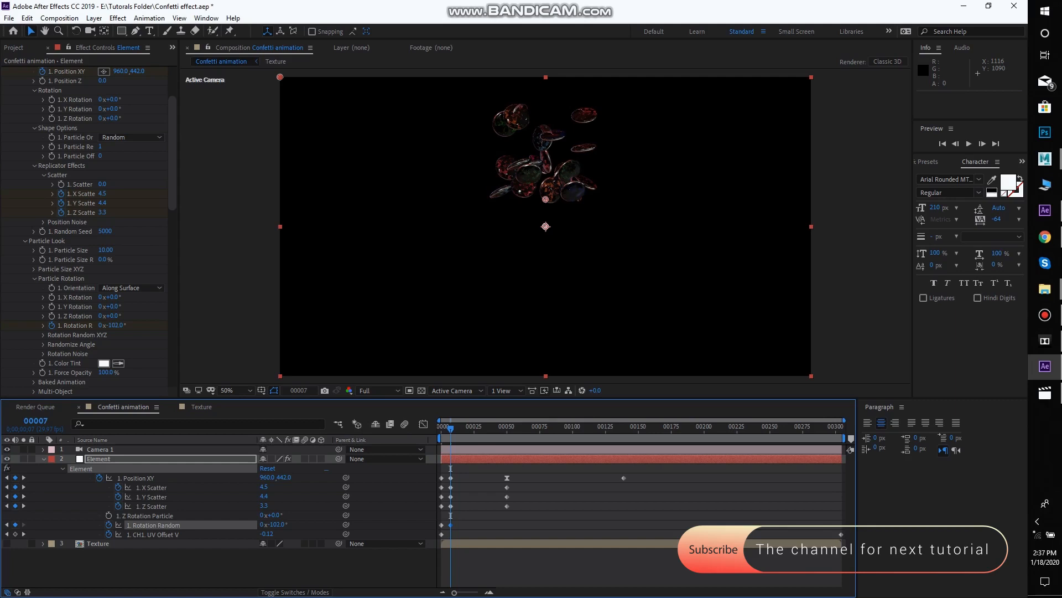
key("space")
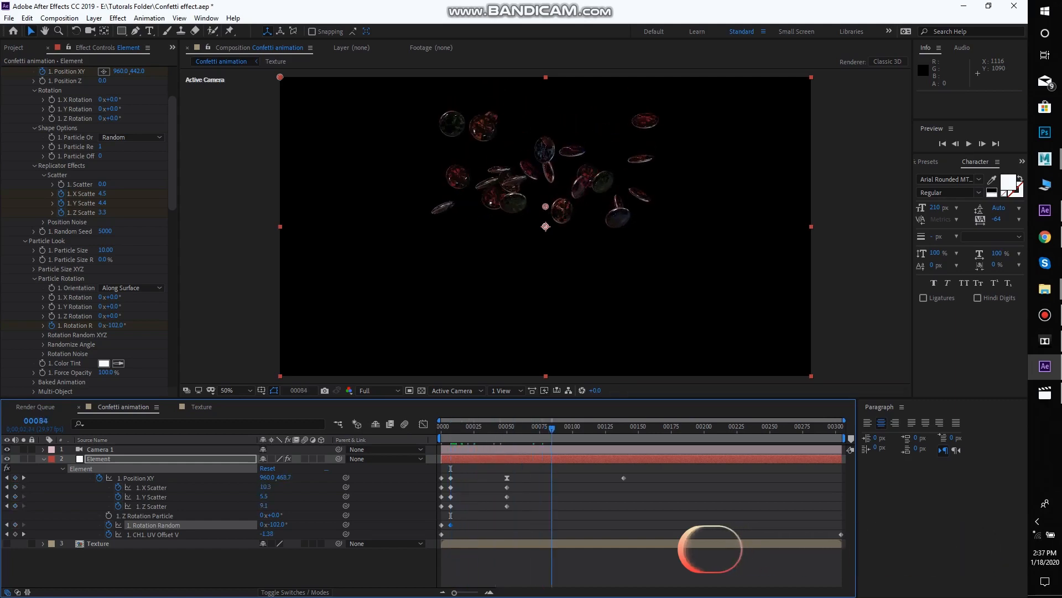
Start keyframing the discs' Z Rotation Particle on frame 0 and advance along the timeline
left_click_drag(619, 428, 442, 428)
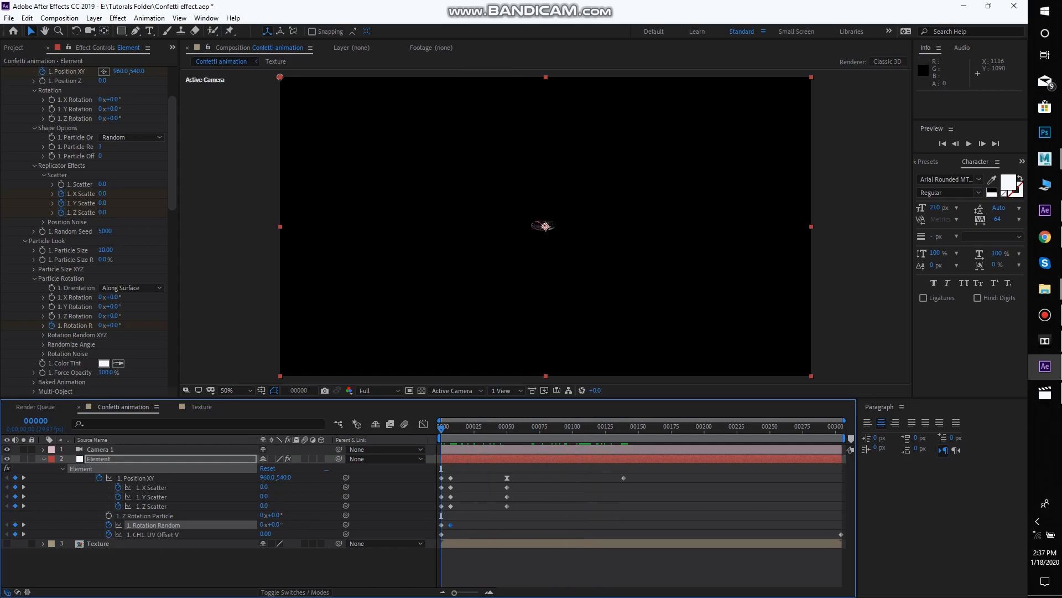
left_click(173, 155)
left_click(52, 316)
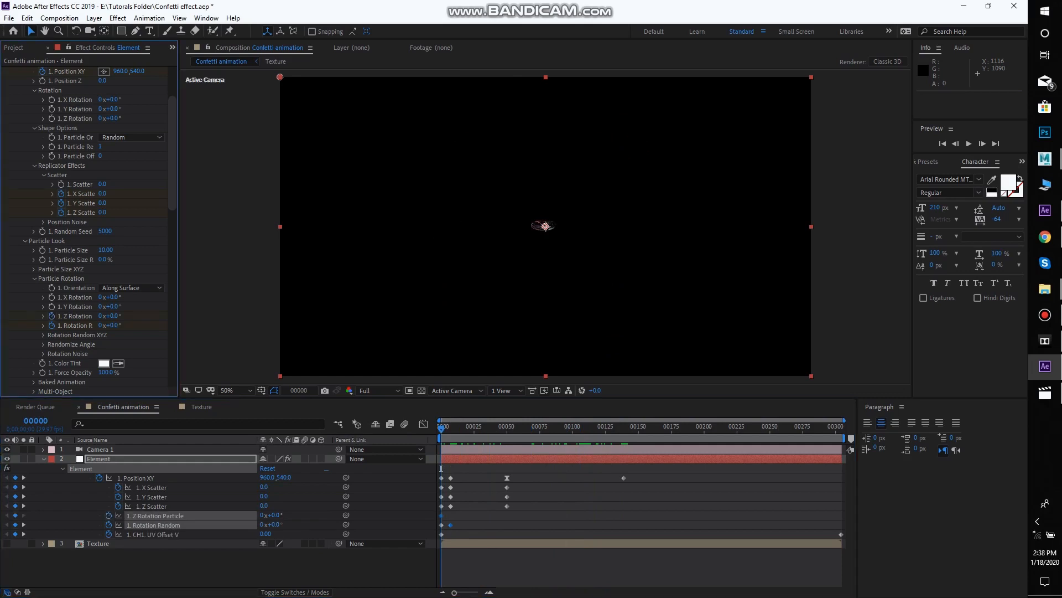
left_click(441, 468)
key("space")
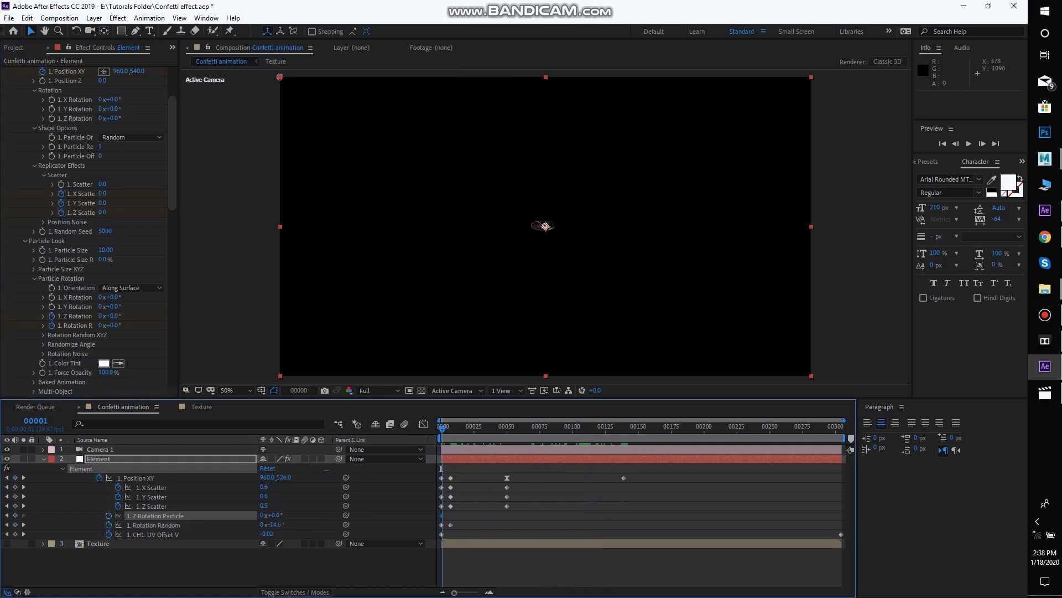
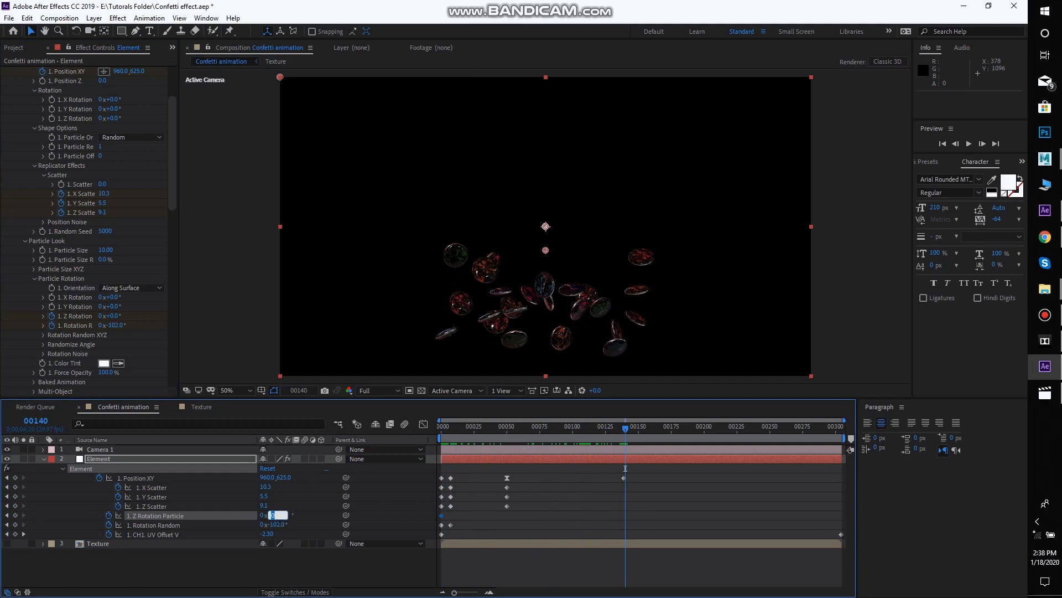
Set Z Rotation Particle on frame 140 to 1x+0.0° and play back the spinning discs
key("shift+Tab")
type("1")
key("Return")
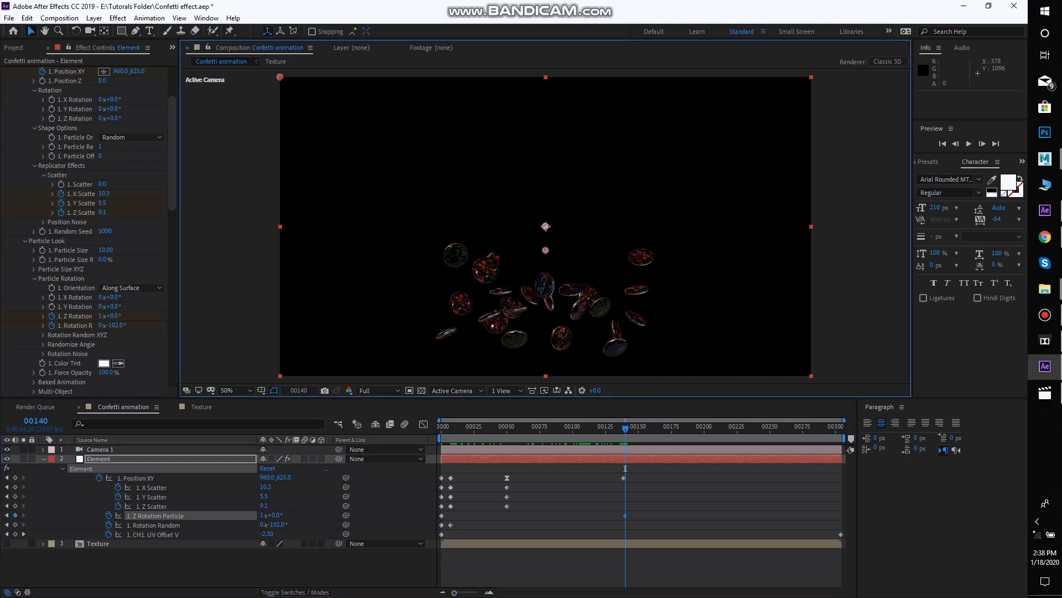
left_click_drag(625, 428, 590, 428)
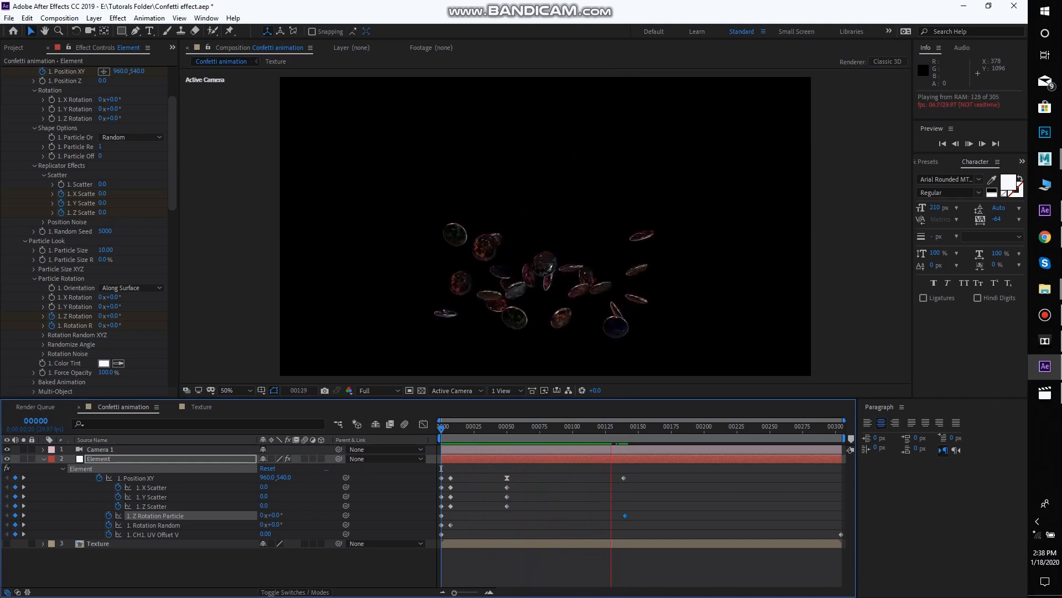
key("space")
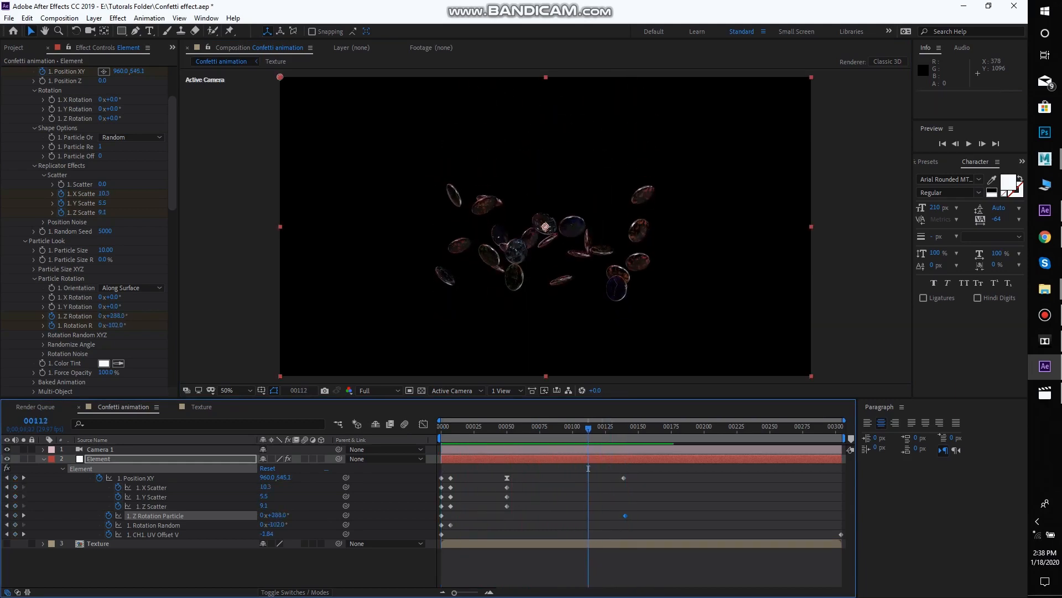
Add a Rotation Random keyframe on frame 112 and move the last Z Rotation Particle keyframe to frame 139
right_click(80, 325)
left_click(104, 362)
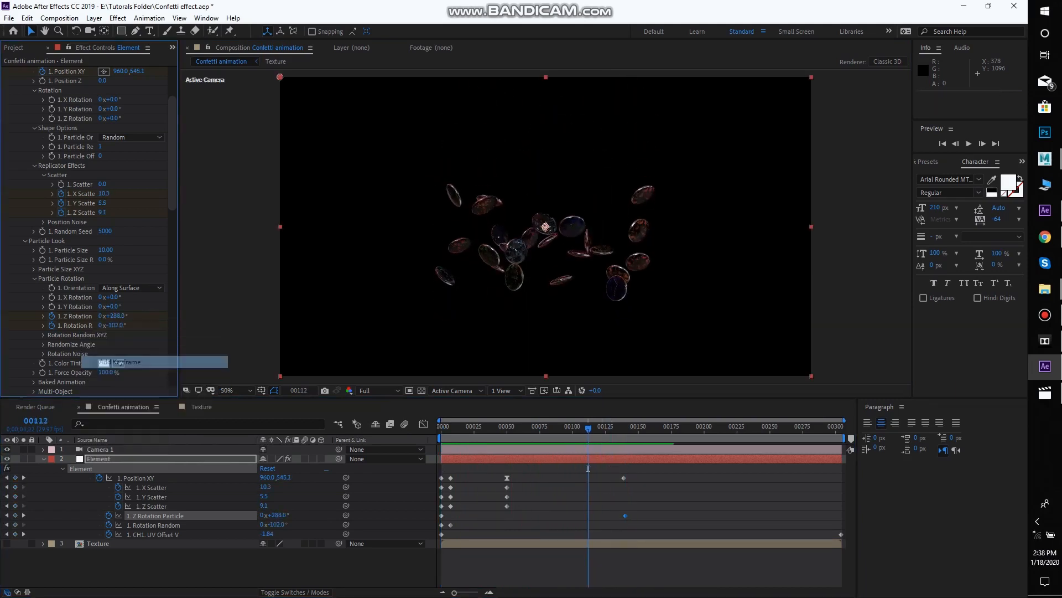
key("space")
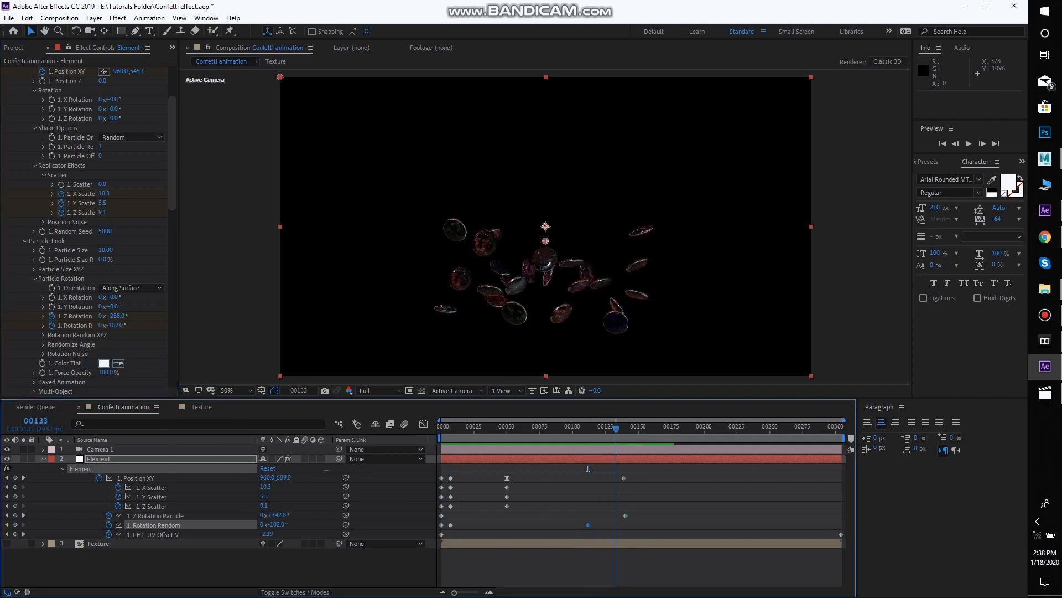
key("Page_Up")
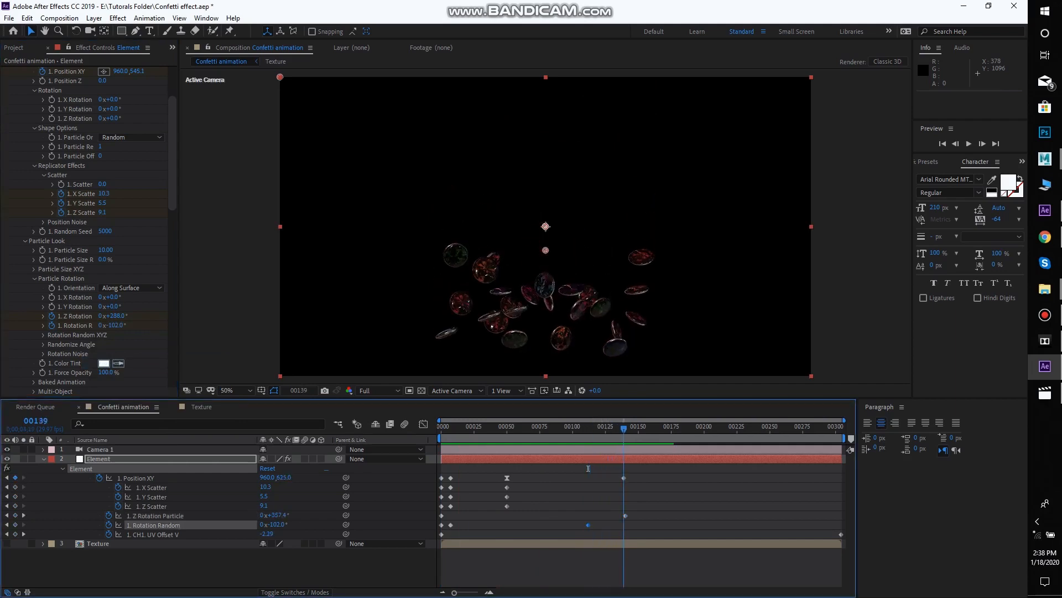
left_click_drag(626, 516, 624, 516)
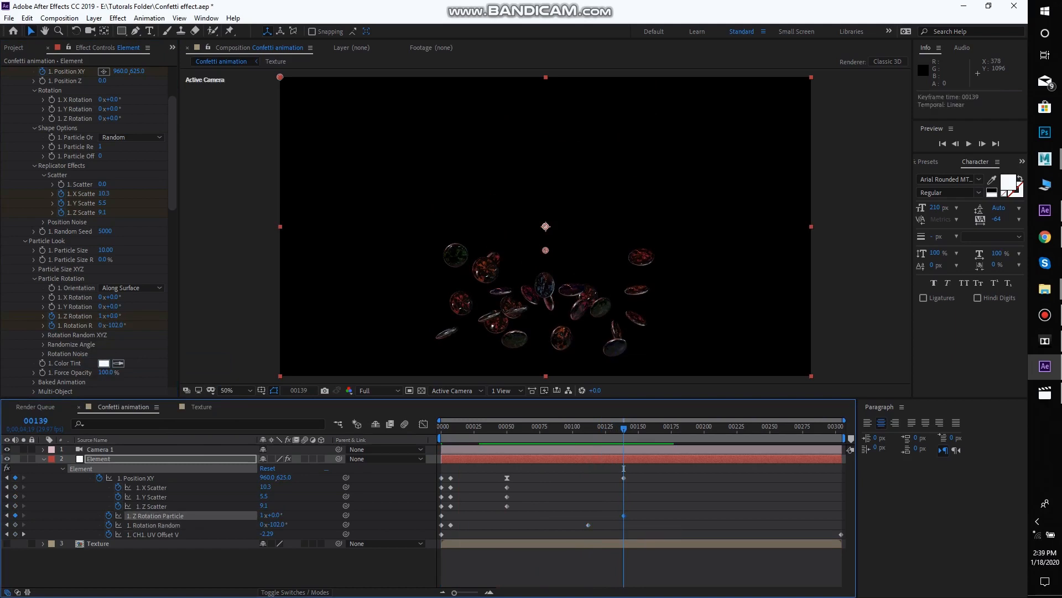
Set Rotation Random on frame 139 to 0x+0.0° and play back the animation from frame 0
left_click(624, 468)
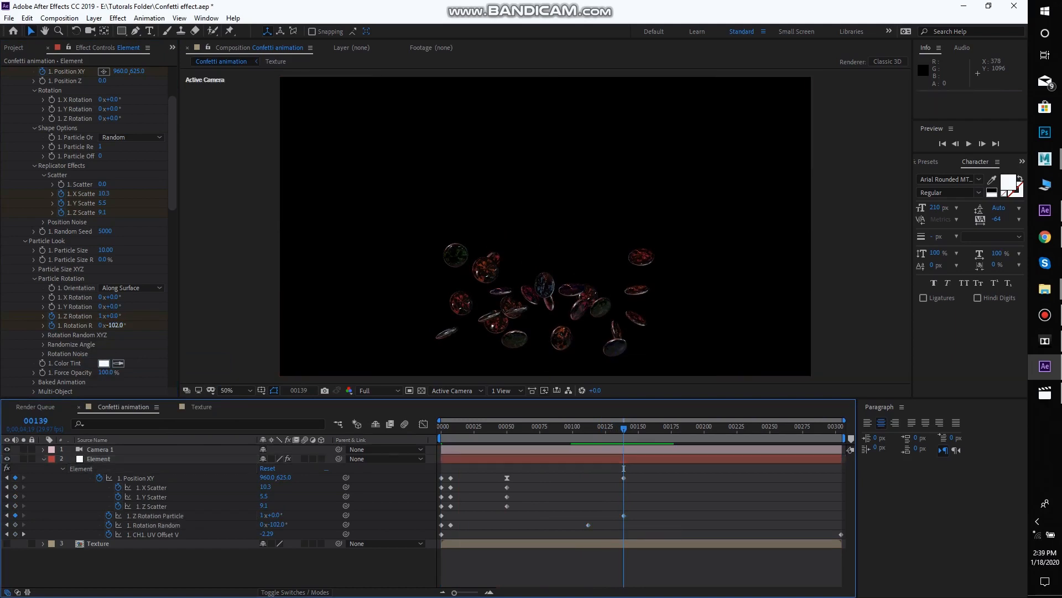
left_click(116, 325)
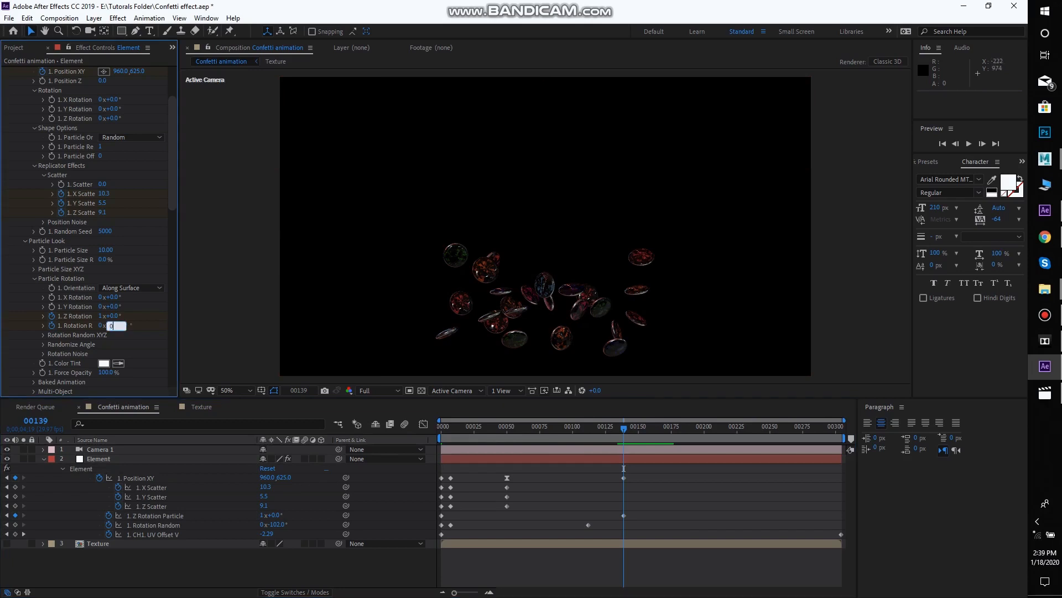
key("Return")
left_click_drag(623, 428, 441, 427)
key("space")
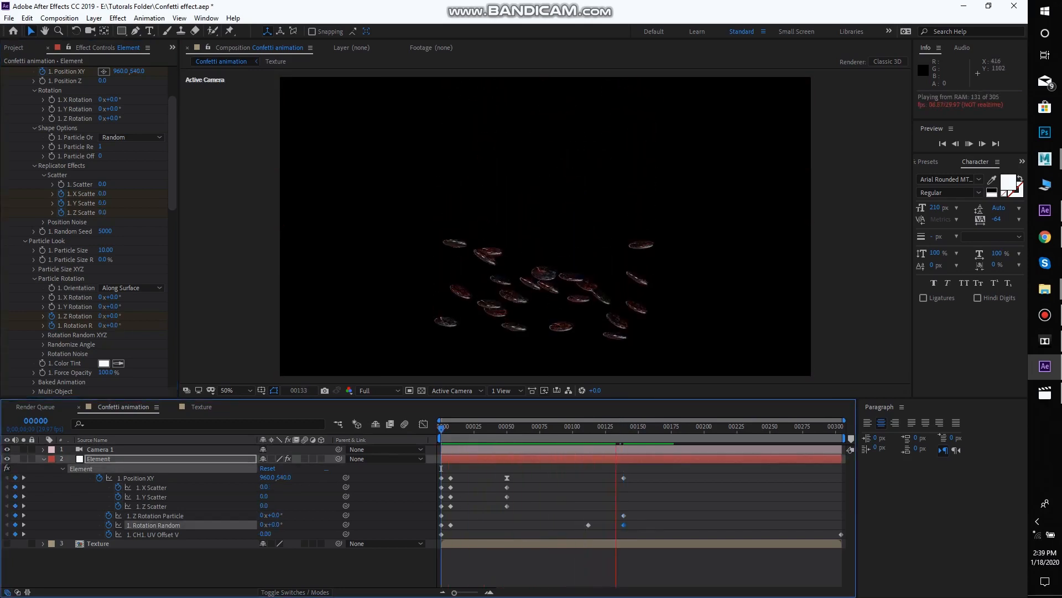
key("space")
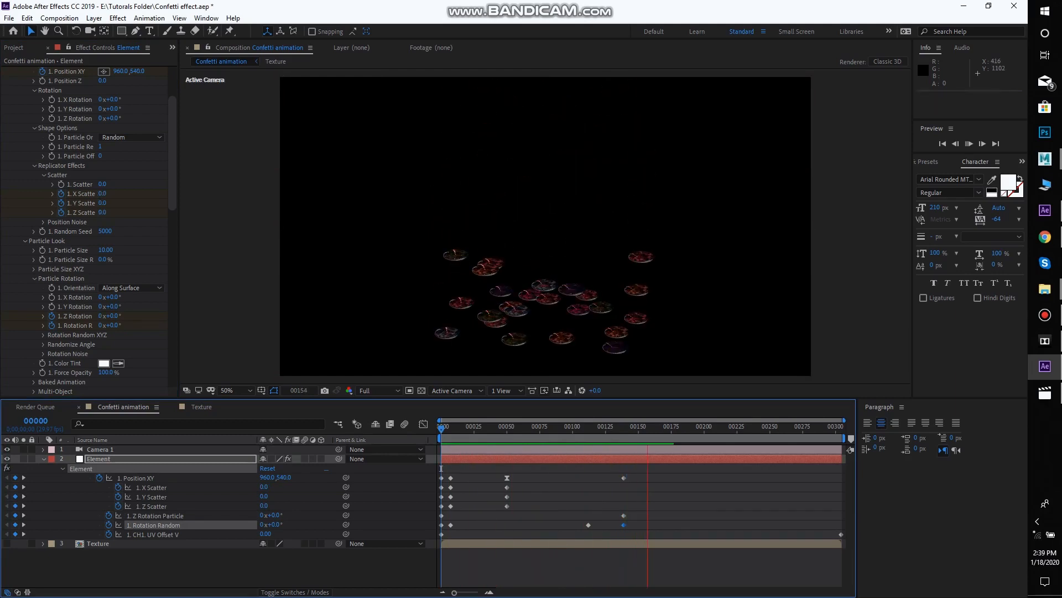
On frame 50, set X Scatter to 8.4 and Z Scatter to 7.3, and play back the burst
left_click_drag(648, 428, 508, 427)
key("Page_Up")
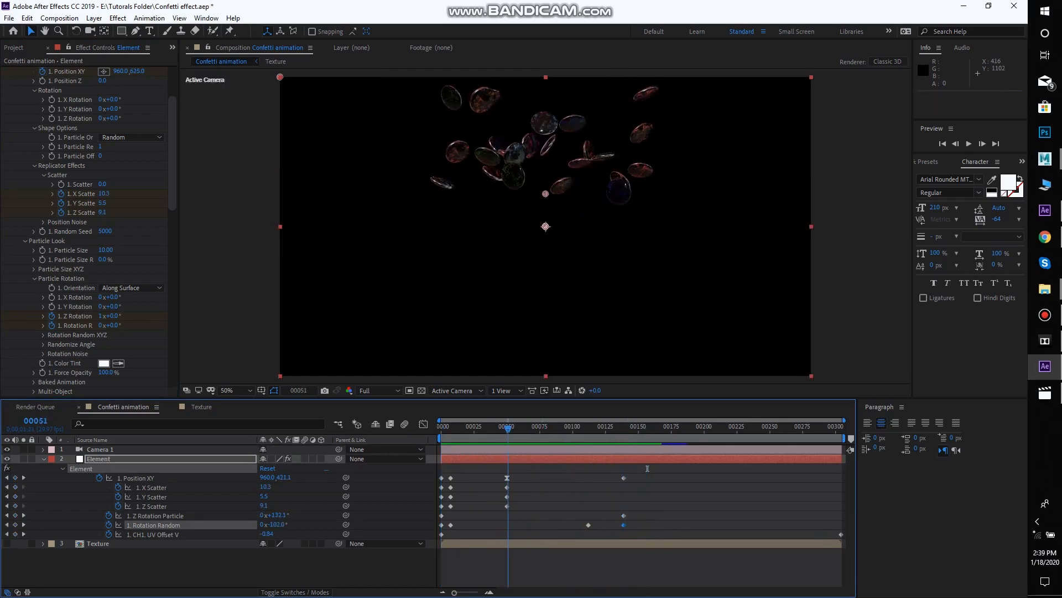
left_click_drag(104, 194, 93, 212)
left_click(507, 468)
key("space")
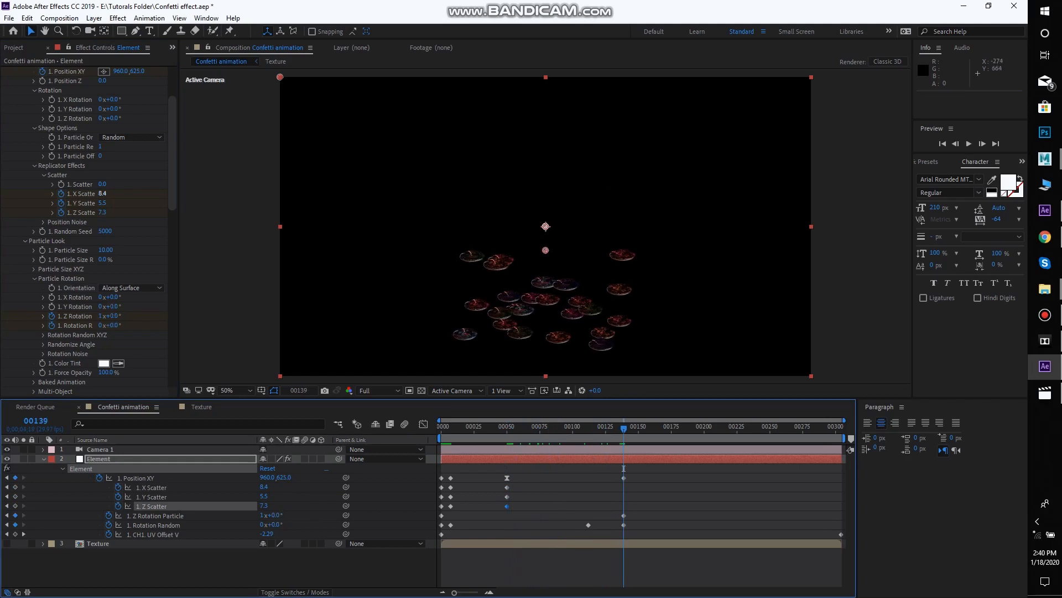
On frame 139, set X, Y and Z Scatter to 12.8, 0 and 9.5, and play back the landing
left_click_drag(102, 193, 114, 212)
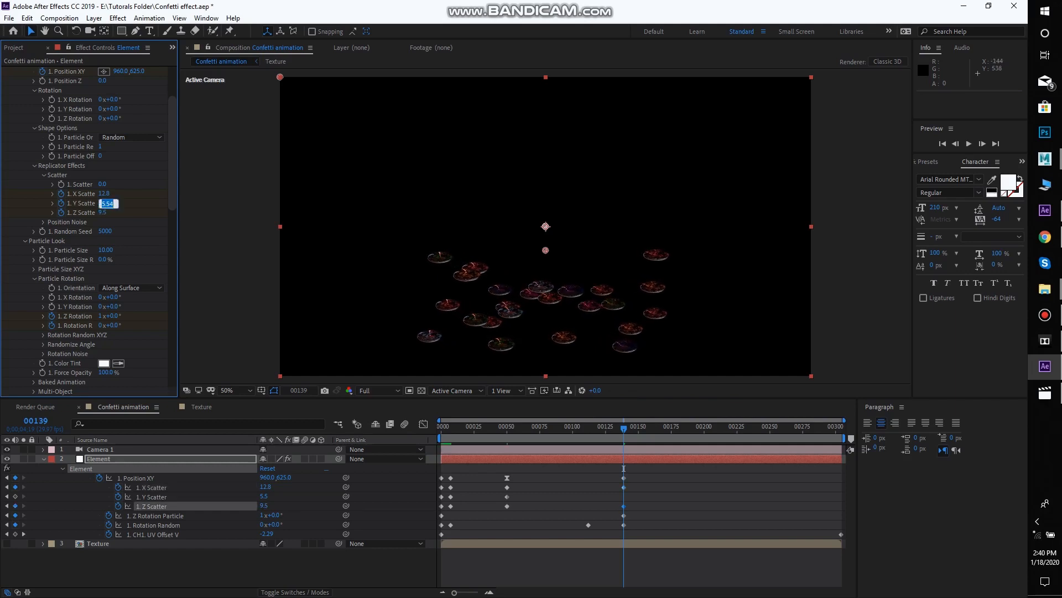
type("0")
key("Return")
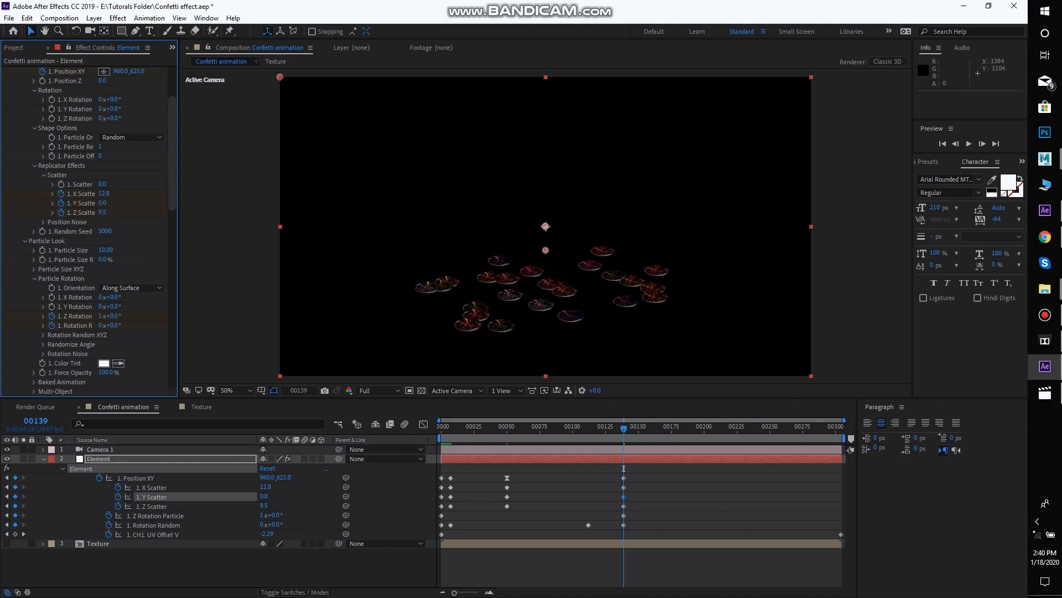
key("space")
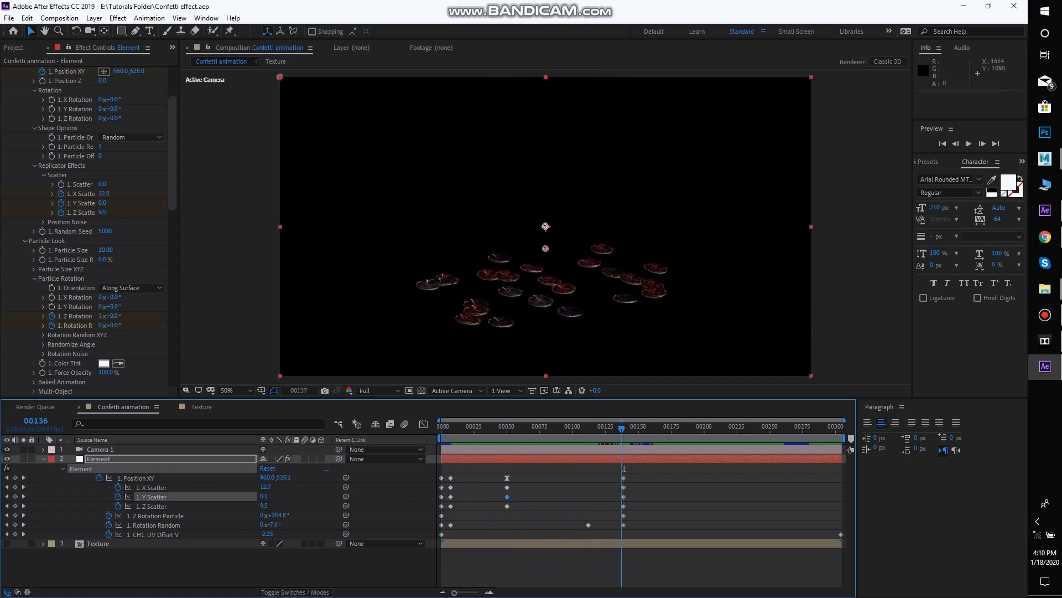
Move the last two Y Scatter keyframes to frames 117 and 156 and align the last Position XY keyframe with the final one
left_click_drag(623, 469, 594, 469)
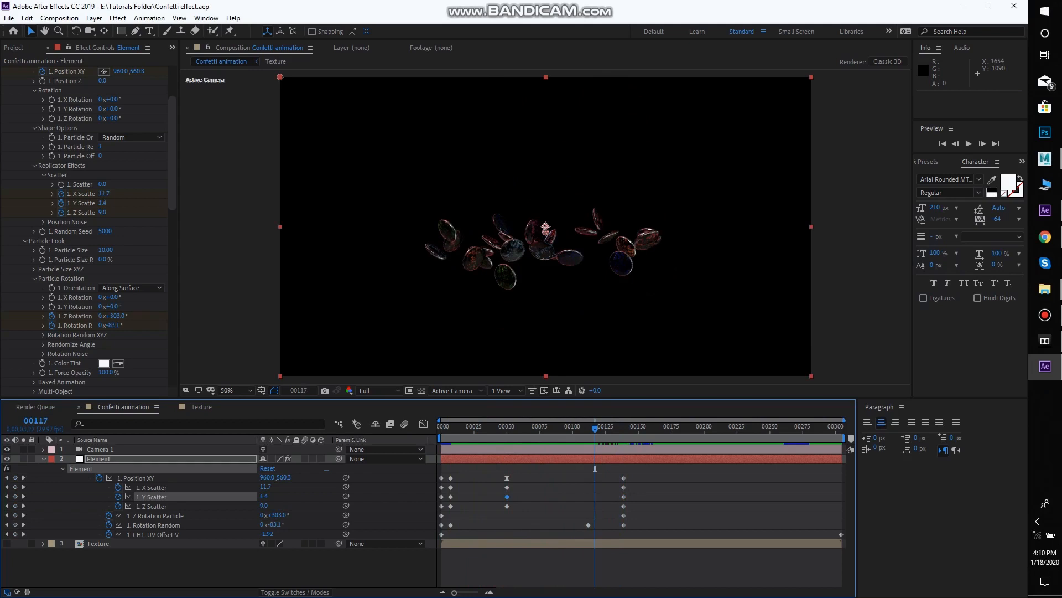
left_click_drag(492, 497, 646, 497)
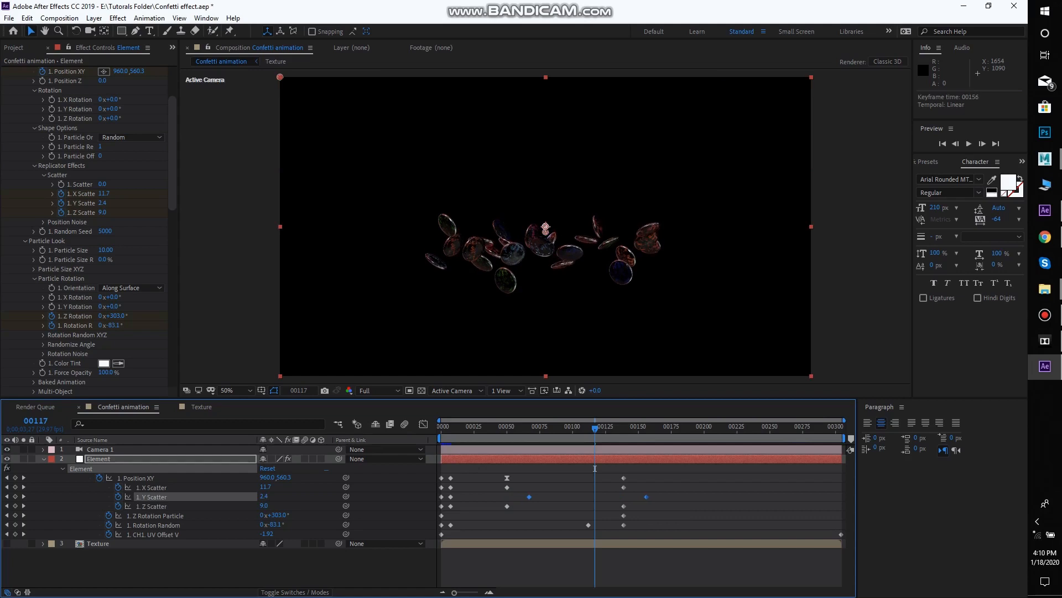
left_click_drag(530, 497, 645, 477)
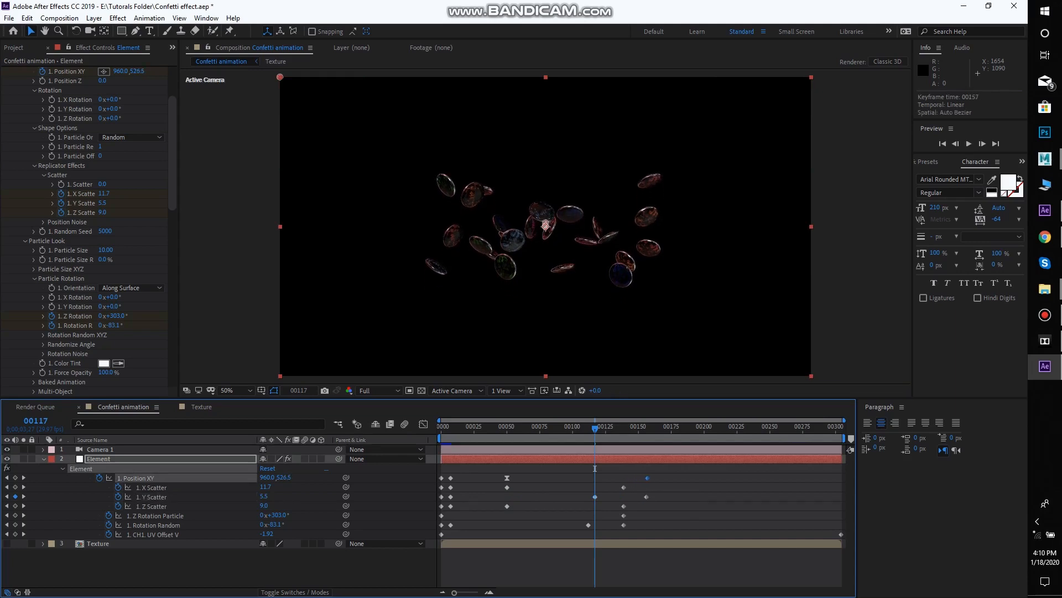
key("k")
key("k")
key("k")
key("j")
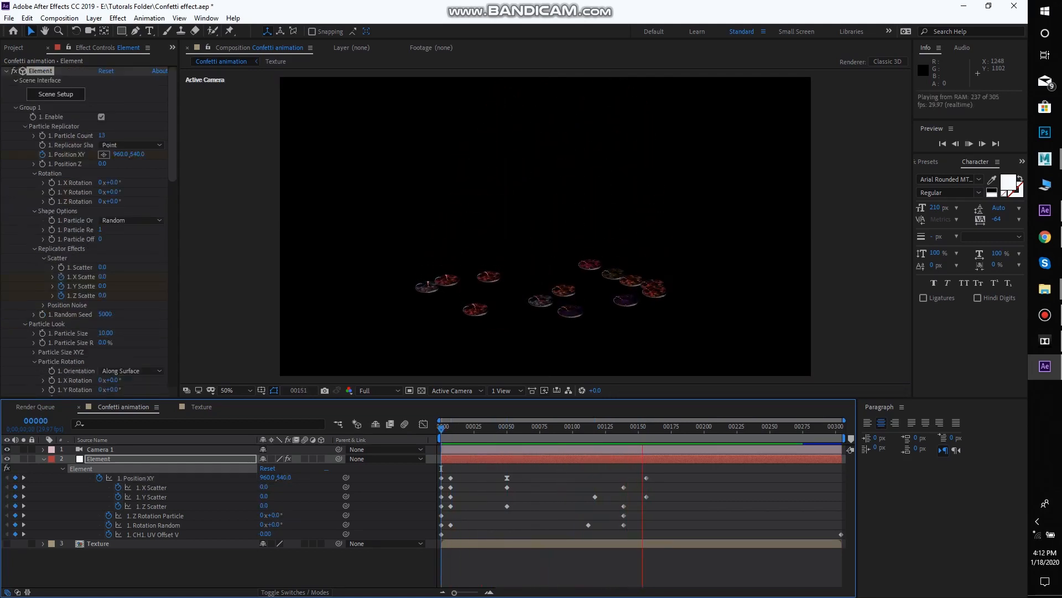
Save the project and review the discs' landing around frame 158
key("space")
key("ctrl+s")
key("Page_Up")
key("Page_Up")
key("Page_Up")
key("Page_Up")
key("Page_Up")
key("Page_Up")
key("Page_Up")
key("Page_Up")
key("Page_Up")
key("Page_Up")
key("Page_Up")
key("Page_Up")
key("Page_Up")
key("Page_Up")
key("Page_Up")
key("Page_Up")
key("Page_Up")
key("Page_Up")
key("Page_Up")
key("Page_Up")
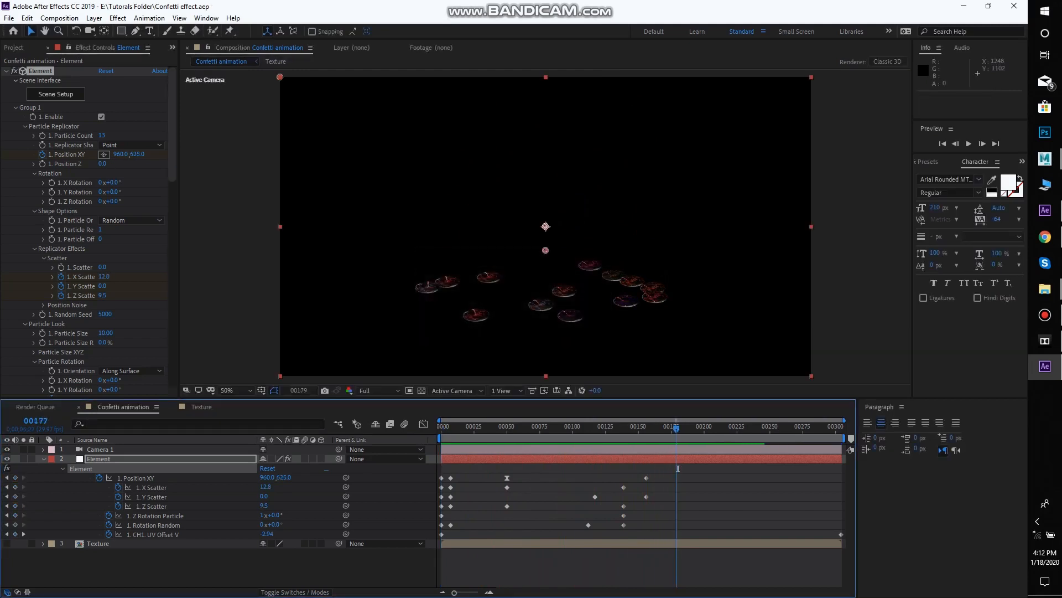
key("Page_Down")
key("Page_Down")
key("Page_Down")
key("Page_Down")
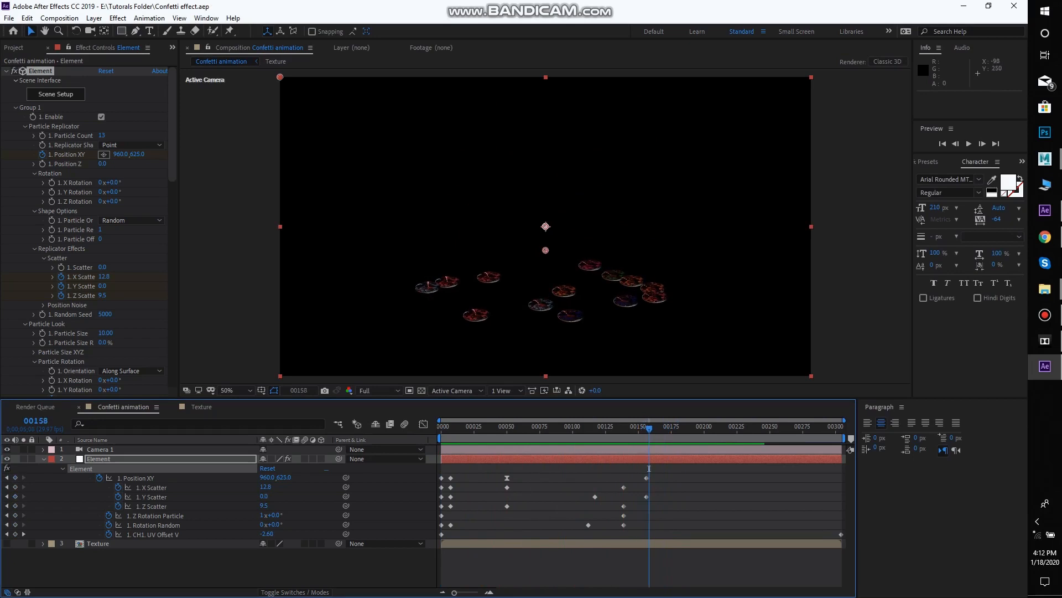
Add a Spot light to the composition with 100% intensity, an 18° cone angle and 50% cone feather
right_click(226, 114)
mouse_move(299, 121)
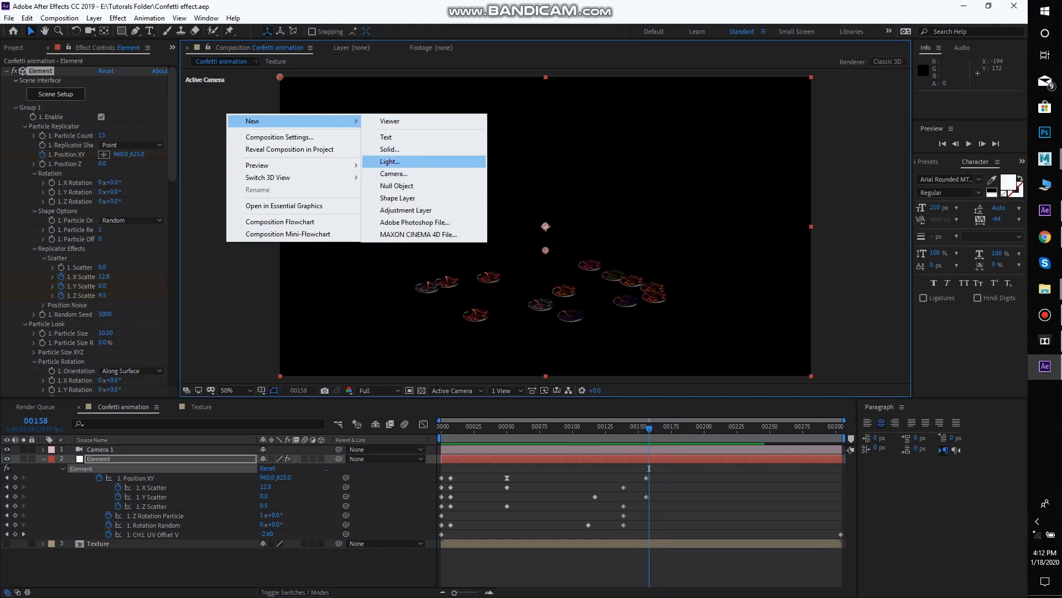
left_click(389, 161)
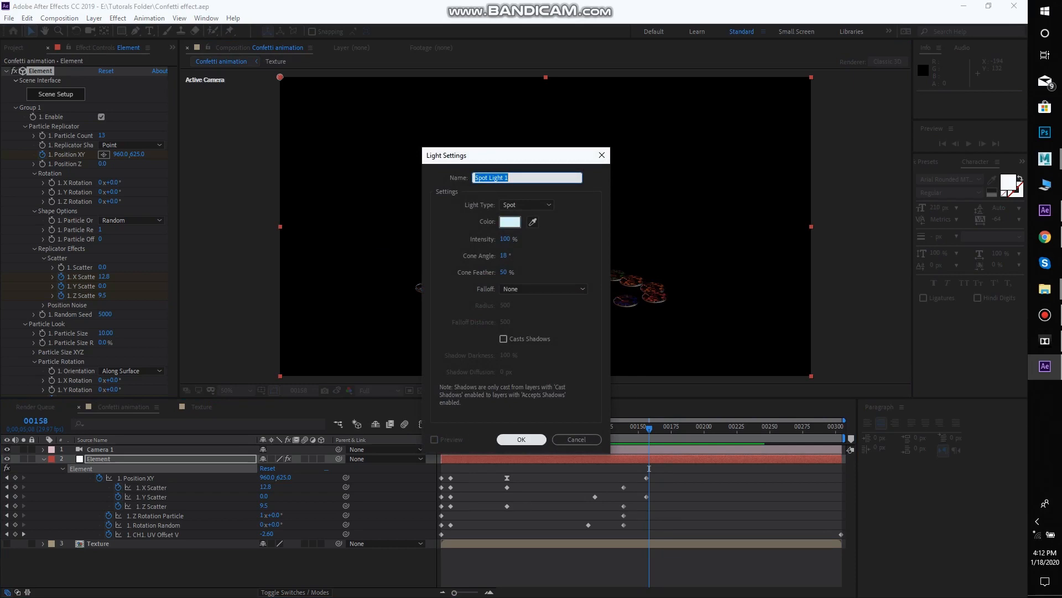
left_click(521, 439)
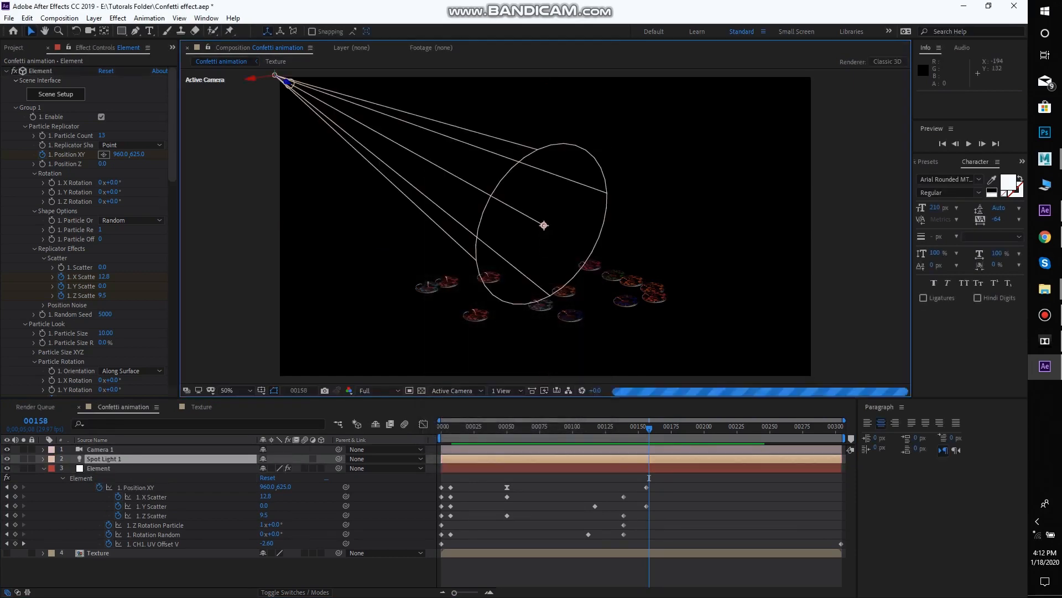
Move the spot light to about 991, 509, -261 and show the composition in four views
left_click_drag(286, 83, 369, 167)
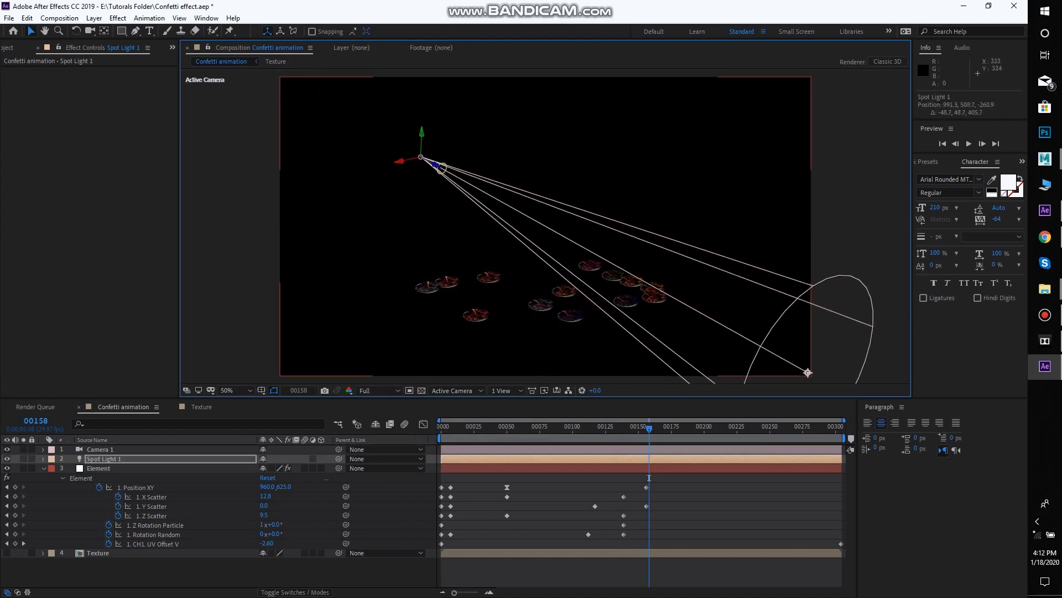
left_click(503, 390)
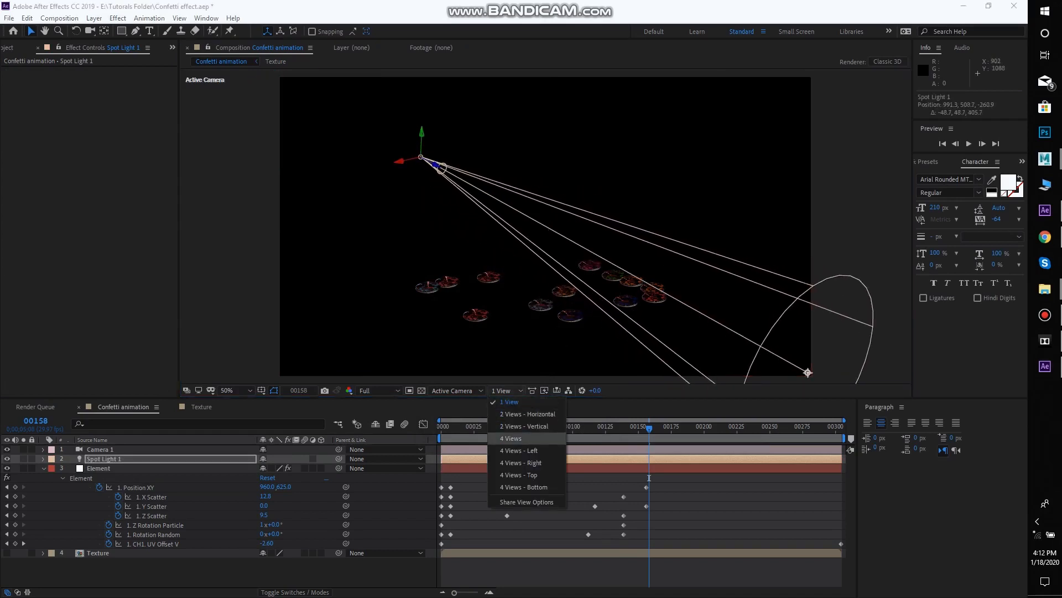
left_click(514, 438)
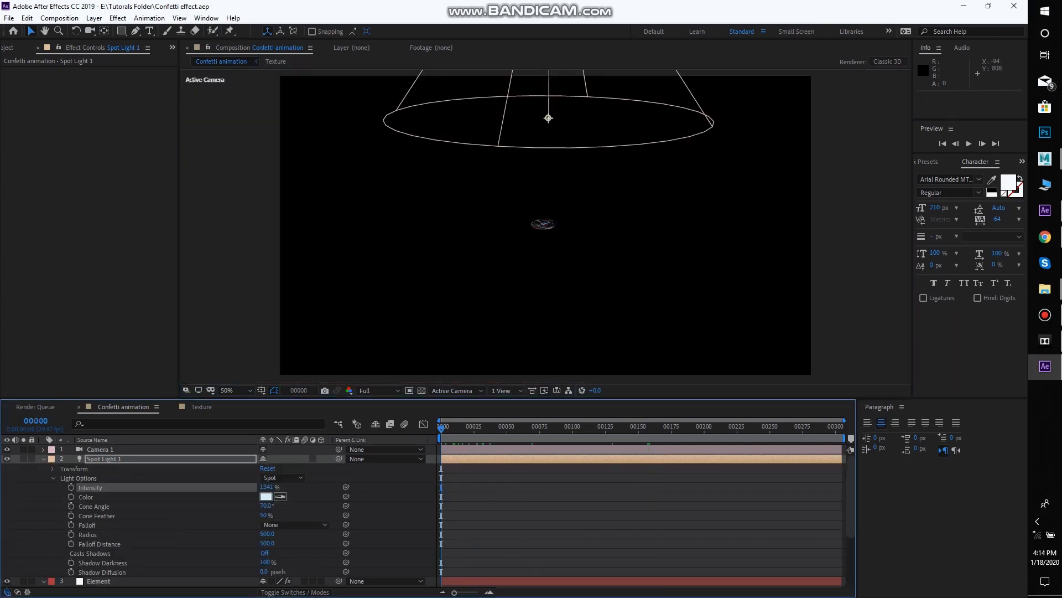
left_click(340, 336)
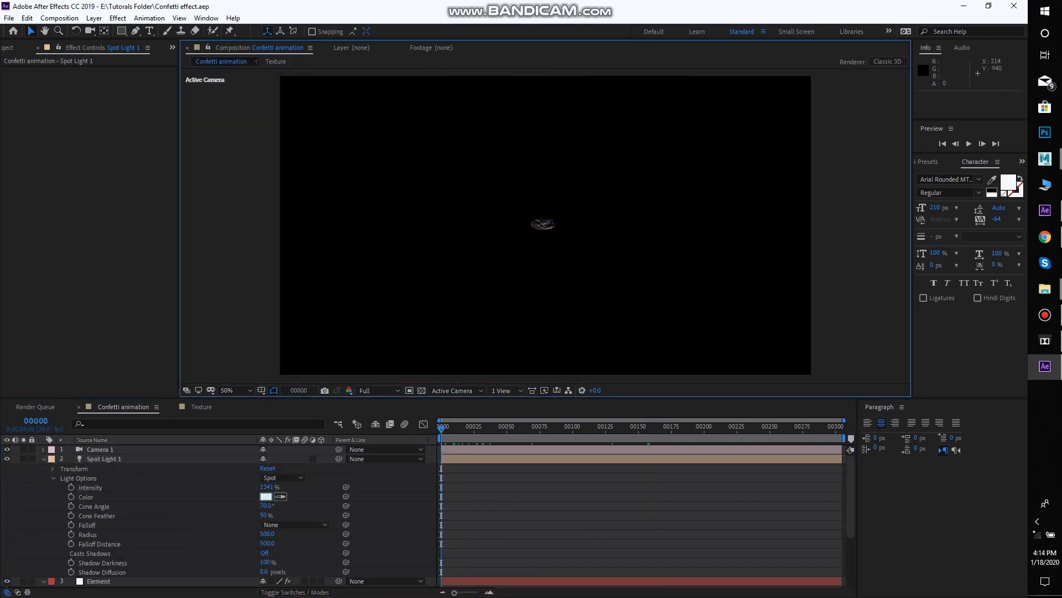
Preview the lit burst and add a Parallel light with 100% intensity and the warm off-white colour FDF9EE
key("space")
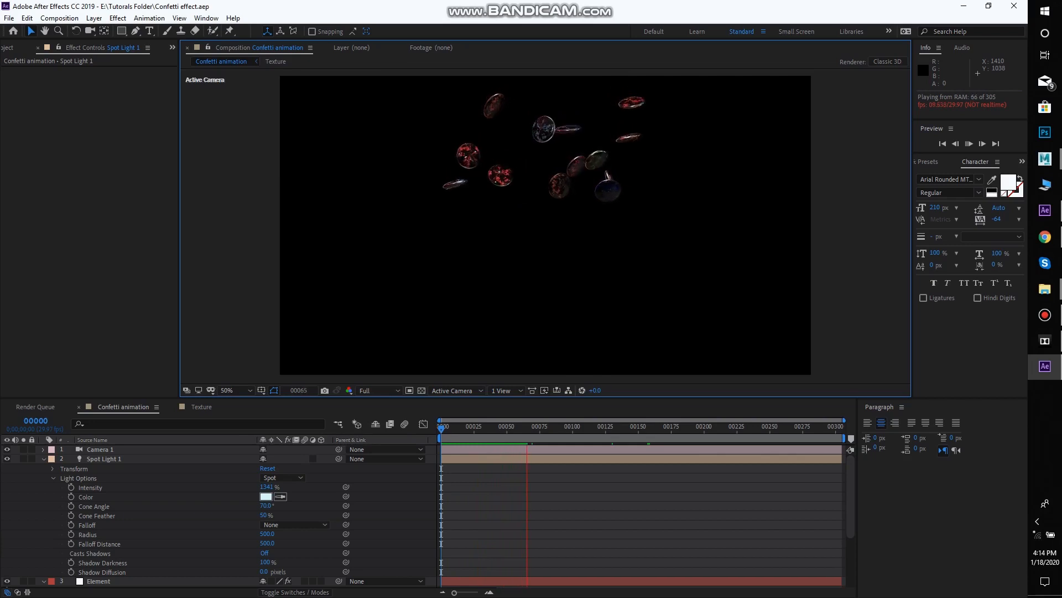
right_click(244, 181)
mouse_move(310, 187)
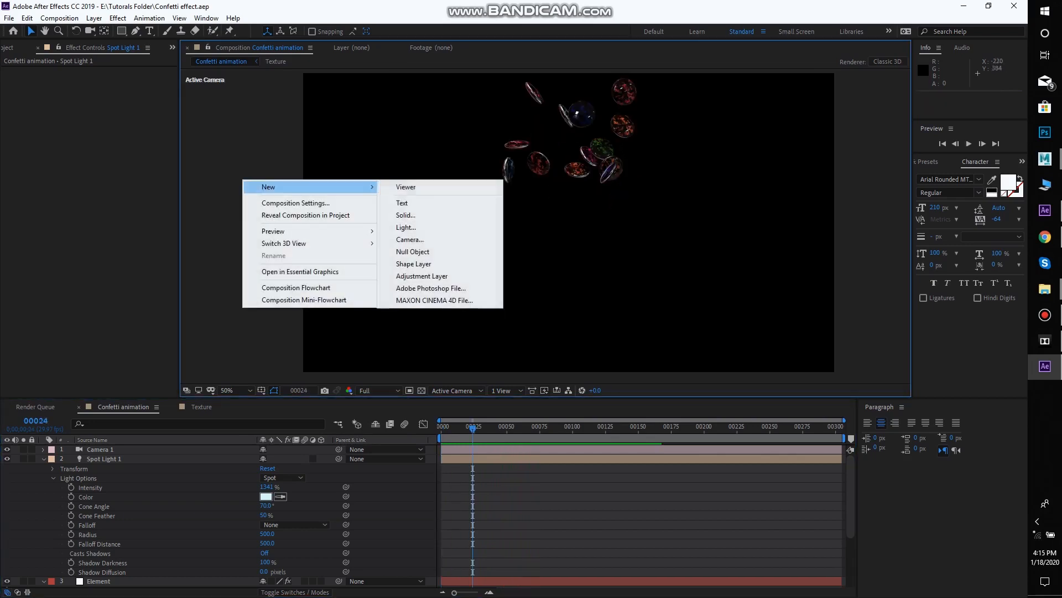
left_click(406, 226)
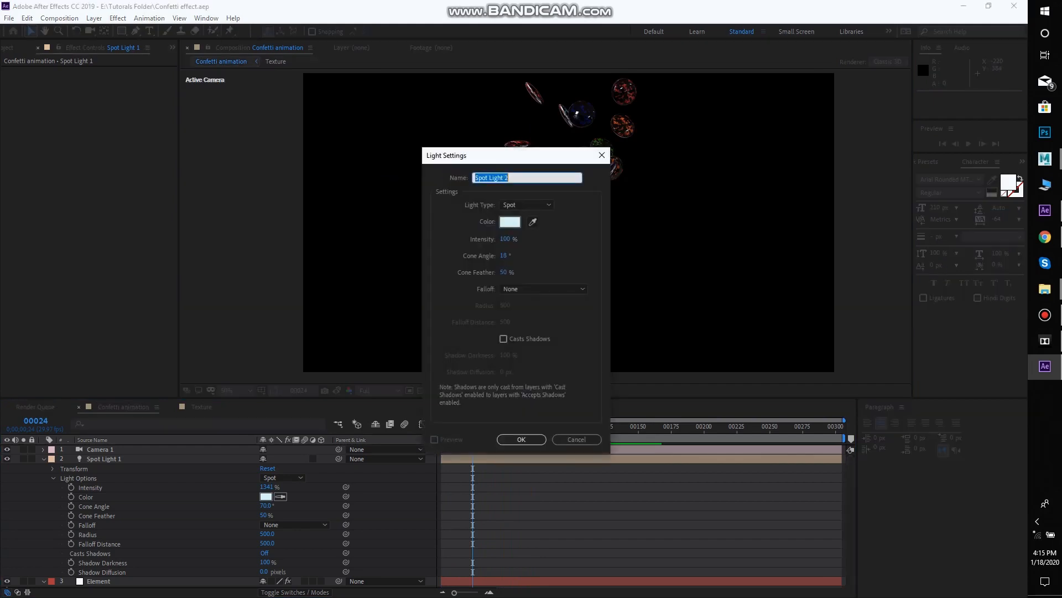
left_click(527, 205)
left_click(521, 217)
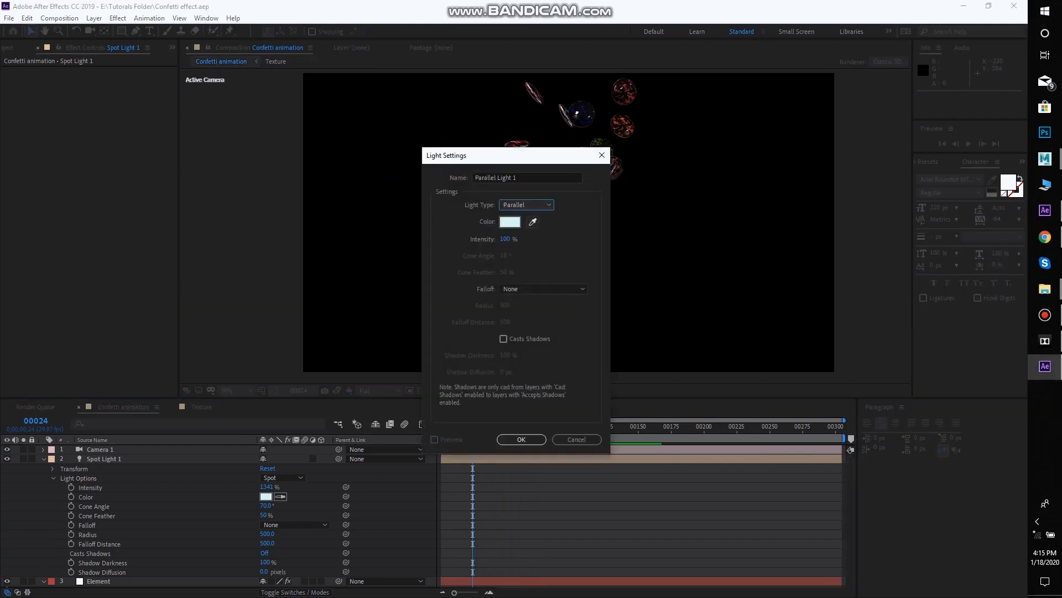
left_click(510, 222)
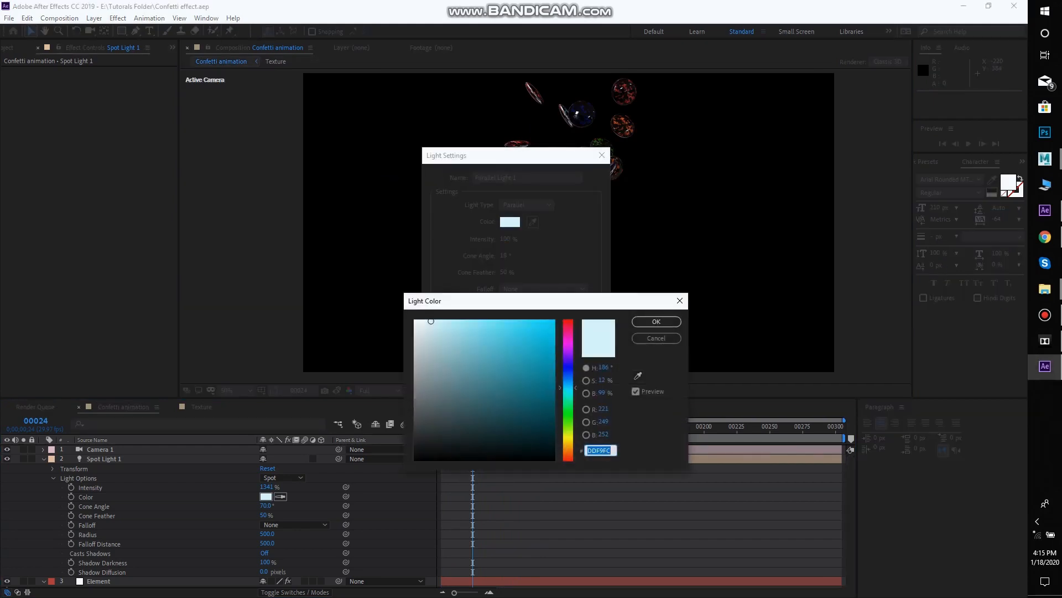
type("FCF0DD")
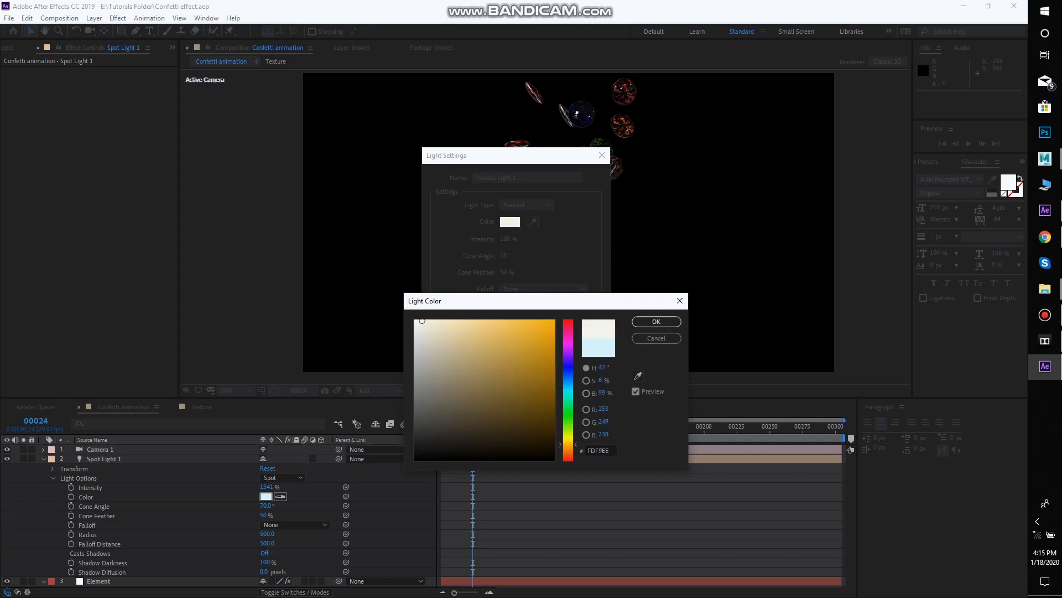
left_click(656, 322)
left_click(520, 439)
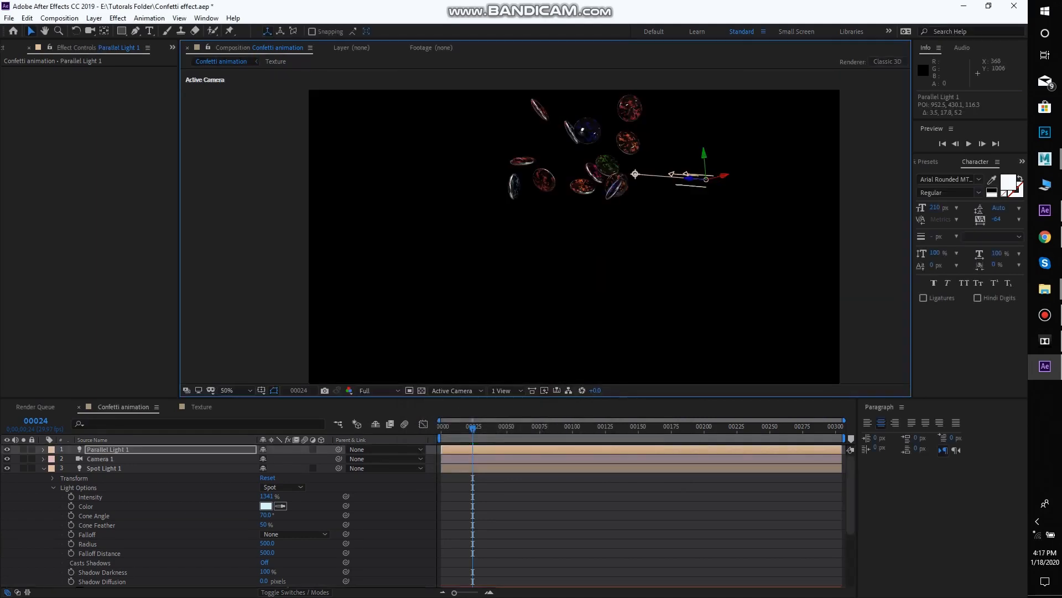
Toggle the parallel light's visibility repeatedly to compare the discs with and without it
left_click(7, 449)
left_click(8, 449)
left_click(7, 450)
left_click(7, 449)
left_click(7, 449)
left_click(7, 449)
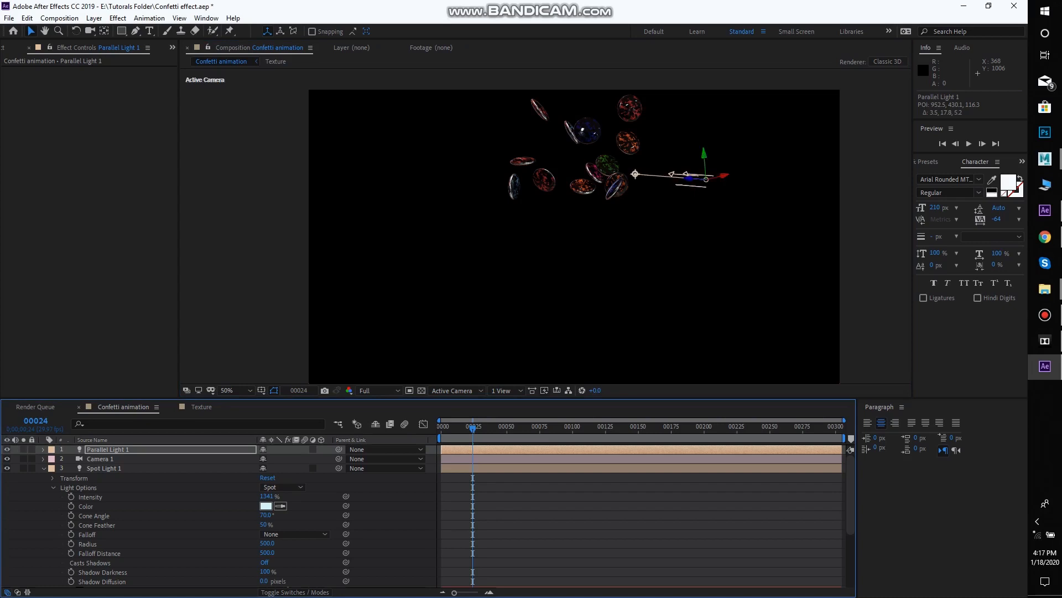
Raise the parallel light's intensity to about 1800% in its light options and preview the burst
left_click(43, 449)
left_click(53, 459)
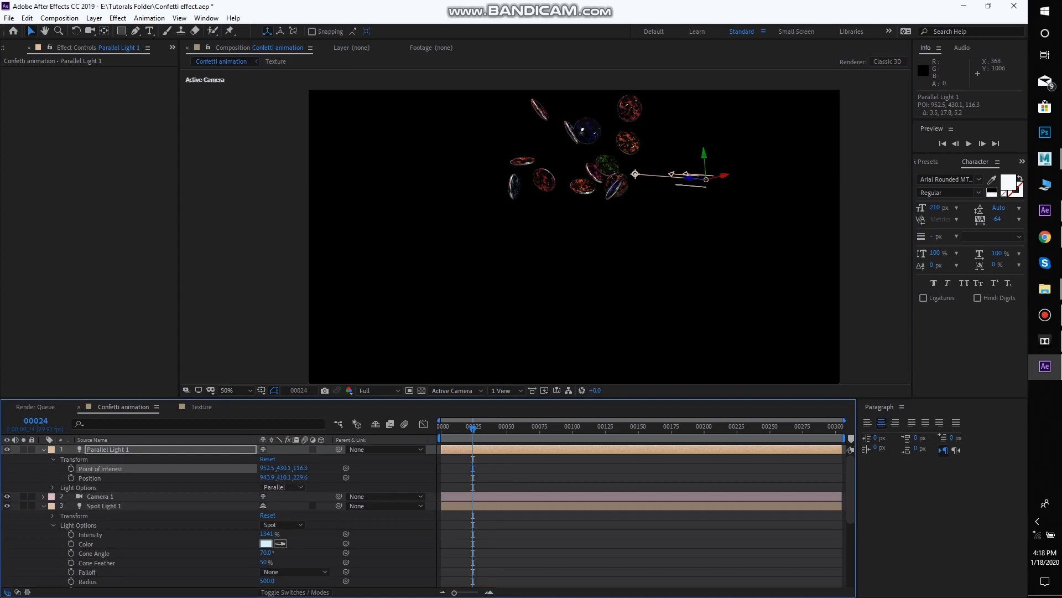
left_click(53, 459)
left_click(53, 468)
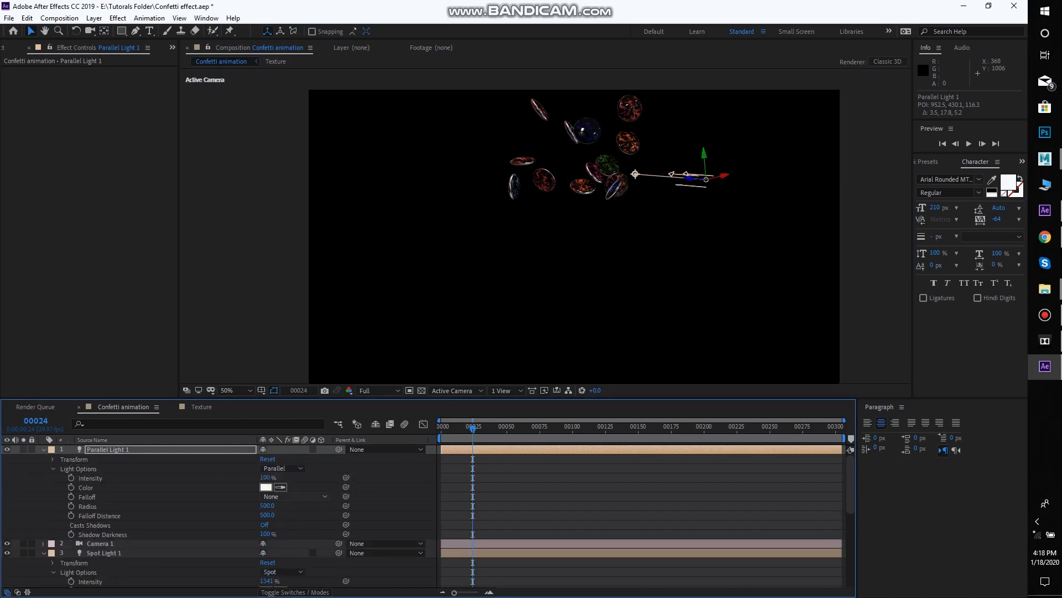
left_click_drag(266, 478, 284, 477)
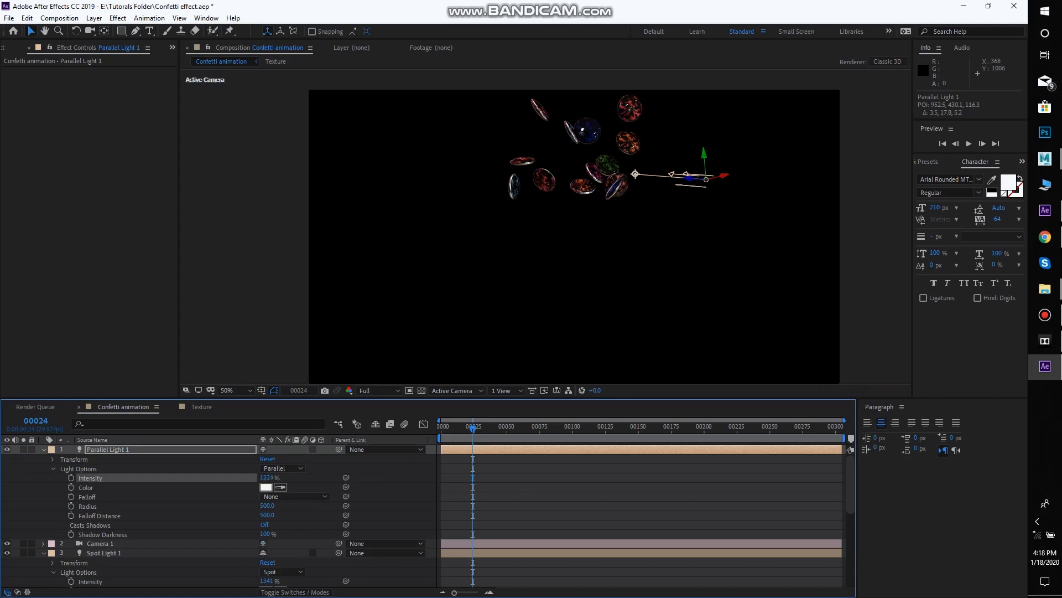
left_click_drag(269, 477, 275, 477)
left_click_drag(268, 477, 375, 477)
key("space")
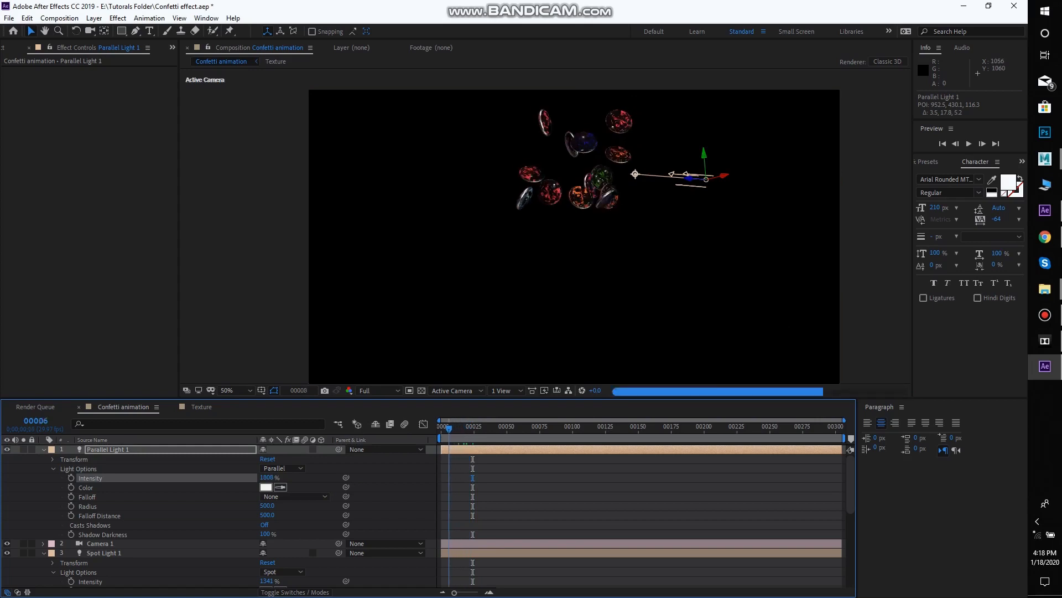
left_click(239, 261)
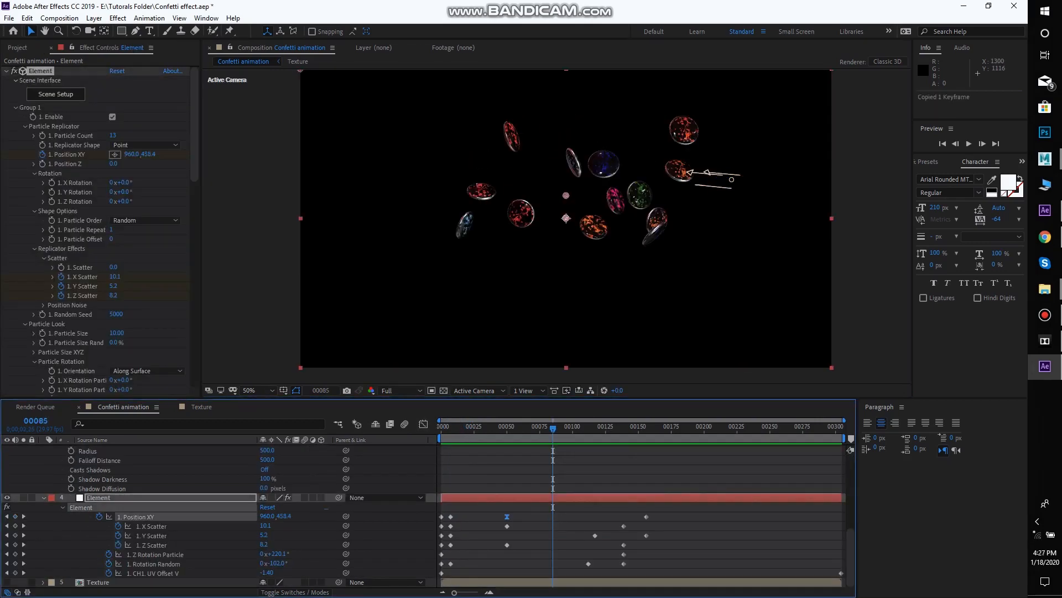
Go to frame 156 and collapse the expanded Element, spot light and parallel light properties
left_click_drag(524, 429, 646, 429)
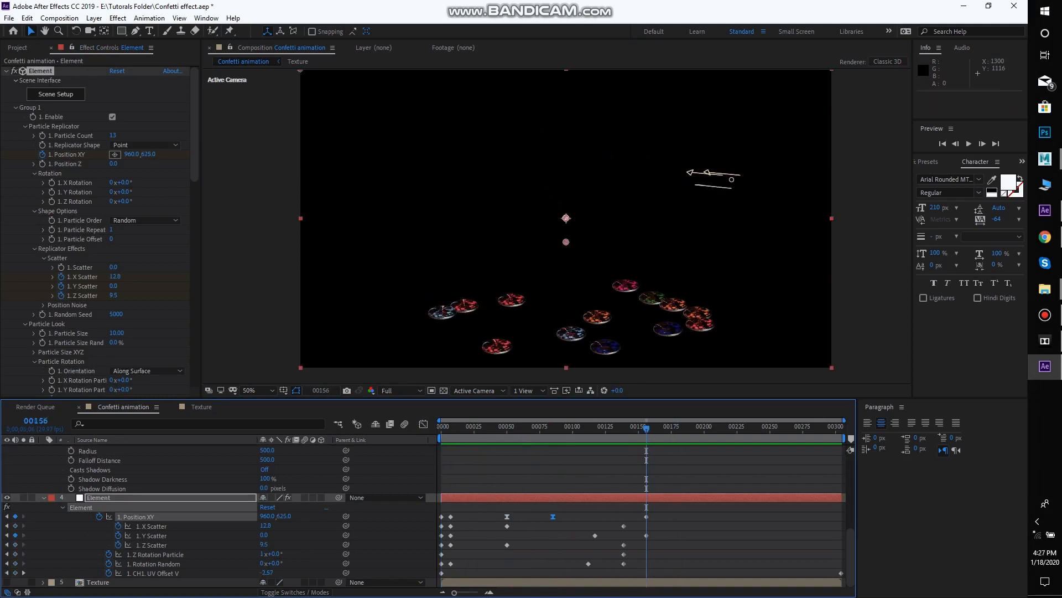
scroll(221, 514, "up", 5)
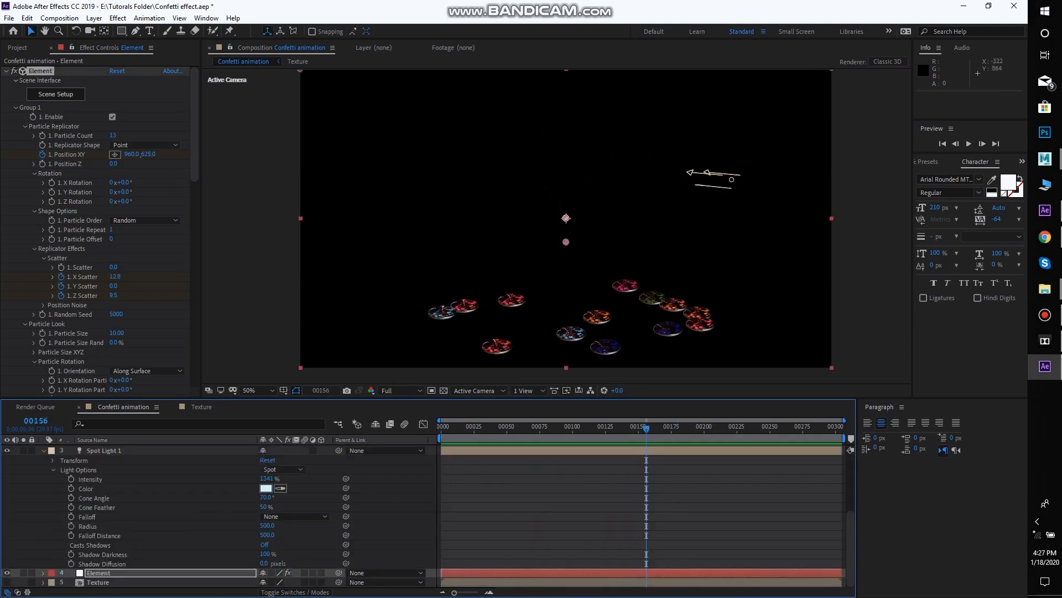
left_click(43, 488)
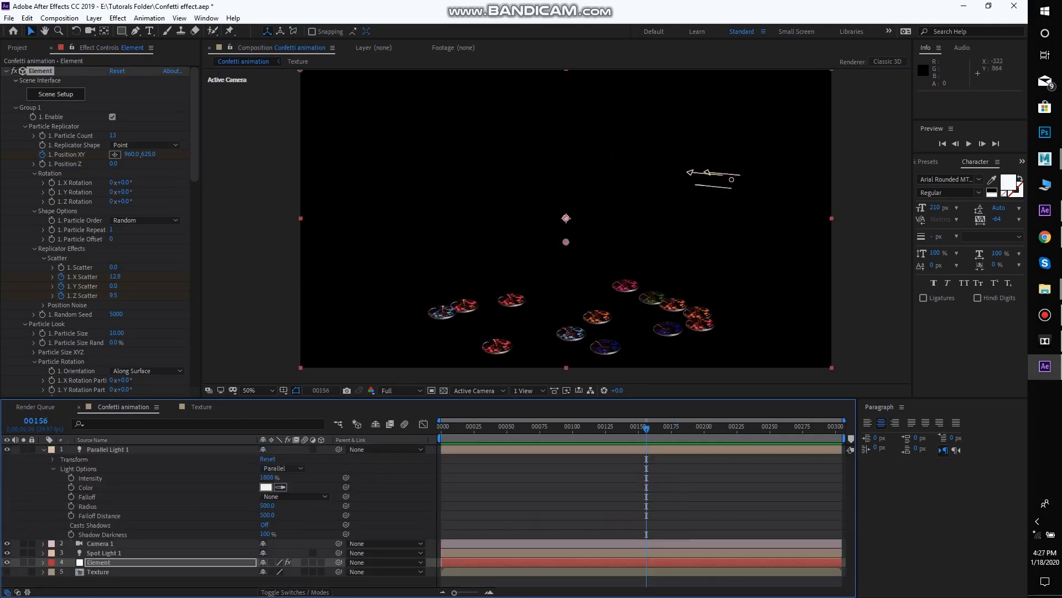
left_click(44, 449)
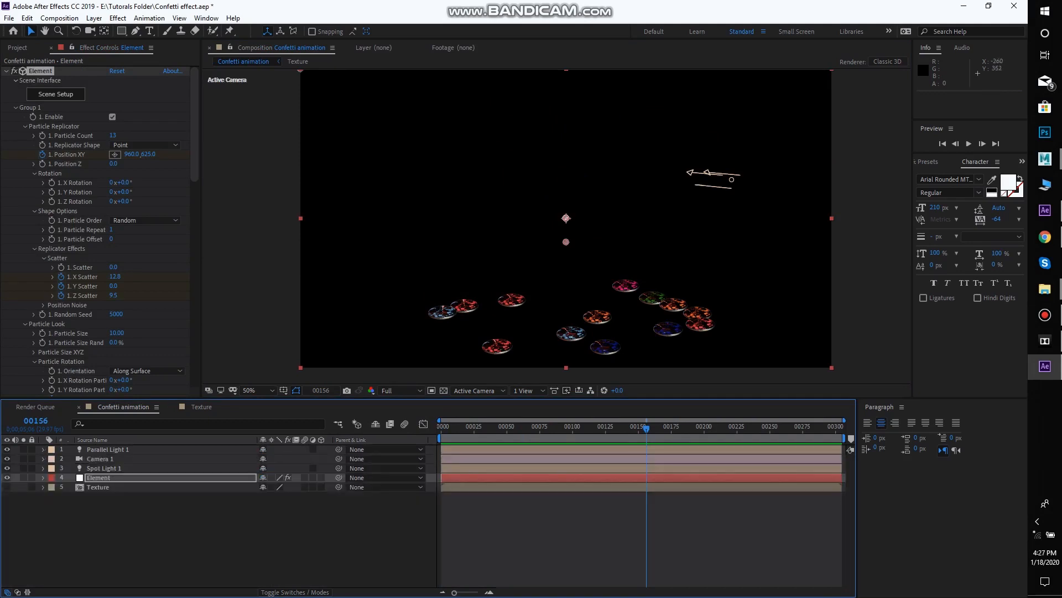
Create a 1920 × 1080 px black solid named Element BG and place it directly beneath the Element layer
right_click(225, 155)
mouse_move(299, 161)
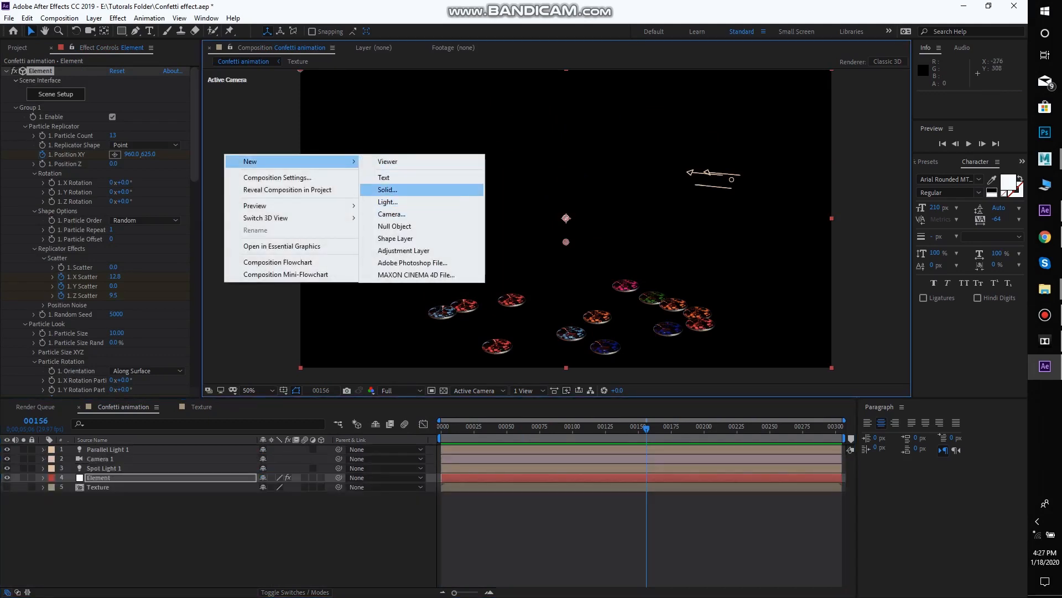
left_click(387, 189)
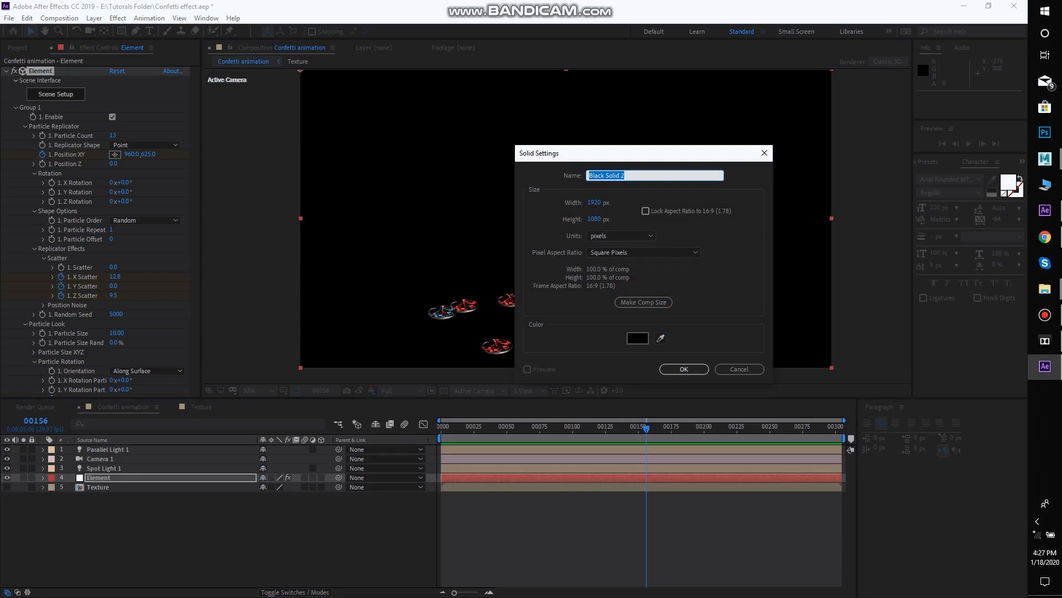
type("Element BG")
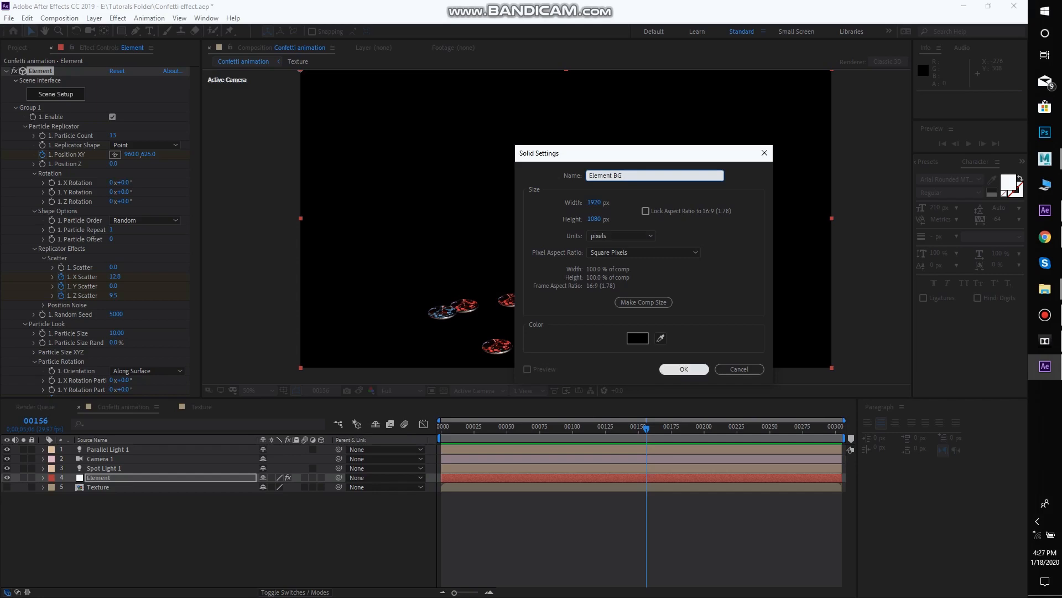
left_click(684, 369)
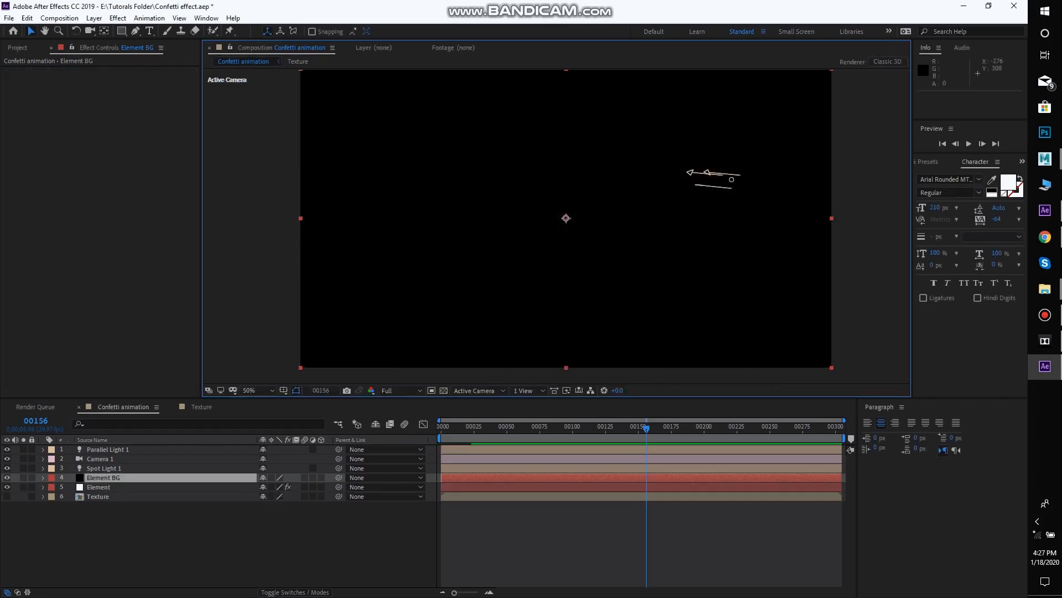
left_click_drag(122, 497, 122, 490)
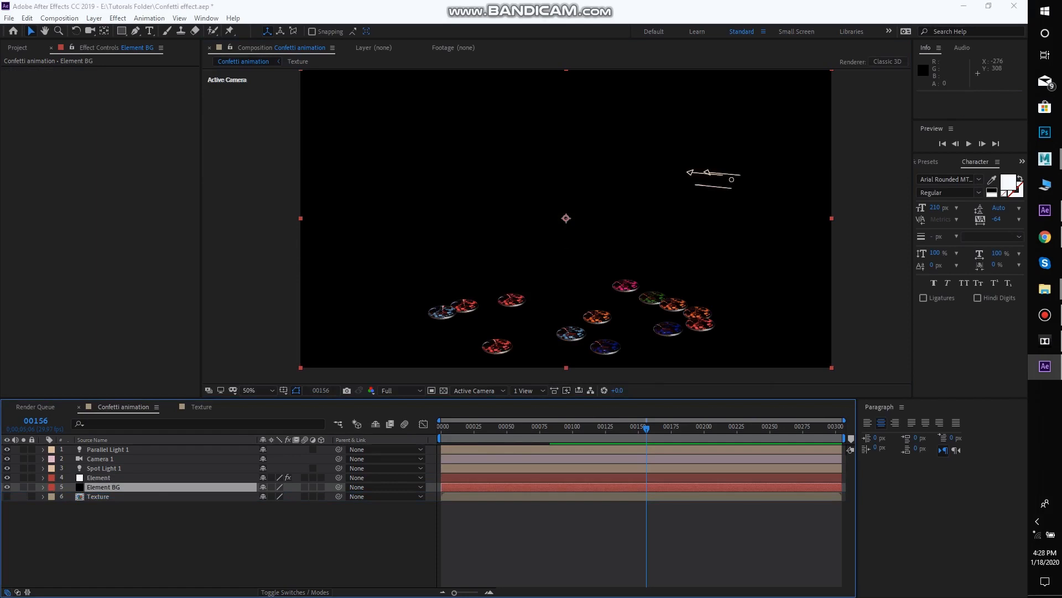
Apply the Element effect to the Element BG layer and open its Scene Setup
key("ctrl+space")
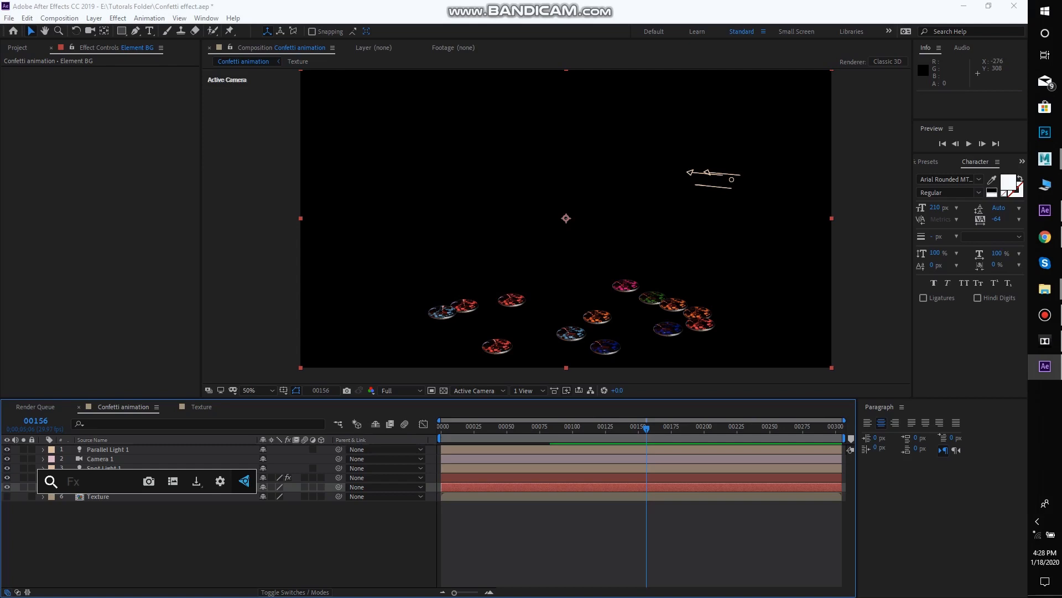
type("element")
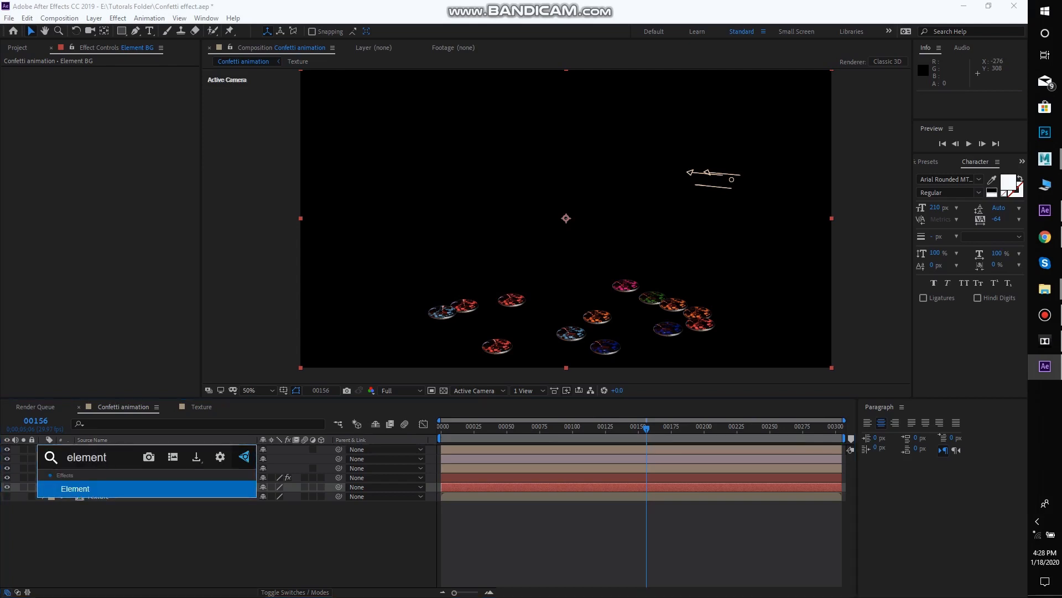
key("Return")
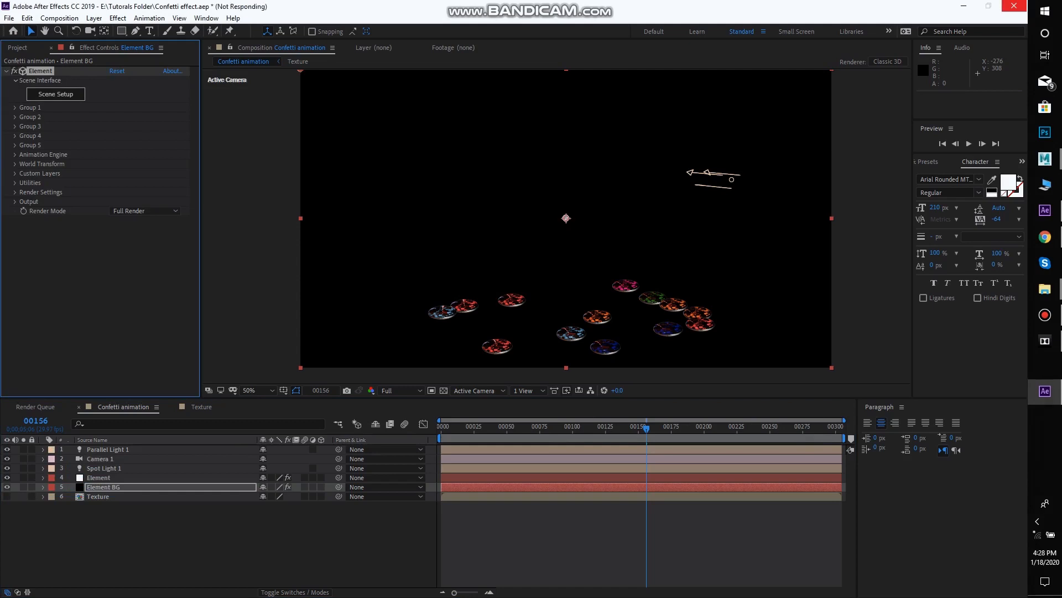
left_click(56, 94)
Create a plane model in the scene and scale it uniformly to about 1514% as a floor
left_click_drag(381, 265, 355, 311)
left_click(370, 42)
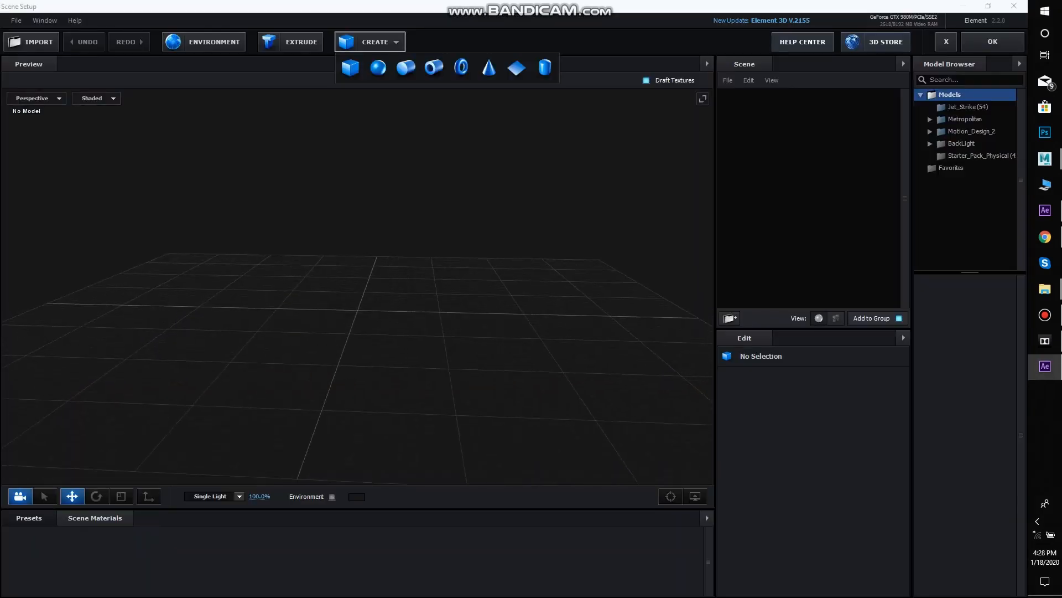
left_click(516, 67)
scroll(357, 299, "down", 4)
left_click_drag(357, 299, 356, 333)
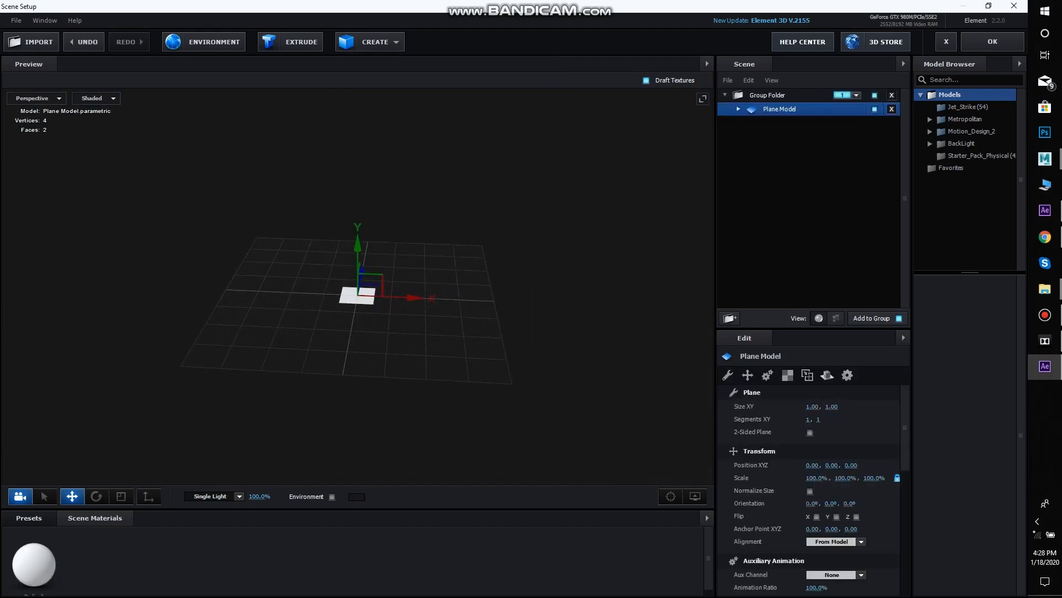
key("r")
left_click_drag(361, 291, 387, 290)
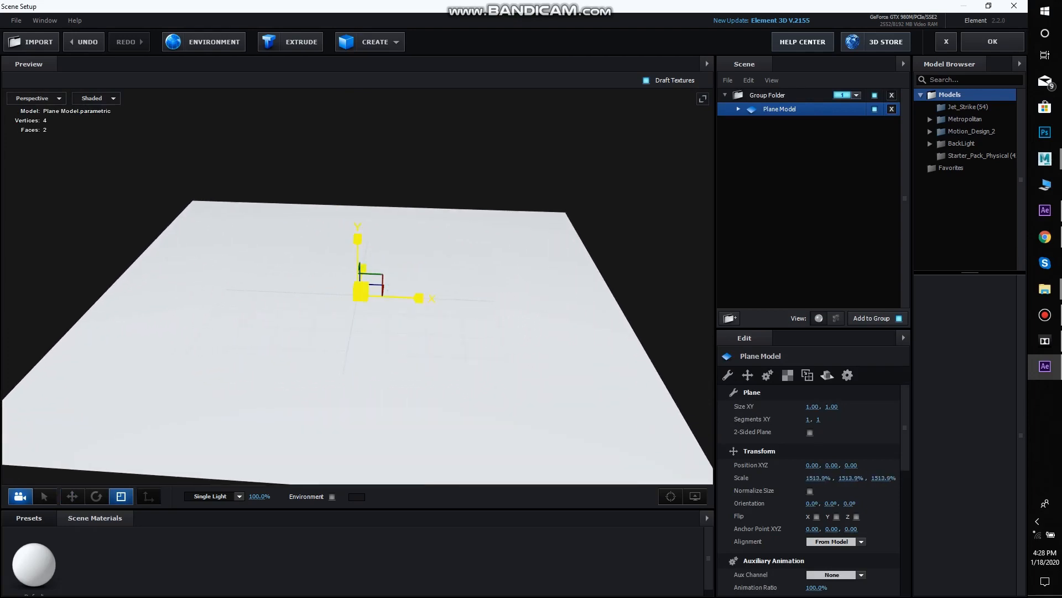
scroll(383, 326, "down", 5)
scroll(346, 317, "up", 3)
Set the diffuse colour of the plane's Default material to black (000000)
left_click(739, 109)
left_click(788, 123)
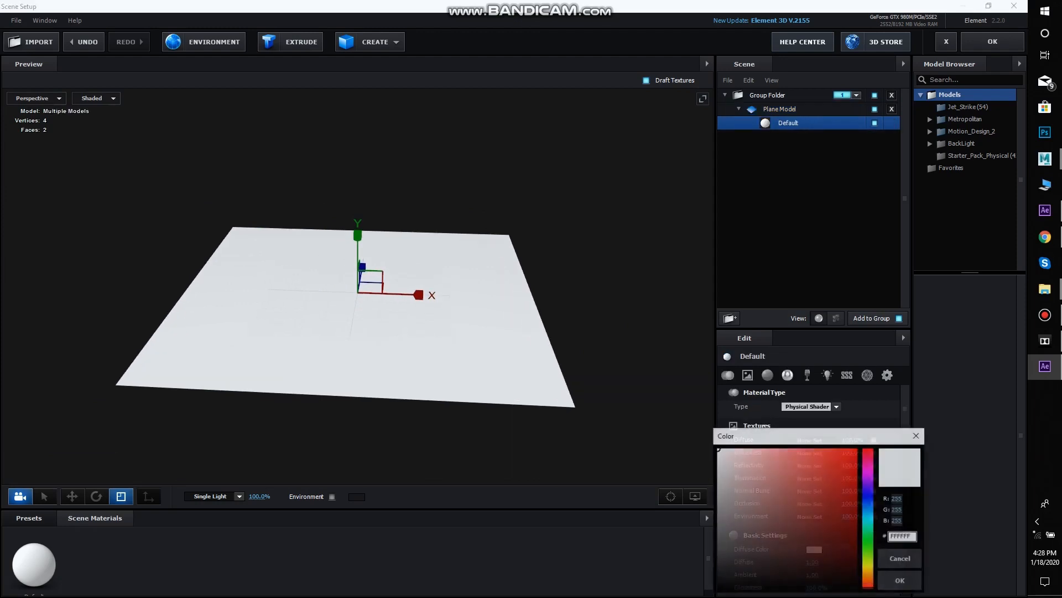
left_click(716, 546)
left_click_drag(716, 546, 716, 559)
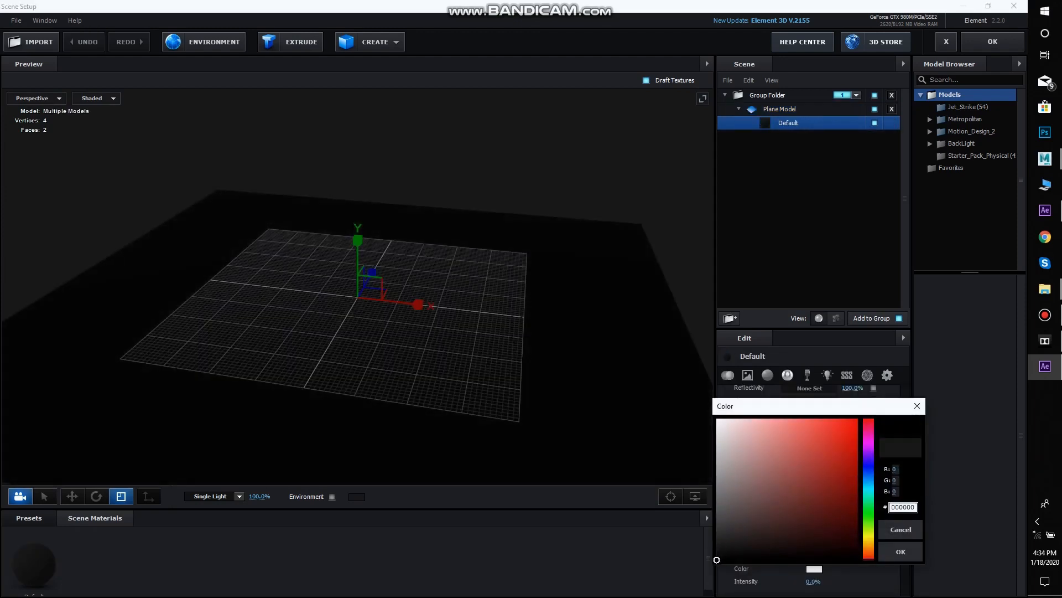
left_click(901, 551)
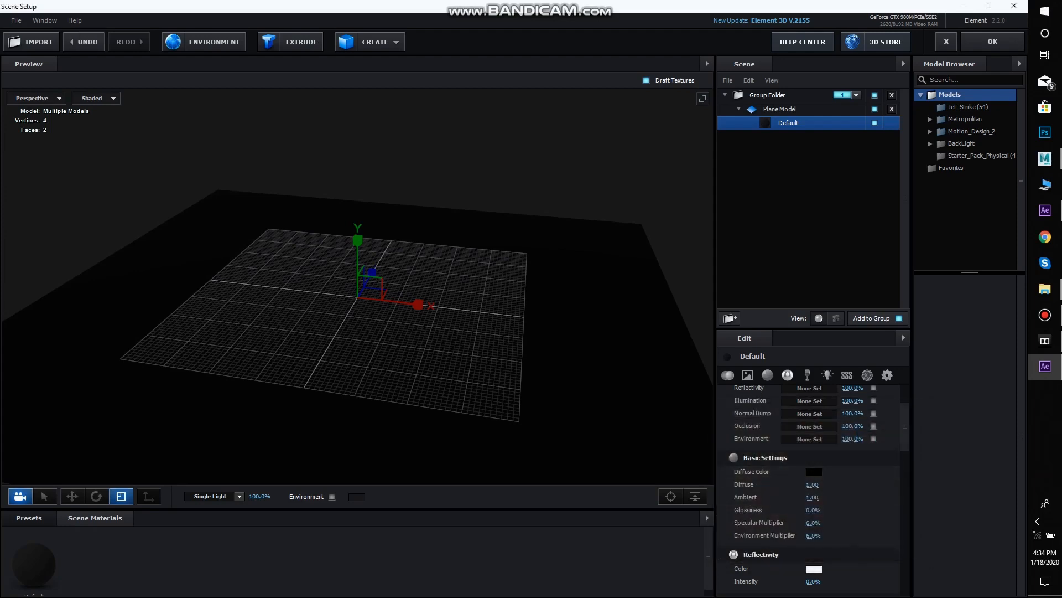
Load gym_entrance_2k.hdr as the scene environment with brightness at -53% and saturation at -7%
left_click(204, 41)
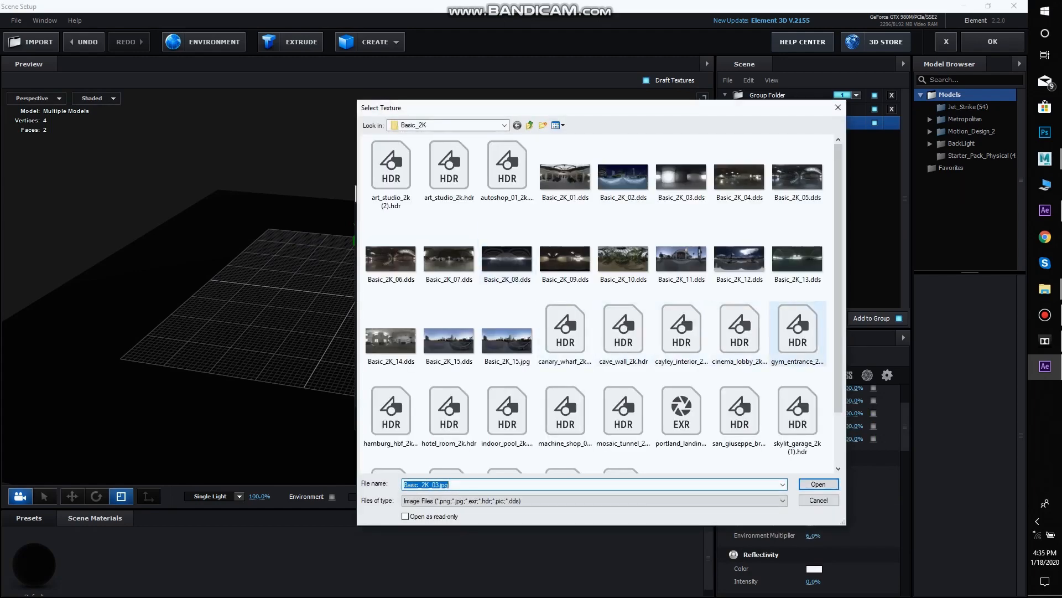
double_click(798, 332)
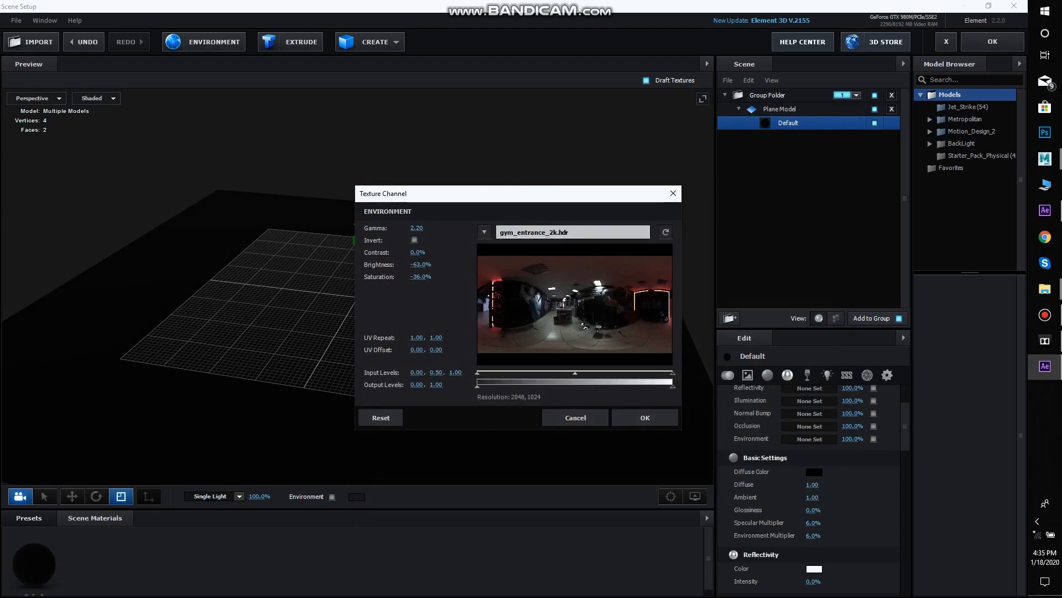
left_click_drag(421, 265, 433, 277)
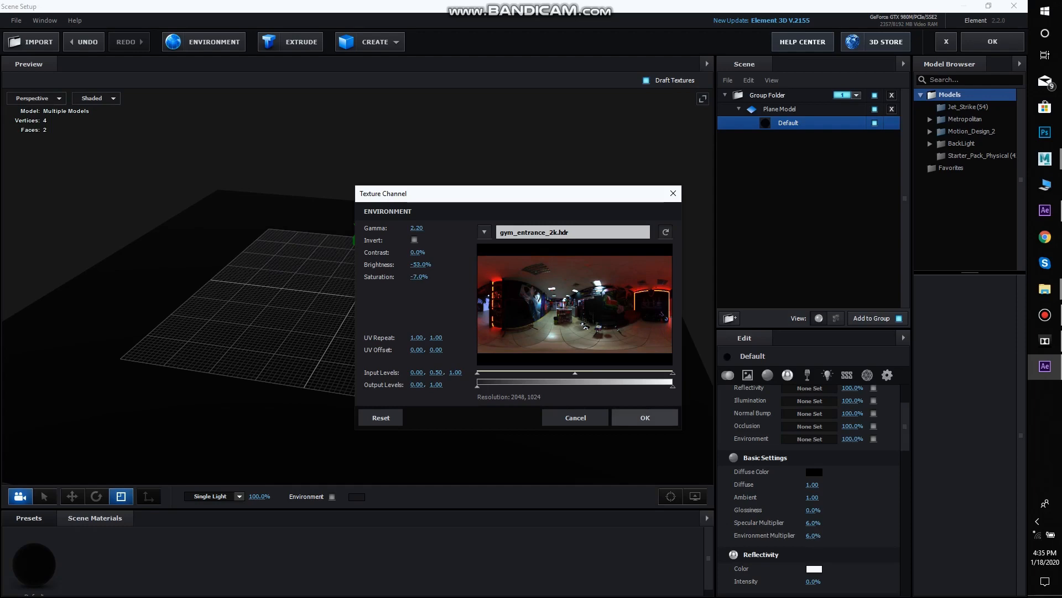
left_click(645, 417)
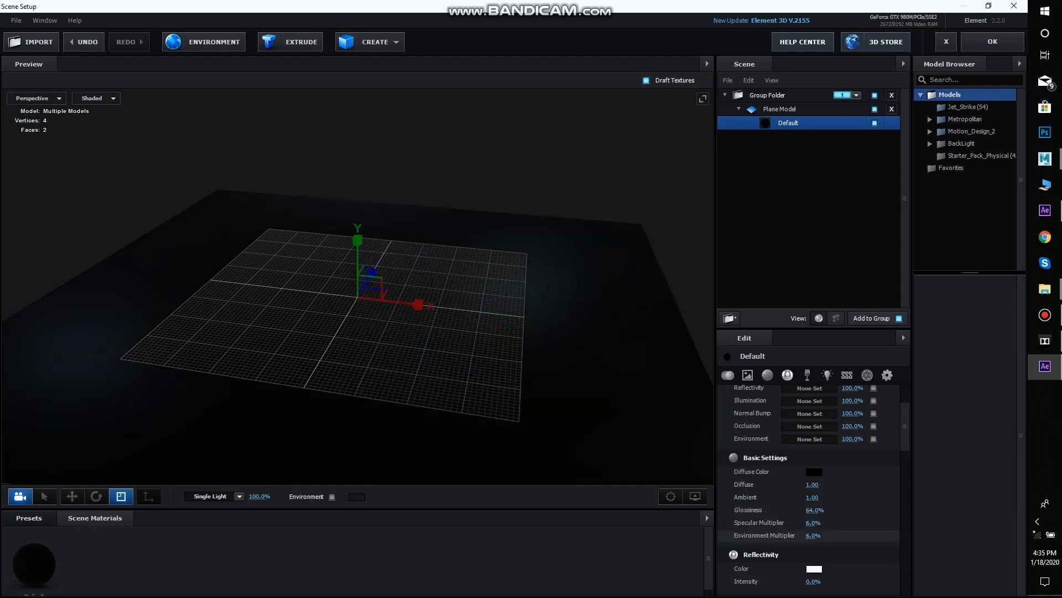
Set the plane material's glossiness to 64% and environment multiplier to 8%, and accept the scene setup
key("Return")
left_click_drag(354, 310, 288, 268)
scroll(305, 270, "down", 4)
scroll(304, 260, "up", 4)
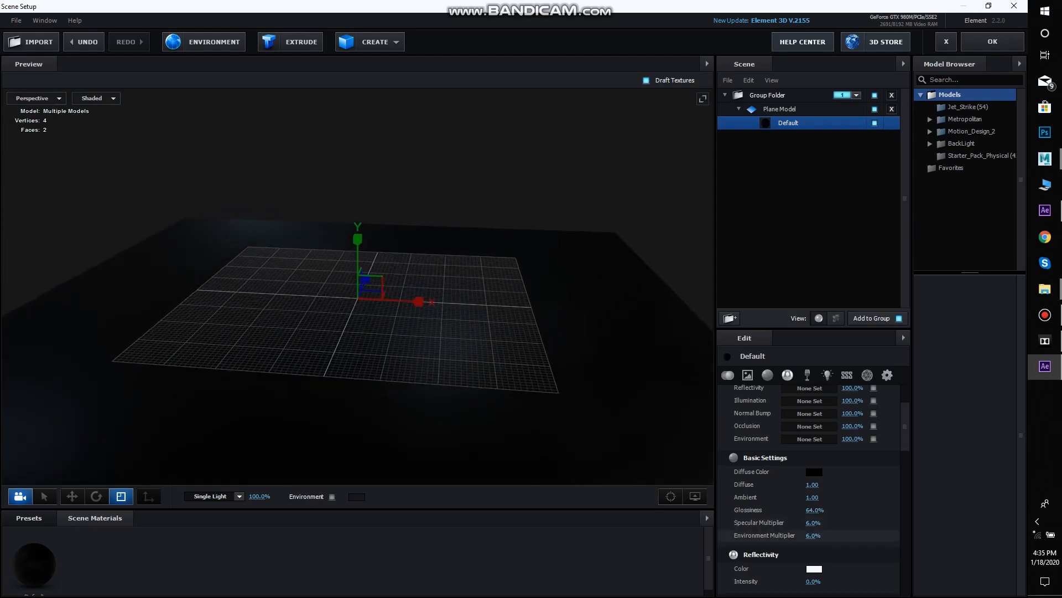
left_click_drag(813, 535, 814, 535)
left_click_drag(443, 321, 487, 304)
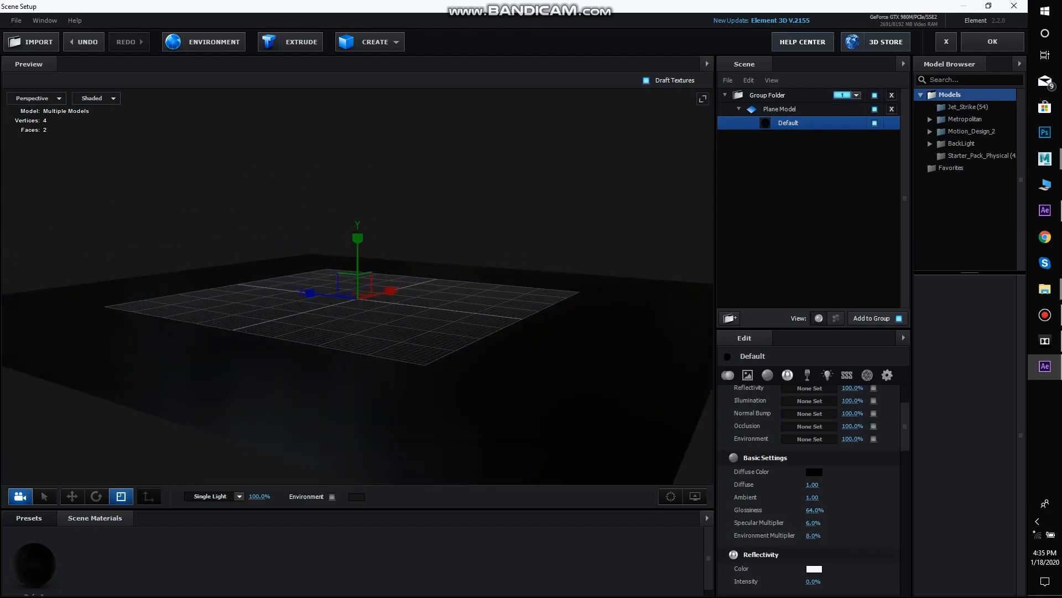
left_click(992, 41)
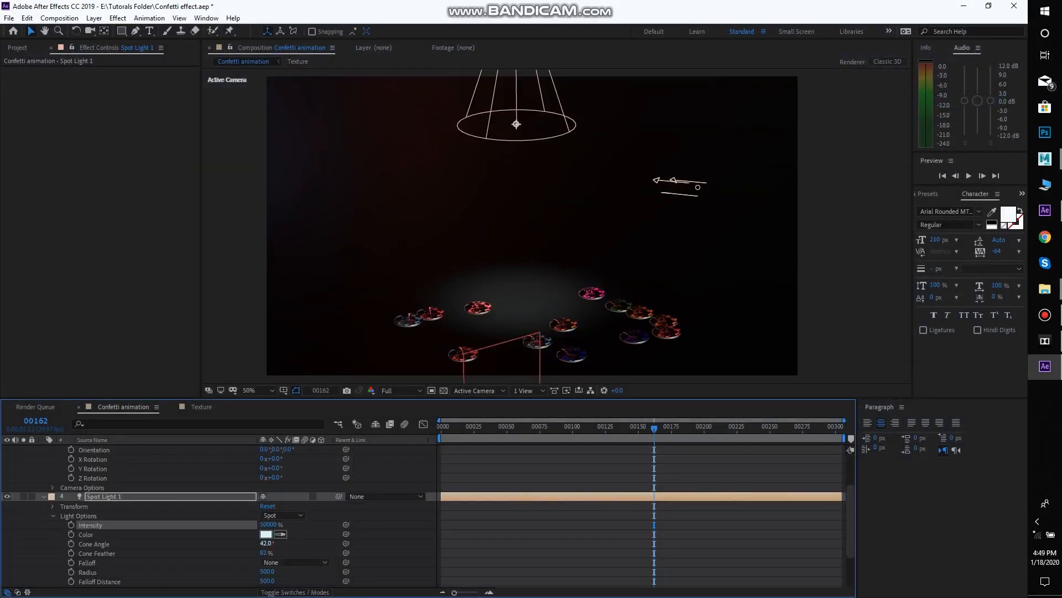
Widen the spot light's cone angle to 49°
left_click_drag(267, 543, 270, 544)
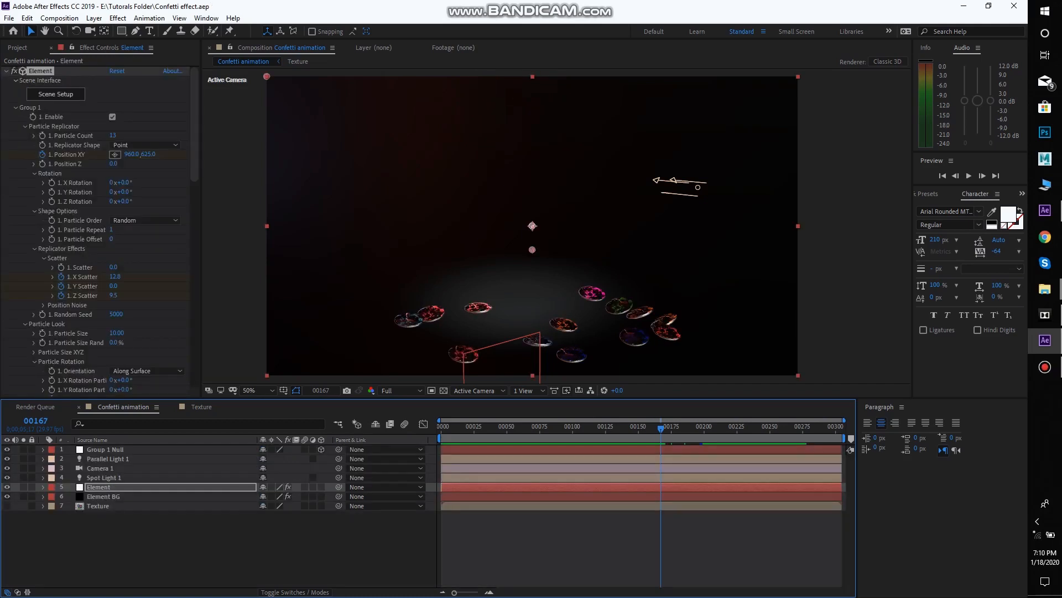
Add a 1920 × 1080 px black solid named Flair to the Confetti animation composition
right_click(236, 129)
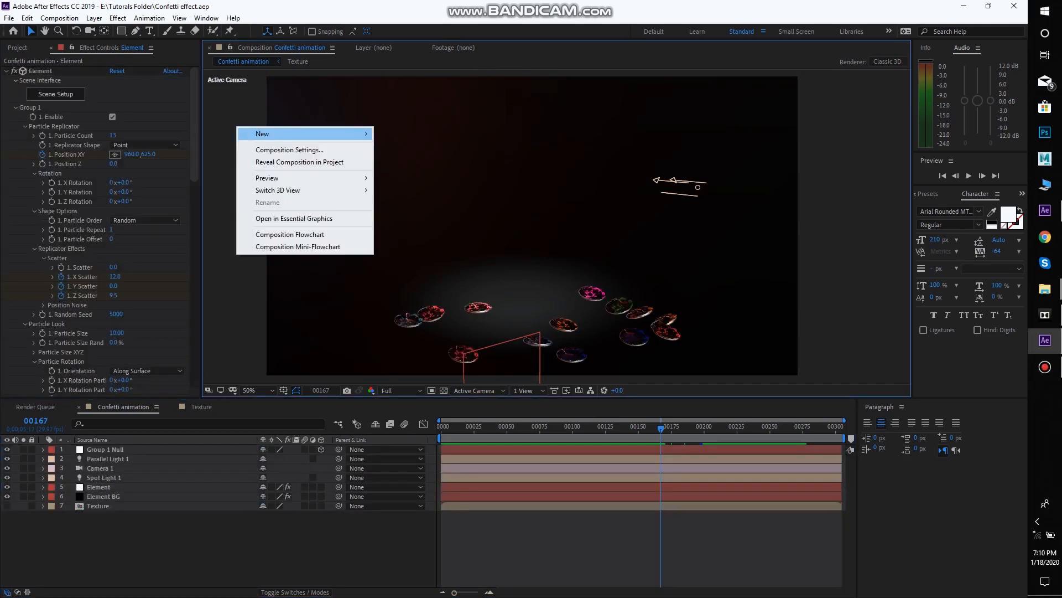
mouse_move(254, 132)
left_click(432, 162)
type("F")
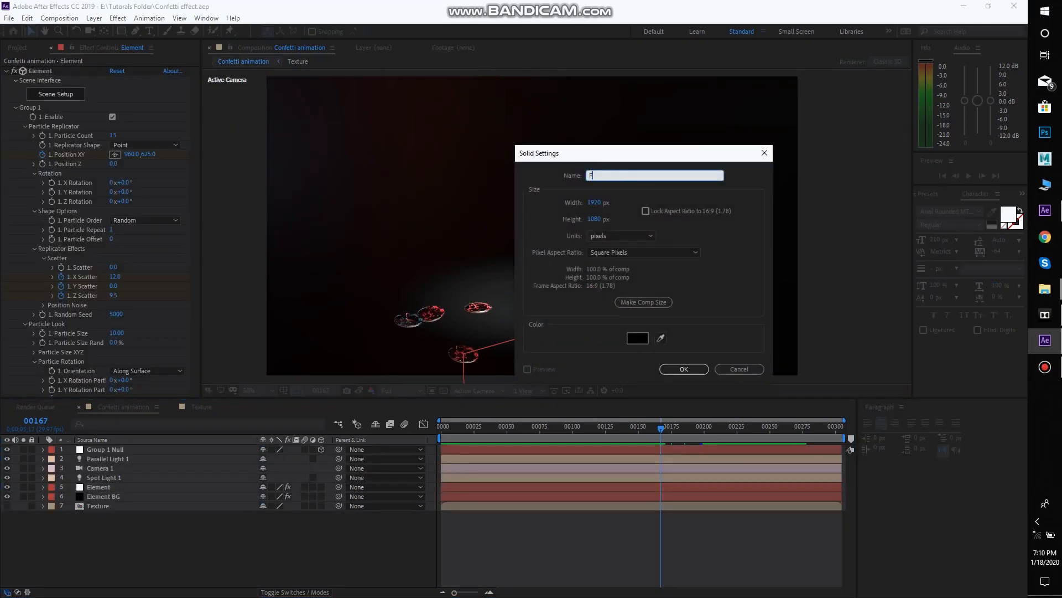
type("lair")
key("Return")
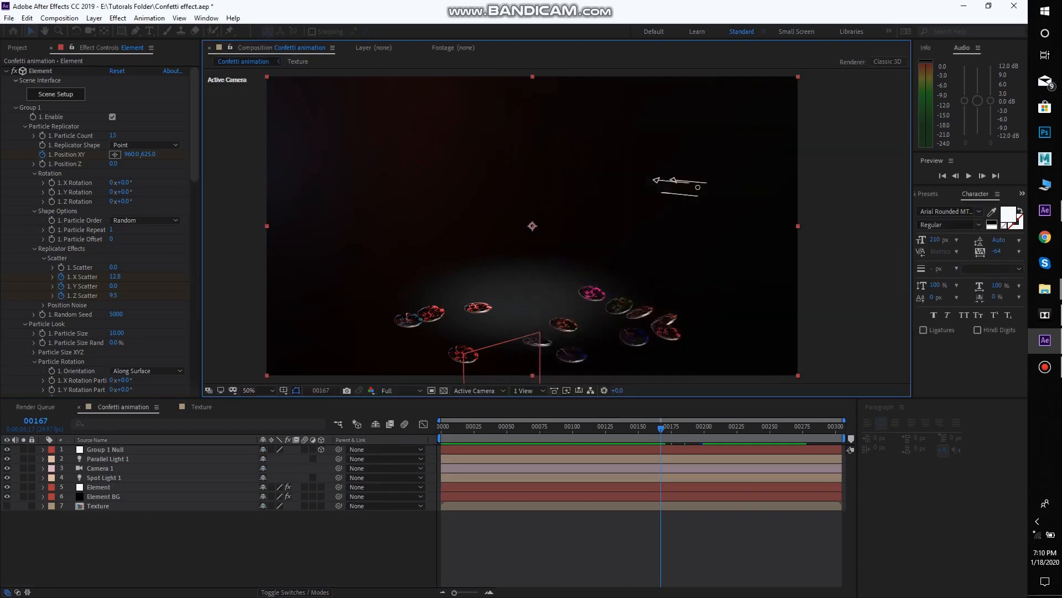
Apply the Video Copilot Optical Flares effect to the Flair solid and move the playhead to frame 165
left_click(117, 18)
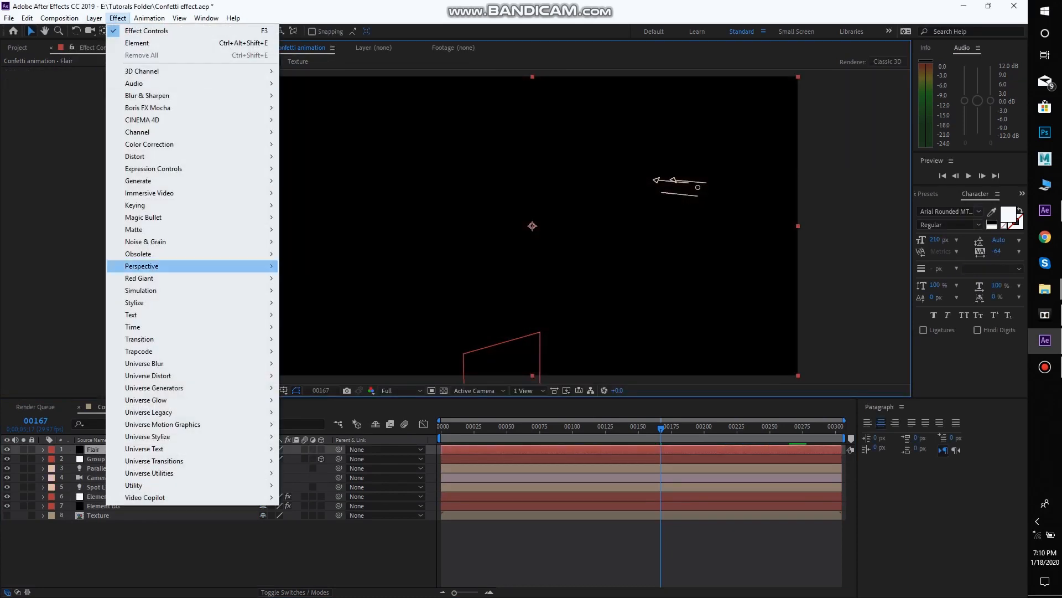
mouse_move(149, 498)
left_click(316, 510)
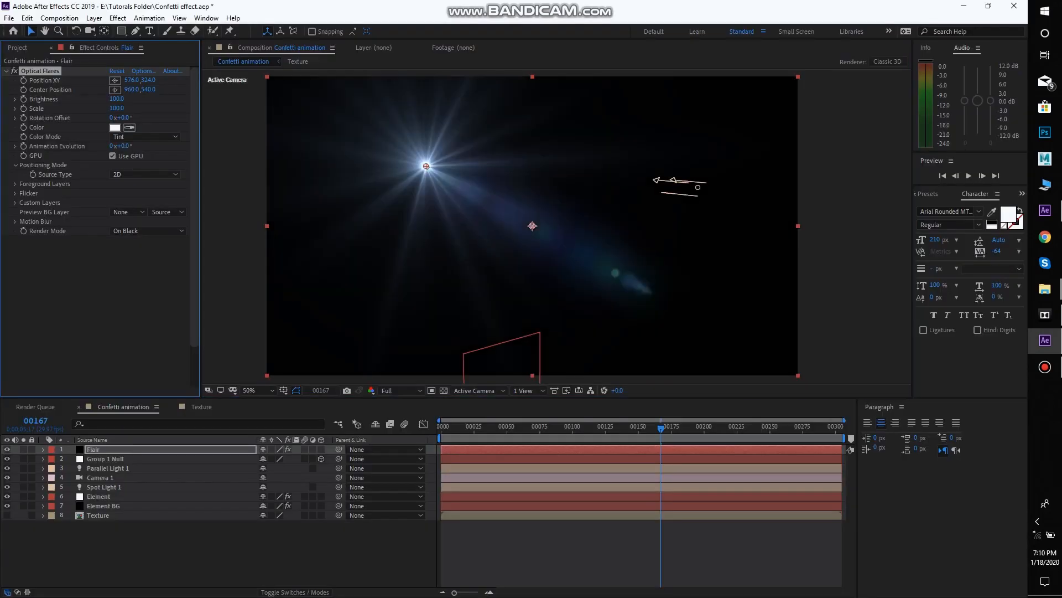
left_click_drag(661, 429, 658, 428)
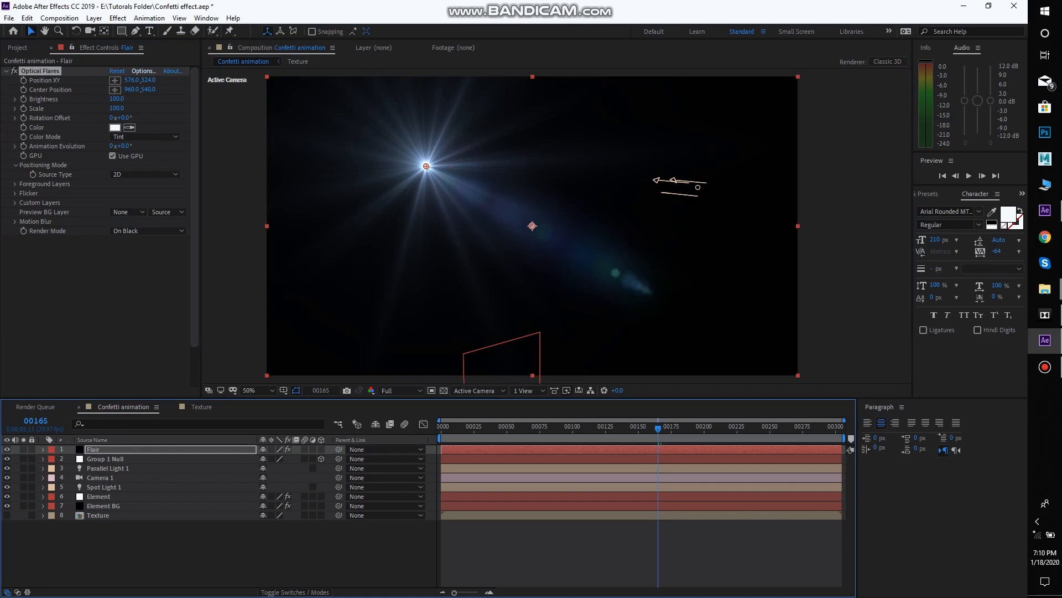
Load the Streak Rows preset from the Motion Graphics folder in the Optical Flares options
left_click(143, 71)
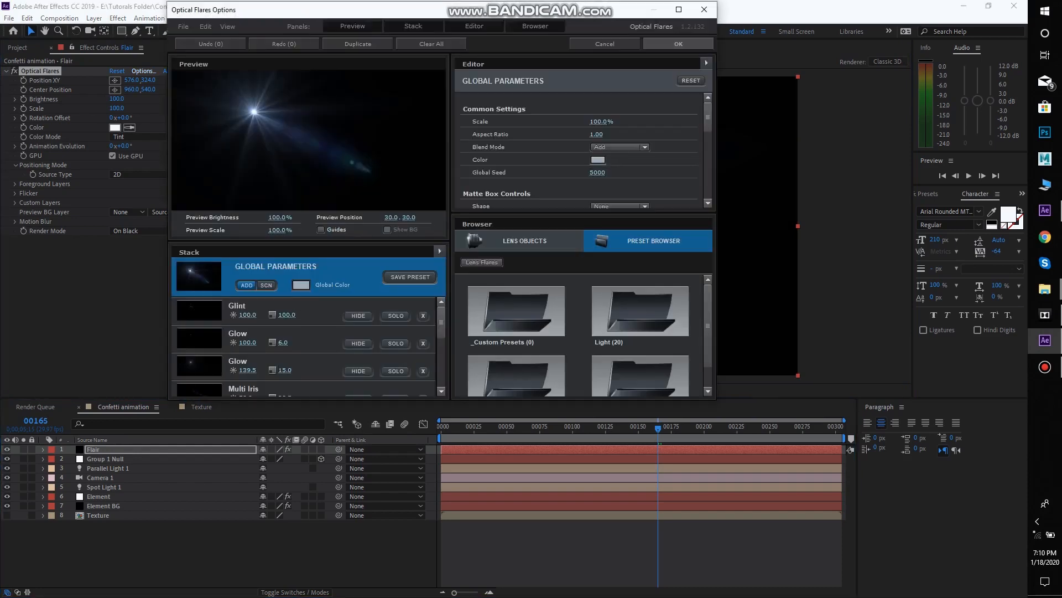
scroll(640, 348, "down", 1)
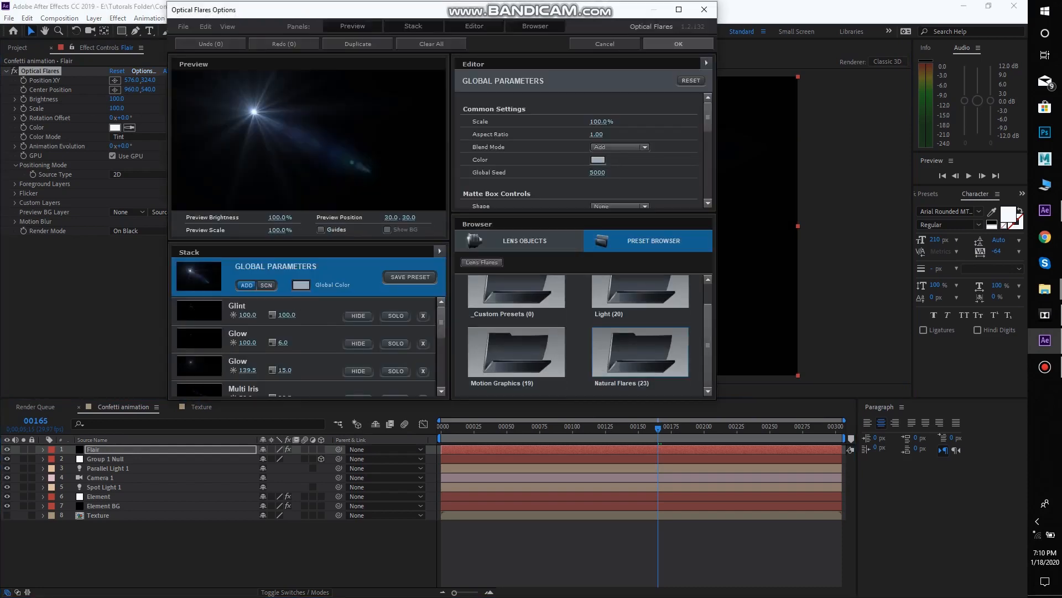
left_click(517, 353)
scroll(520, 353, "down", 8)
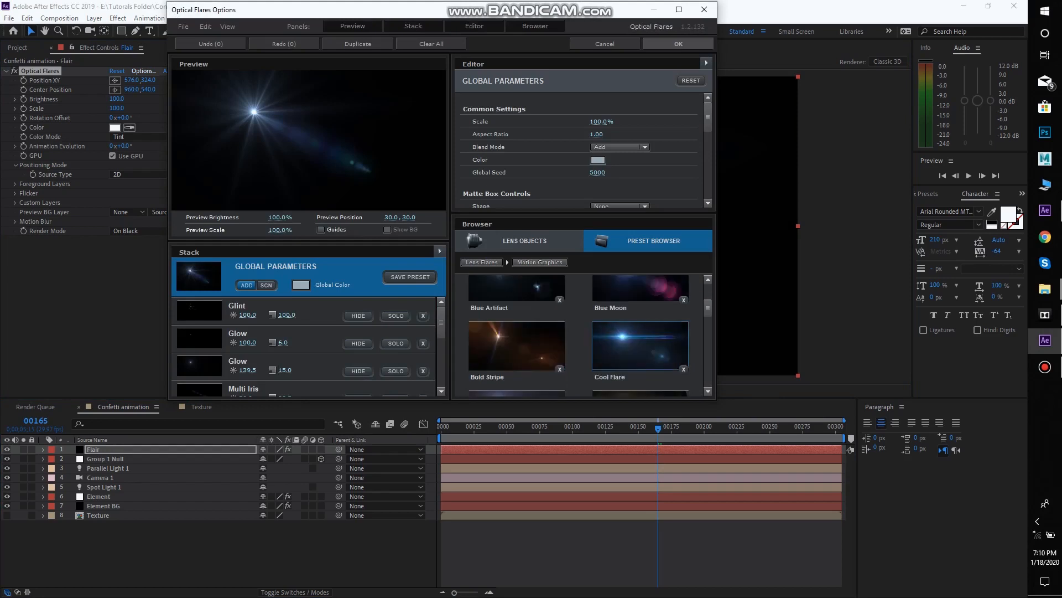
scroll(640, 351, "down", 5)
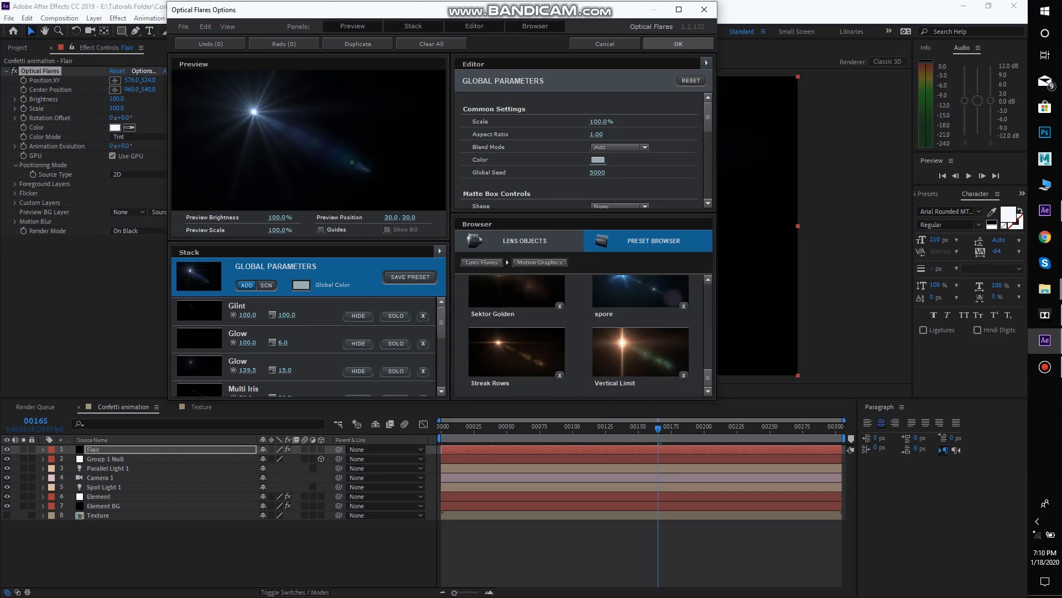
left_click(516, 352)
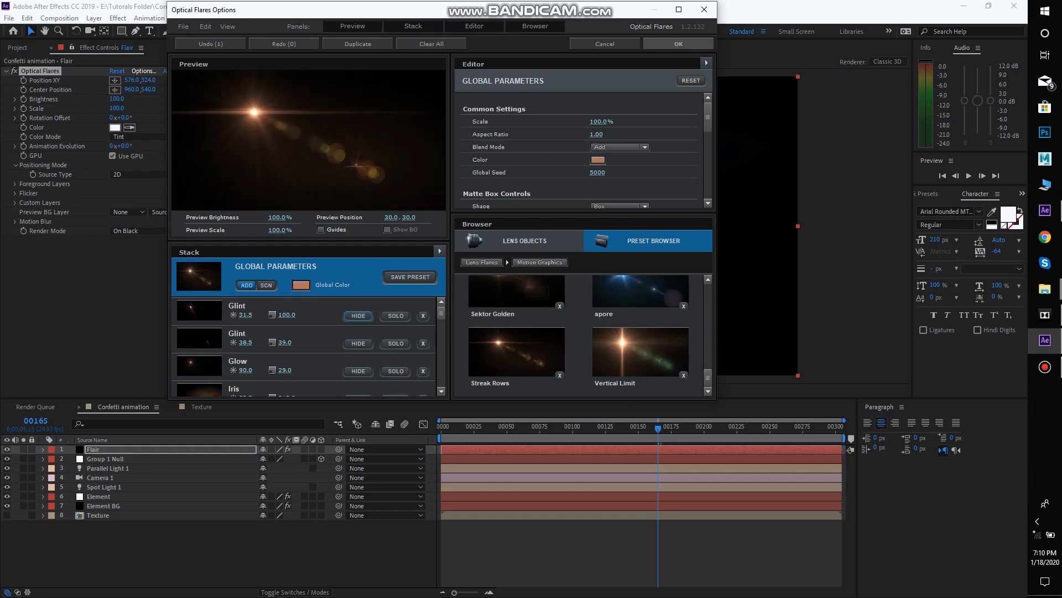
Hide the preset's extra iris, glint and streak elements in the flare stack, keeping just the central glow and its horizontal streak
left_click(358, 343)
left_click(359, 370)
scroll(359, 365, "down", 1)
left_click(358, 361)
scroll(359, 354, "down", 2)
left_click(358, 314)
left_click(358, 341)
left_click(359, 369)
scroll(359, 368, "down", 2)
left_click(358, 375)
scroll(358, 368, "down", 2)
left_click(359, 357)
scroll(359, 362, "down", 1)
left_click(358, 365)
scroll(358, 368, "down", 1)
scroll(358, 368, "down", 1)
left_click(358, 374)
left_click(359, 375)
double_click(359, 375)
scroll(359, 368, "down", 2)
left_click(358, 345)
left_click(359, 373)
scroll(359, 354, "down", 3)
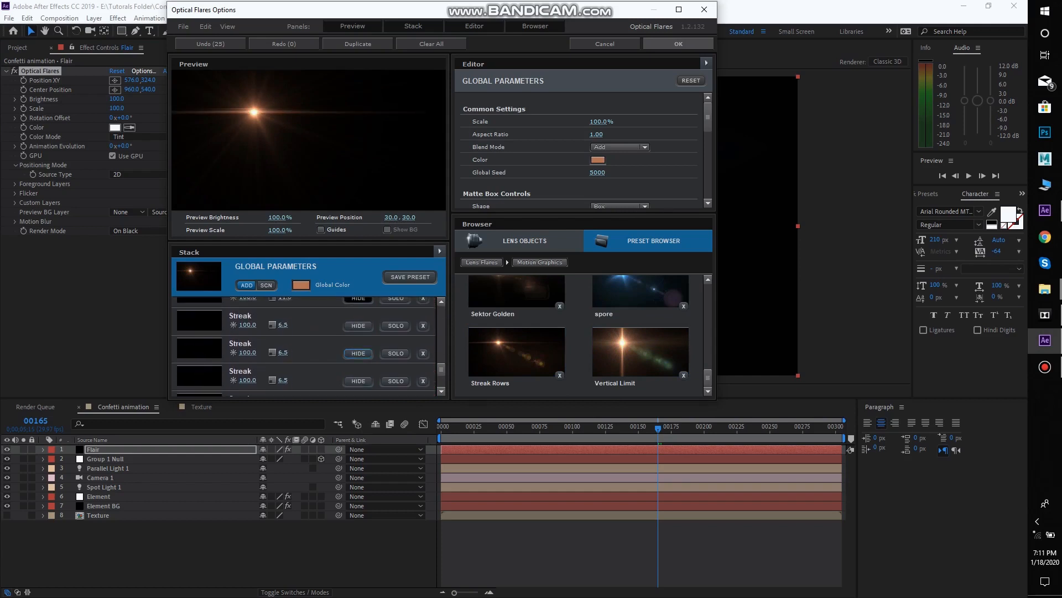
Set the flare's global color to the coral red FF5756 and accept the flare setup
left_click(301, 285)
left_click(351, 228)
left_click_drag(277, 259, 291, 221)
left_click(350, 222)
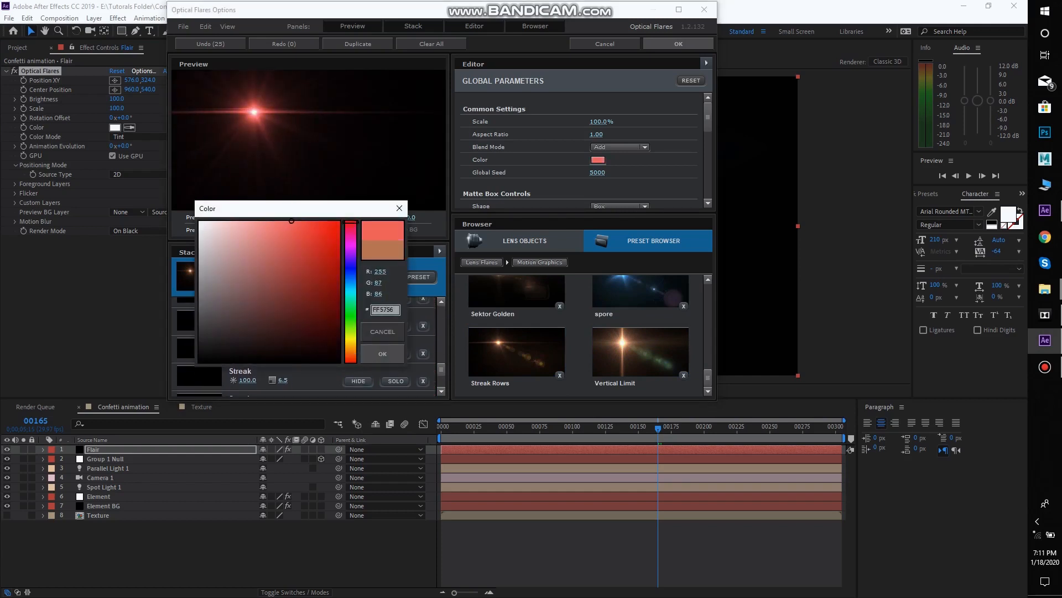
left_click(382, 353)
left_click(678, 44)
Reduce the flare's scale to 20 and set the Flair layer's blending mode to Add
left_click(93, 449)
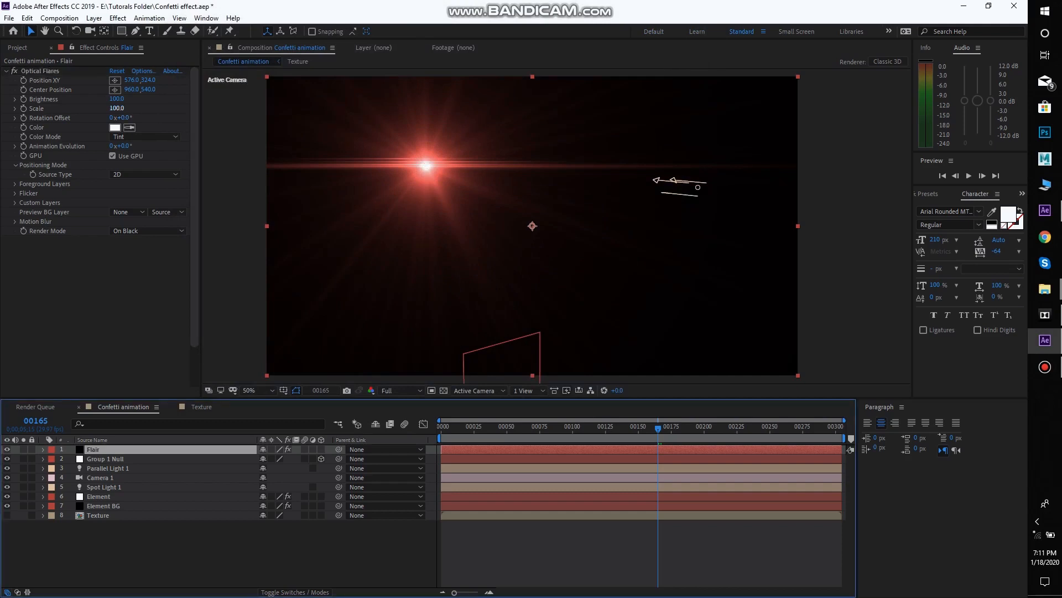
left_click_drag(117, 109, 72, 108)
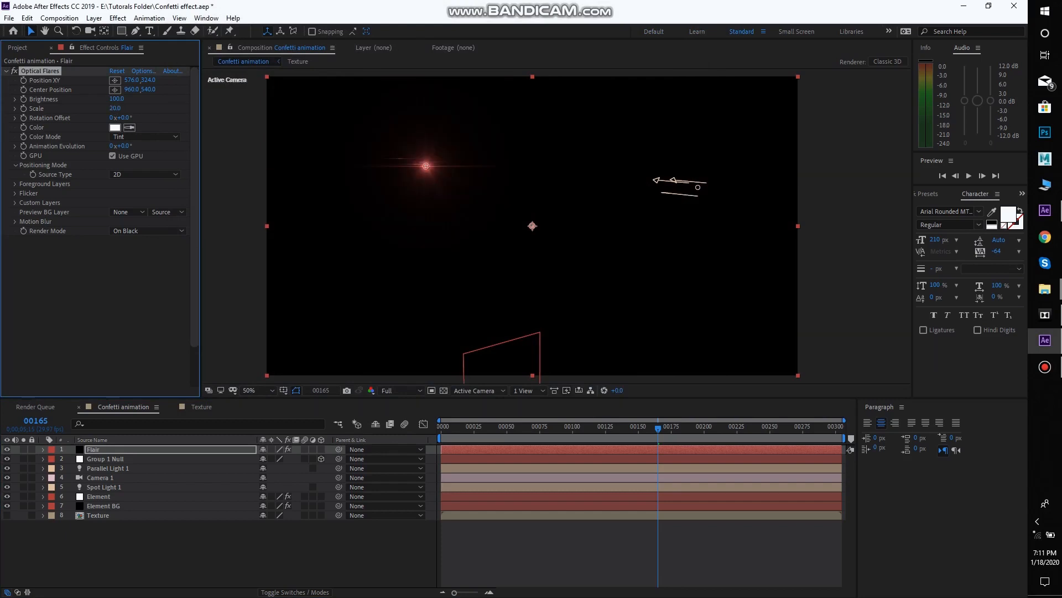
left_click(94, 450)
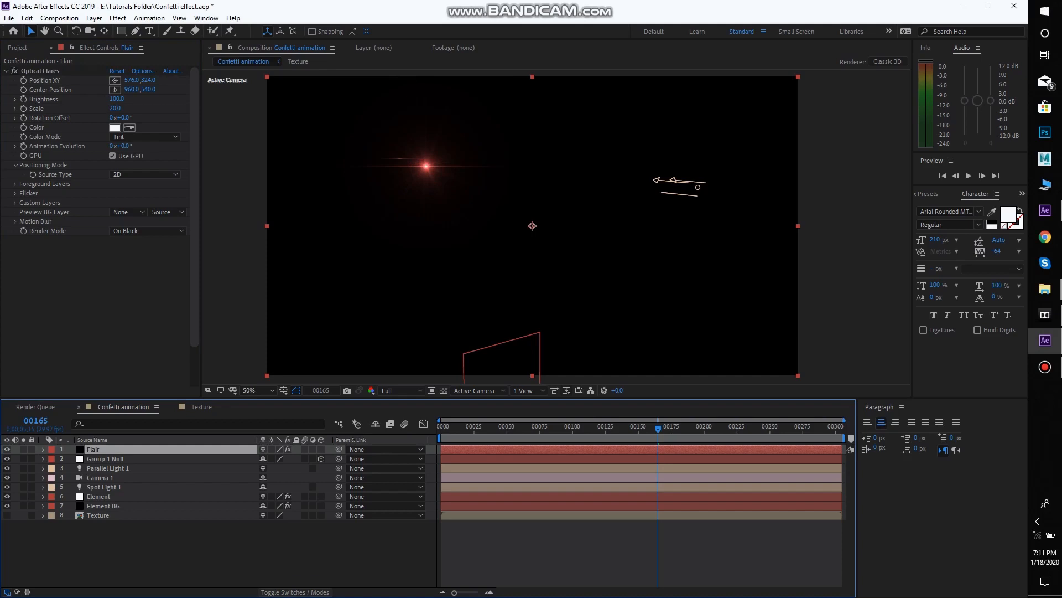
left_click(295, 592)
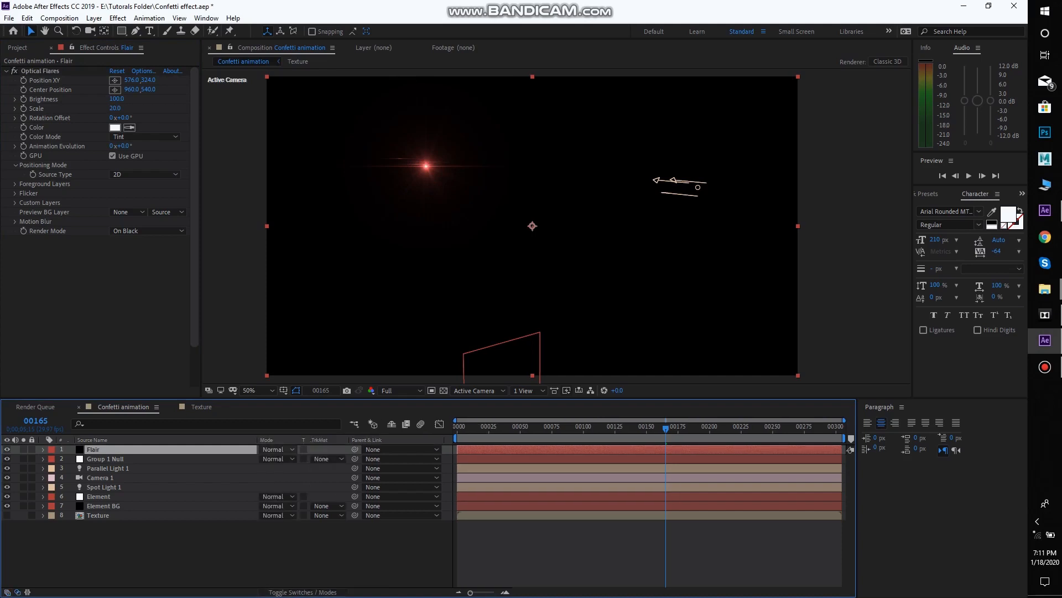
left_click(276, 449)
left_click(310, 229)
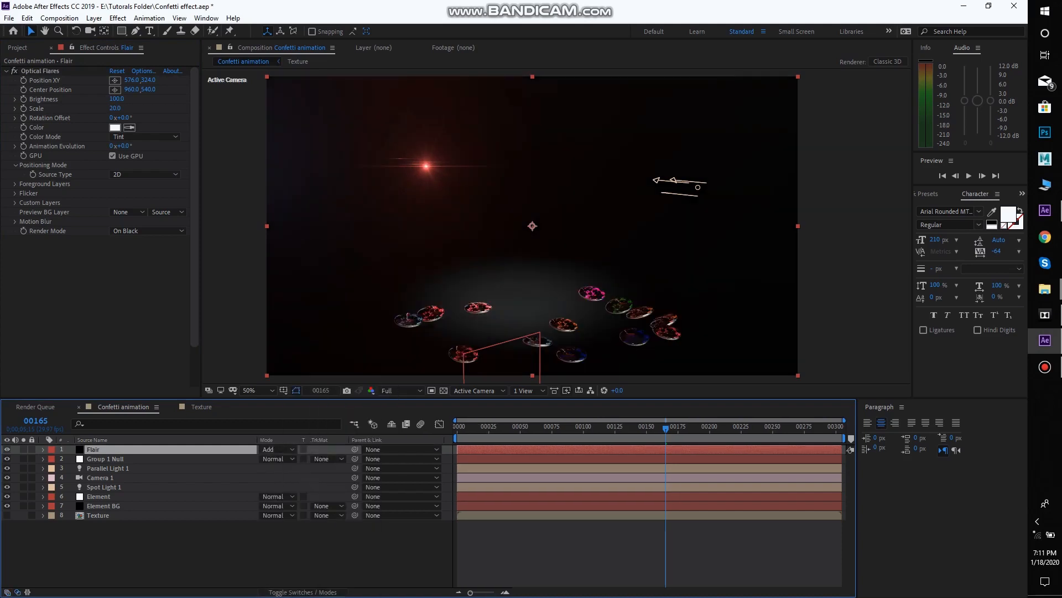
Place the flare's XY position on the front edge of the rightmost red disc, at about 1458, 952
left_click(145, 174)
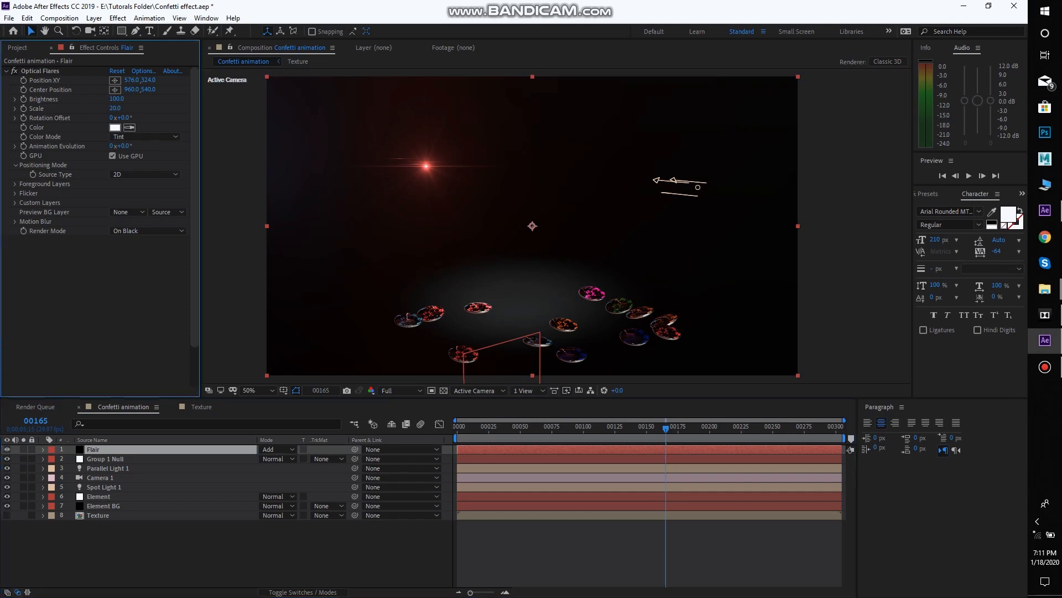
left_click(40, 71)
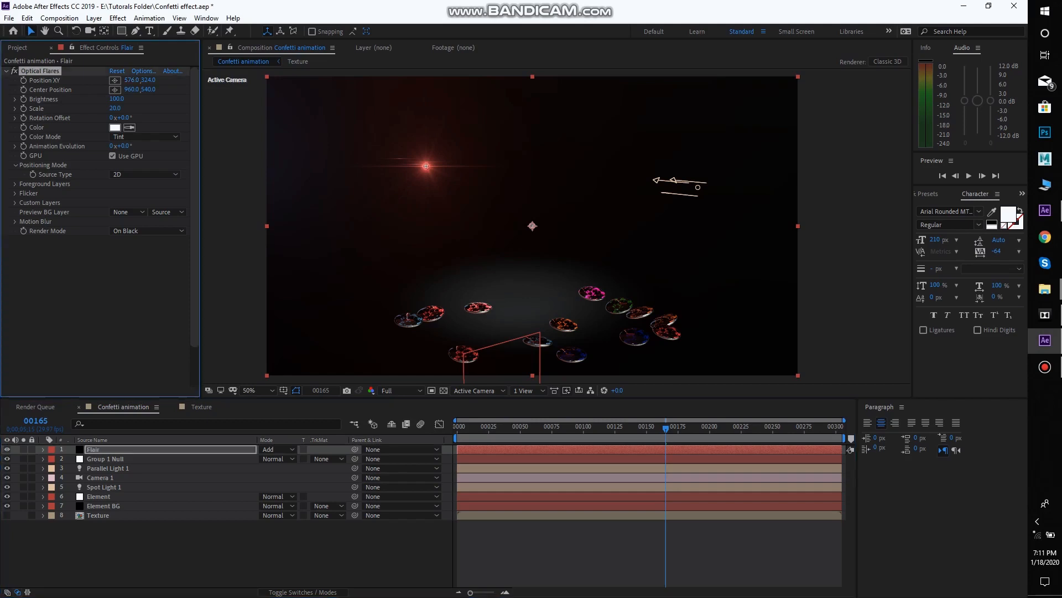
left_click(114, 81)
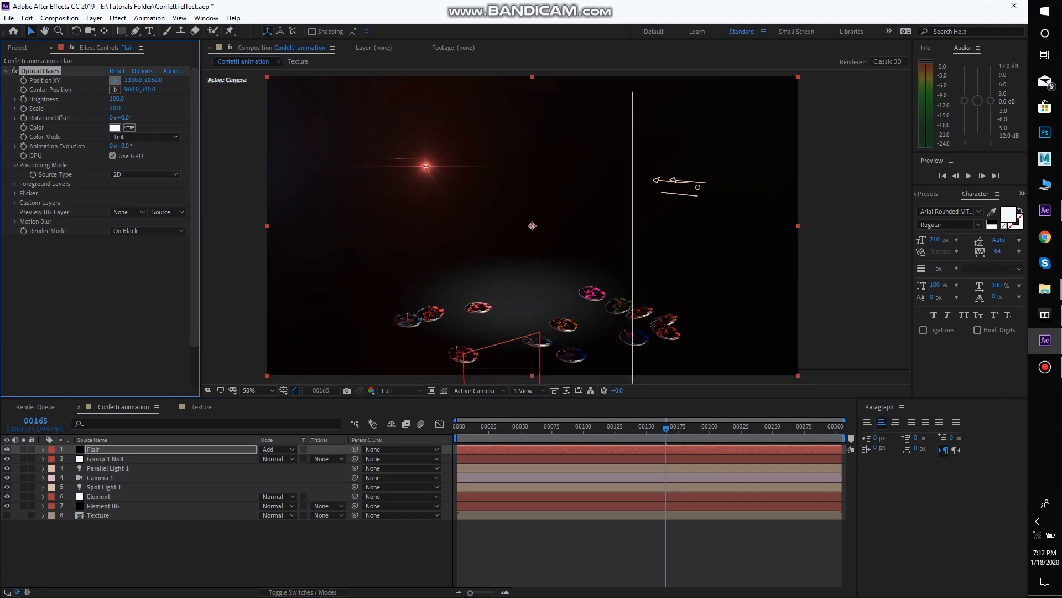
left_click(671, 339)
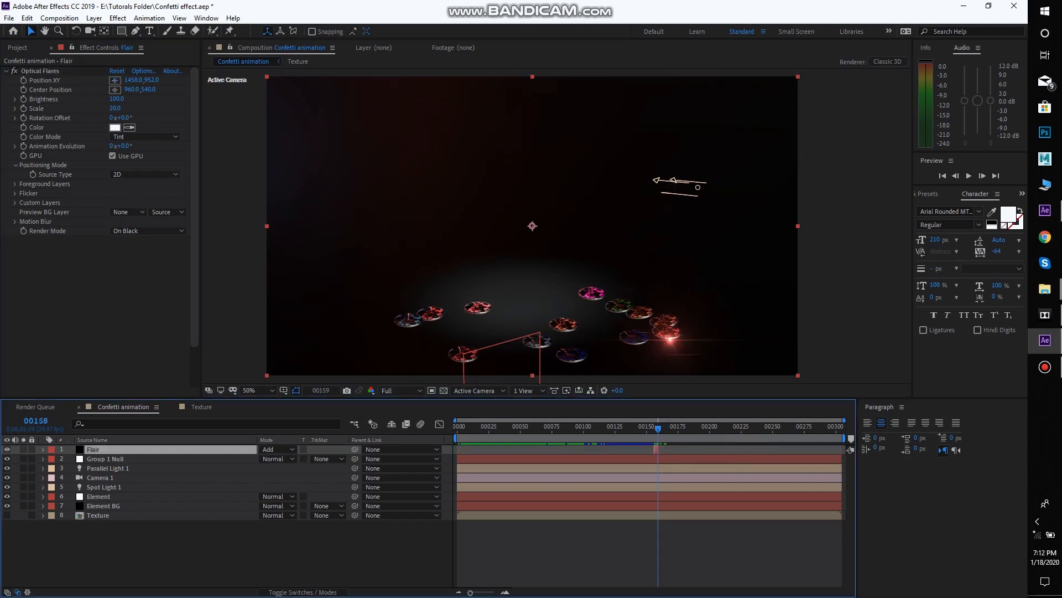
Preview the discs' landing and trim the Flair layer to a very short clip at that moment
left_click_drag(658, 429, 651, 428)
key("space")
left_click(649, 429)
key("space")
Extend the Flair clip's end to frame 159 and play back the flash
key("space")
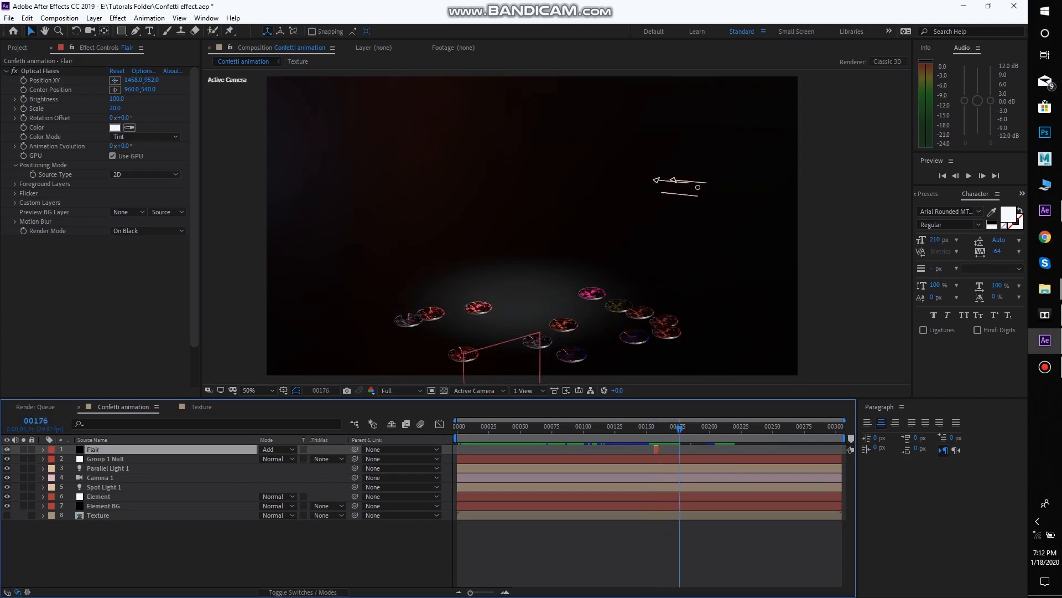
left_click_drag(658, 449, 663, 449)
key("space")
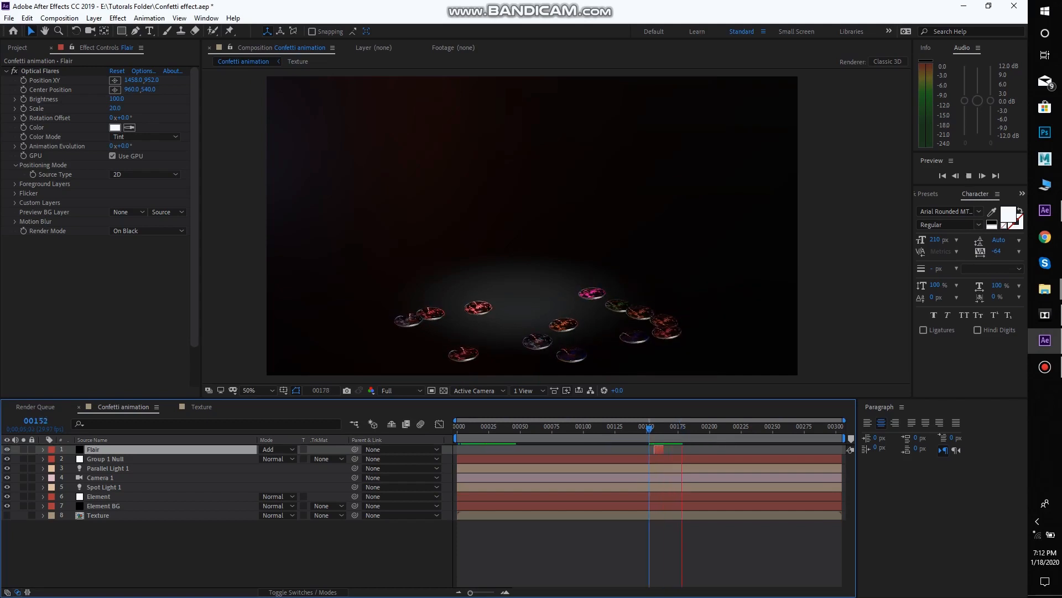
key("space")
key("space")
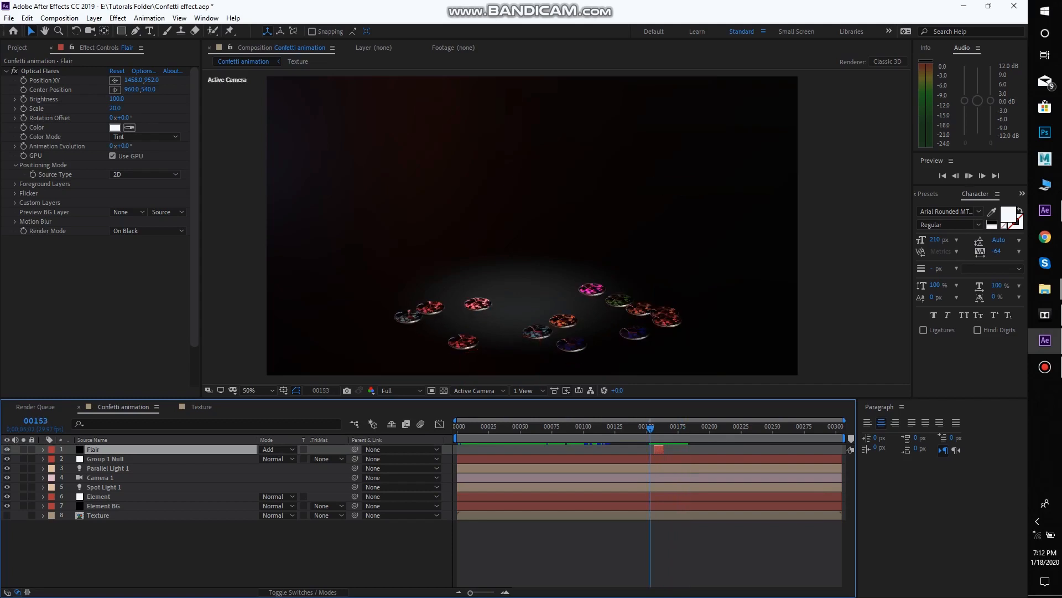
key("space")
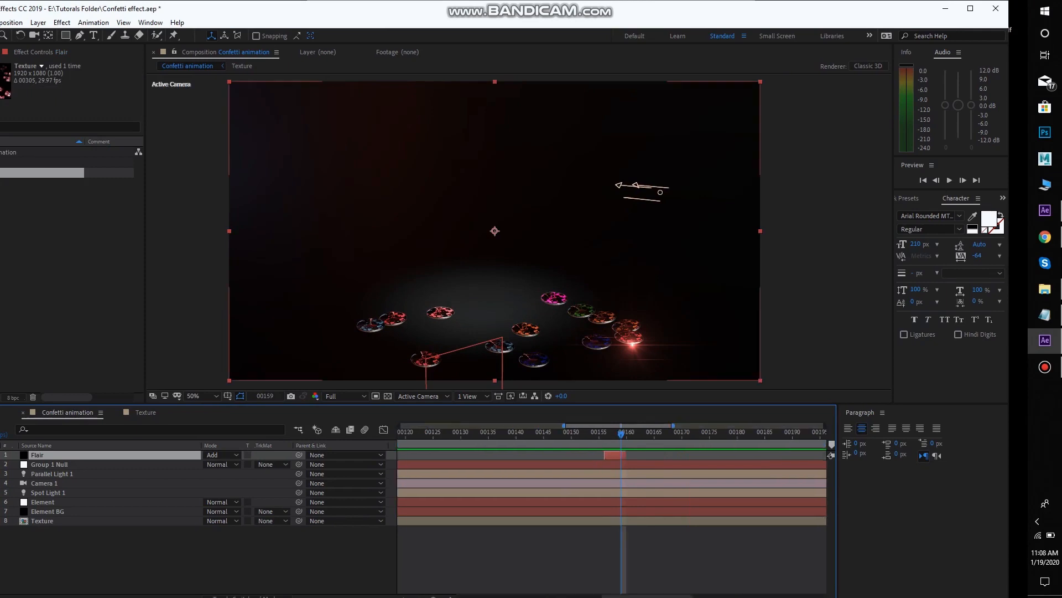
Duplicate the Flair layer and shift the copy so it starts at frame 155
key("ctrl+d")
key("Page_Up")
key("Page_Up")
key("Page_Up")
key("Page_Up")
key("Page_Up")
key("Page_Up")
key("Page_Up")
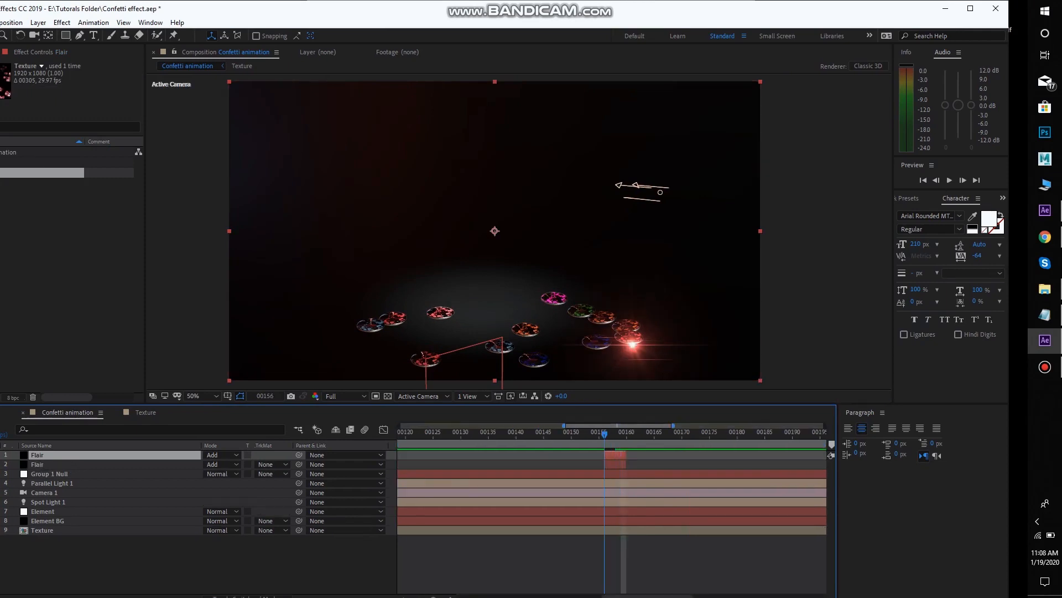
key("Page_Down")
key("Page_Down")
key("Page_Down")
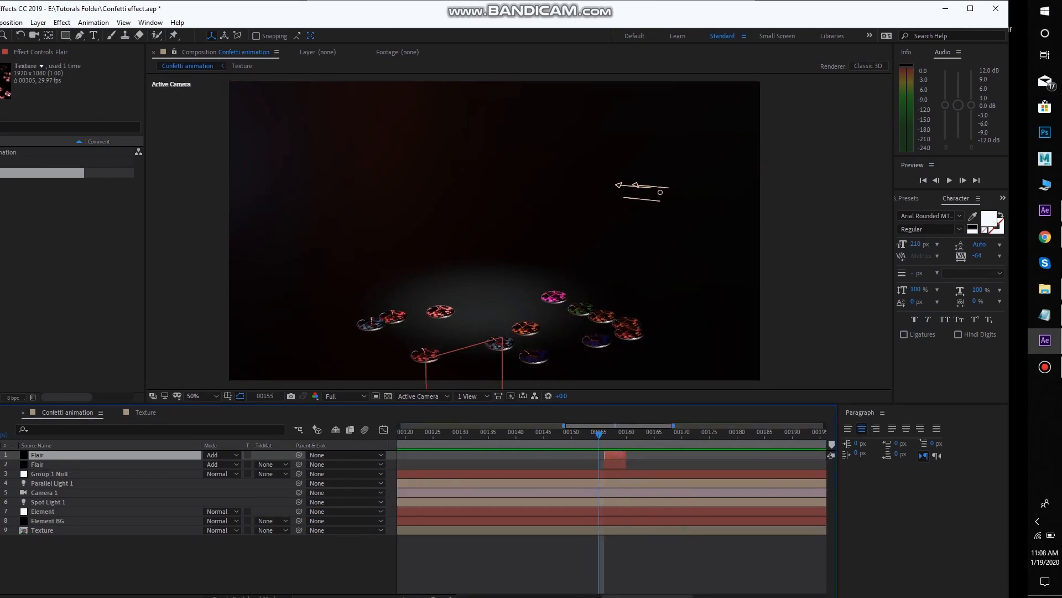
key("bracketleft")
left_click(971, 8)
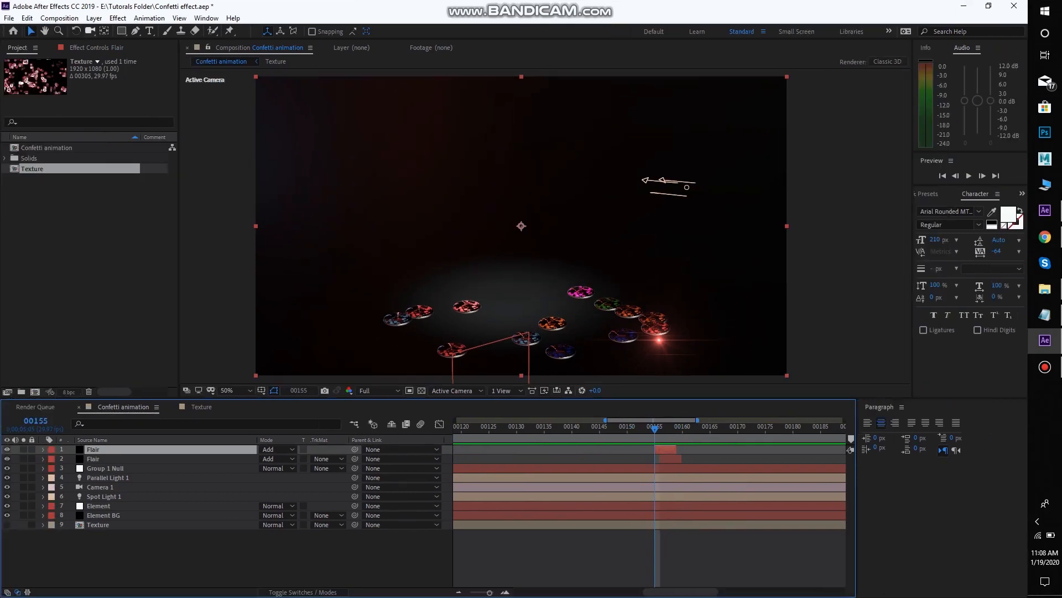
Place the copied flare on the red disc beside the leftmost one, at position 588, 878
left_click(97, 47)
left_click(104, 80)
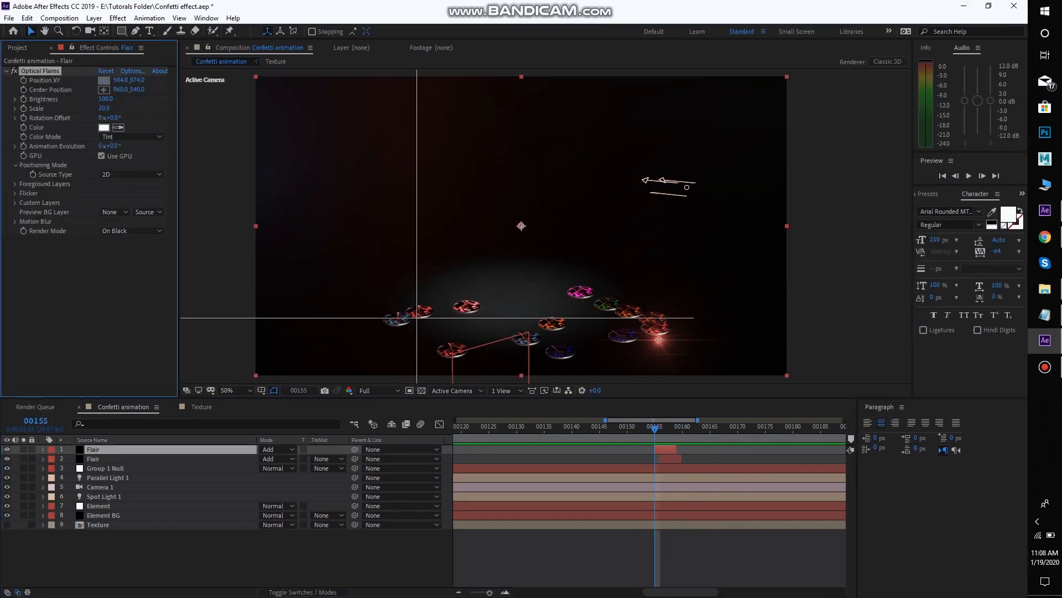
left_click(418, 318)
Duplicate the Flair layer to start at frame 158 and place its flare on the leftmost disc
left_click(666, 449)
key("Page_Down")
key("Page_Down")
key("Page_Down")
key("ctrl+d")
key("bracketleft")
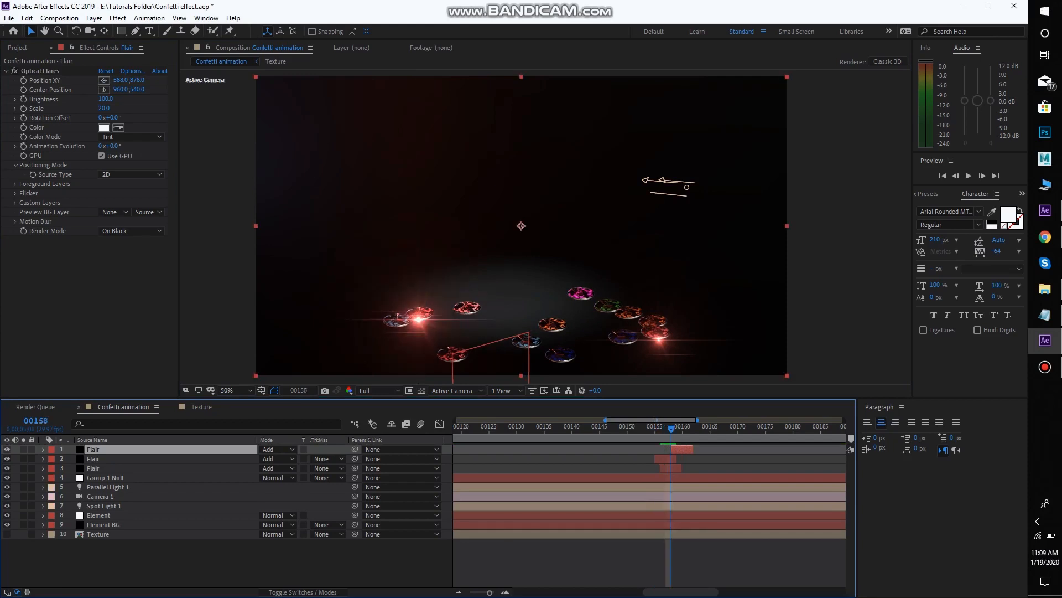
key("Page_Down")
key("Page_Down")
left_click(104, 80)
left_click(395, 327)
Apply VC Color Vibrance to the leftmost disc's flare and set its color to blue
key("ctrl+space")
type("vib")
key("Return")
left_click(104, 249)
left_click(570, 379)
left_click_drag(526, 299, 725, 239)
left_click(854, 261)
Add a Flair copy starting at frame 155 on the green disc and set its Color Vibrance color to green
left_click_drag(682, 428, 627, 428)
key("ctrl+d")
key("bracketleft")
left_click(104, 80)
left_click(608, 310)
left_click(104, 249)
left_click(444, 193)
Duplicate the blue Flair layer to start at frame 161 and place its flare on the front blue disc at 1100, 1038
left_click(665, 449)
key("Page_Down")
left_click(682, 458)
key("Page_Down")
key("Page_Down")
key("Page_Down")
key("Page_Down")
key("Page_Down")
key("ctrl+d")
key("bracketleft")
left_click(104, 81)
left_click(560, 363)
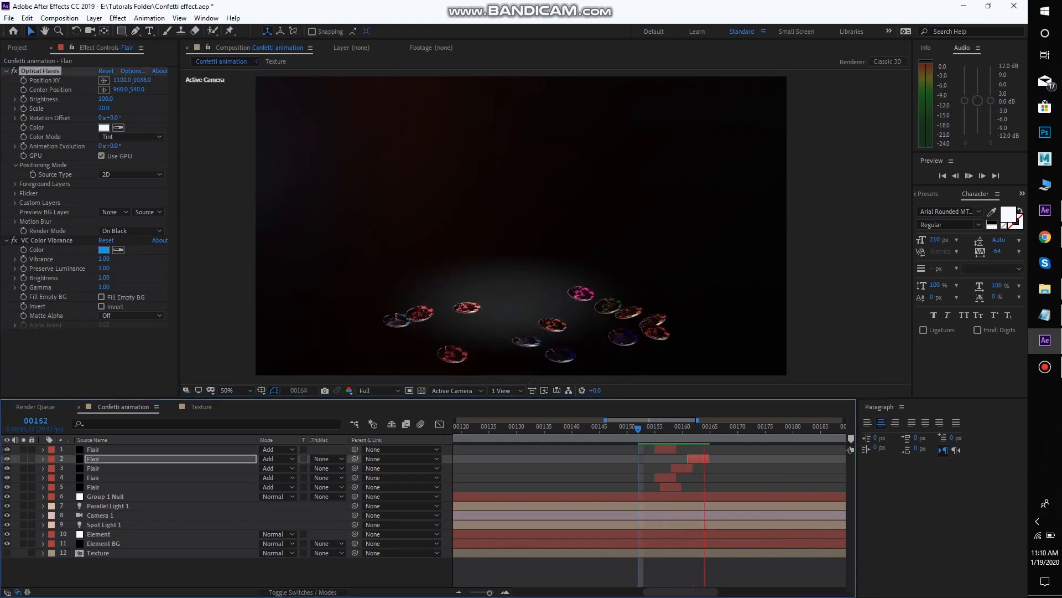
Add a recolored Flair copy starting at frame 162 on the front-left red disc, and preview it
key("ctrl+d")
key("bracketleft")
left_click(104, 81)
left_click(452, 362)
left_click(104, 250)
left_click(357, 316)
left_click_drag(332, 171, 194, 108)
left_click(168, 165)
left_click(306, 130)
key("space")
Duplicate the green Flair layer to start at frame 154, tinted magenta and placed on the magenta disc at 1172, 790
key("space")
left_click(644, 449)
key("ctrl+d")
key("bracketleft")
left_click(105, 80)
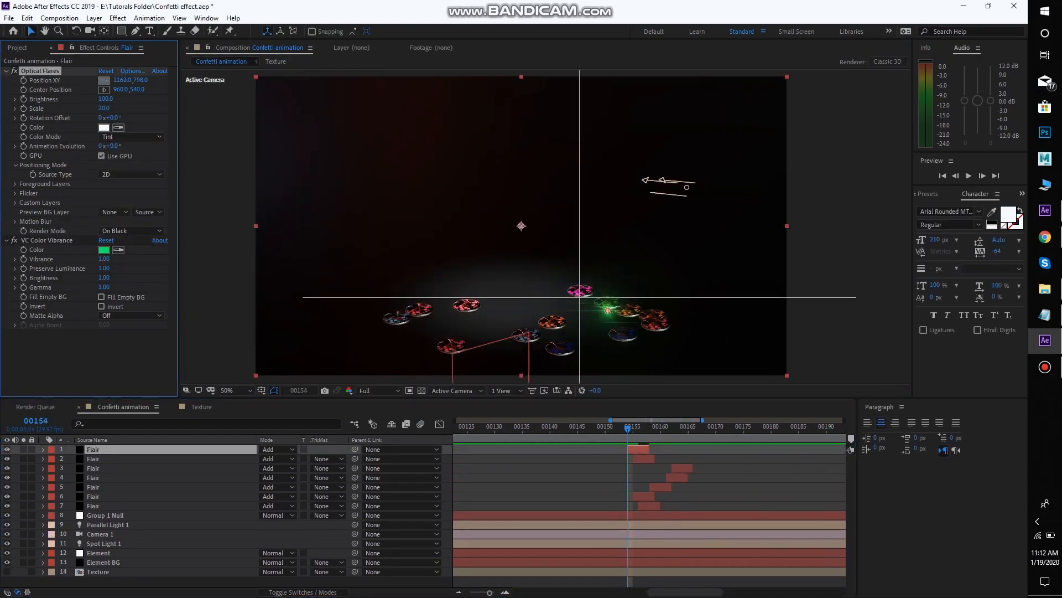
left_click(580, 297)
left_click(104, 250)
key("space")
key("space")
left_click_drag(611, 420, 595, 420)
Add a light pink Flair copy starting at frame 156 on the back-left red disc, at position 766, 856
left_click(664, 427)
key("ctrl+d")
key("bracketleft")
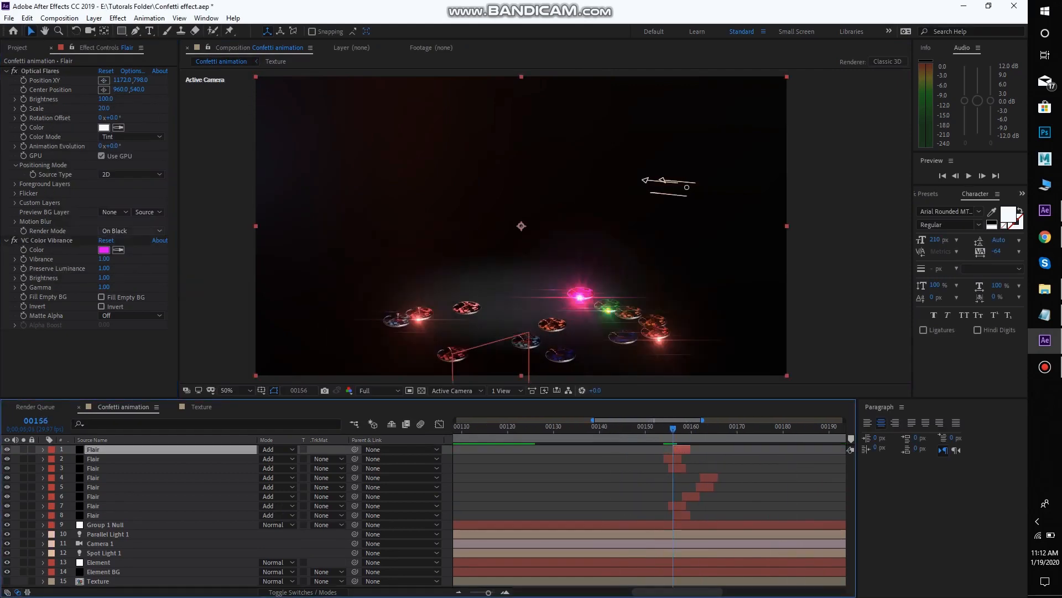
left_click(104, 80)
left_click(468, 313)
left_click(104, 249)
left_click(129, 128)
left_click(307, 130)
Preview the flares and widen the work area at both ends
key("space")
left_click_drag(595, 420, 572, 420)
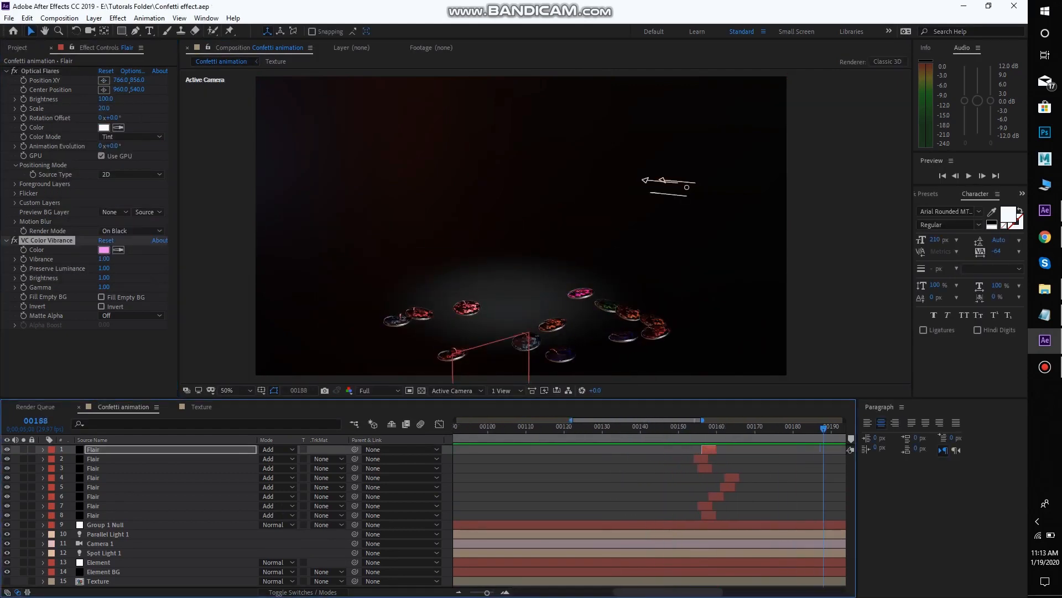
left_click_drag(703, 419, 819, 420)
Duplicate the original red Flair layer and stretch the copy from frame 0 to past frame 217, with the work area starting at frame 0
left_click(591, 427)
left_click(588, 516)
key("ctrl+d")
left_click_drag(585, 515, 485, 515)
left_click_drag(572, 420, 455, 420)
left_click_drag(601, 516, 457, 515)
left_click_drag(671, 428, 751, 428)
key("alt+bracketright")
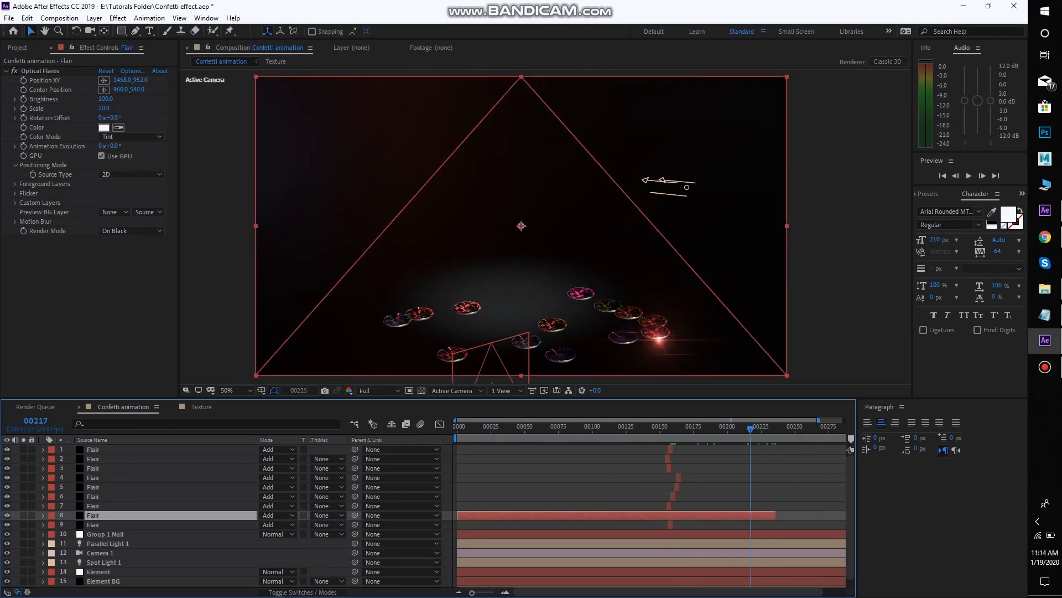
Move the long Flair layer just above Group 1 Null and place its flare at the frame's upper edge, at 1412, 2
left_click_drag(110, 515, 110, 532)
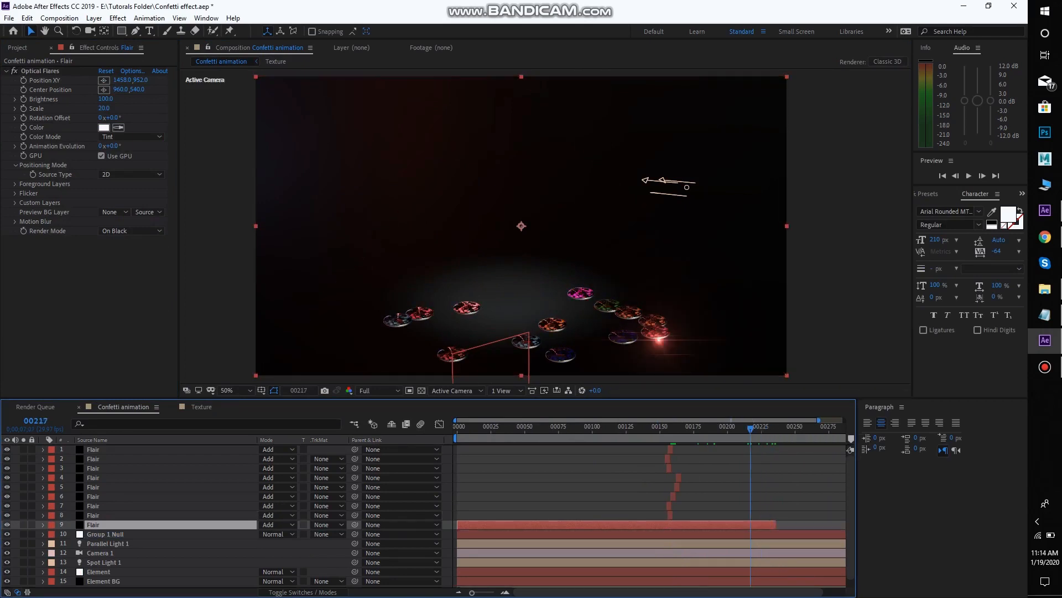
left_click(103, 80)
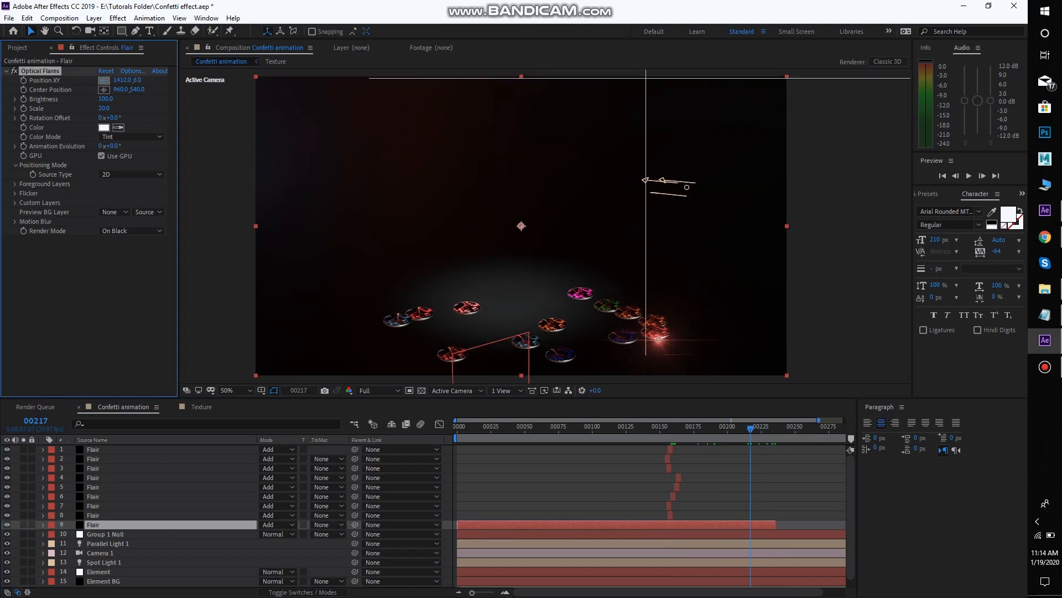
left_click(646, 78)
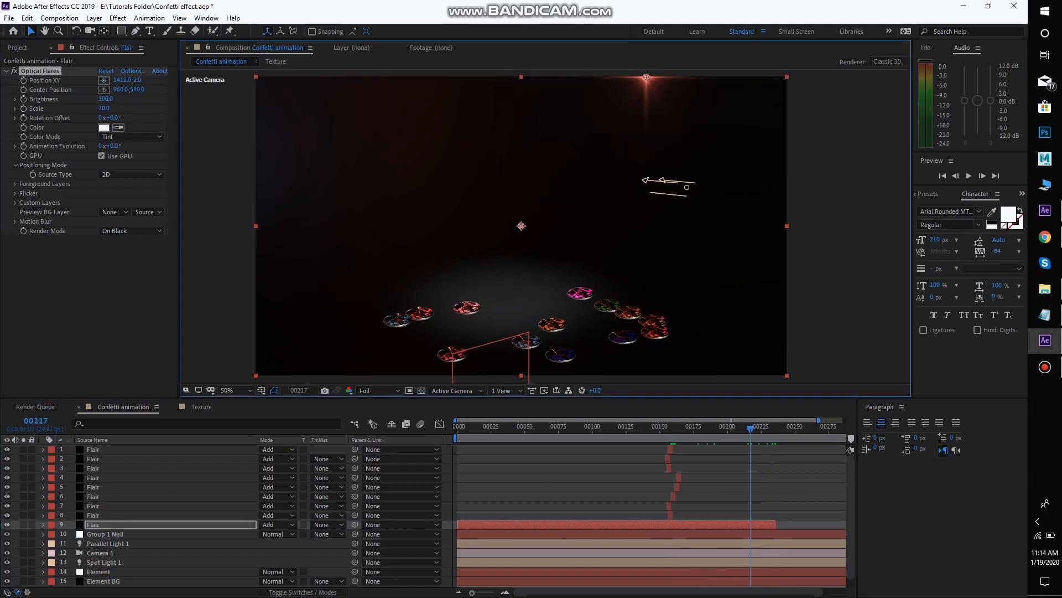
Set the long Flair's scale to 30, shift it along the upper edge to 1512, 0, and extend its layer to the composition's end
mouse_move(104, 108)
left_mouse_down()
mouse_move(157, 109)
mouse_move(109, 108)
left_mouse_up()
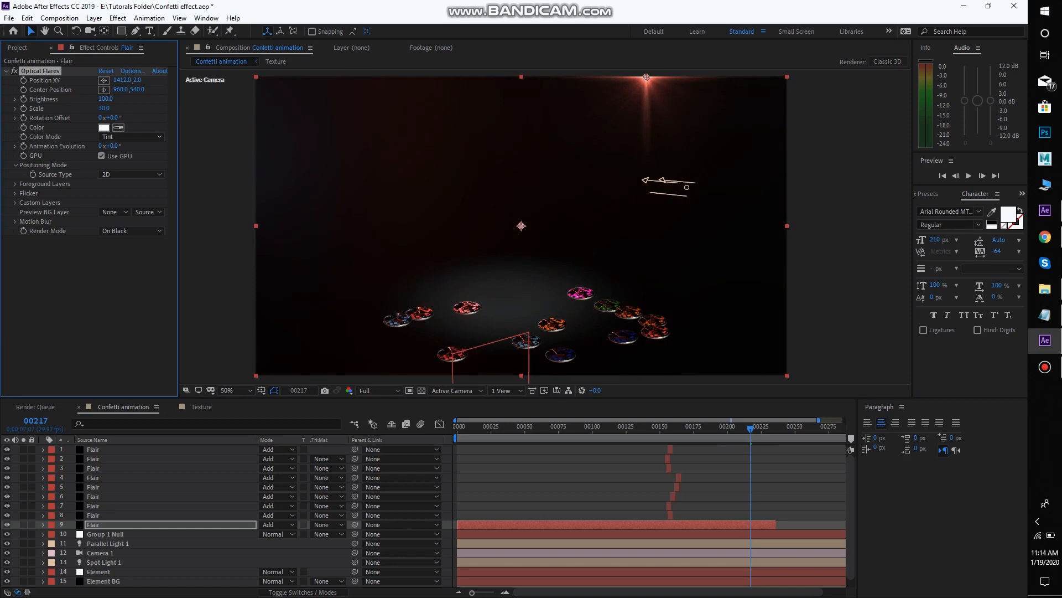
left_click_drag(646, 77, 649, 77)
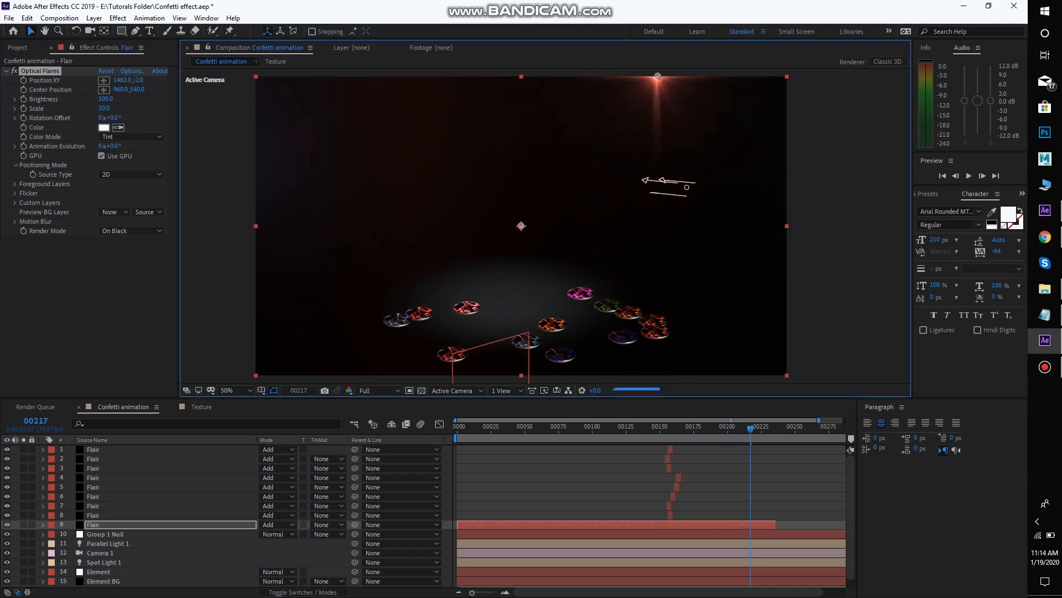
left_click_drag(776, 525, 851, 525)
left_click_drag(797, 592, 773, 592)
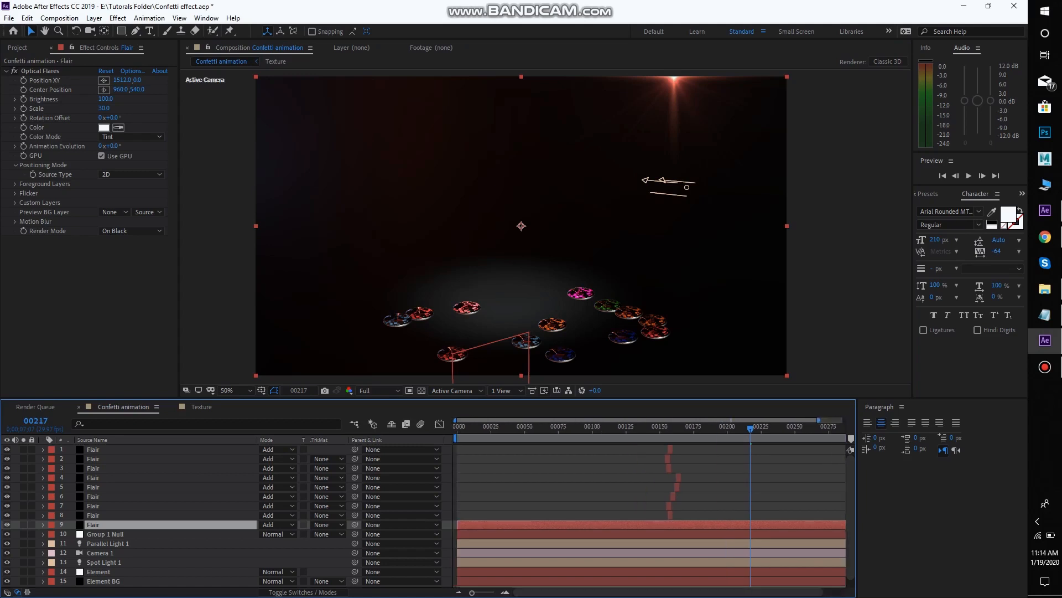
Animate the flare's position along the frame's upper edge from 1512, 0 at frame 0 to about 506, -2 at frame 251
left_click_drag(750, 428, 456, 429)
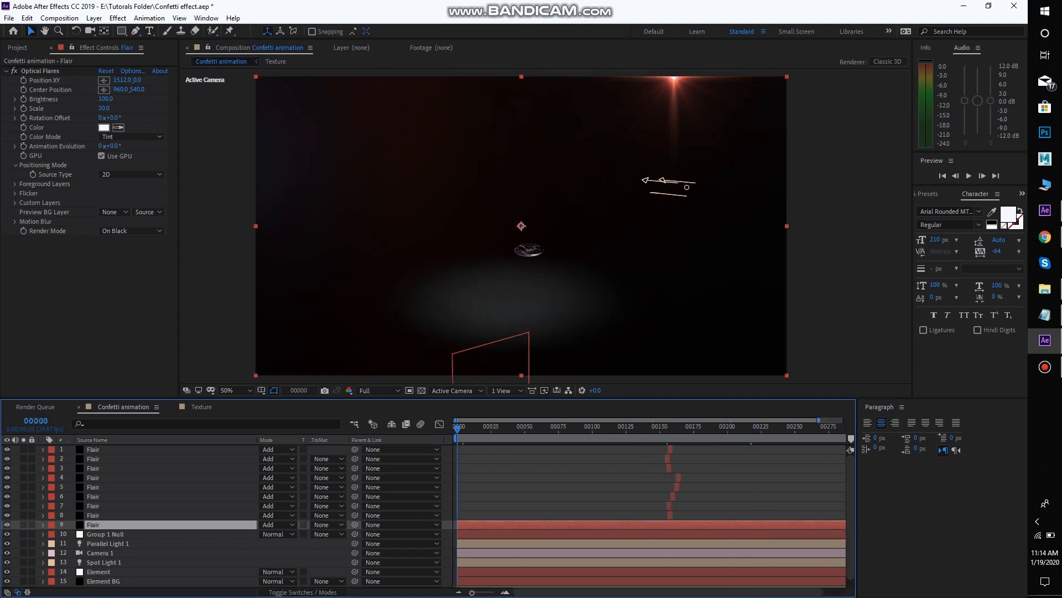
left_click(23, 80)
key("space")
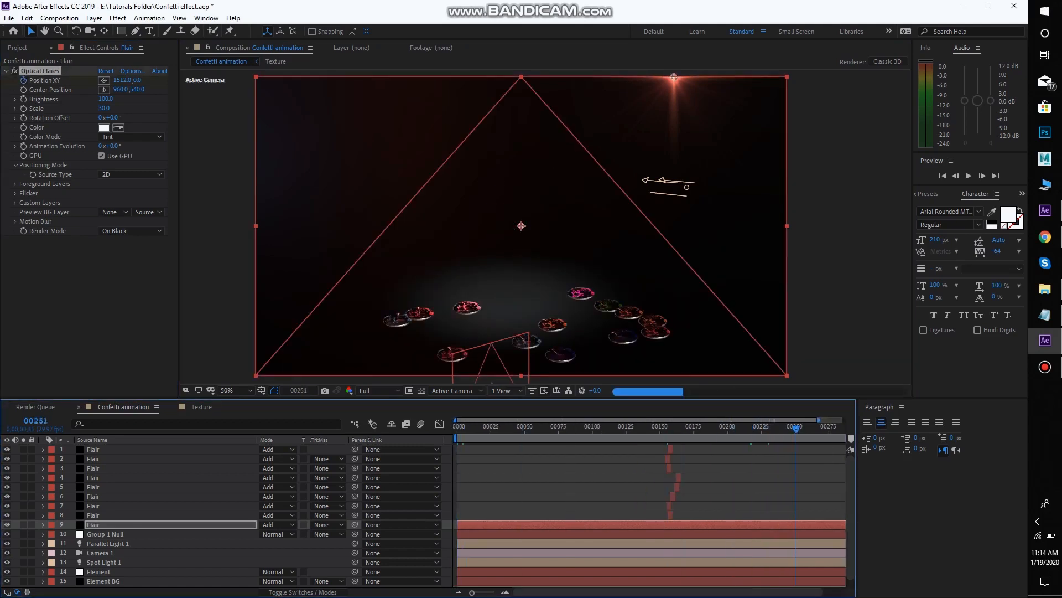
left_click(104, 80)
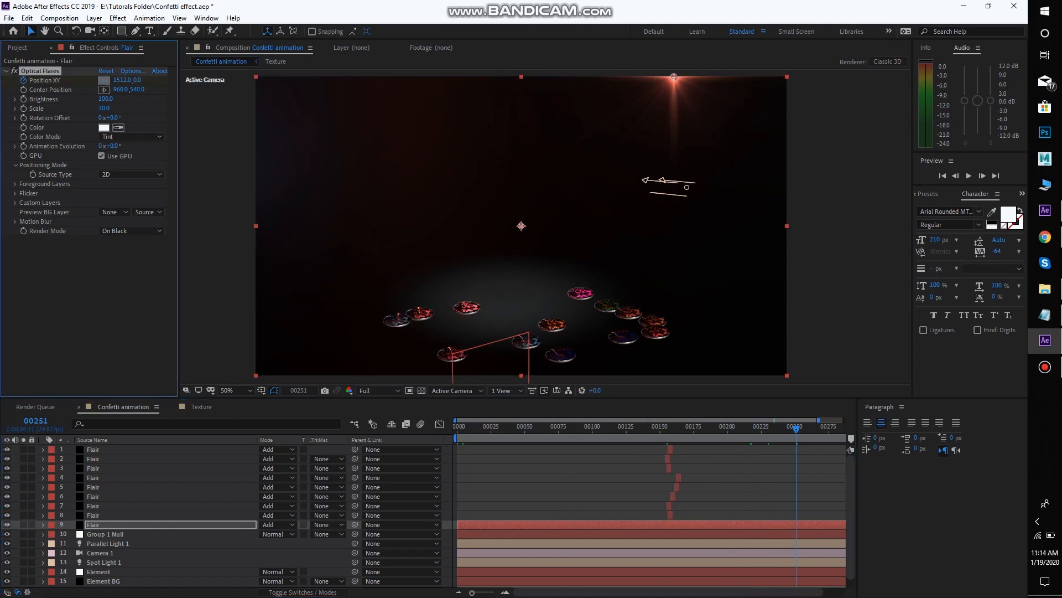
left_click(674, 76)
key("space")
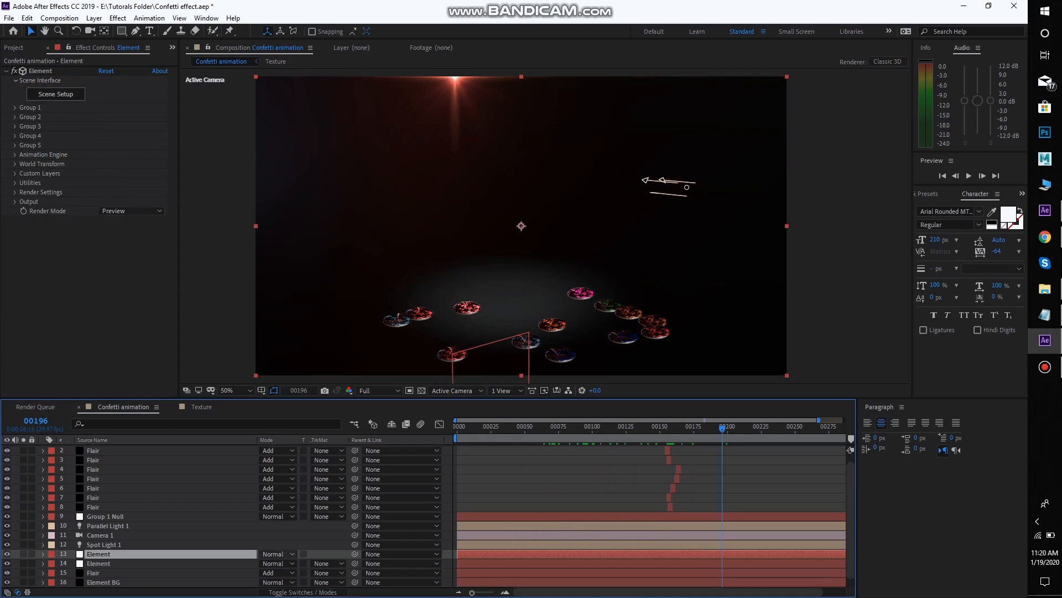
Set the upper Element layer's blending mode to Multiply and its opacity to 33%
left_click(275, 553)
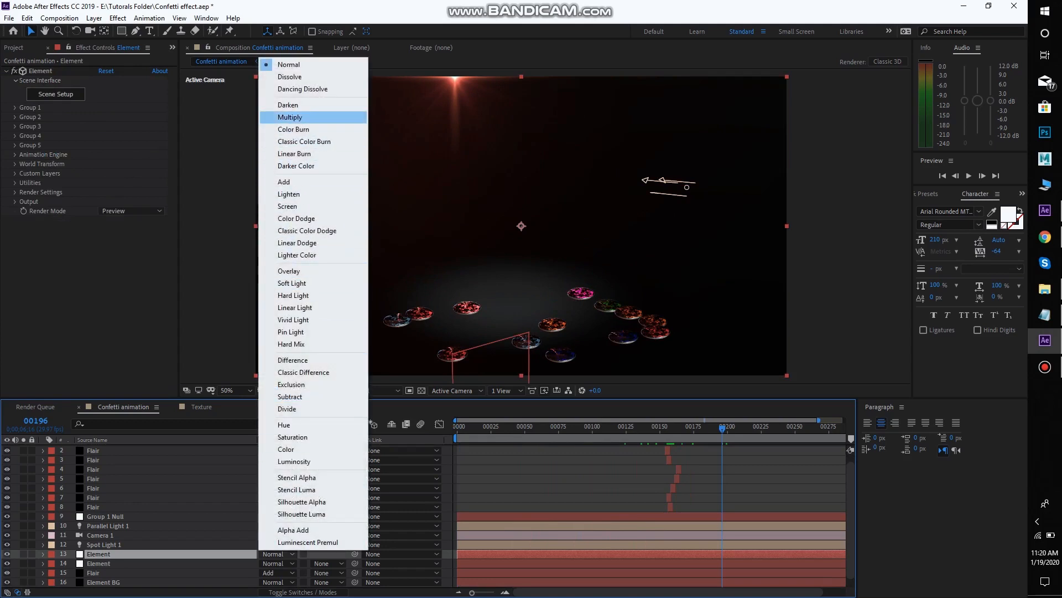
left_click(290, 117)
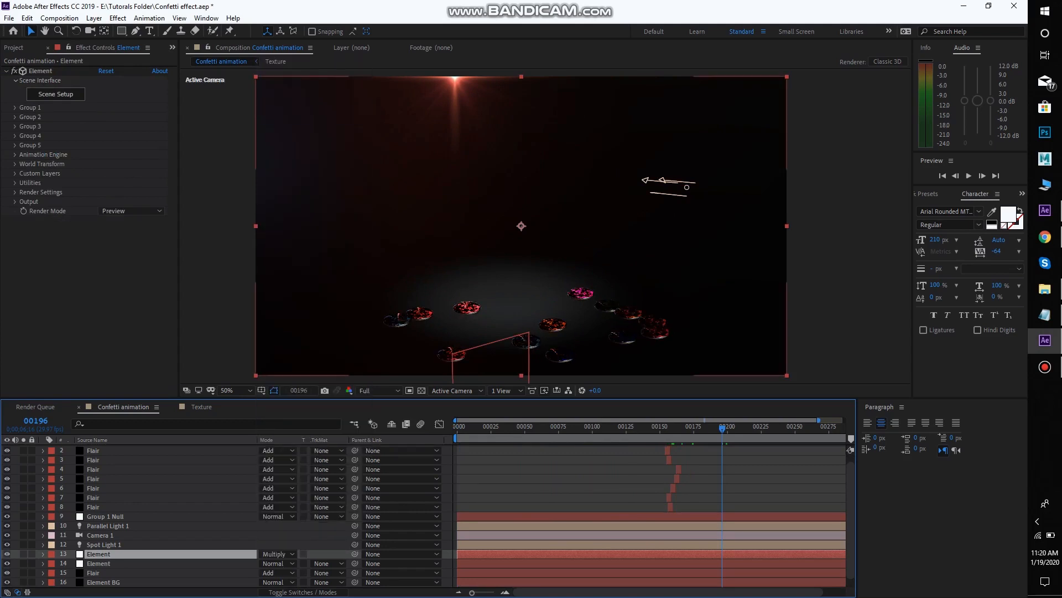
left_click_drag(722, 428, 614, 428)
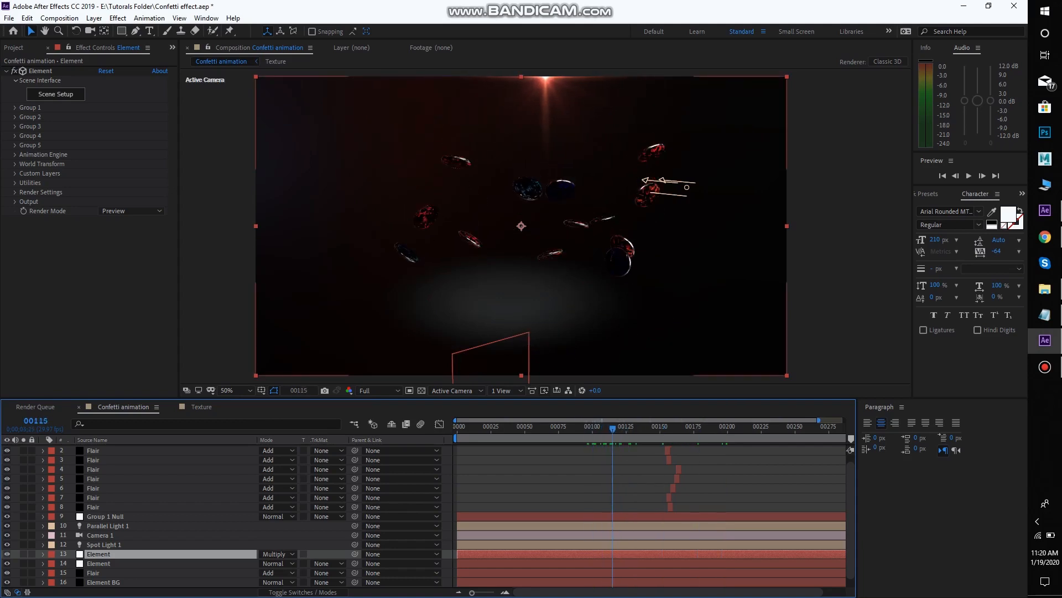
key("t")
left_click_drag(265, 563, 247, 563)
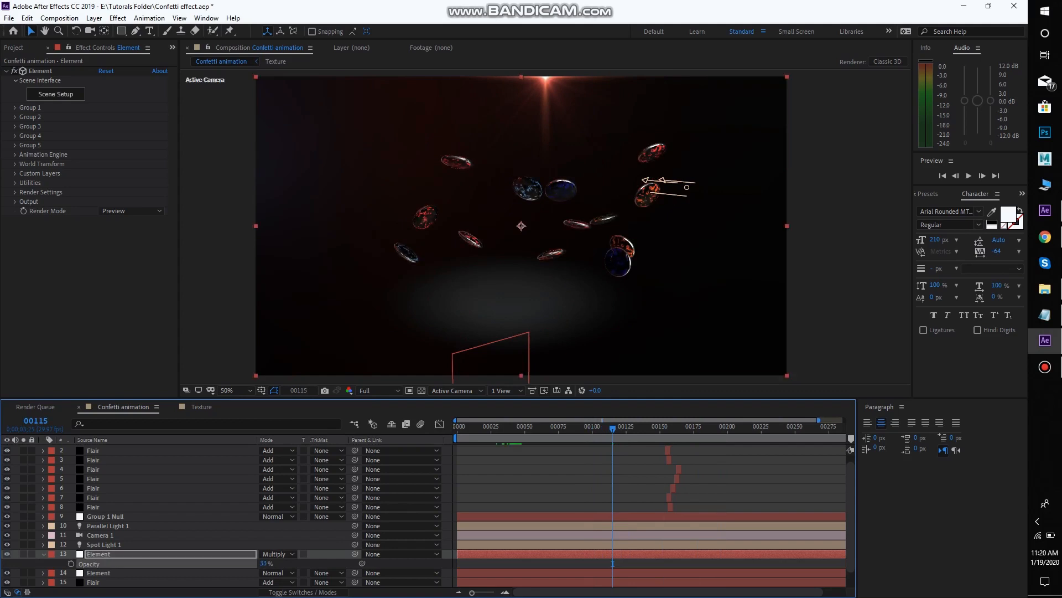
right_click(214, 170)
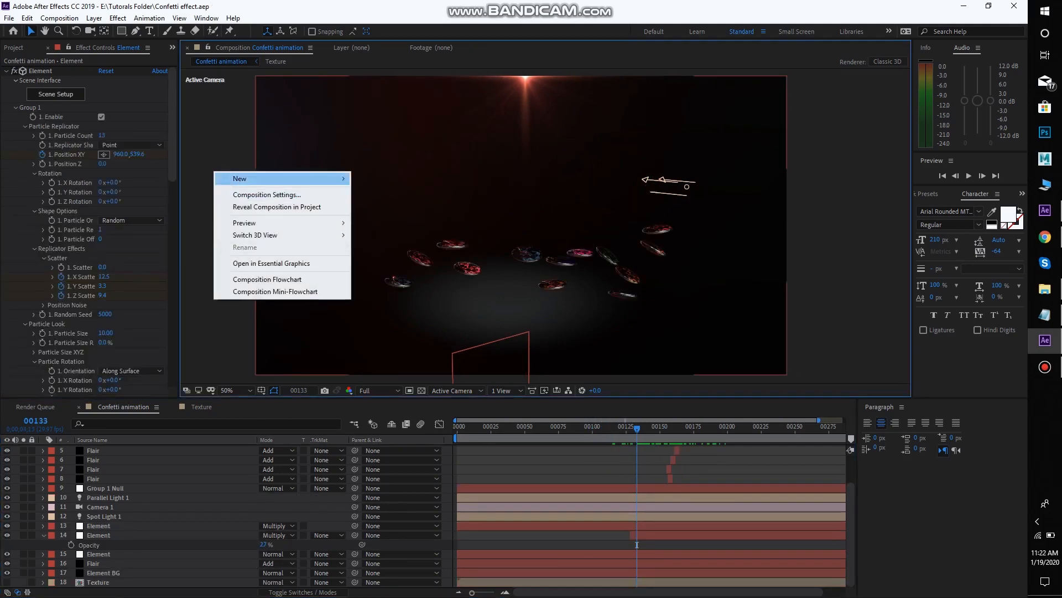
left_click(377, 203)
left_click(740, 369)
Add an adjustment layer above all other layers and apply the Glow effect to it
right_click(214, 117)
left_click(412, 208)
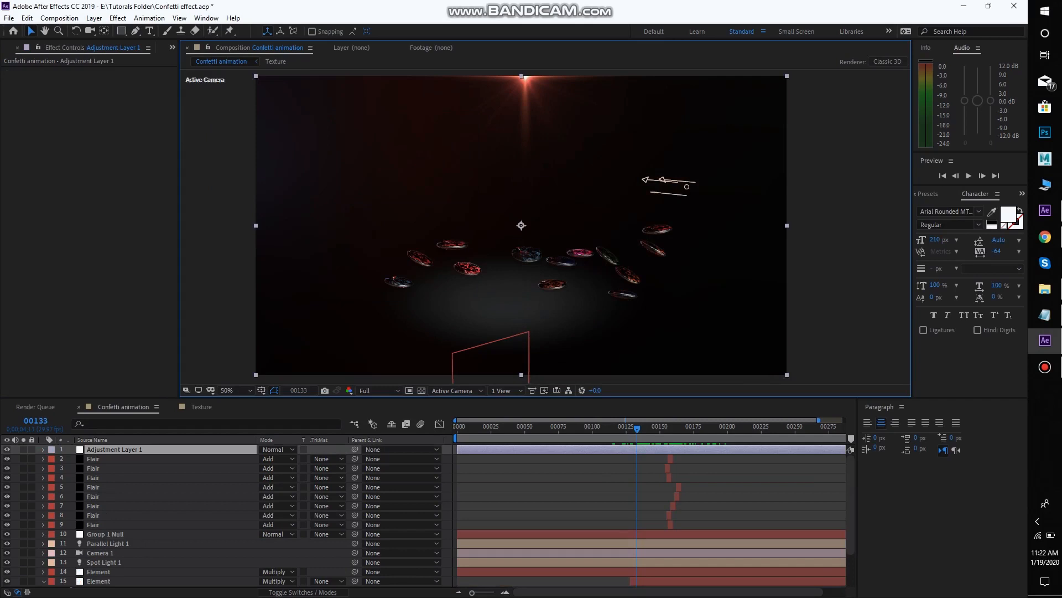
key("ctrl+space")
type("glow")
key("Return")
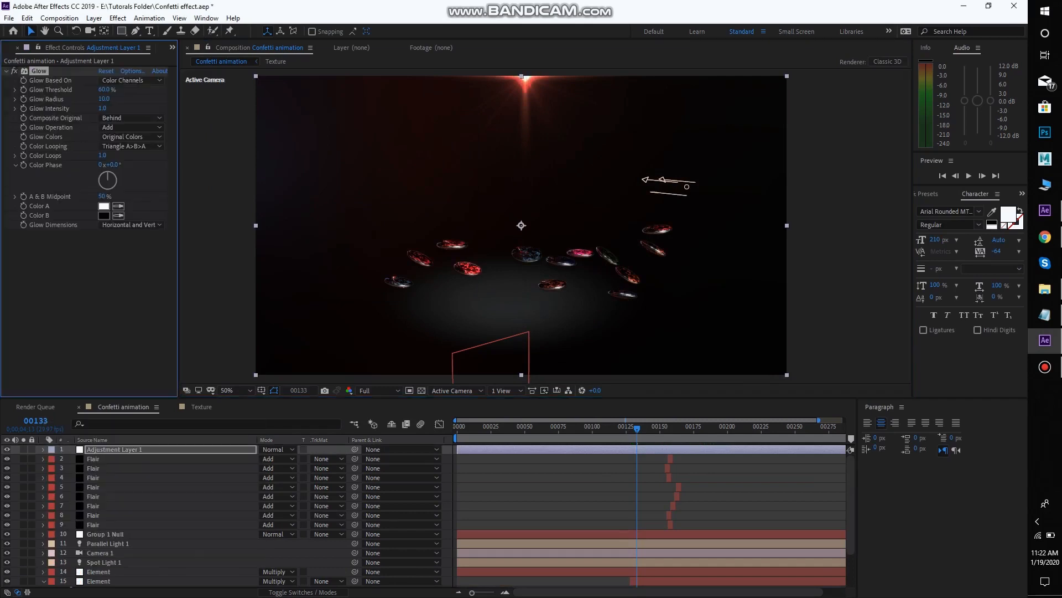
Move the glow adjustment layer below the two Multiply Element layers and set its Glow Threshold to 38%
left_click_drag(636, 429, 627, 428)
left_click_drag(119, 449, 119, 567)
scroll(119, 564, "down", 3)
left_click_drag(119, 517, 119, 549)
left_click(14, 71)
left_click_drag(79, 89, 61, 89)
left_click(627, 535)
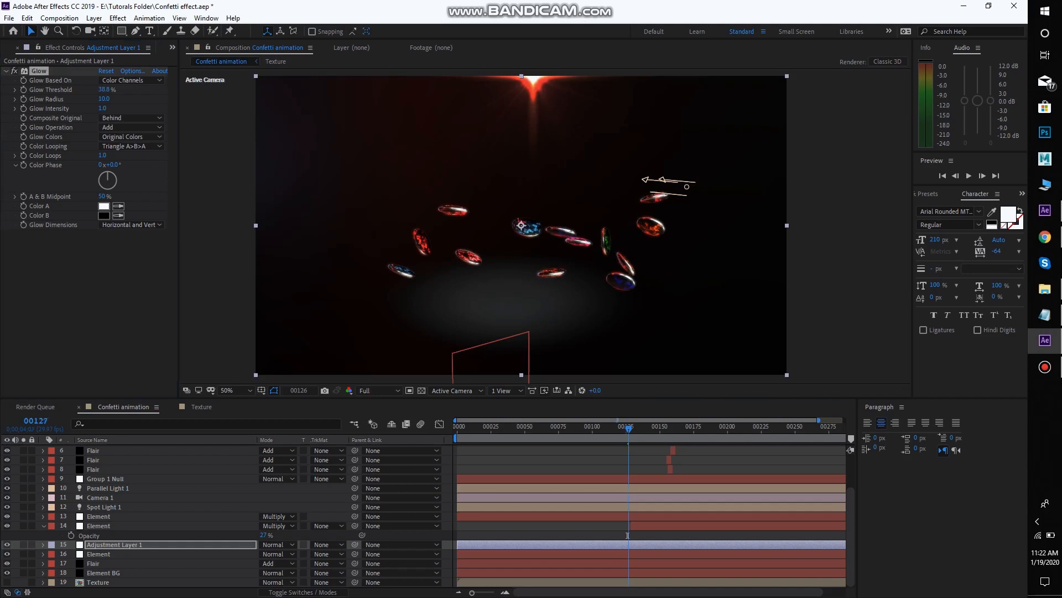
Inspect the landed discs up close at frame 176, set the Glow Threshold to 51%, and review the glow around frame 144
key("space")
scroll(546, 226, "down", 2)
left_click_drag(546, 237, 546, 227)
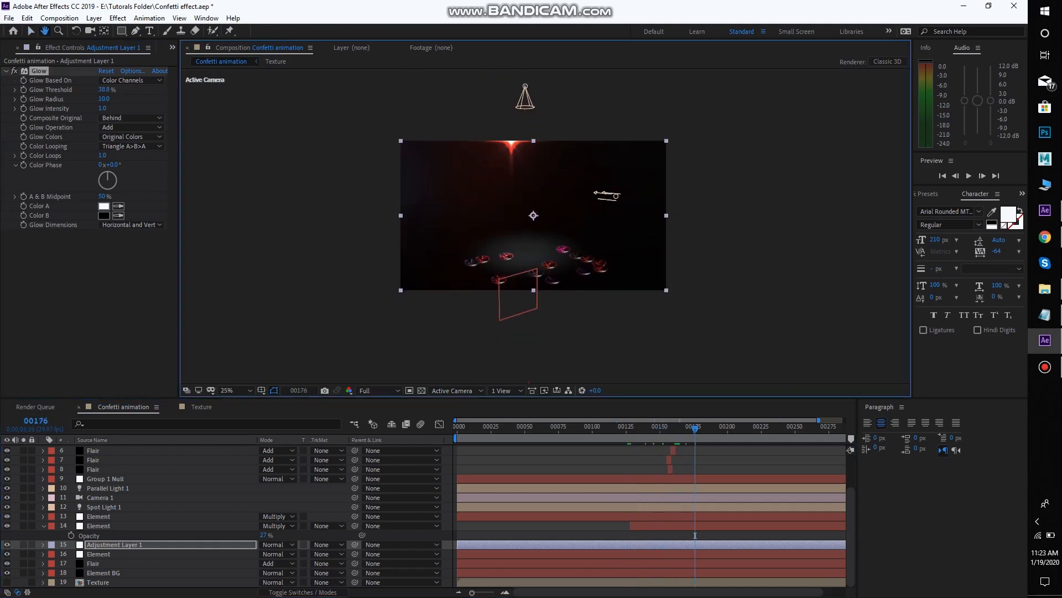
scroll(546, 226, "up", 3)
left_click_drag(520, 277, 577, 164)
left_click_drag(104, 89, 125, 90)
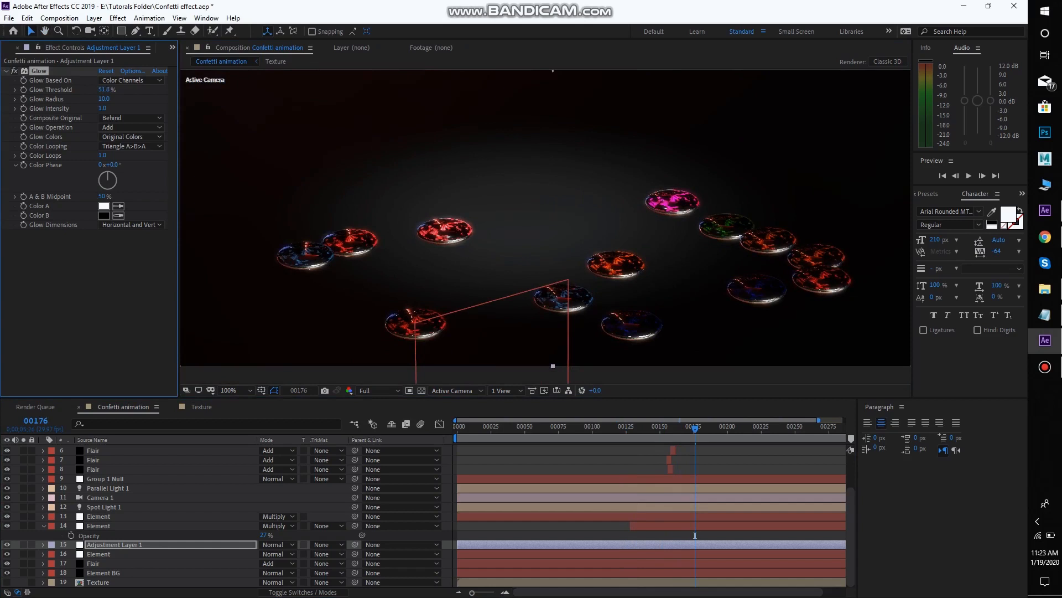
scroll(546, 227, "down", 1)
left_click_drag(545, 182, 542, 259)
left_click_drag(695, 429, 674, 429)
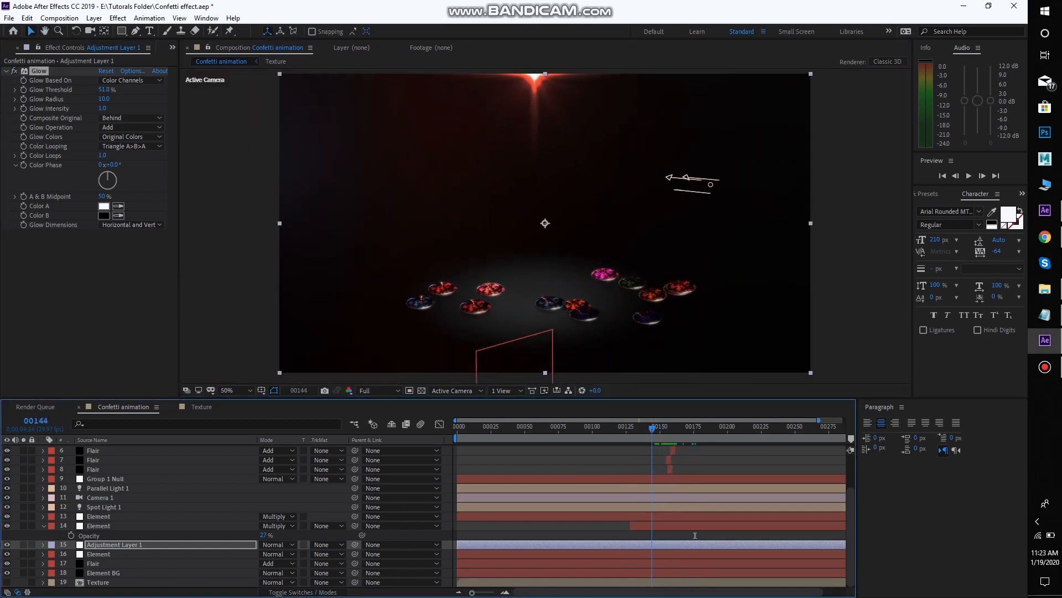